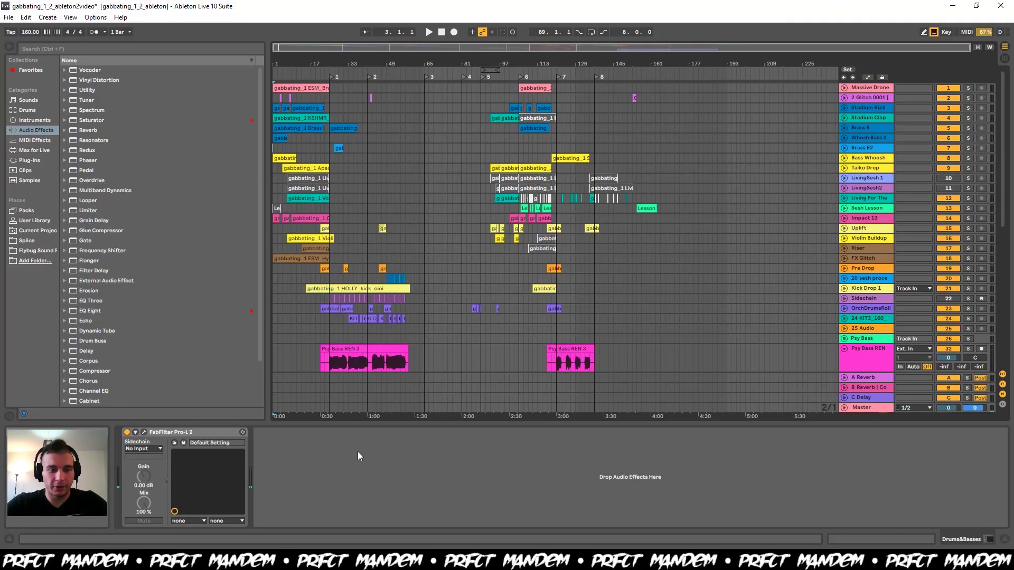
# - Check the recording in OBS, return to the Ableton project and play the arrangement from the start
pyautogui.hotkey('alt', 'Tab')
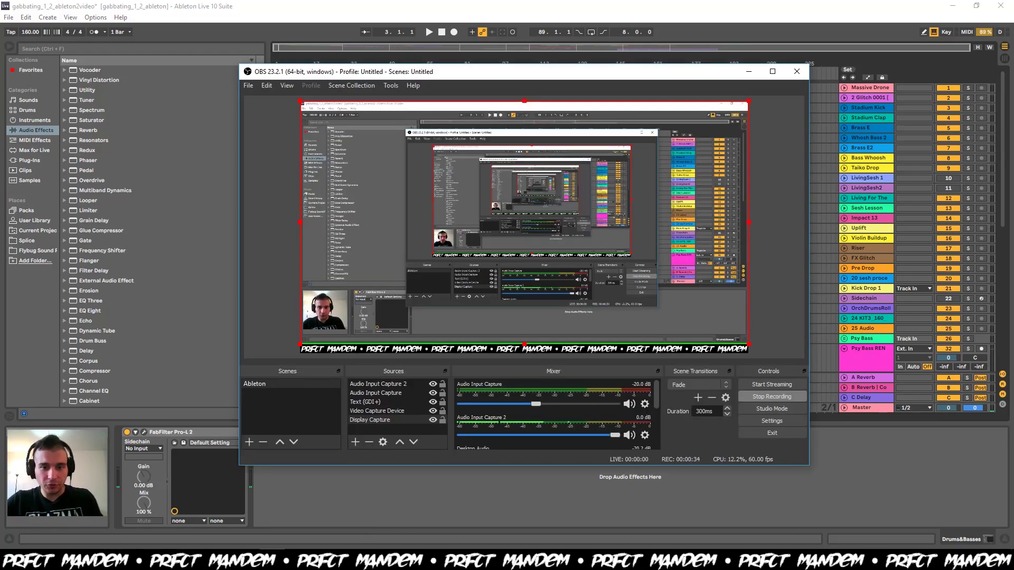
pyautogui.hotkey('alt', 'Tab')
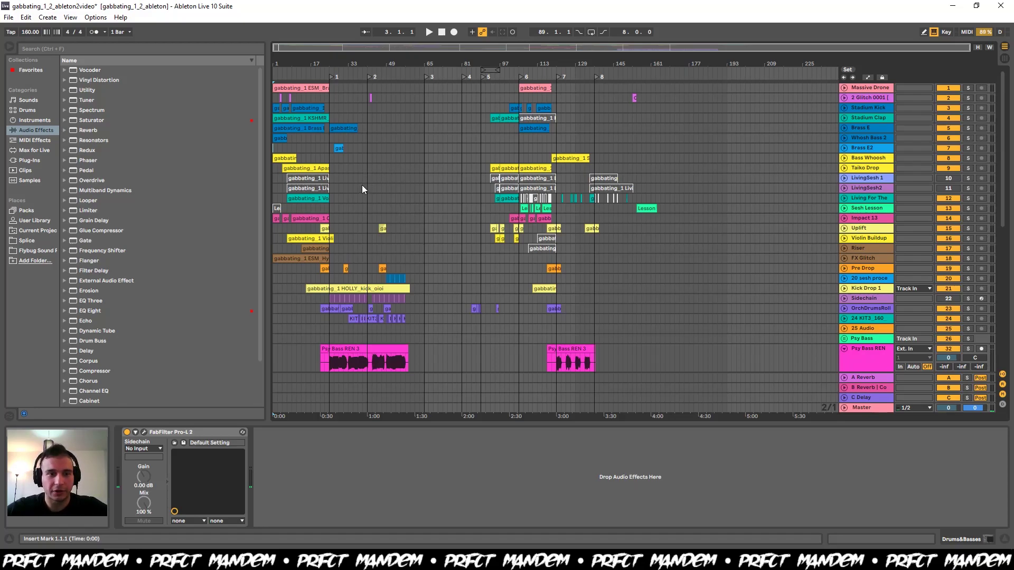
pyautogui.press('space')
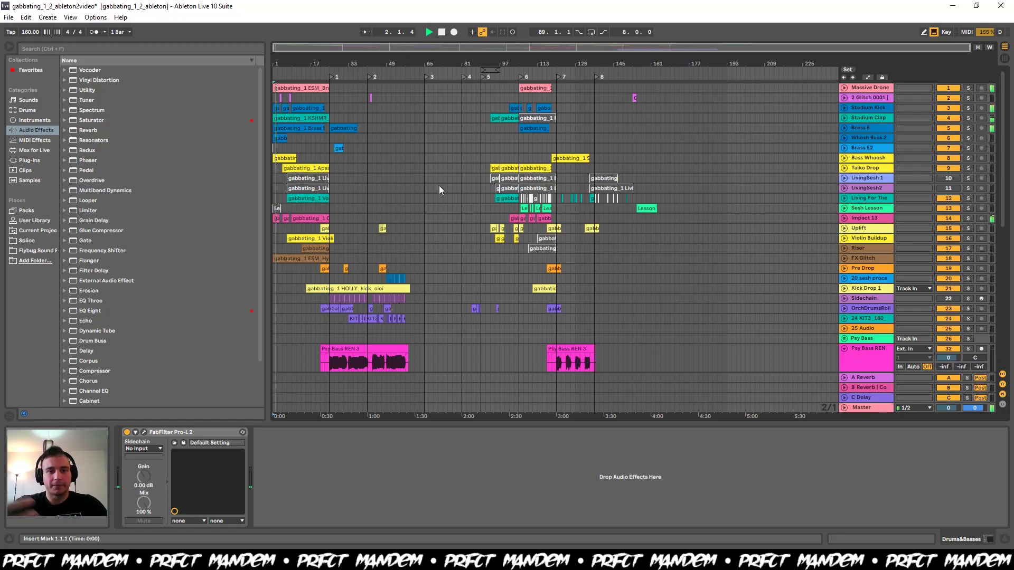
pyautogui.press('space')
pyautogui.press('space')
pyautogui.press('space')
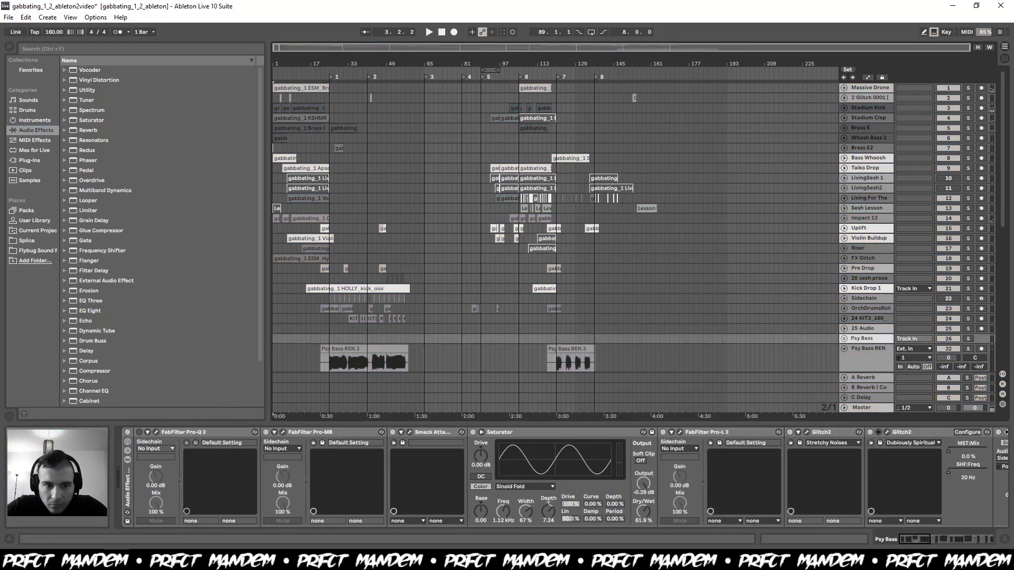
# - Examine the tracks further down the arrangement, from Psy Bass REN to the lead, pad and drum tracks
pyautogui.scroll(-8, 869, 346)
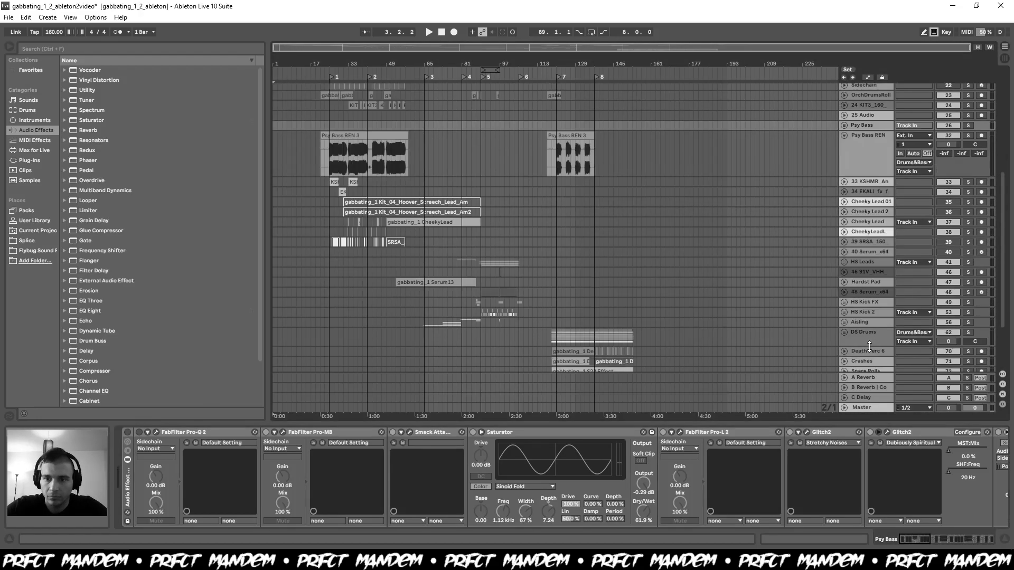
pyautogui.scroll(-3, 869, 345)
pyautogui.click(870, 344)
pyautogui.click(144, 432)
pyautogui.click(409, 399)
pyautogui.click(422, 421)
pyautogui.click(644, 98)
pyautogui.scroll(10, 645, 143)
# - Play the arrangement from the start and check the audio levels in the OBS mixer
pyautogui.press('space')
pyautogui.hotkey('alt', 'Tab')
pyautogui.hotkey('alt', 'Tab')
pyautogui.hotkey('alt', 'Tab')
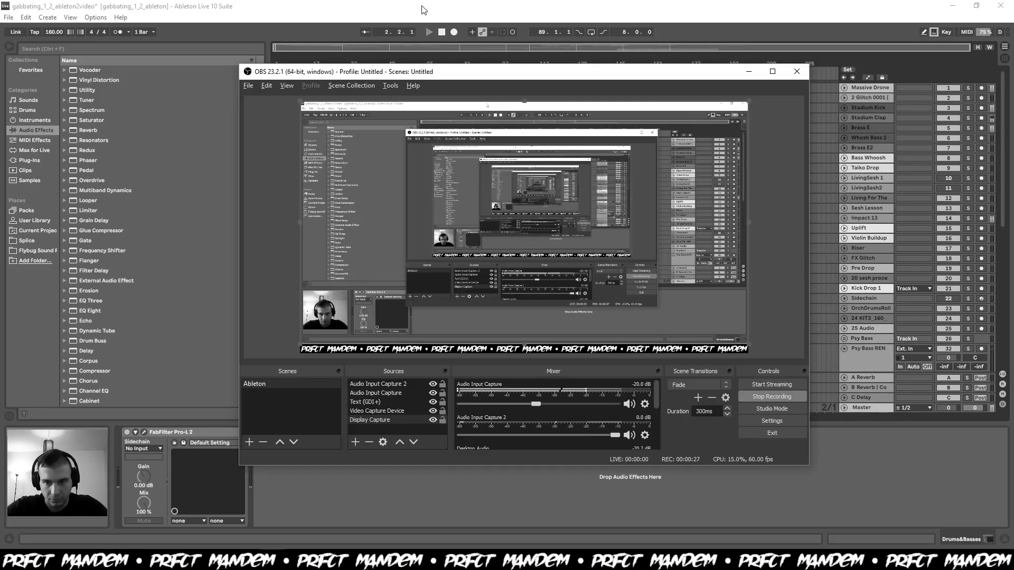
pyautogui.hotkey('alt', 'Tab')
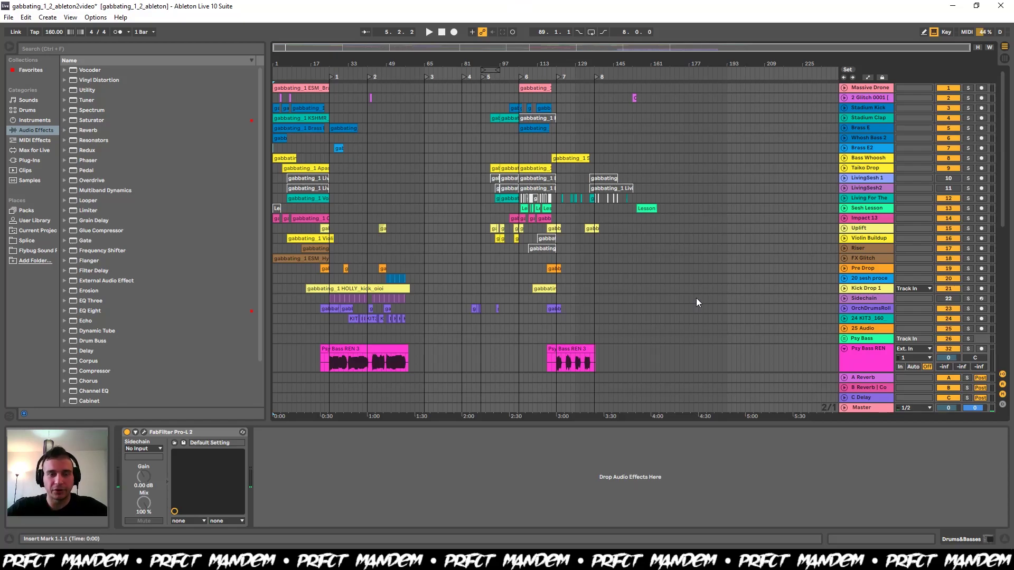
pyautogui.press('space')
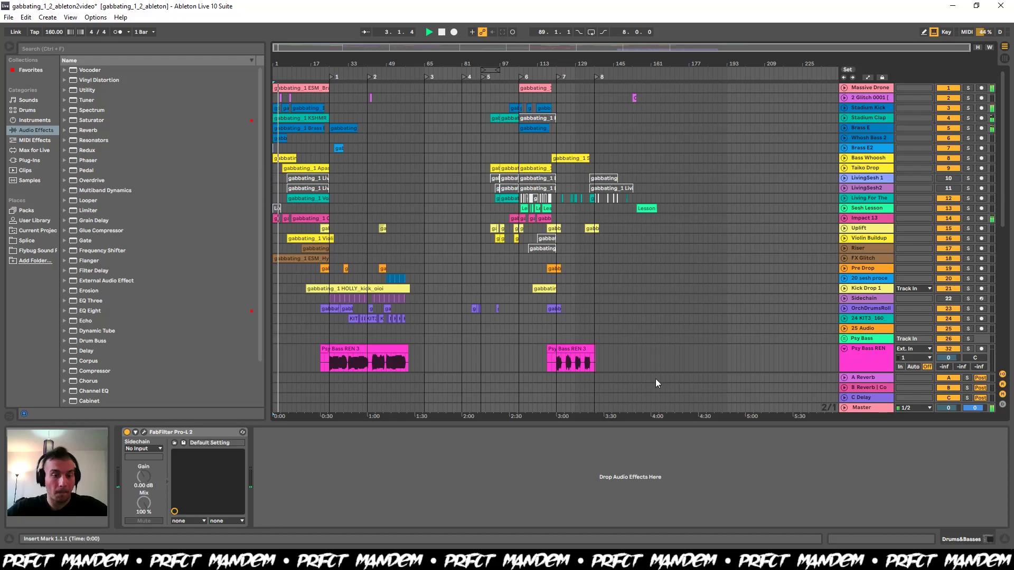
pyautogui.hotkey('alt', 'Tab')
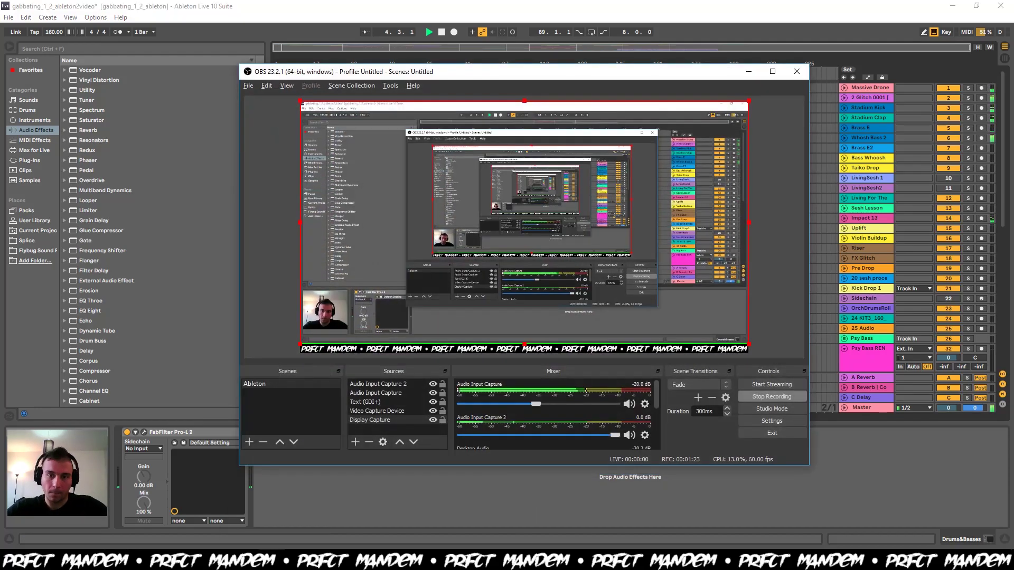
pyautogui.hotkey('alt', 'Tab')
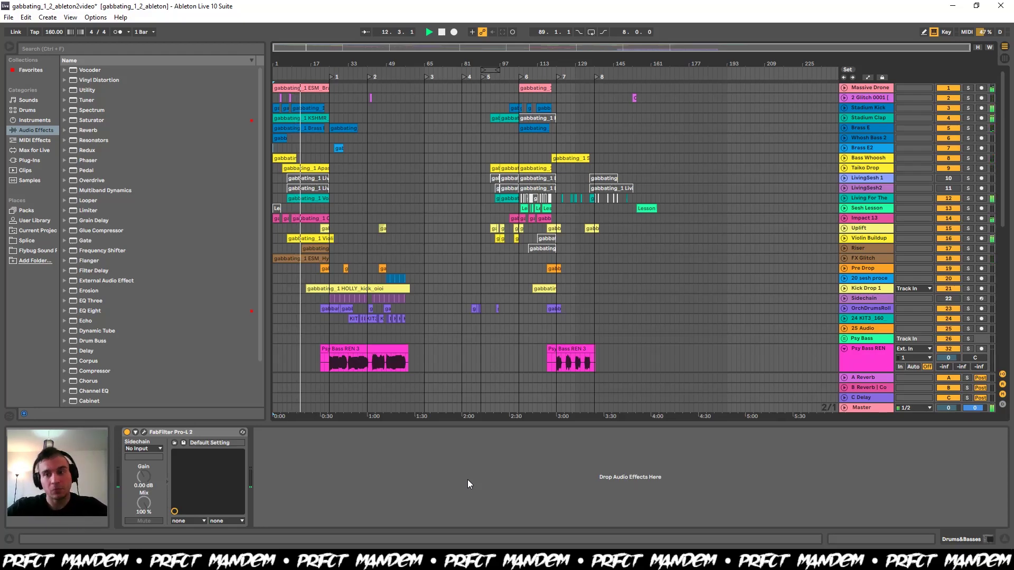
# - Unfold the first six tracks, from Massive Drone down to the Whoosh Bass track, to show their waveforms
pyautogui.click(845, 88)
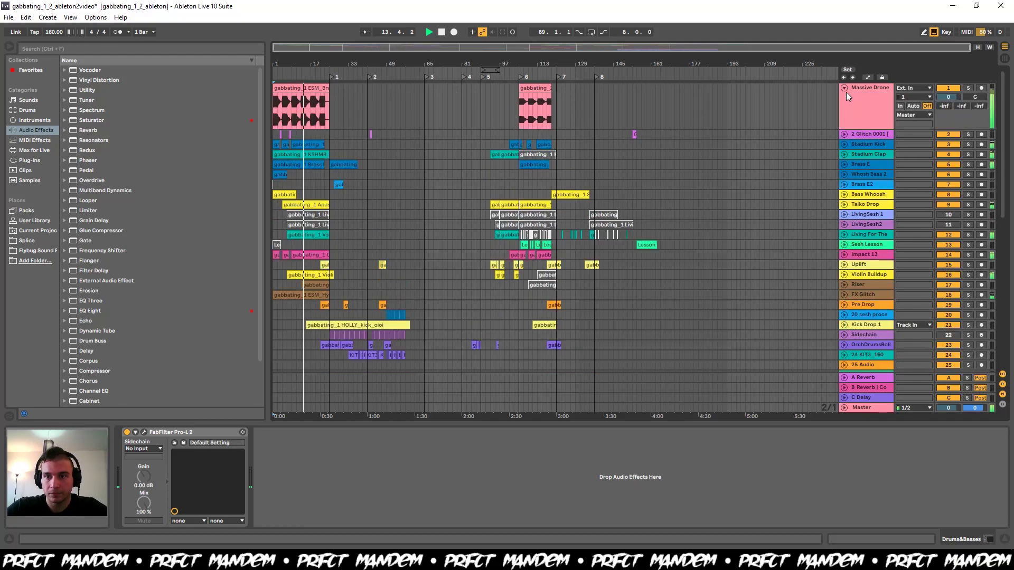
pyautogui.click(845, 135)
pyautogui.click(844, 181)
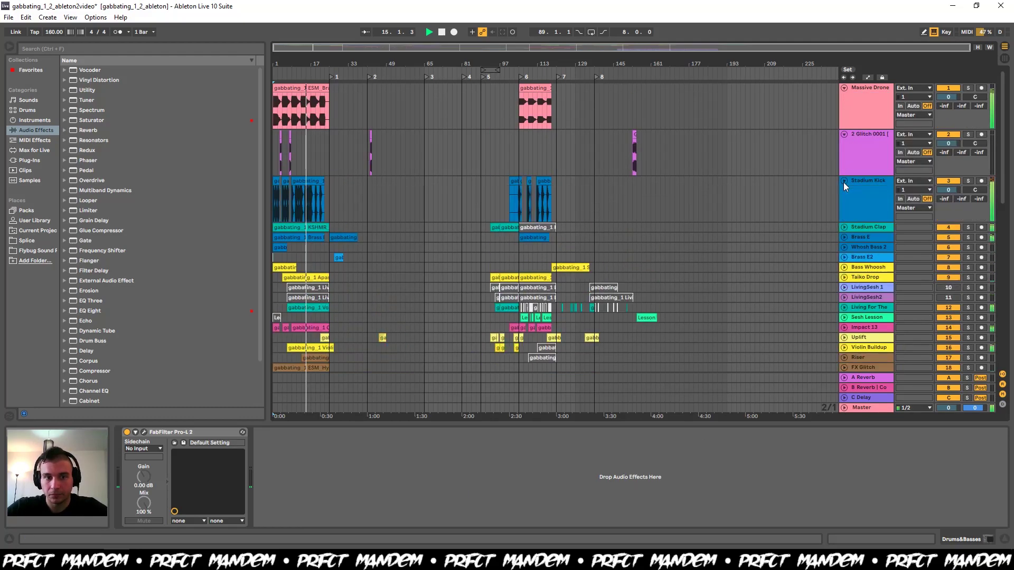
pyautogui.click(844, 227)
pyautogui.click(844, 274)
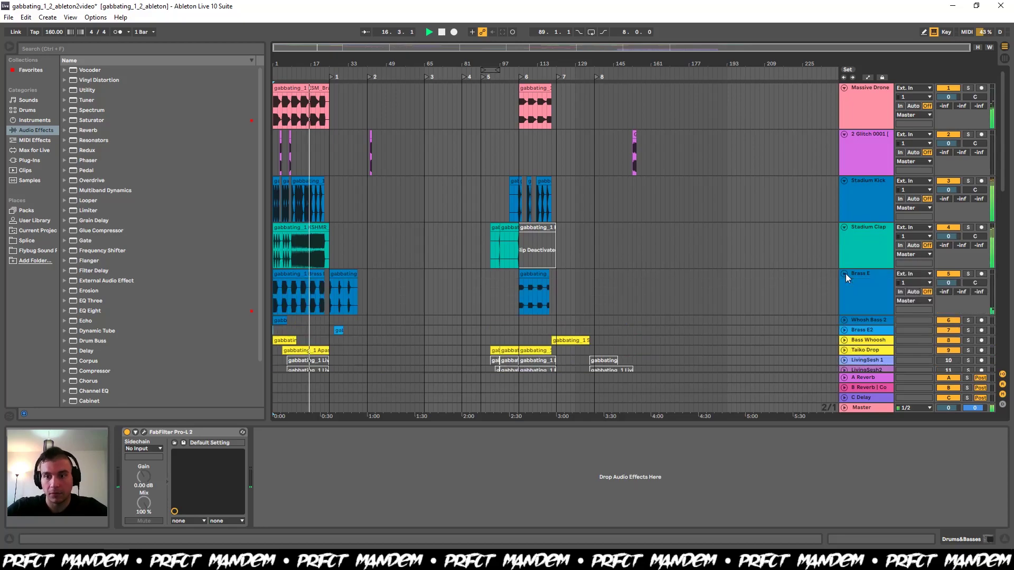
pyautogui.click(843, 320)
# - Select all tracks from Brass E2 to Pre Drop and unfold them together
pyautogui.scroll(-5, 749, 274)
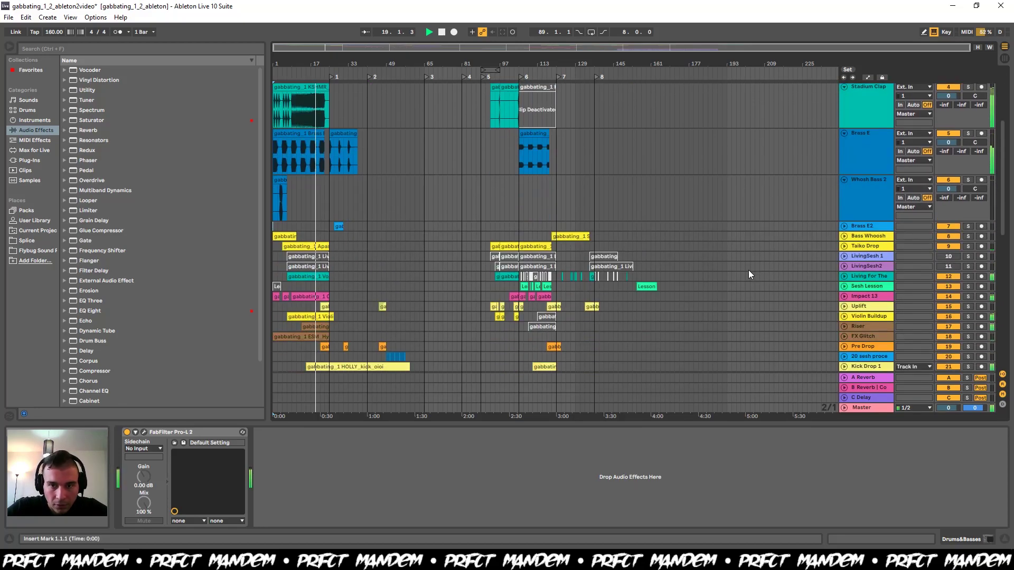
pyautogui.click(887, 228)
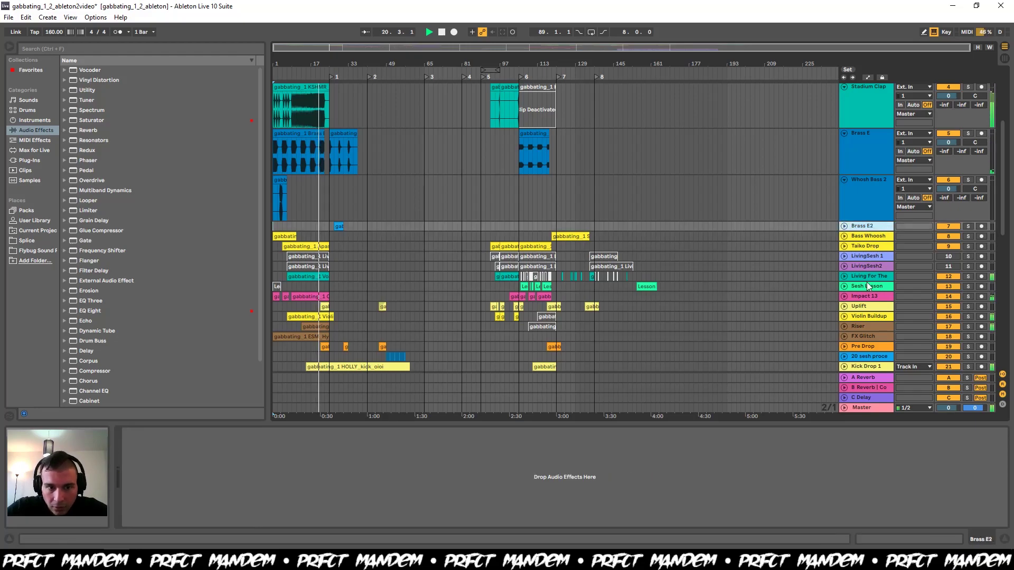
pyautogui.scroll(-1, 866, 282)
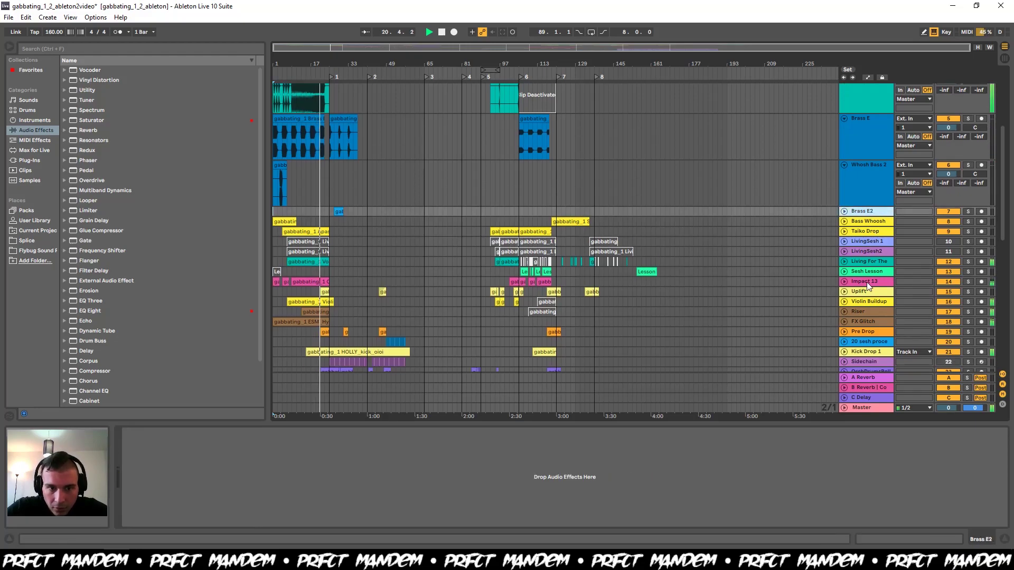
pyautogui.keyDown('shift'); pyautogui.click(853, 330); pyautogui.keyUp('shift')
pyautogui.click(844, 330)
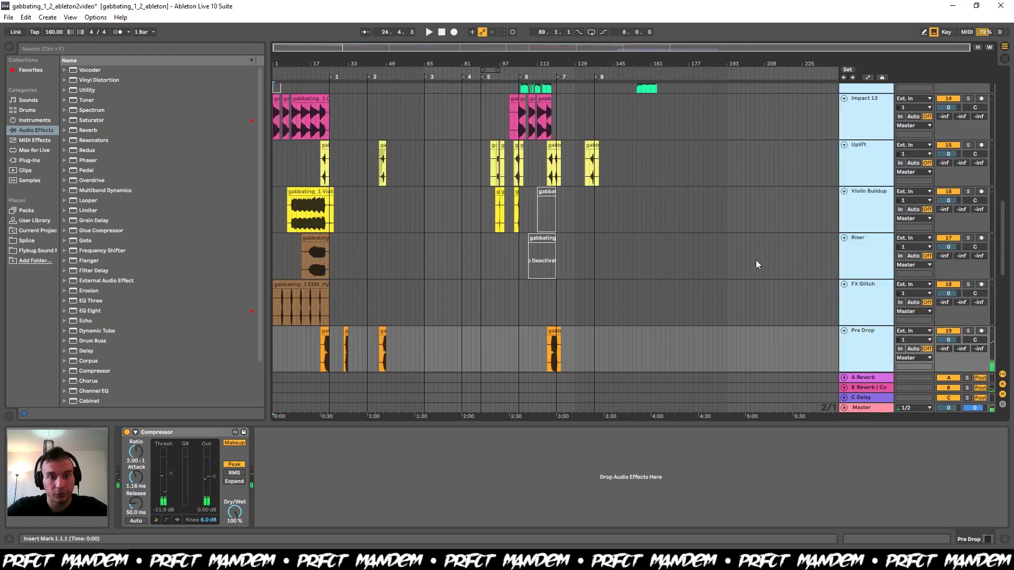
# - Reactivate the deactivated intro clips on the LivingSesh 1 and LivingSesh2 tracks, selecting bars 5 to 29
pyautogui.scroll(10, 755, 260)
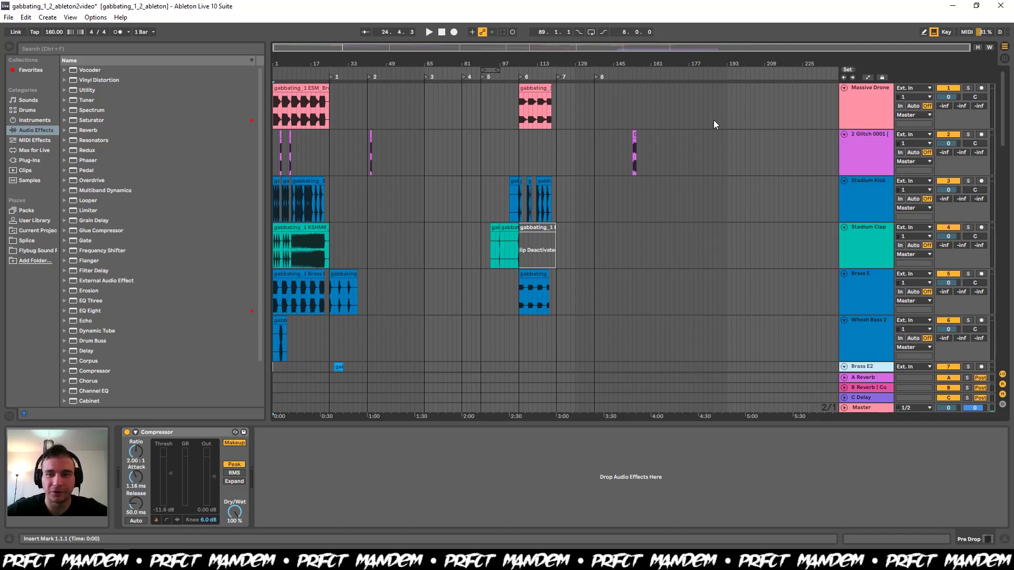
pyautogui.scroll(-6, 720, 233)
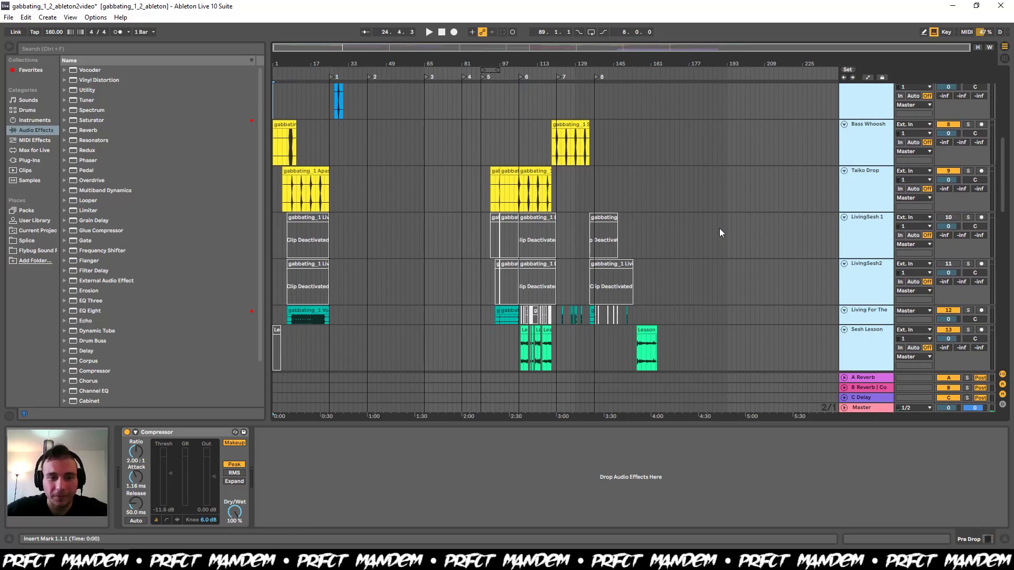
pyautogui.click(718, 231)
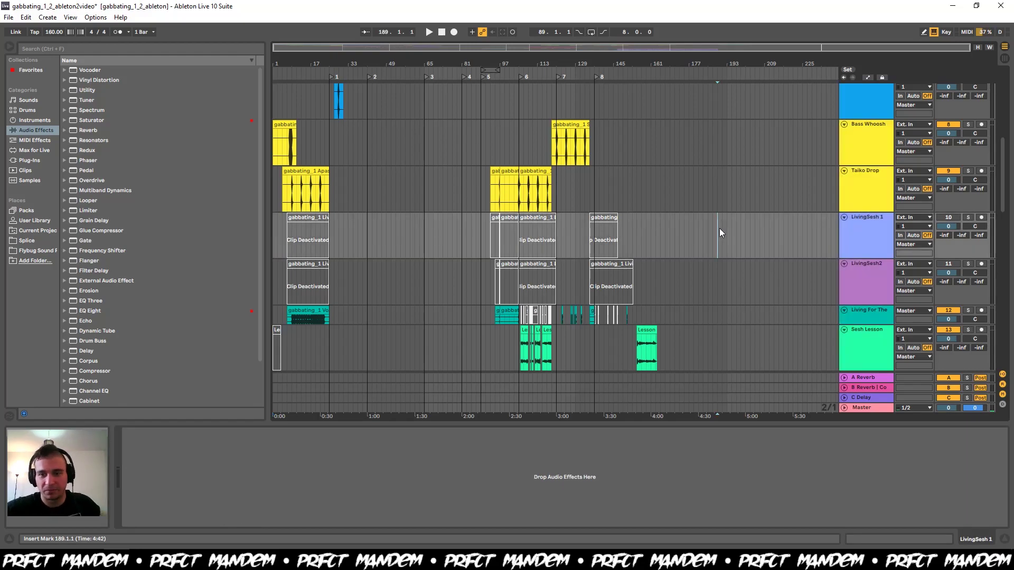
pyautogui.moveTo(280, 218); pyautogui.dragTo(339, 277)
pyautogui.press('0')
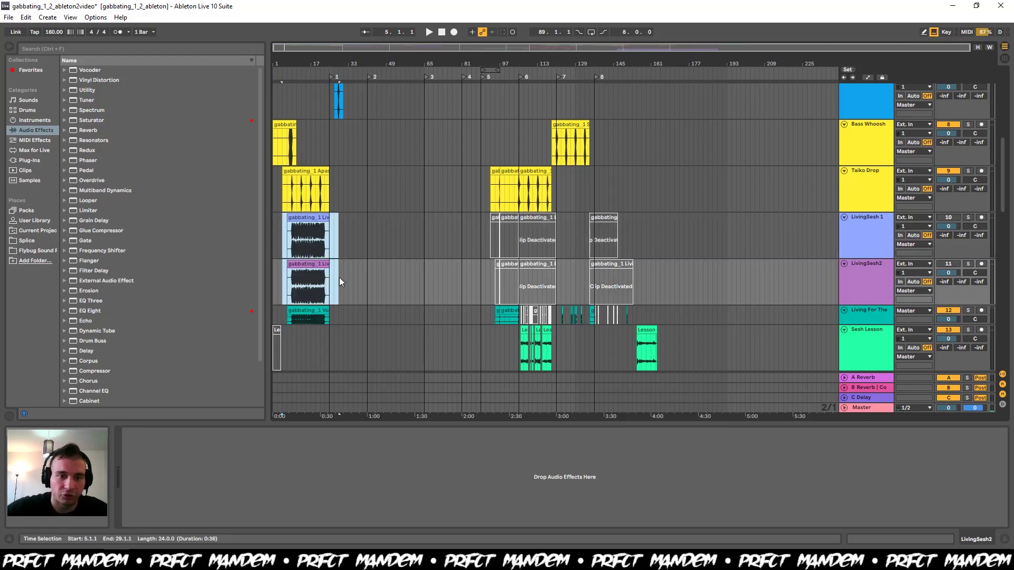
pyautogui.click(363, 261)
# - Solo LivingSesh 1 and audition its intro clip from bar 9
pyautogui.click(968, 217)
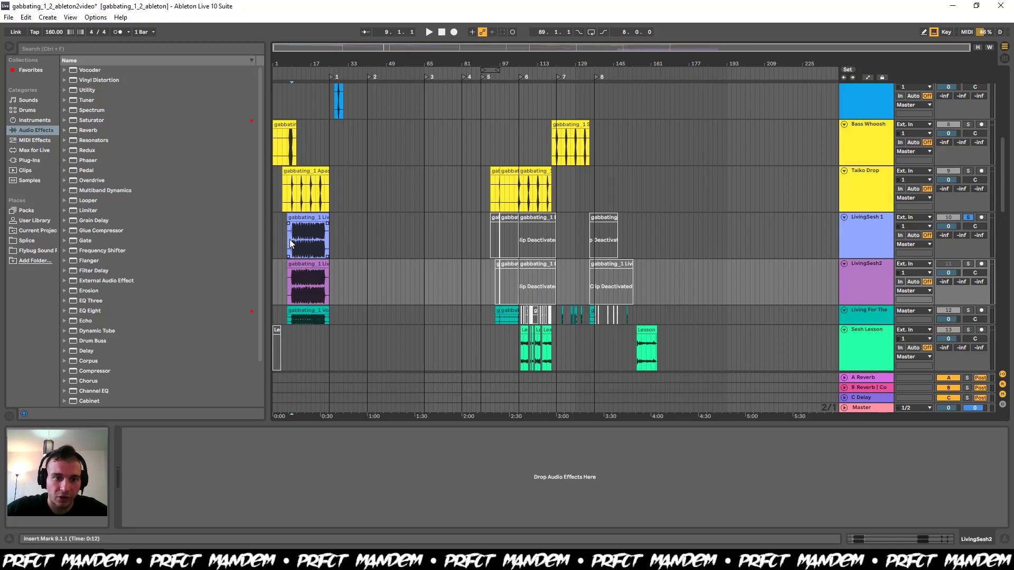
pyautogui.click(289, 240)
pyautogui.press('space')
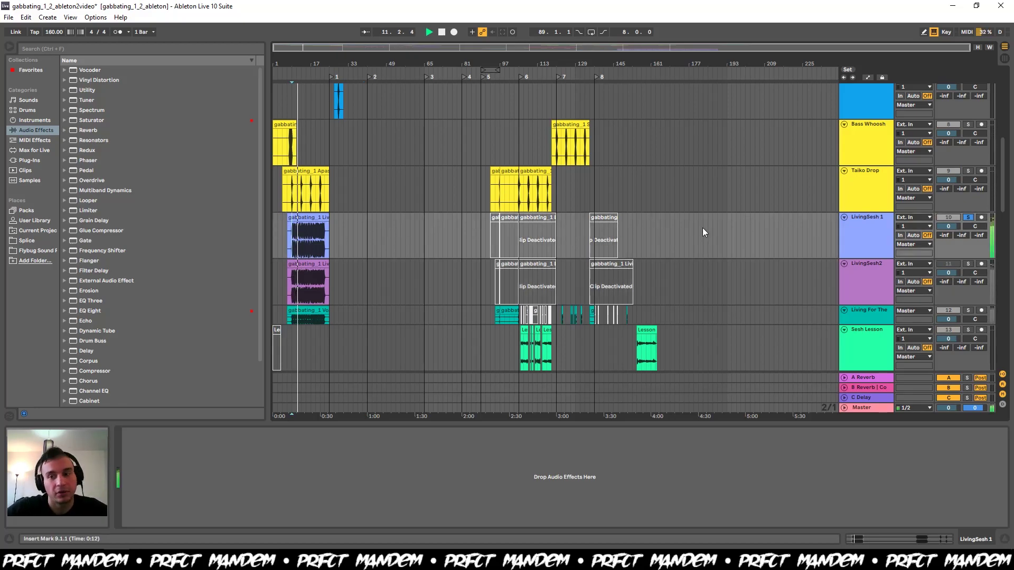
pyautogui.press('space')
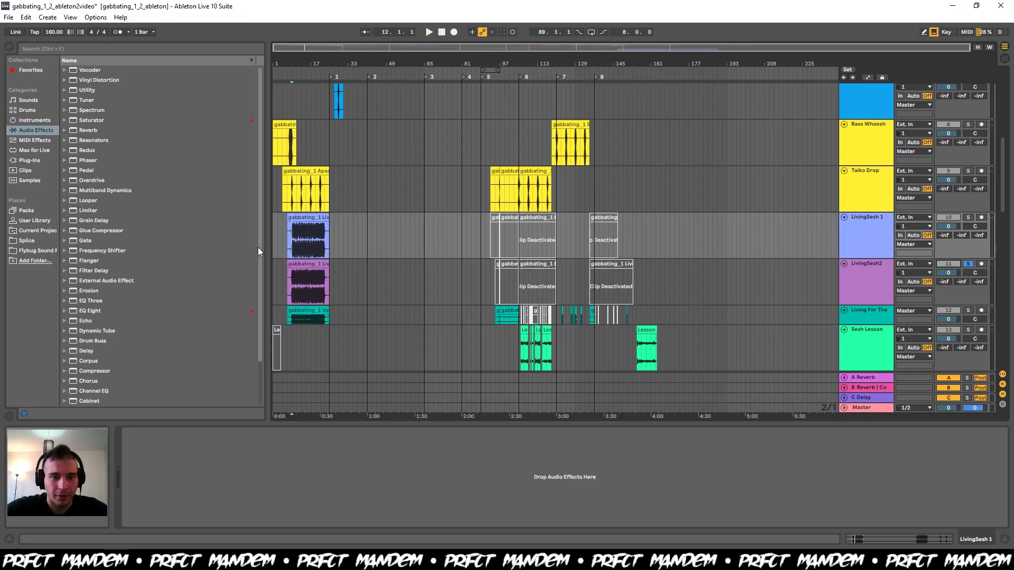
# - Audition the soloed LivingSesh2 intro clip from bar 9
pyautogui.click(289, 278)
pyautogui.press('space')
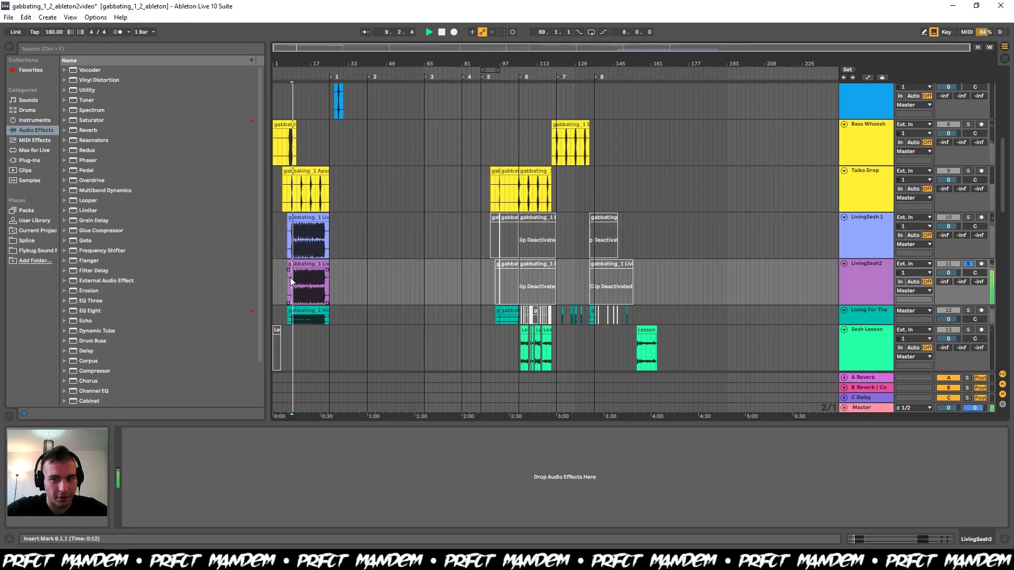
pyautogui.rightClick(864, 269)
pyautogui.press('Escape')
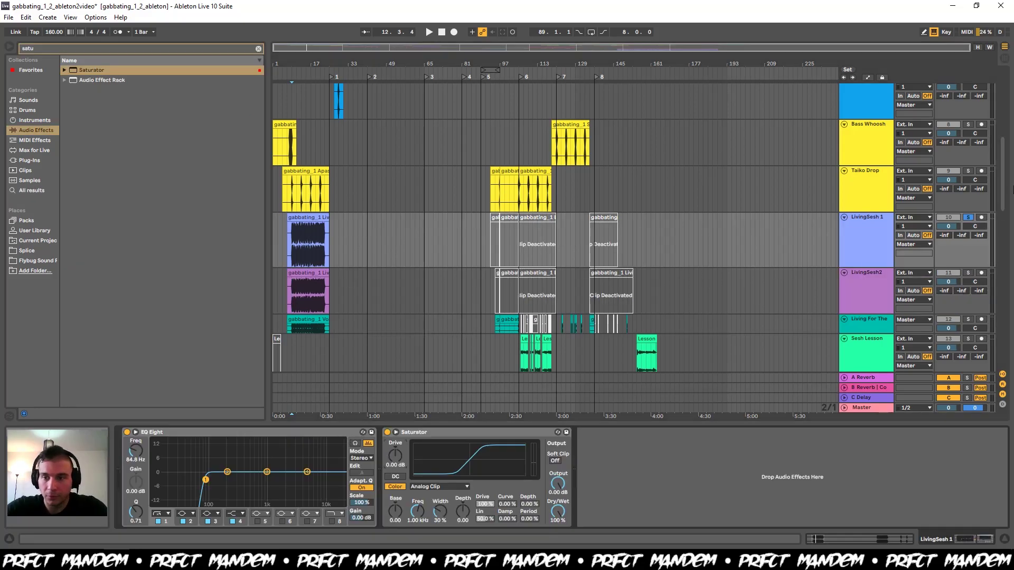
# - Delete the EQ Eight and Saturator effects from the LivingSesh 1 track
pyautogui.press('Delete')
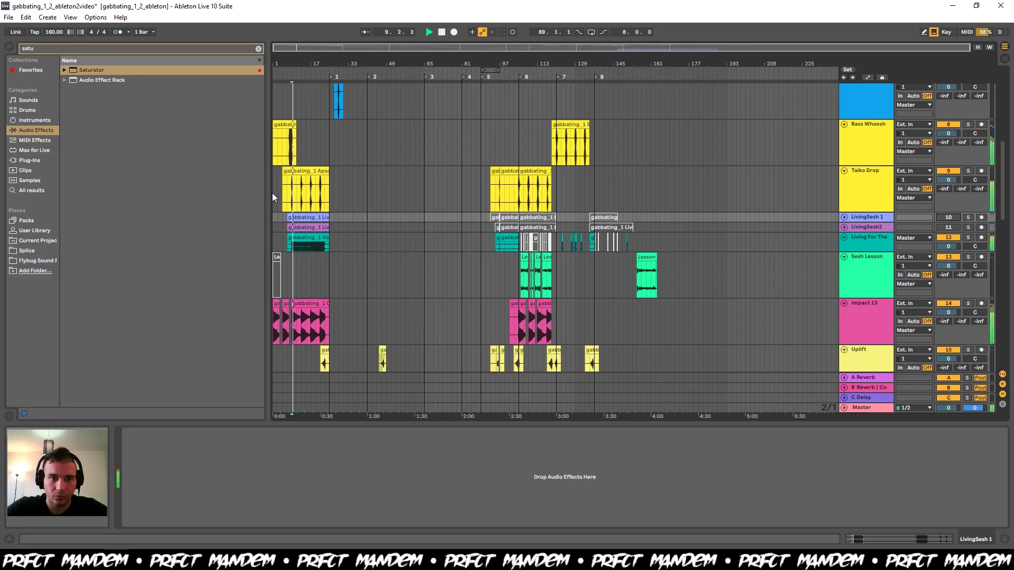
# - Play the arrangement from the Massive Drone clip's start and solo that track to hear it alone
pyautogui.scroll(6, 375, 165)
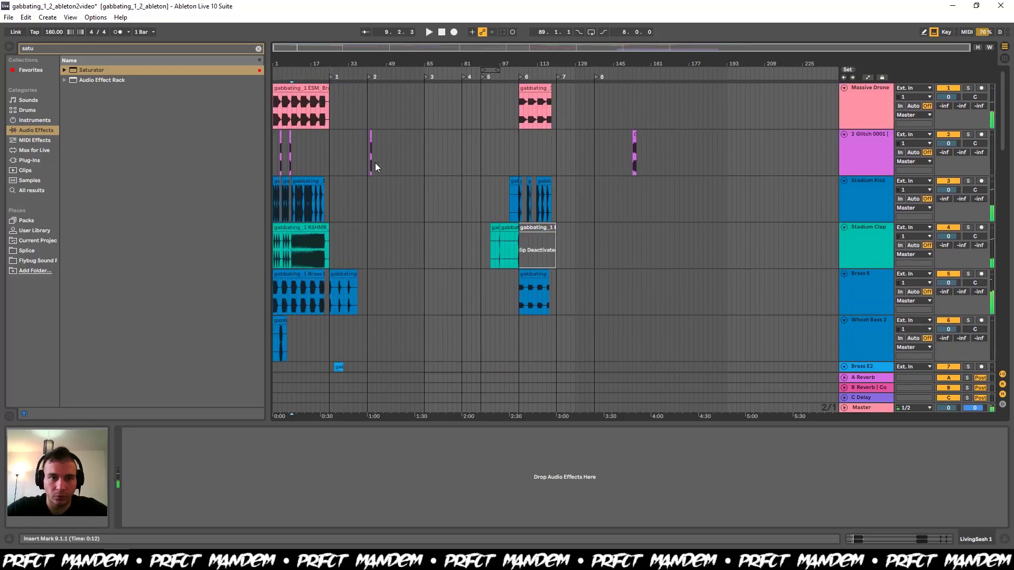
pyautogui.click(274, 116)
pyautogui.press('space')
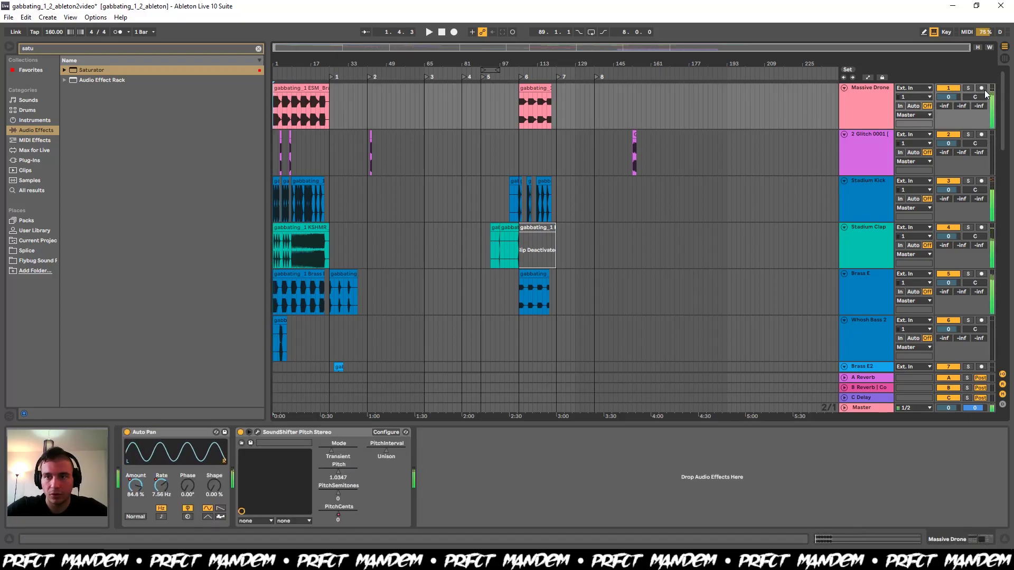
pyautogui.click(969, 88)
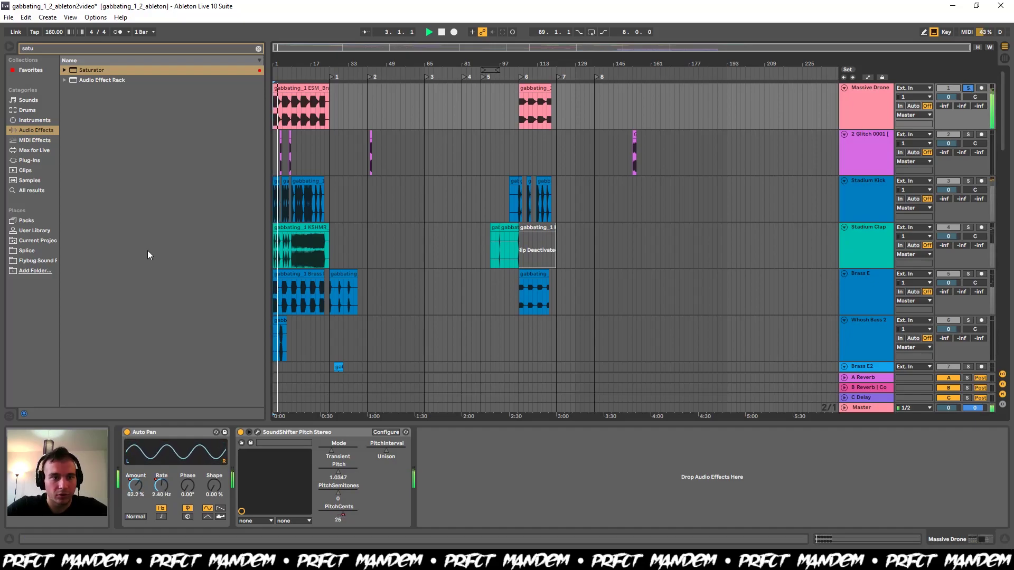
pyautogui.press('space')
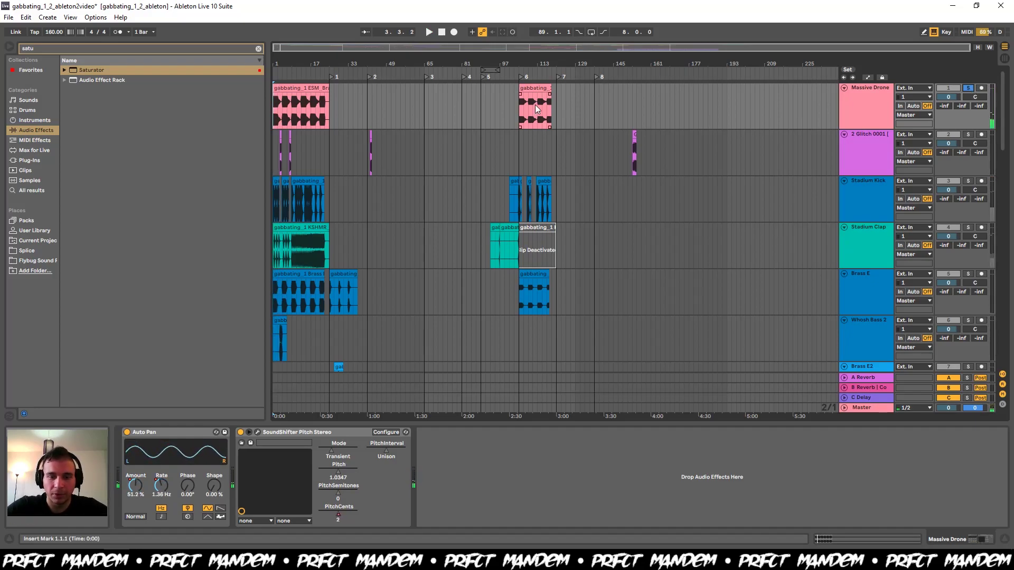
# - Show the automation lanes and display the SoundShifter Pitch Stereo PitchCents envelope on Massive Drone
pyautogui.press('a')
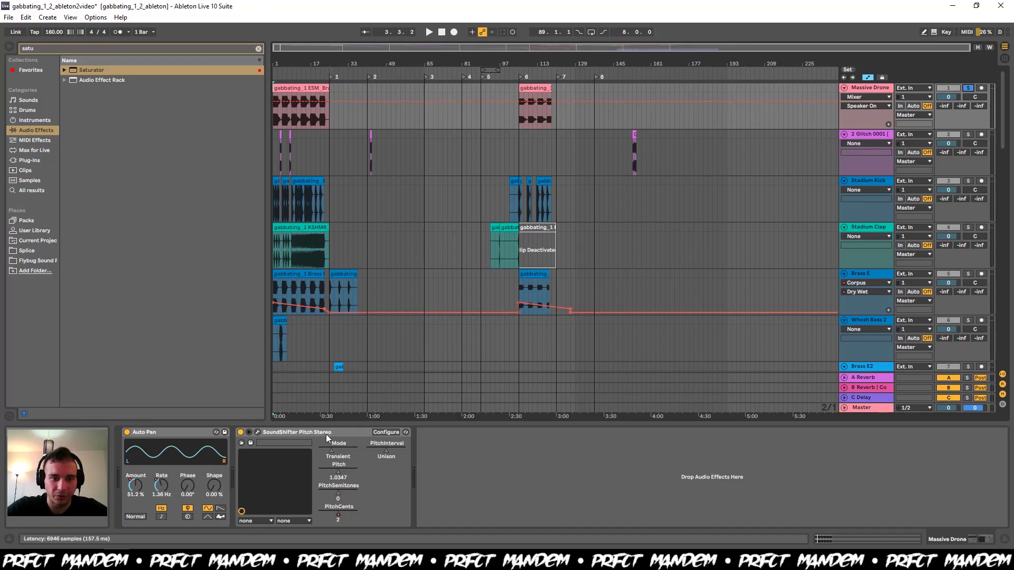
pyautogui.click(871, 98)
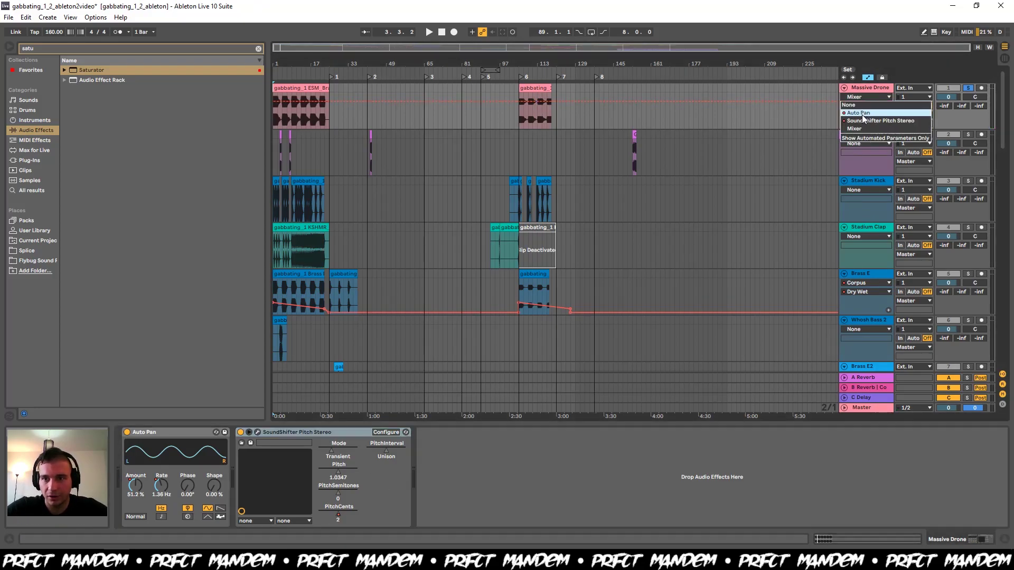
pyautogui.click(868, 116)
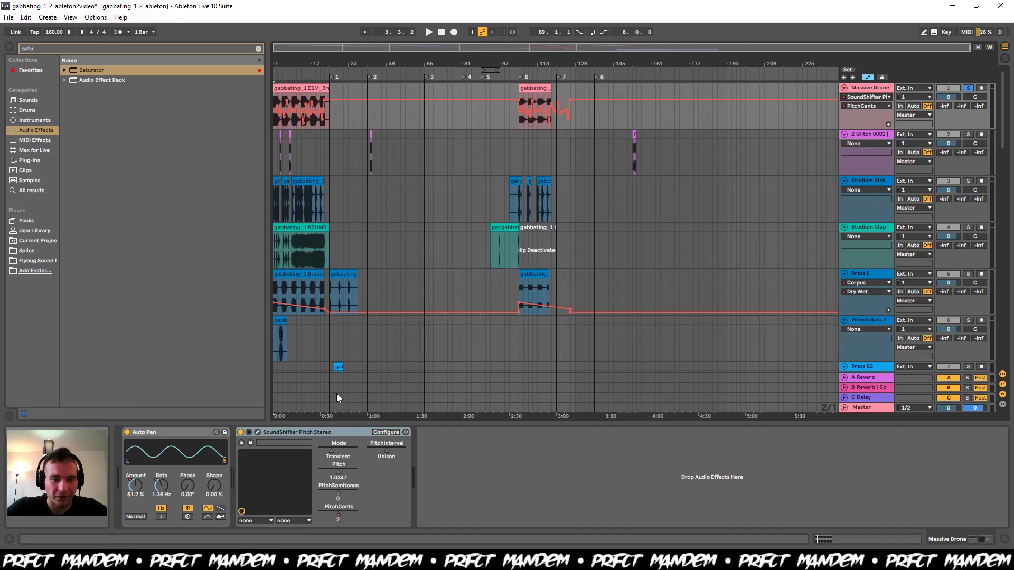
# - Display Massive Drone's Auto Pan Frequency automation and audition the soloed track with Auto Pan bypassed
pyautogui.click(876, 98)
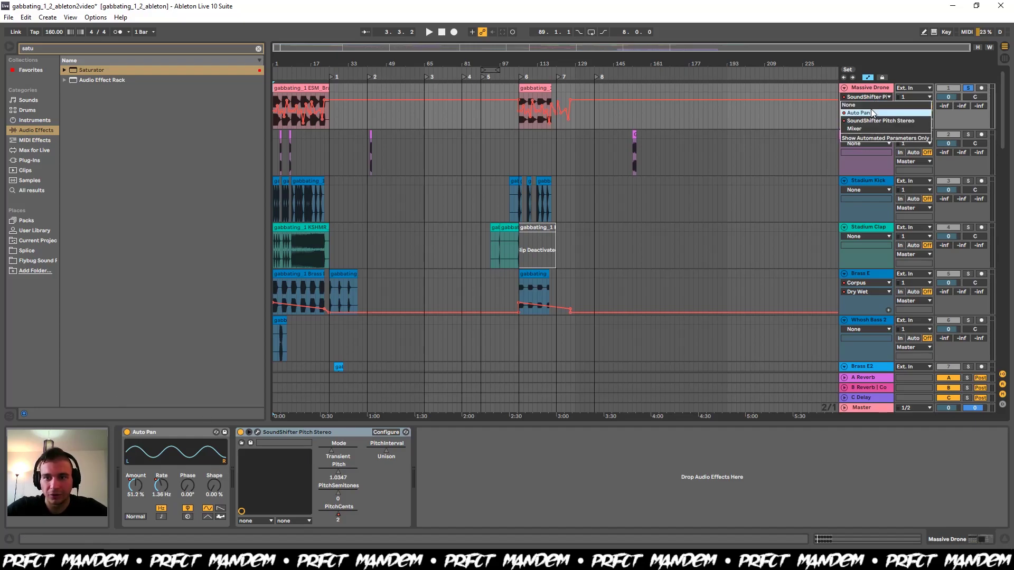
pyautogui.click(866, 114)
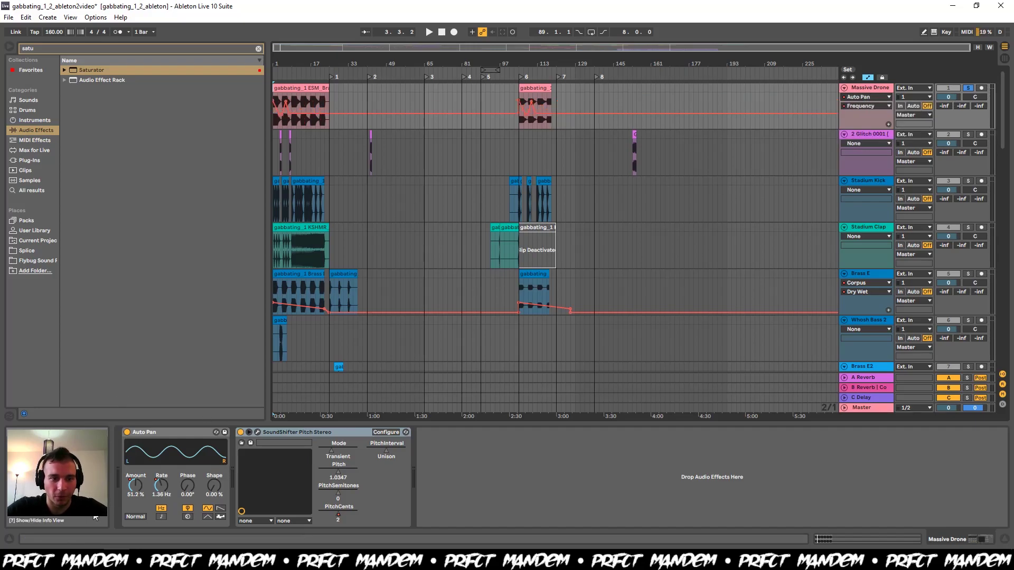
pyautogui.click(127, 432)
pyautogui.press('space')
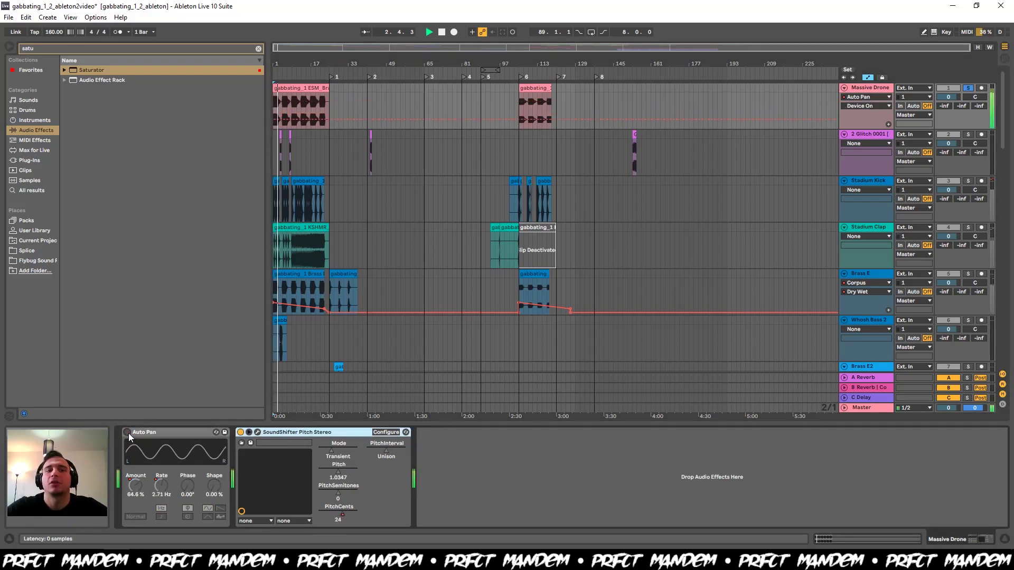
pyautogui.press('space')
# - Re-enable Auto Pan on Massive Drone and replay the soloed track to compare
pyautogui.click(127, 432)
pyautogui.press('space')
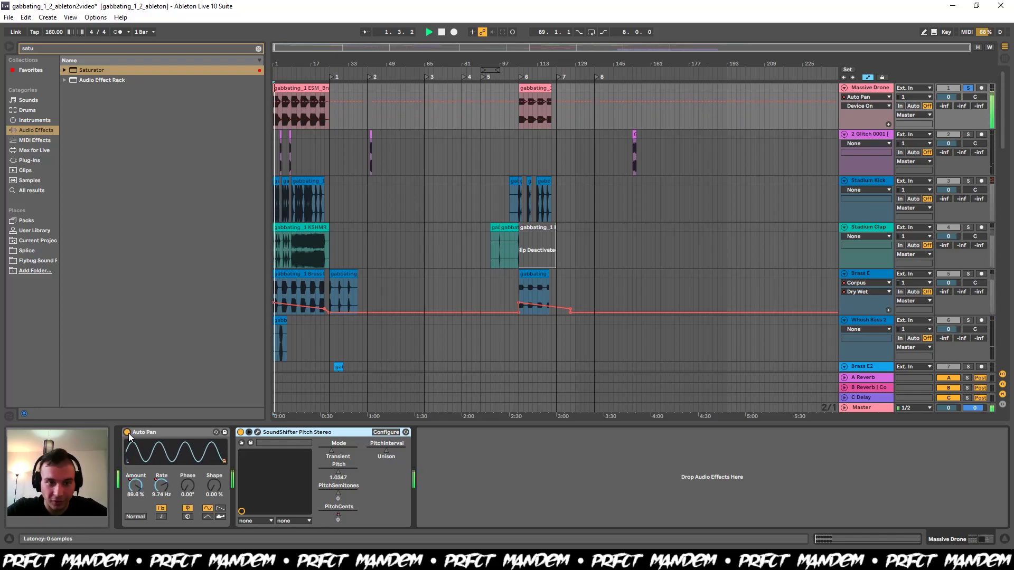
pyautogui.press('space')
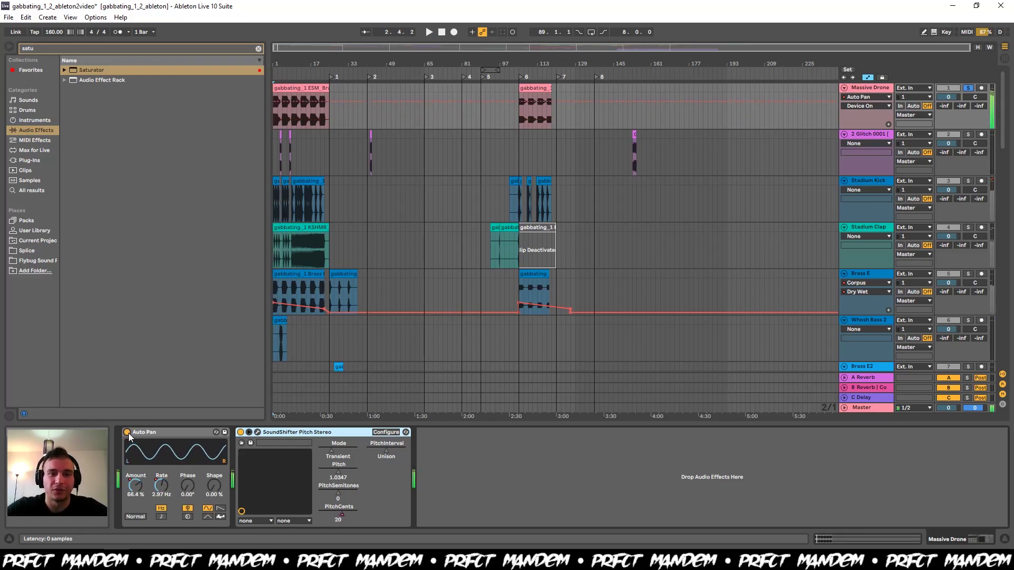
# - Unsolo Massive Drone and audition the intro with all tracks together
pyautogui.click(968, 87)
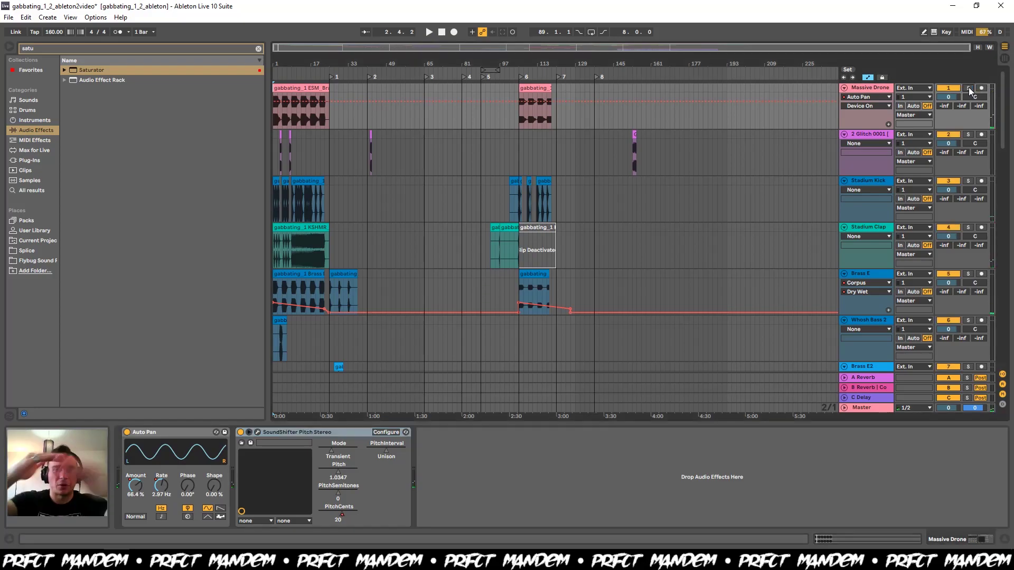
pyautogui.press('space')
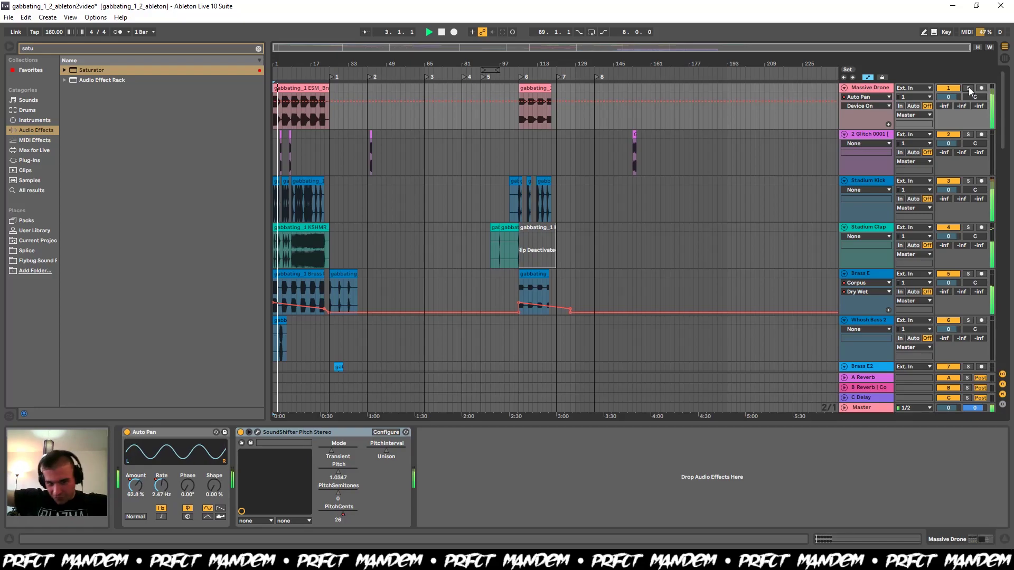
pyautogui.press('space')
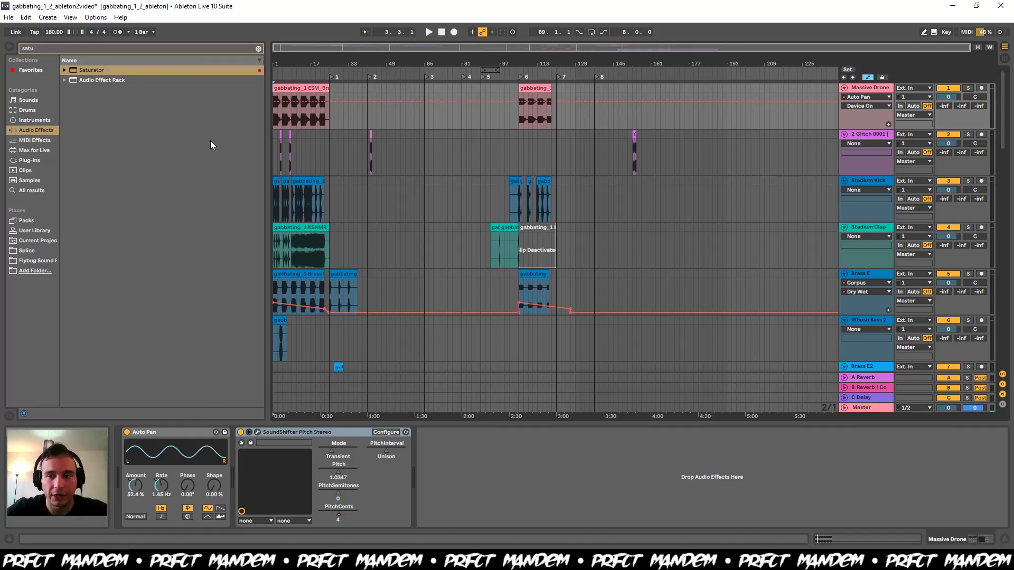
# - Display Massive Drone's SoundShifter Pitch Stereo automation, bypassing that device to audition the track in the mix and soloed
pyautogui.click(866, 97)
pyautogui.click(864, 121)
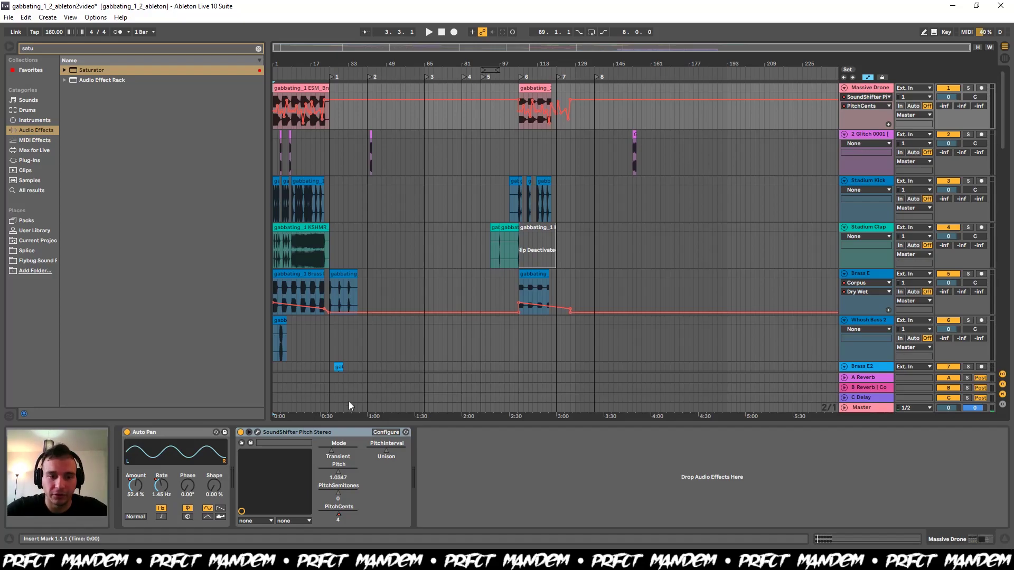
pyautogui.click(240, 432)
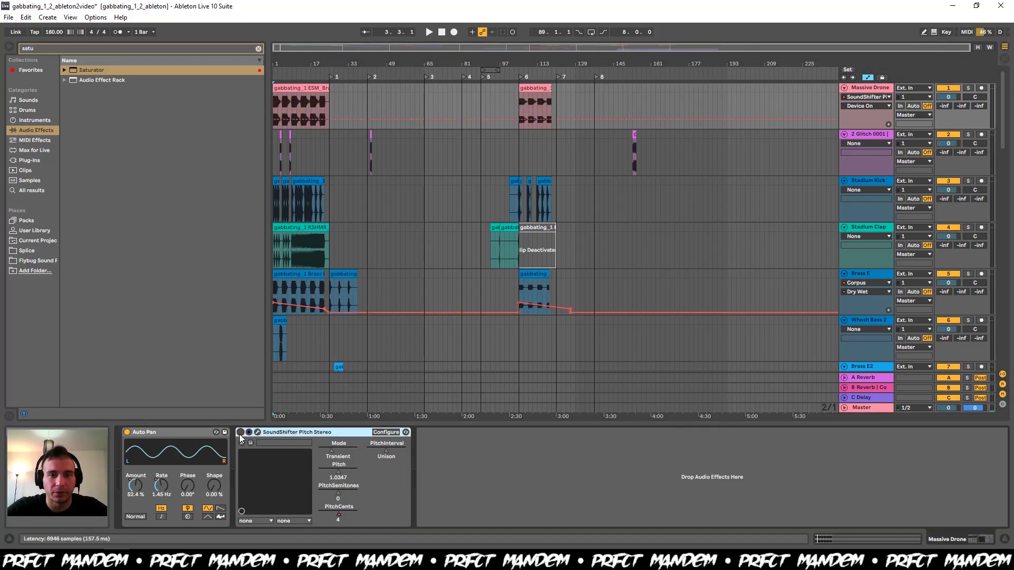
pyautogui.press('space')
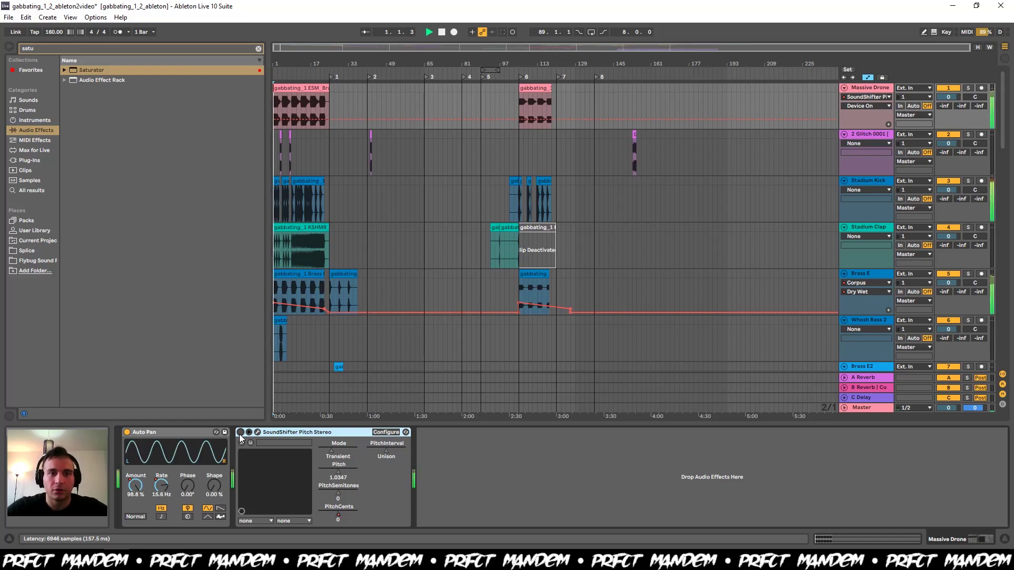
pyautogui.click(967, 88)
pyautogui.press('space')
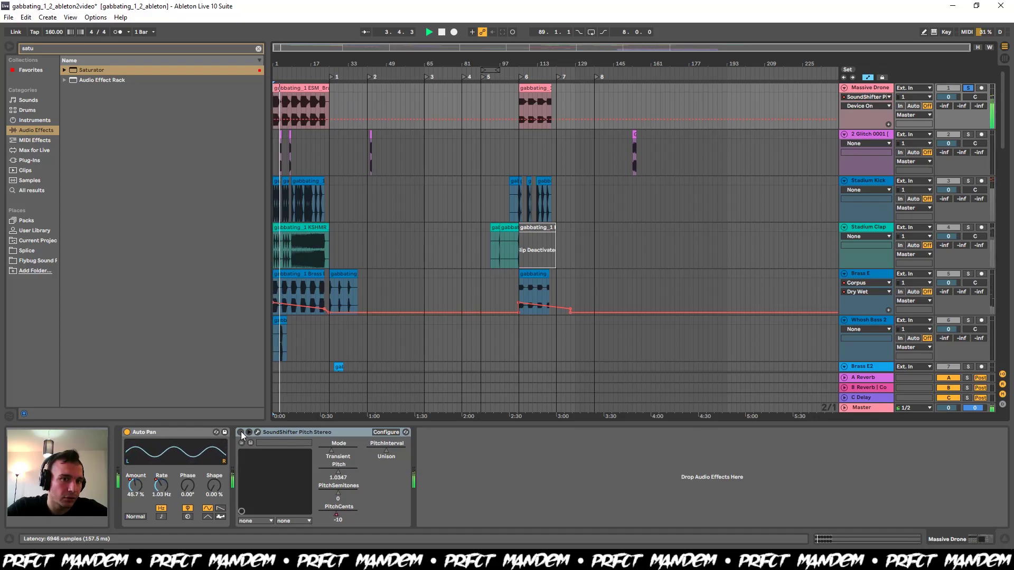
# - Re-enable SoundShifter Pitch Stereo and audition the soloed Massive Drone track with the pitch effect
pyautogui.click(241, 432)
pyautogui.press('space')
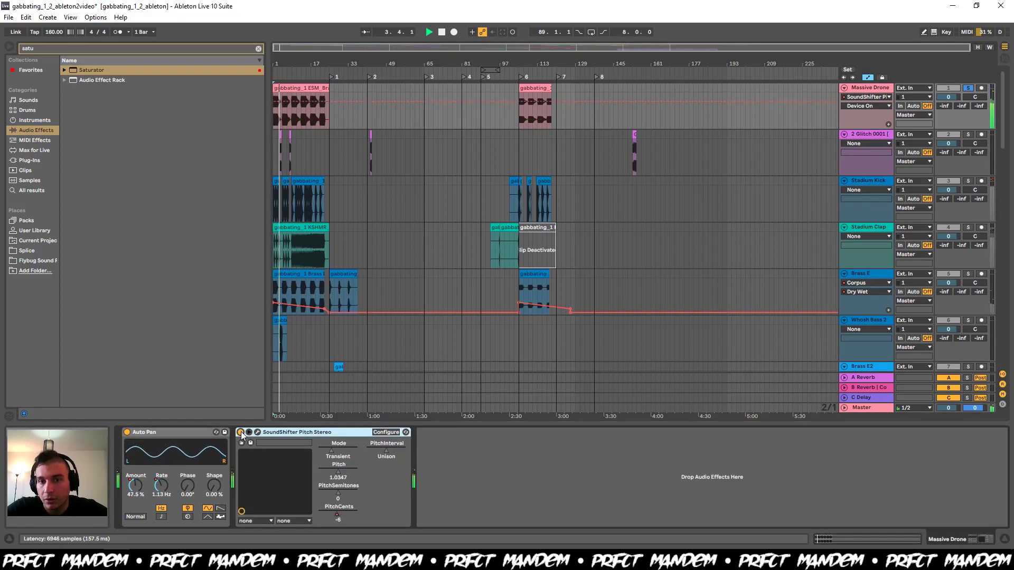
pyautogui.press('space')
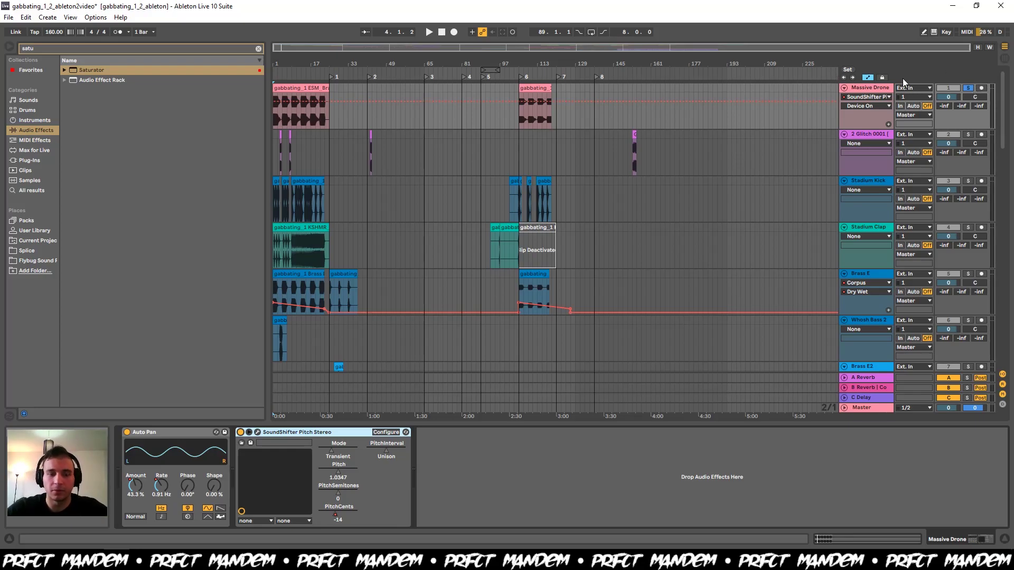
# - Hide the automation lanes and audition the 2 Glitch 0001 track soloed
pyautogui.press('a')
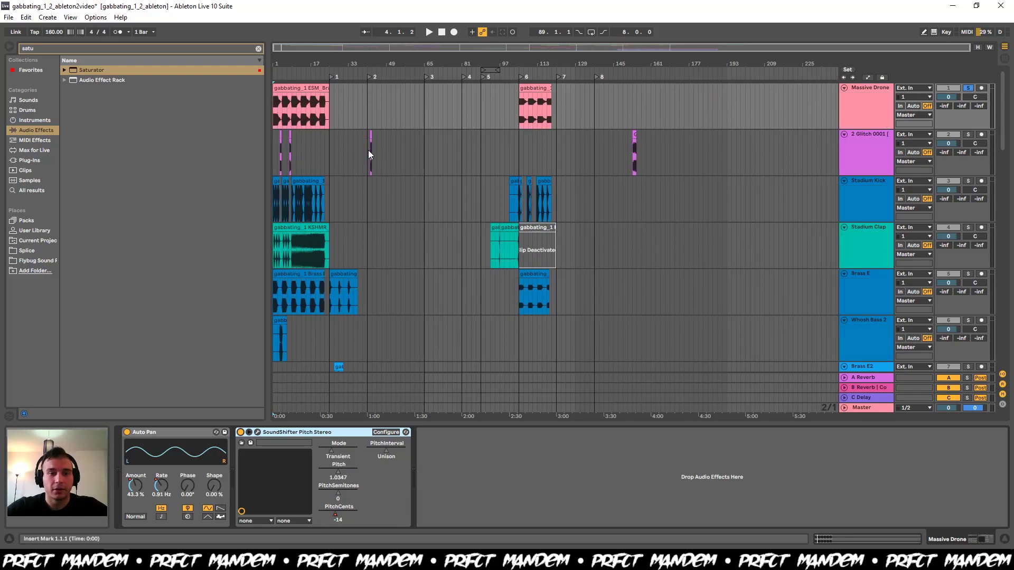
pyautogui.click(318, 160)
pyautogui.press('space')
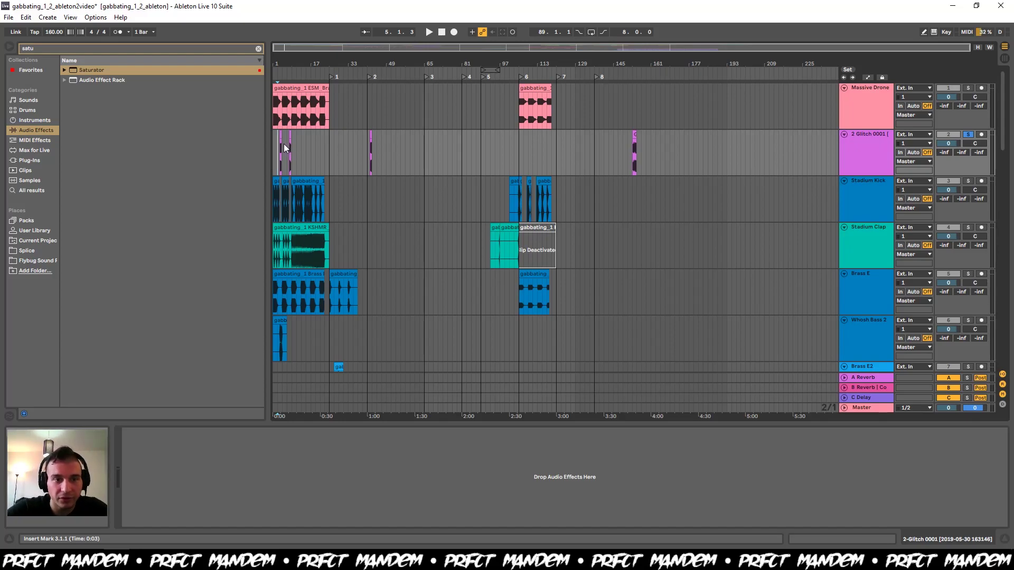
# - Open the Glitch 0001 clip at bar 4 to inspect its waveform and sample settings
pyautogui.scroll(10, 280, 148)
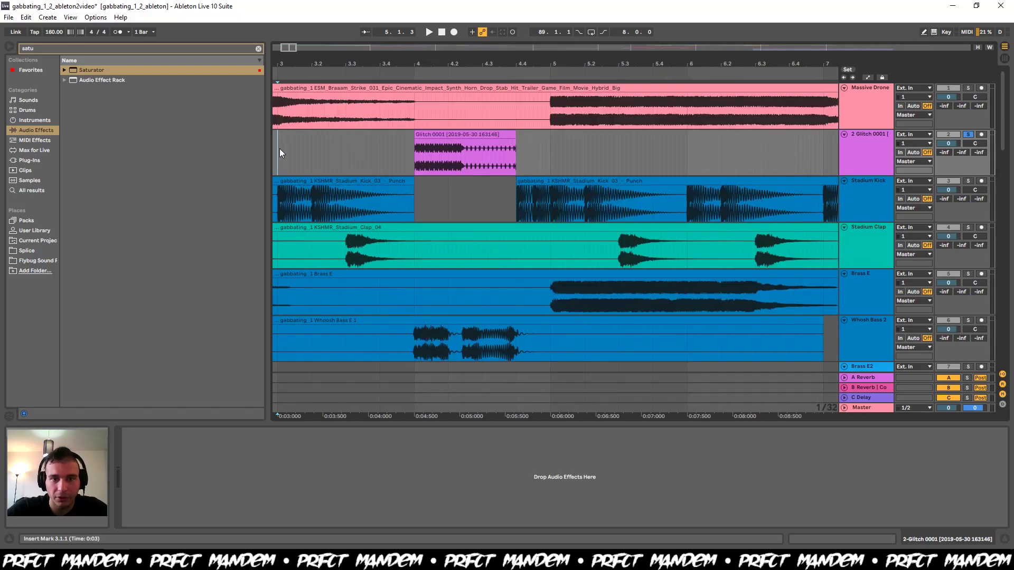
pyautogui.click(412, 159)
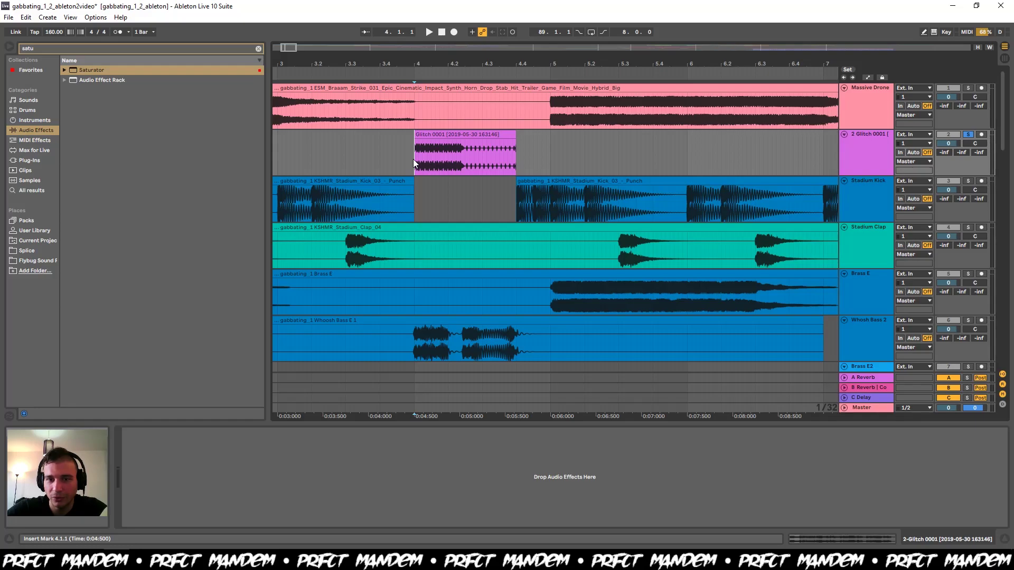
pyautogui.doubleClick(413, 159)
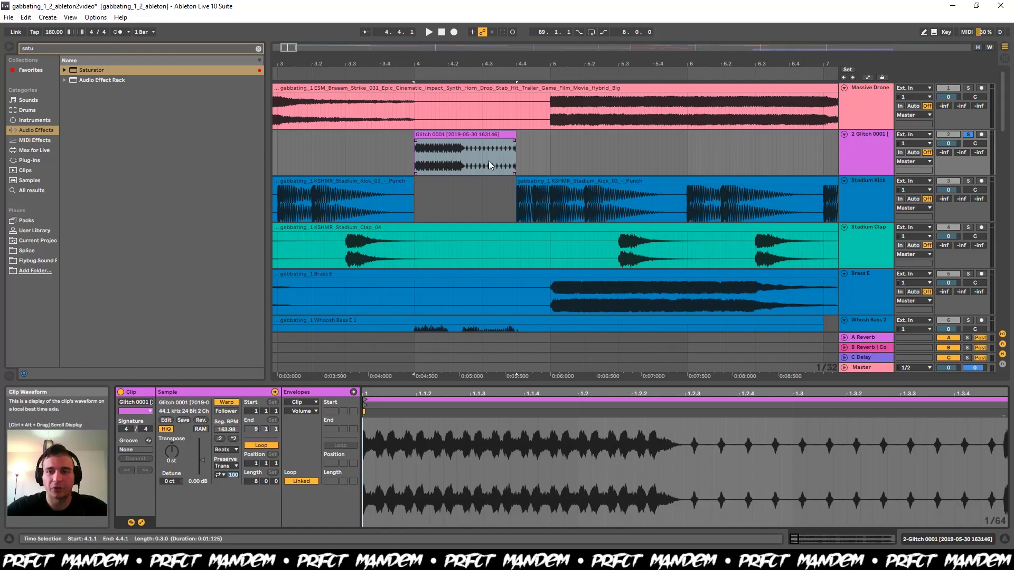
# - Transpose the Vox2 clip on the Living For The Sesh Comb track to 48 st
pyautogui.press('x')
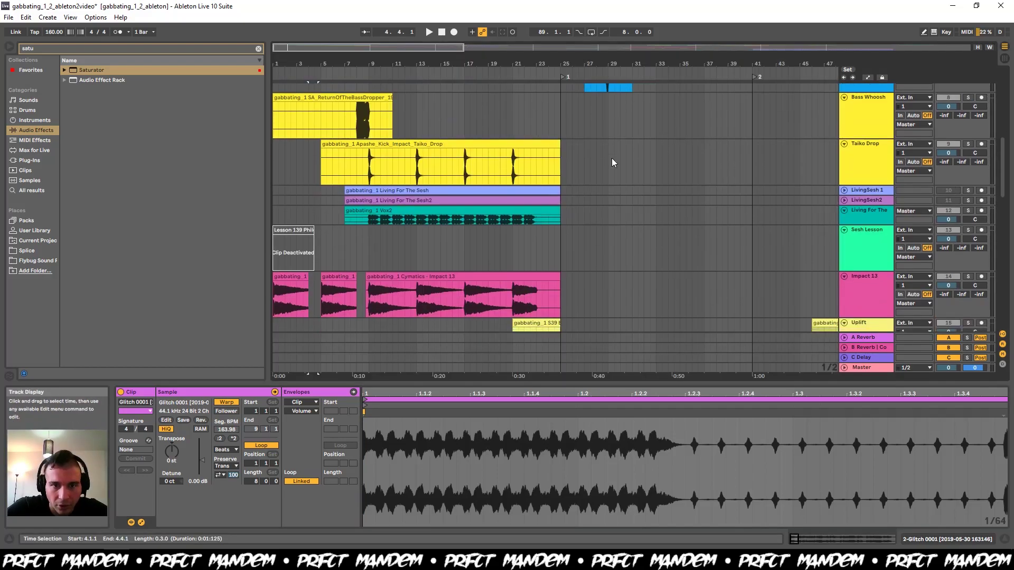
pyautogui.click(867, 210)
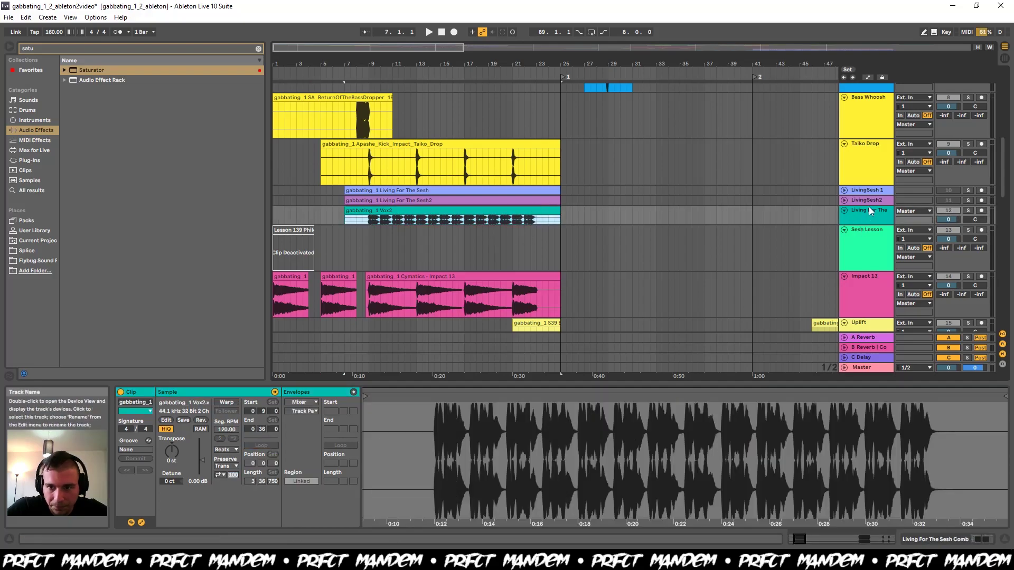
pyautogui.moveTo(170, 452); pyautogui.dragTo(170, 401)
# - Audition the transposed Vox2 clip soloed from bar 7, and undo the transposition
pyautogui.click(344, 220)
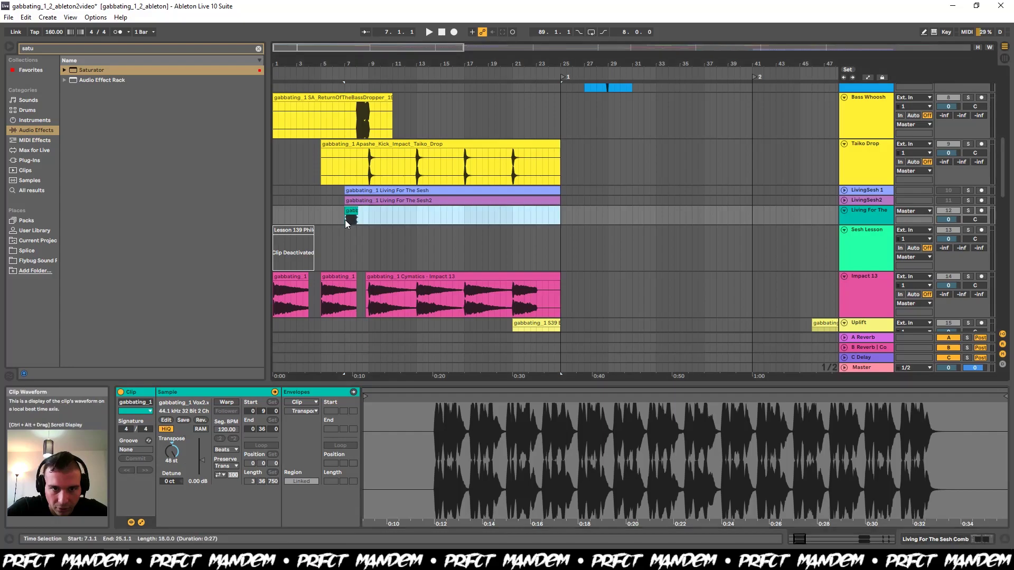
pyautogui.click(345, 220)
pyautogui.press('space')
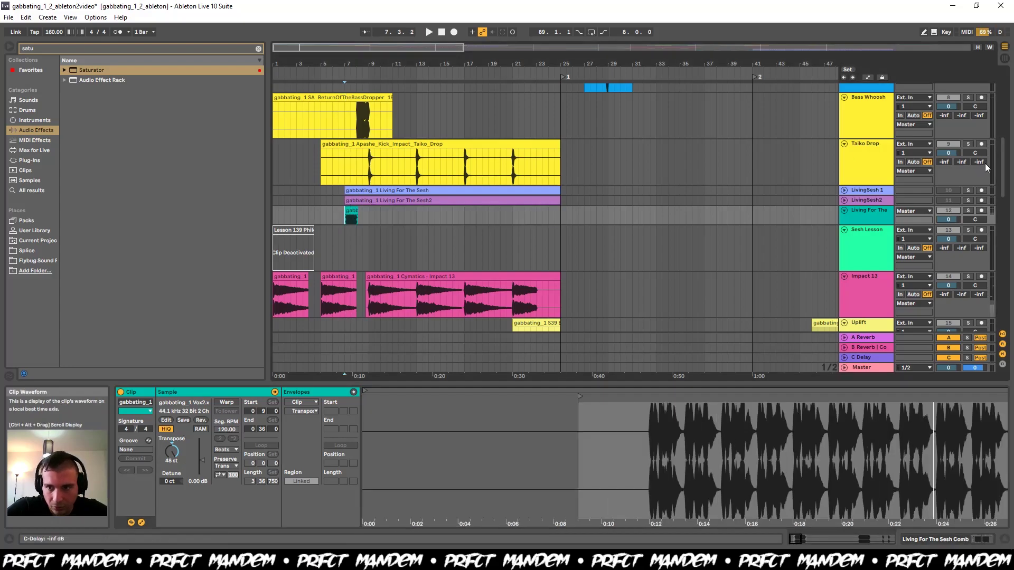
pyautogui.press('space')
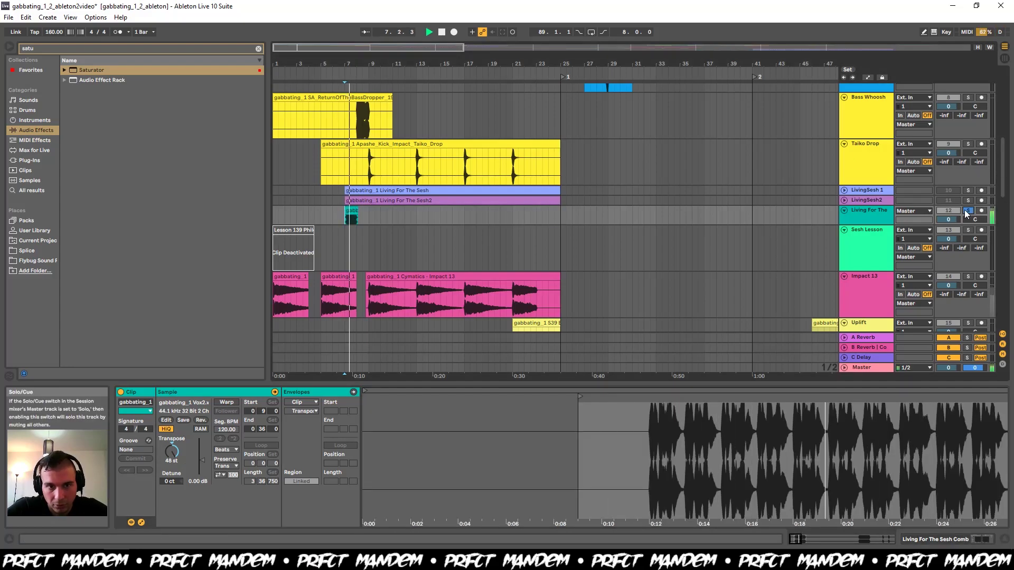
pyautogui.press('space')
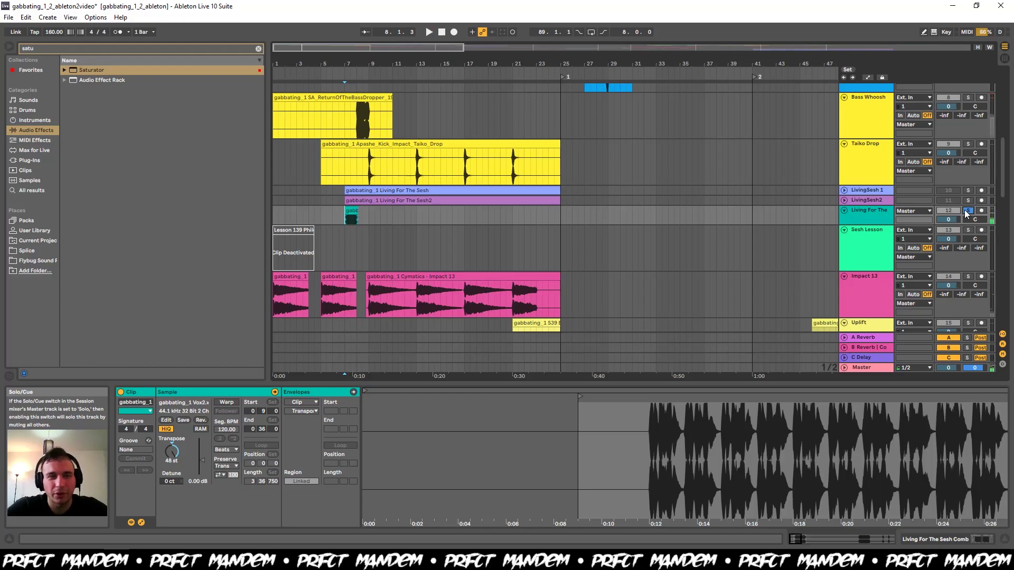
pyautogui.press('space')
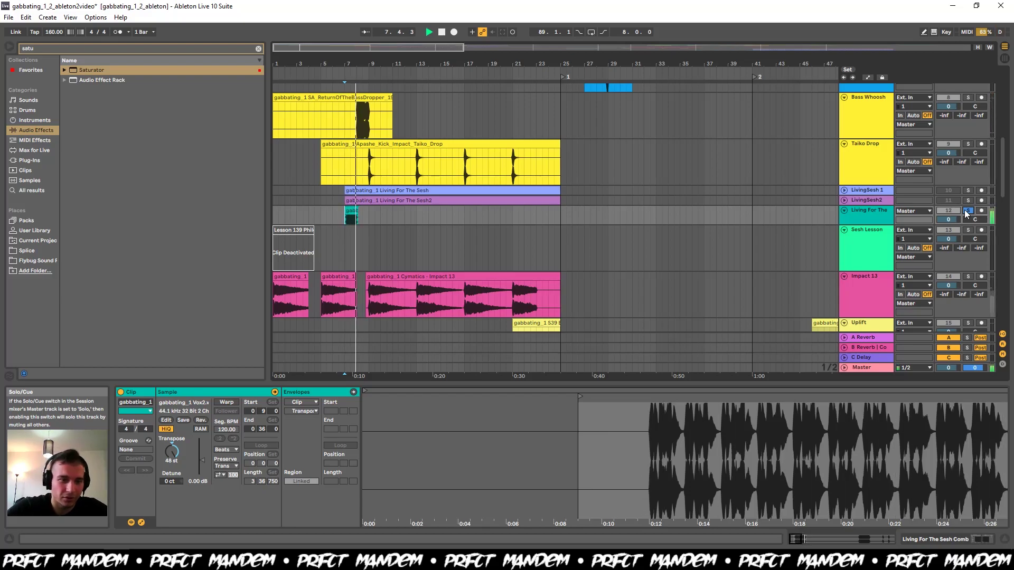
pyautogui.press('space')
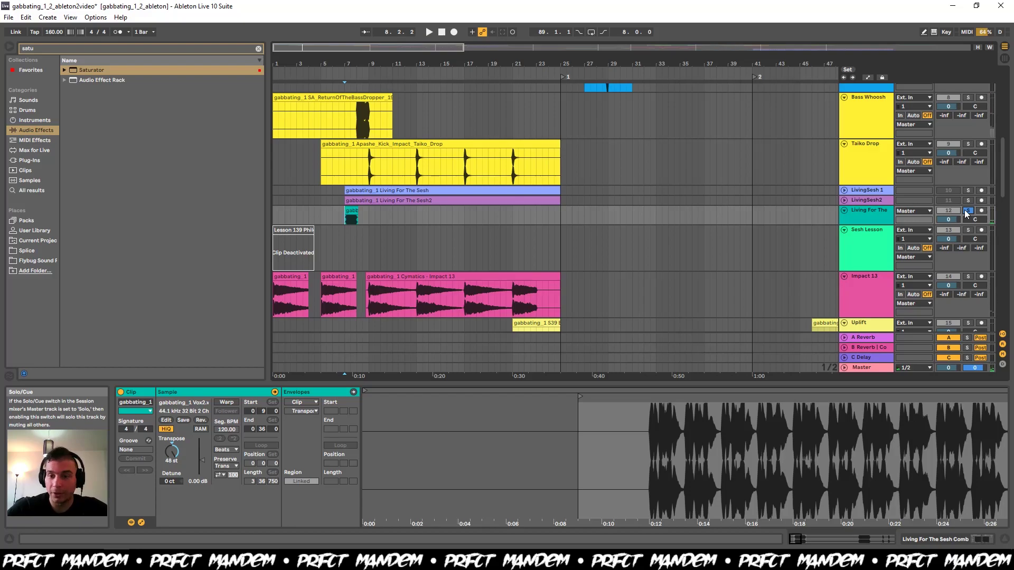
pyautogui.hotkey('ctrl', 'z')
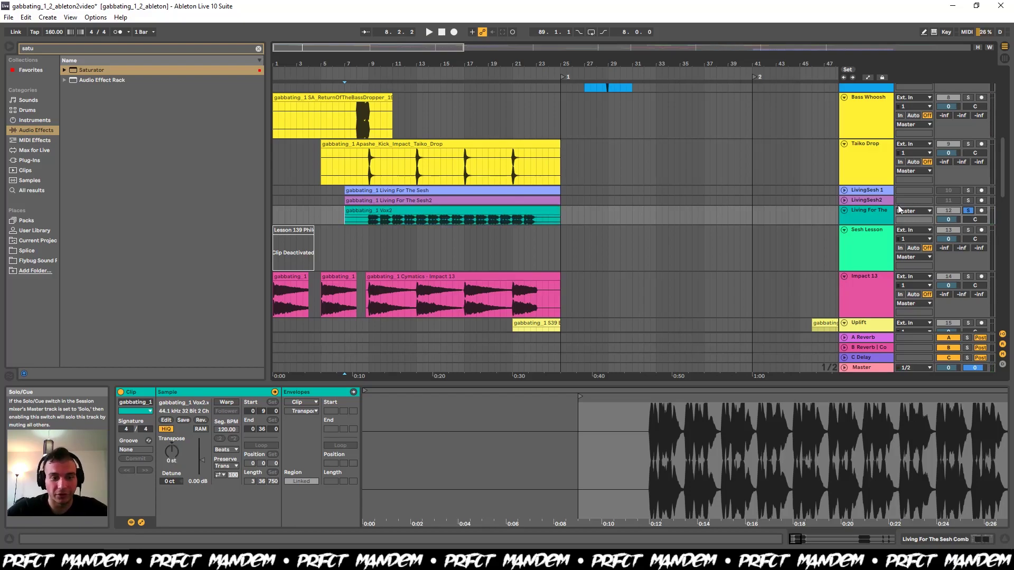
# - Audition the Stadium Kick track soloed from the start of the arrangement
pyautogui.scroll(10, 623, 133)
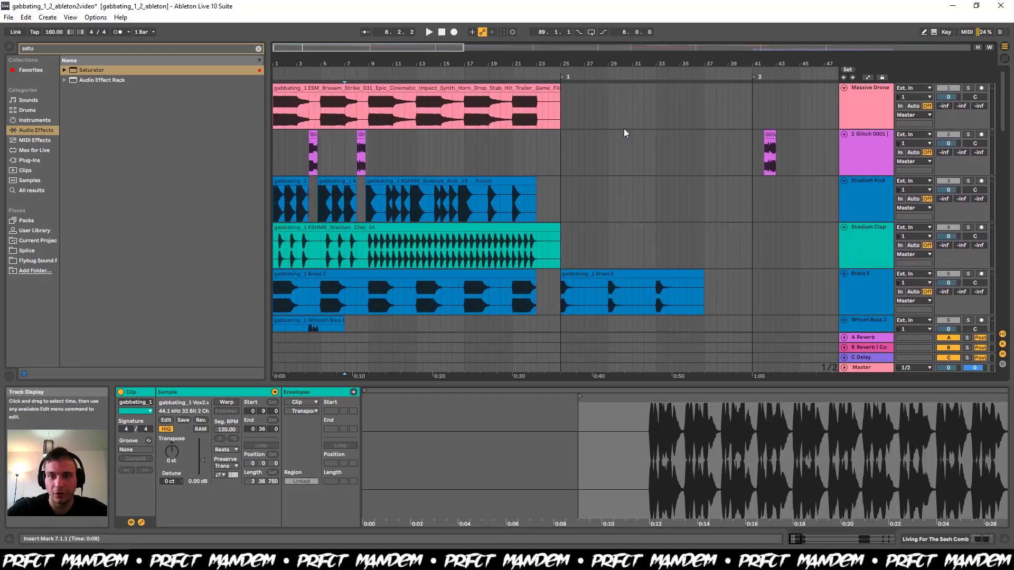
pyautogui.scroll(-1, 623, 132)
pyautogui.press('space')
pyautogui.click(275, 172)
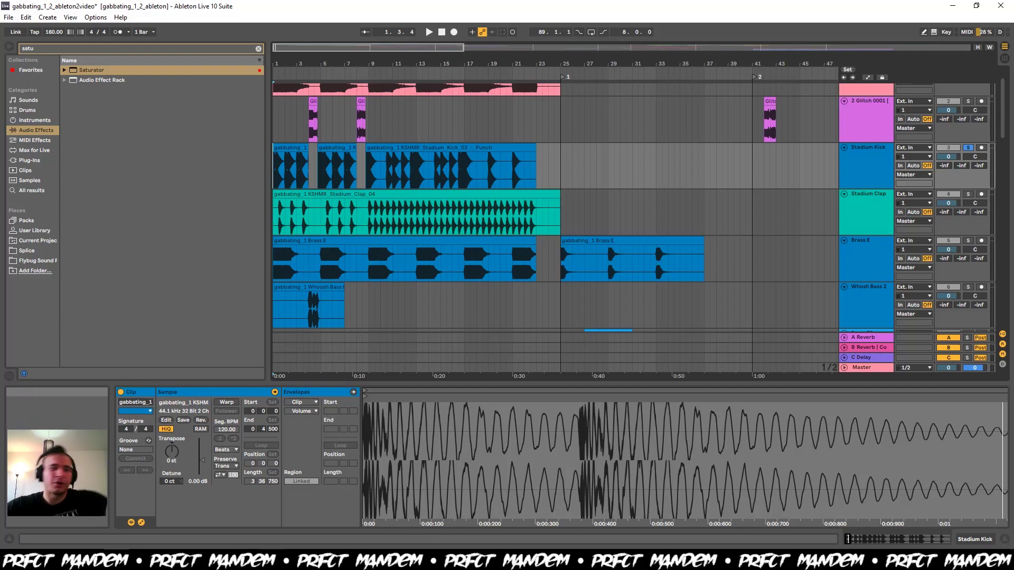
# - Solo the Stadium Clap track instead of the kick and audition it from the start
pyautogui.moveTo(272, 559)
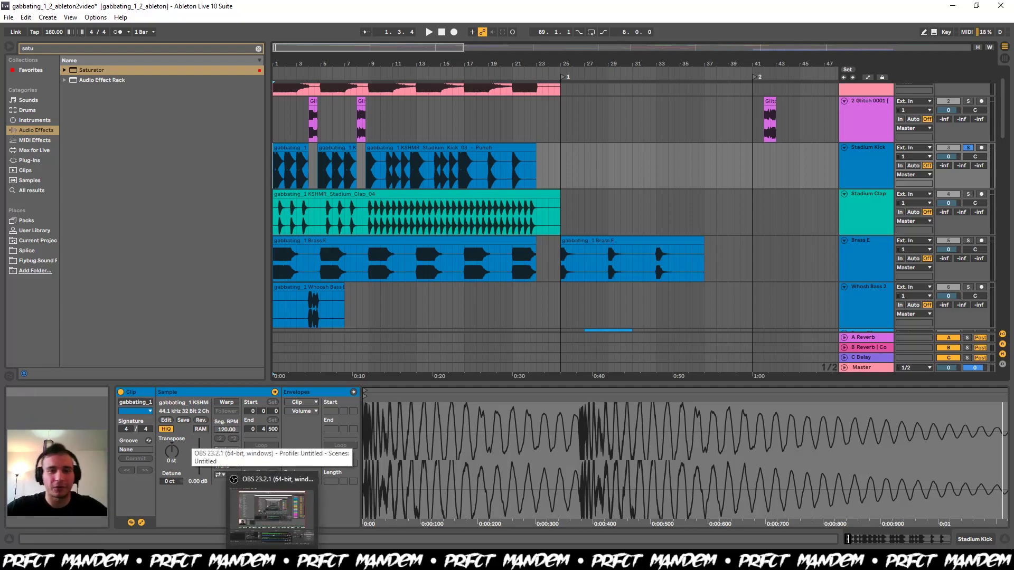
pyautogui.press('space')
pyautogui.click(967, 194)
pyautogui.press('space')
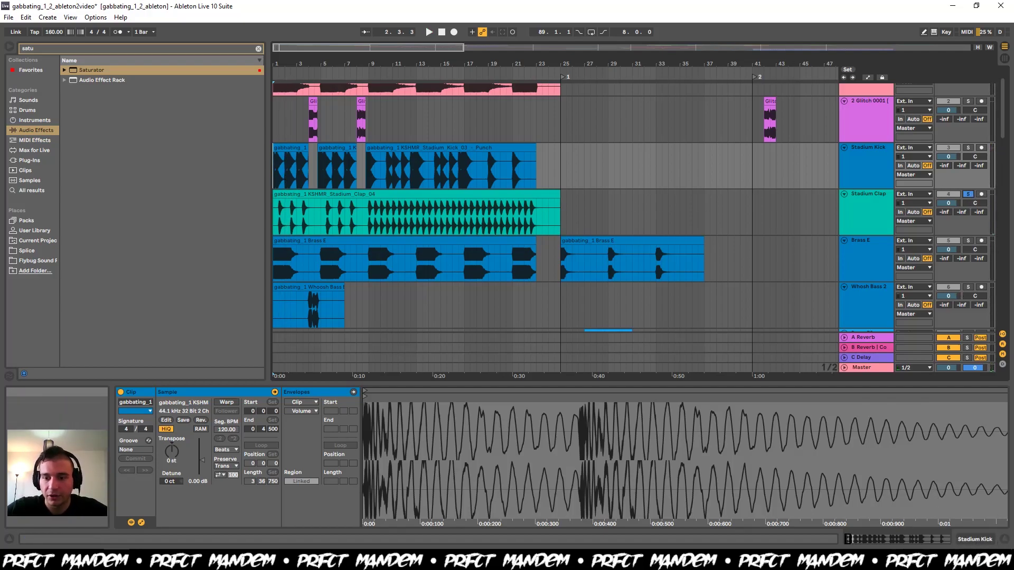
# - Switch to the Splice app and look through its recently added samples
pyautogui.click(856, 557)
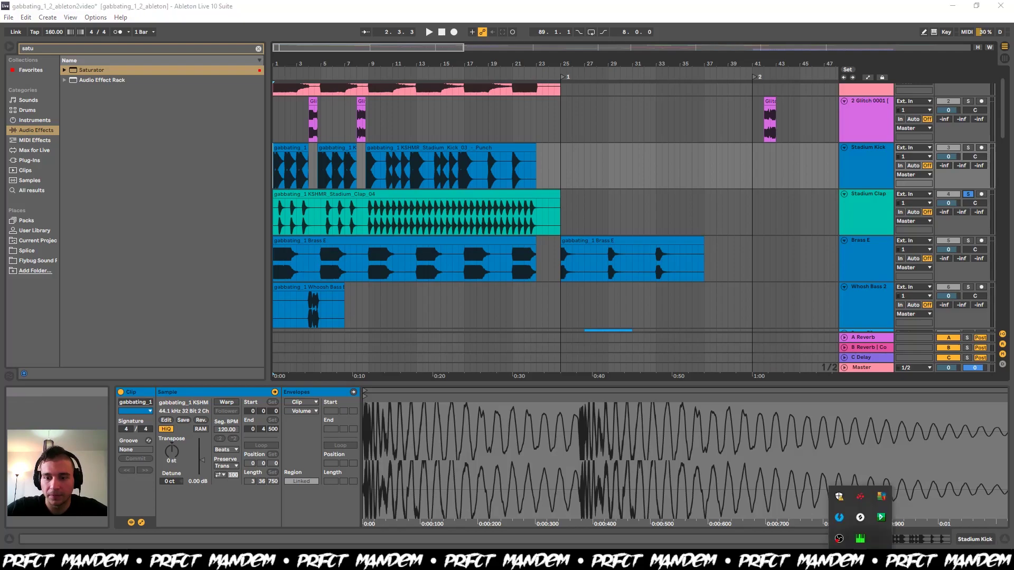
pyautogui.click(861, 518)
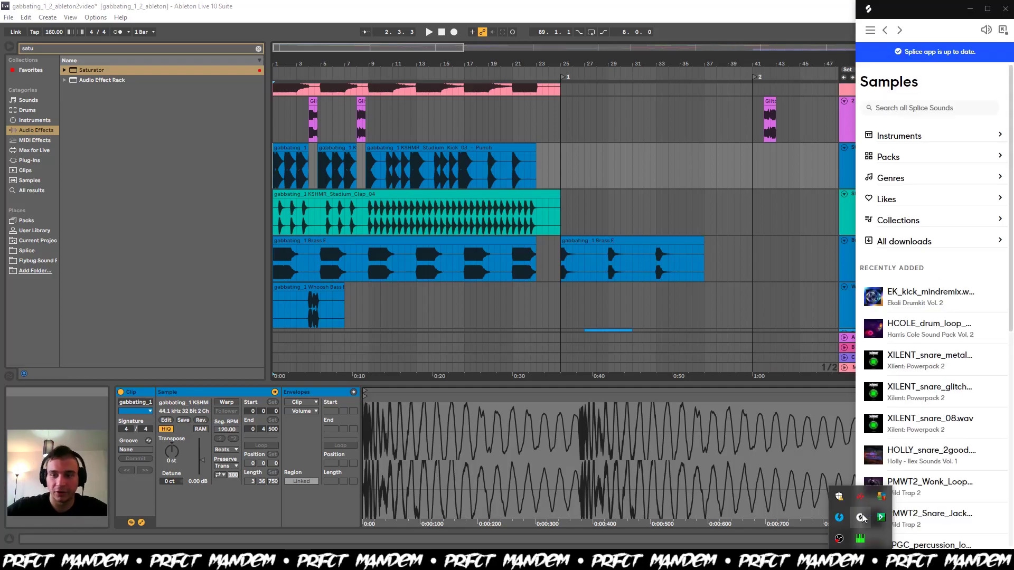
pyautogui.scroll(-1, 945, 232)
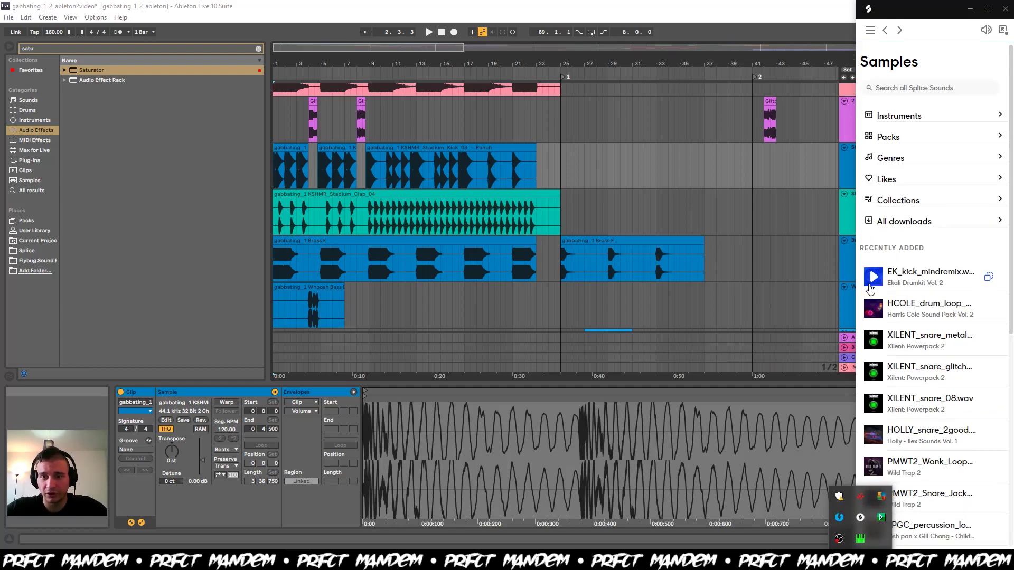
# - Preview the XILENT metal snare sample in Splice, and switch back to Ableton Live
pyautogui.click(872, 340)
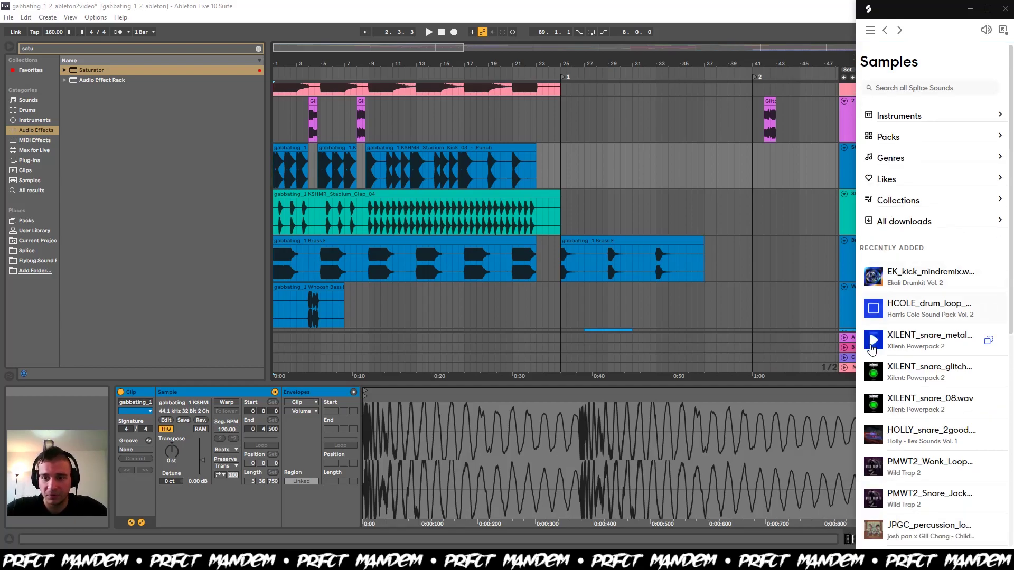
pyautogui.click(813, 4)
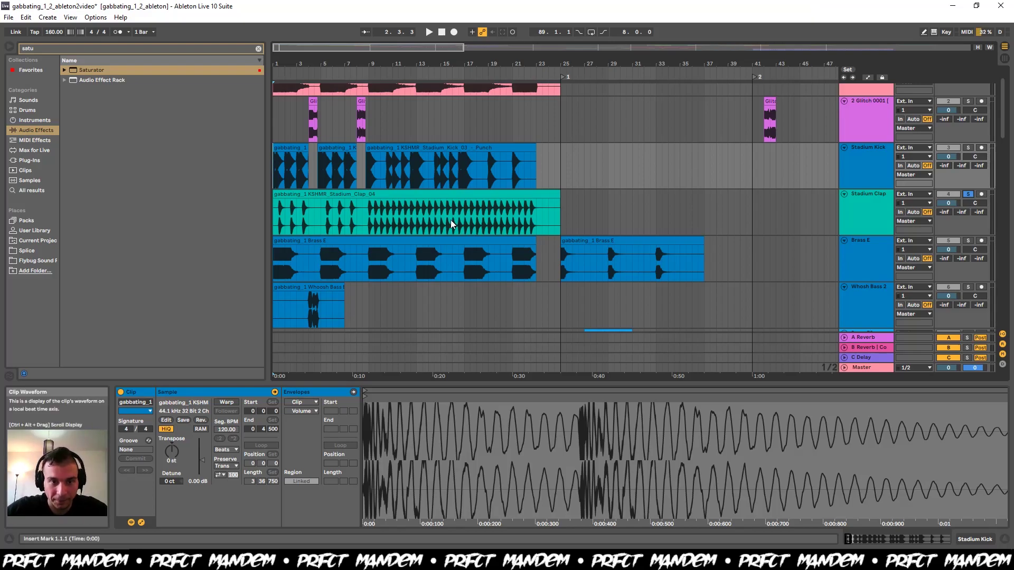
# - Solo the Brass E track instead of the clap and audition it from the start of the arrangement
pyautogui.click(275, 266)
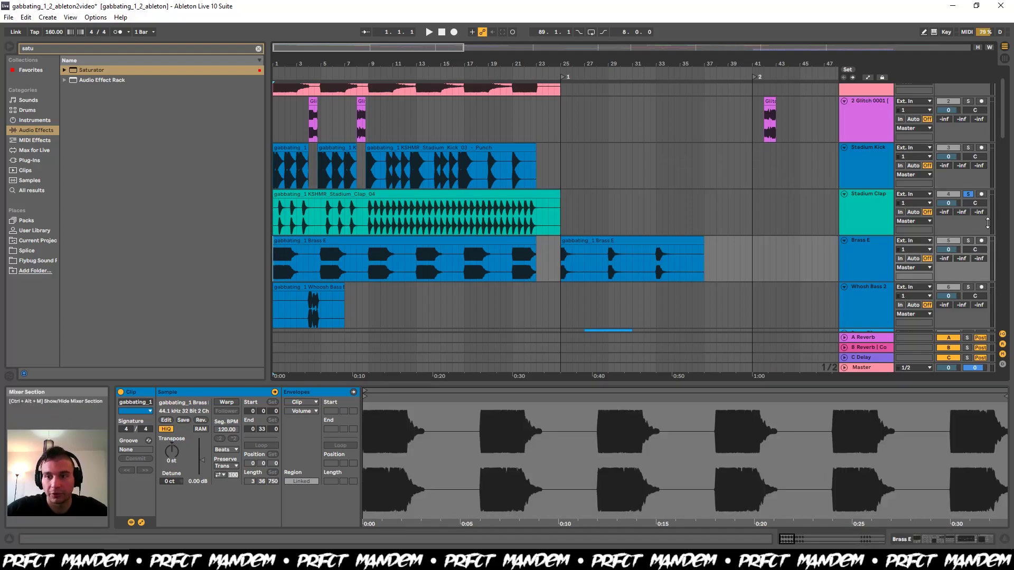
pyautogui.click(968, 241)
pyautogui.press('space')
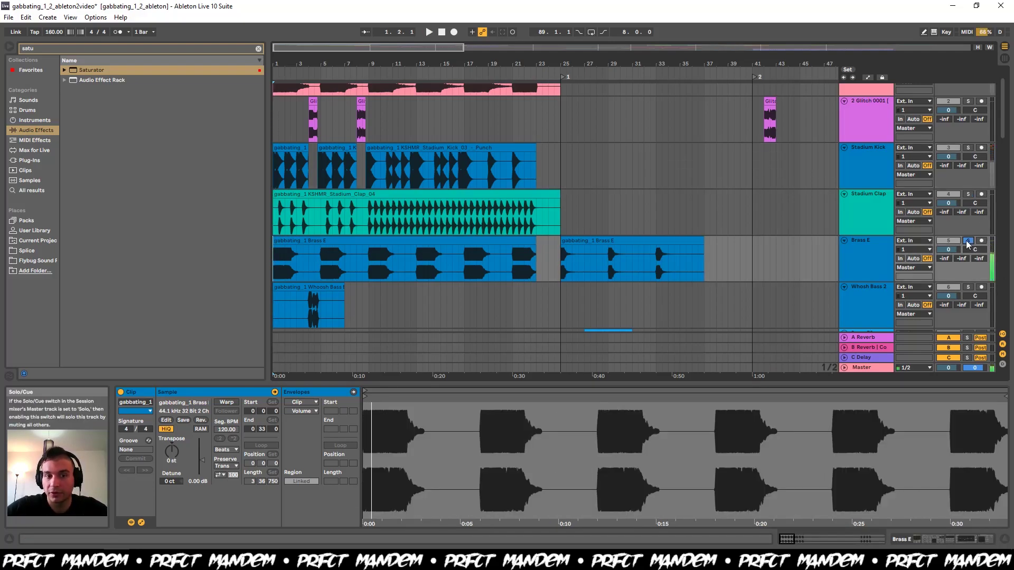
pyautogui.press('space')
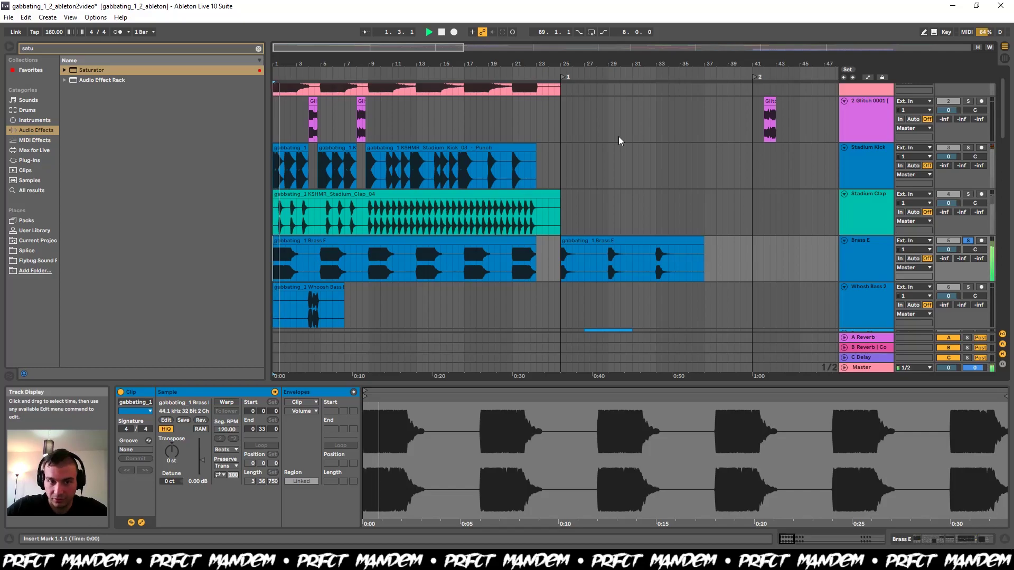
pyautogui.scroll(-2, 620, 140)
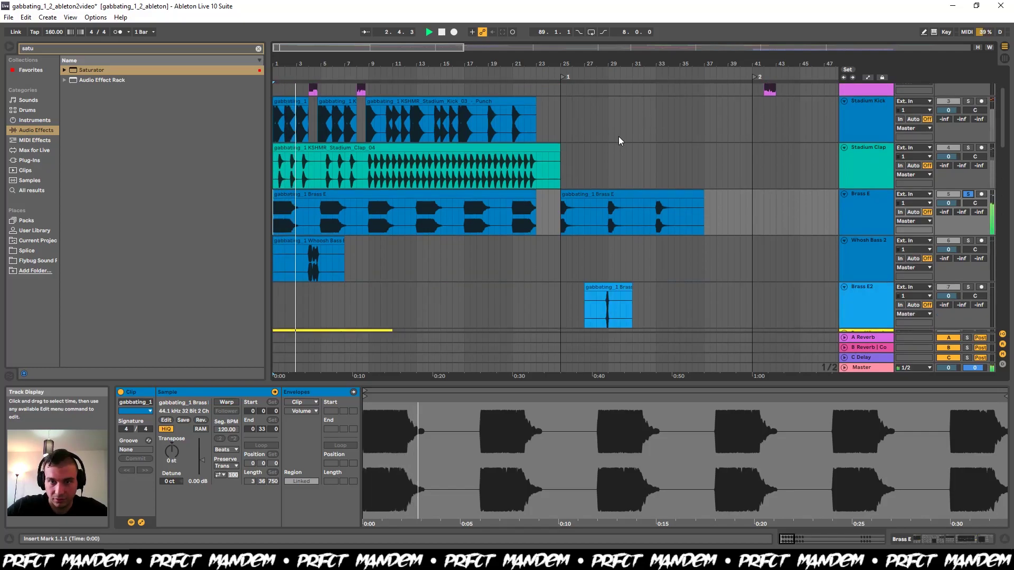
pyautogui.press('space')
# - View the Brass E track's Corpus Dry Wet automation briefly, and display the track's effects chain
pyautogui.click(864, 233)
pyautogui.press('a')
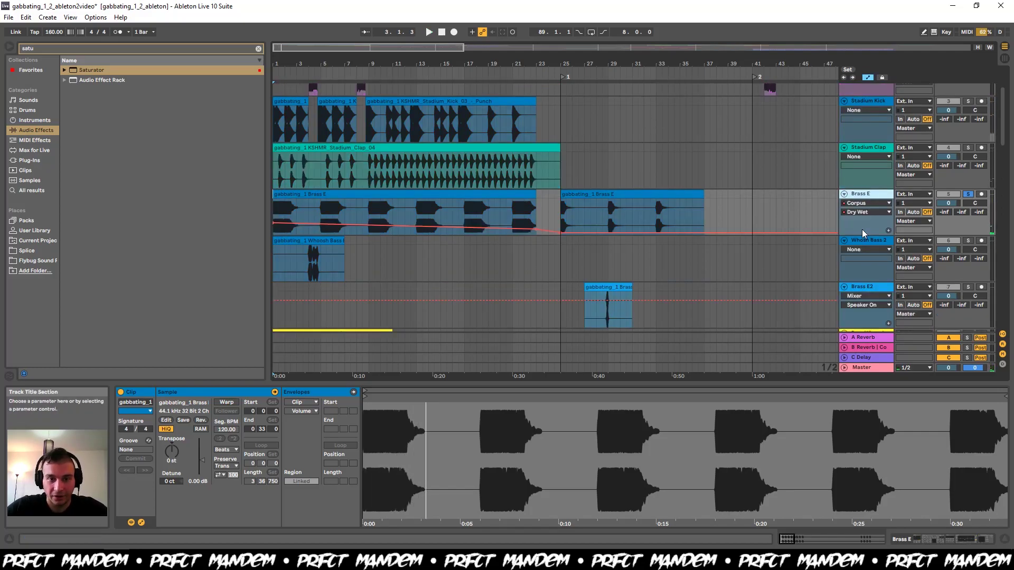
pyautogui.press('a')
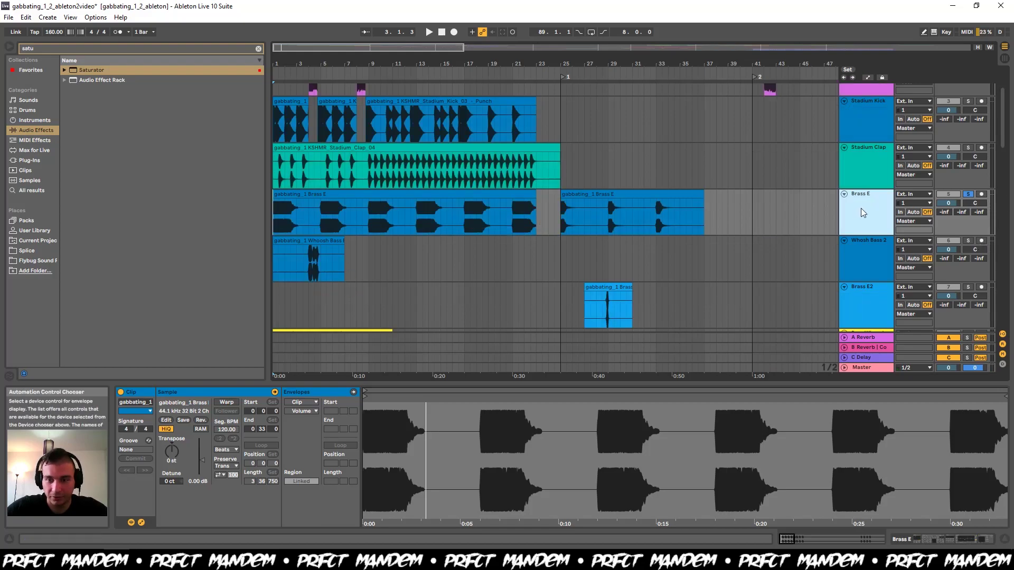
pyautogui.hotkey('shift', 'Tab')
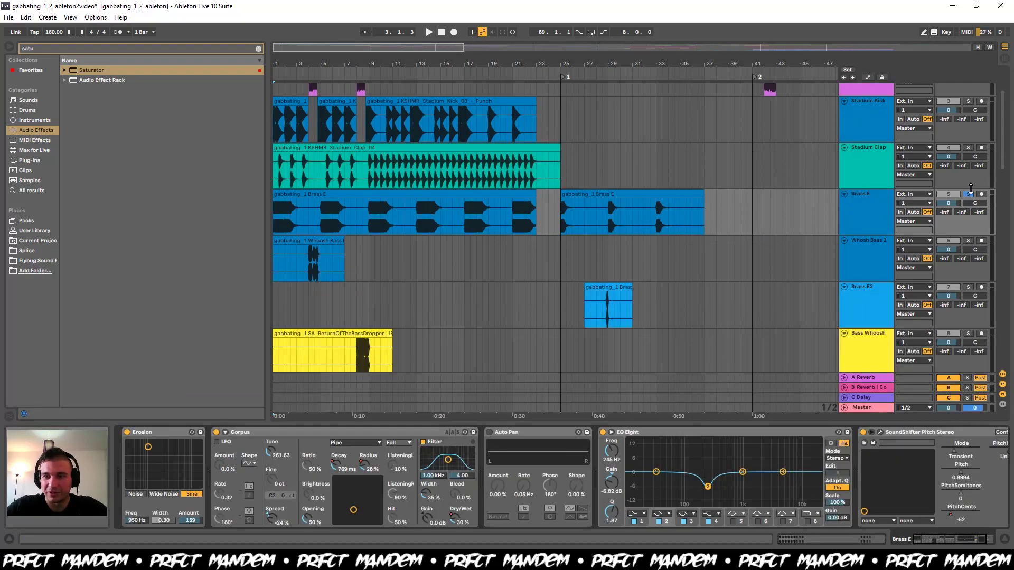
# - Unsolo Brass E and audition it in the full mix from the start
pyautogui.click(968, 195)
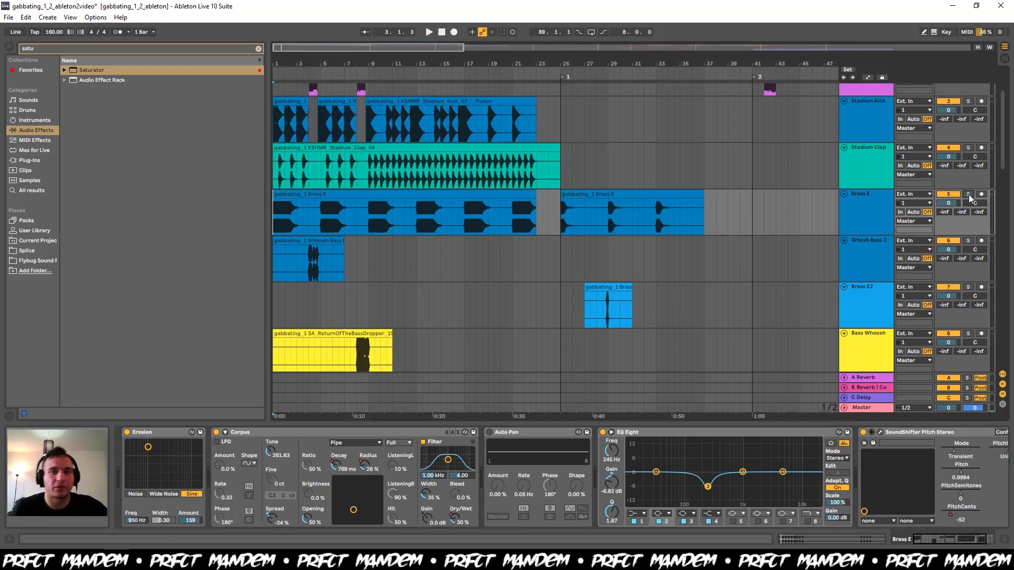
pyautogui.press('space')
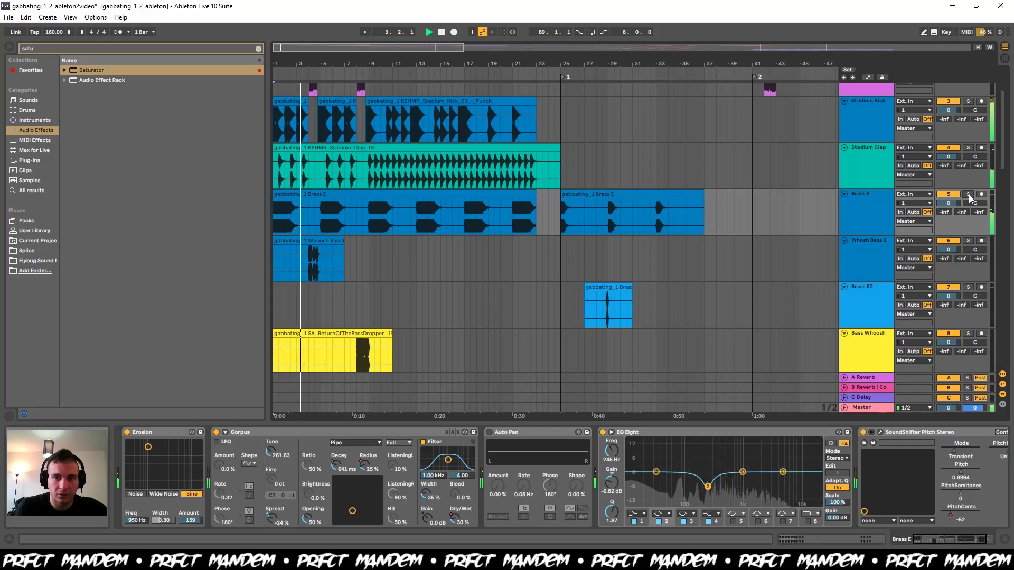
pyautogui.press('space')
# - Solo Brass E again and audition it with its Corpus effect bypassed
pyautogui.click(968, 195)
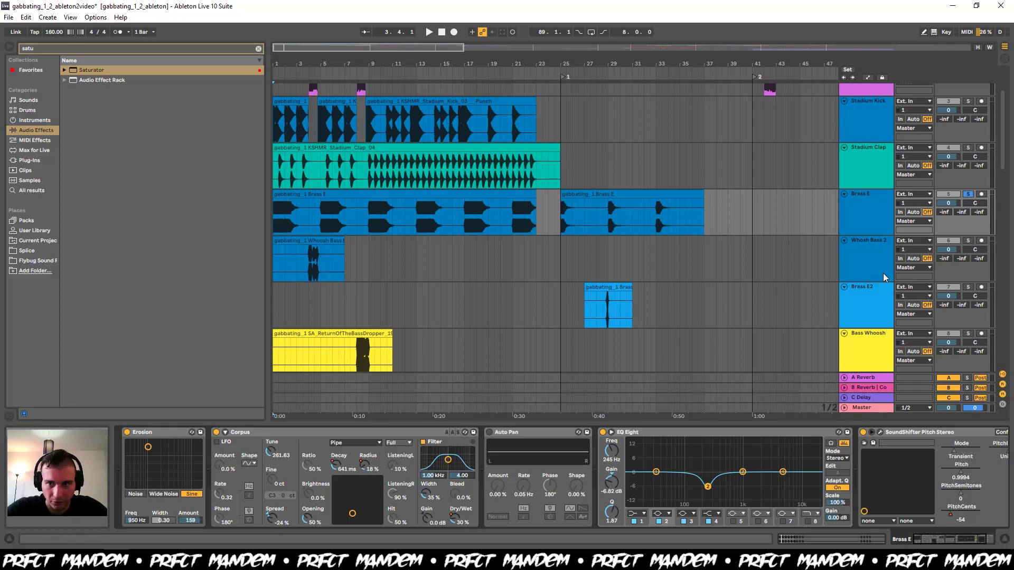
pyautogui.press('space')
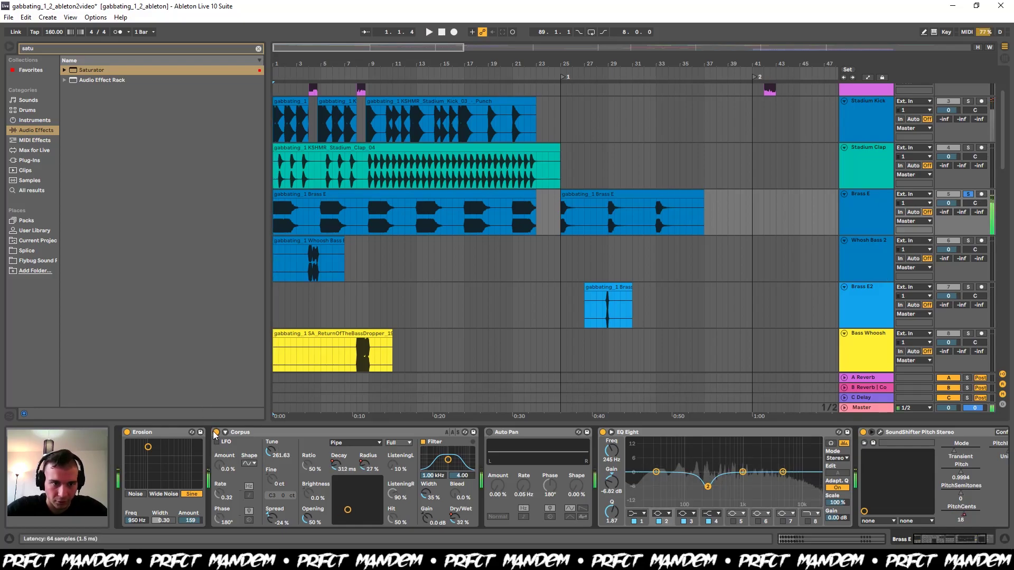
pyautogui.click(216, 432)
pyautogui.press('space')
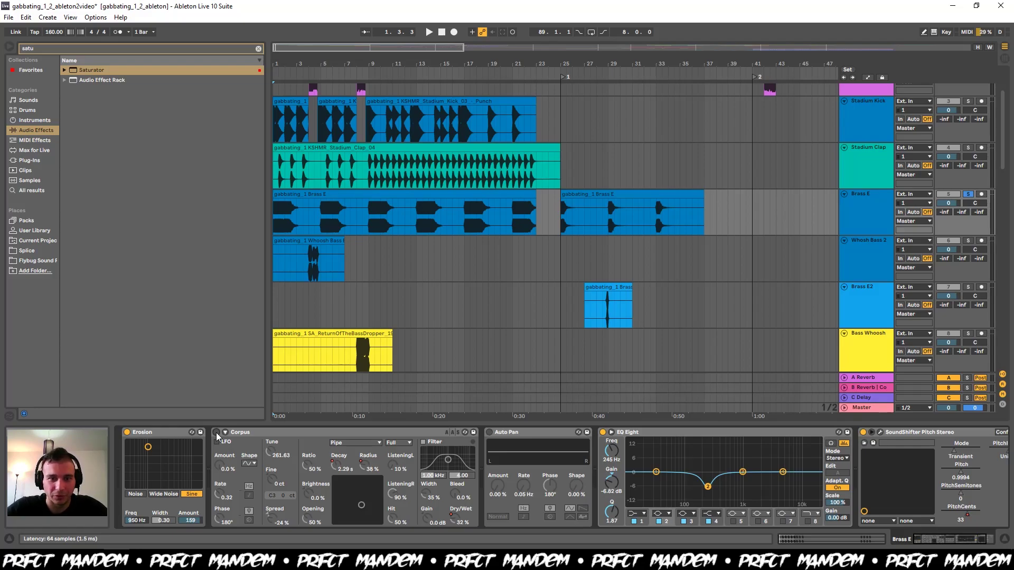
pyautogui.press('space')
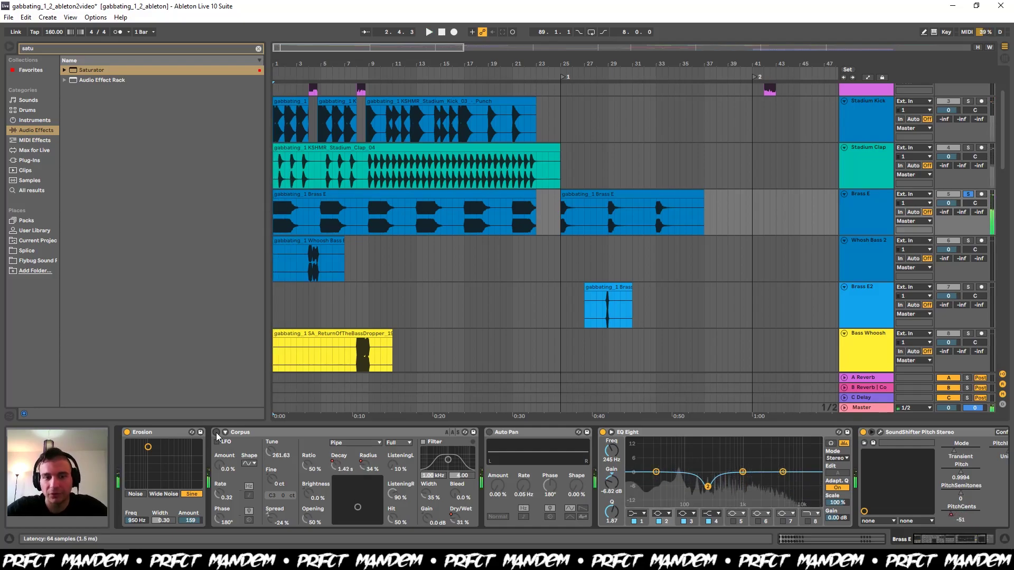
pyautogui.press('space')
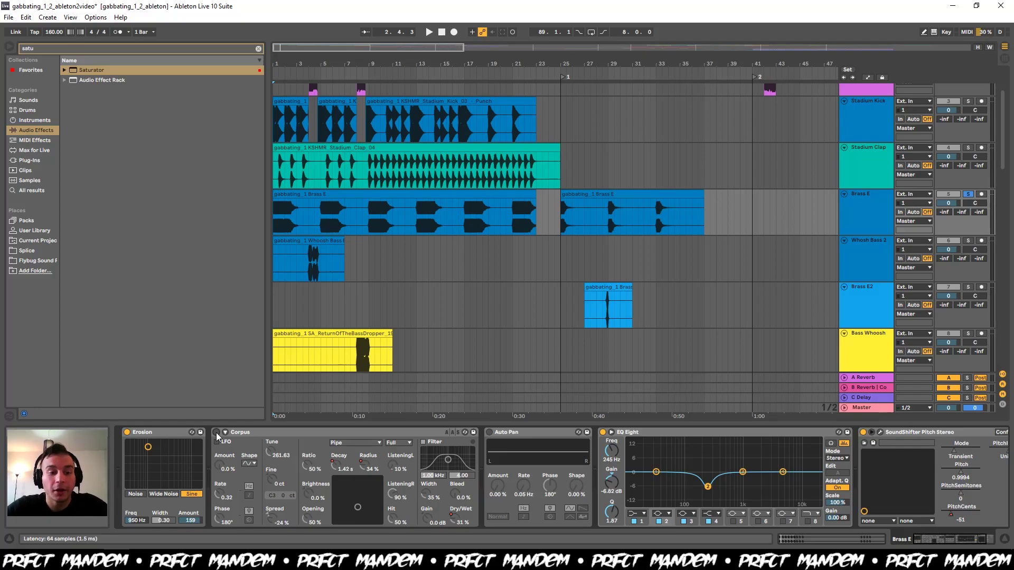
# - Re-enable Corpus on Brass E, audition the track again, and look through the rest of its effects chain
pyautogui.click(217, 433)
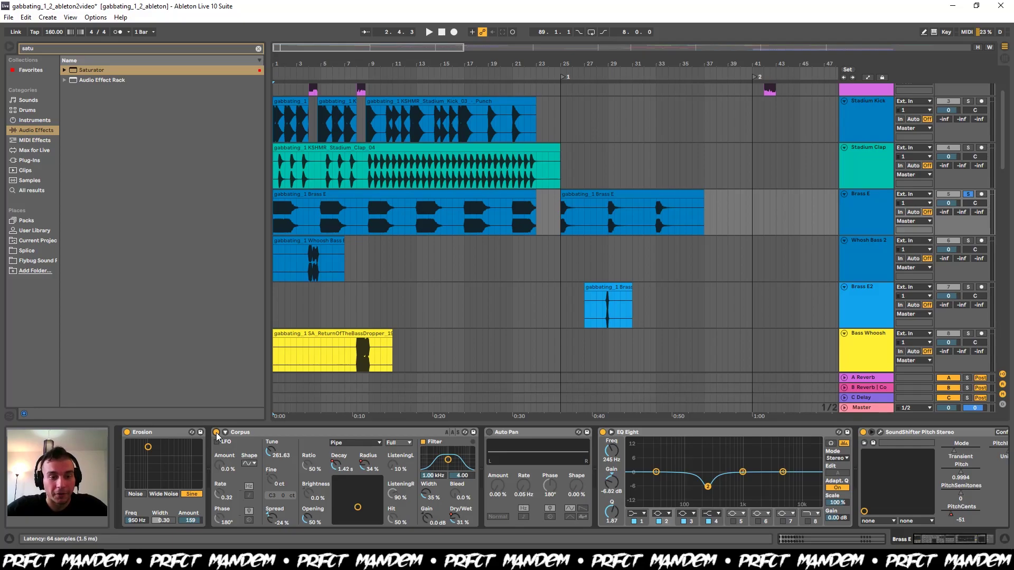
pyautogui.press('space')
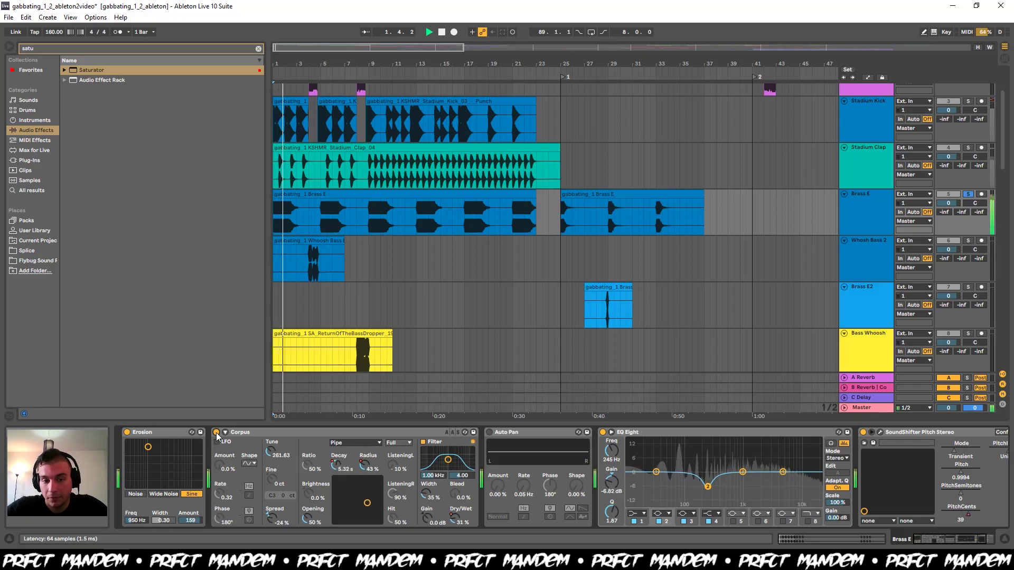
pyautogui.press('space')
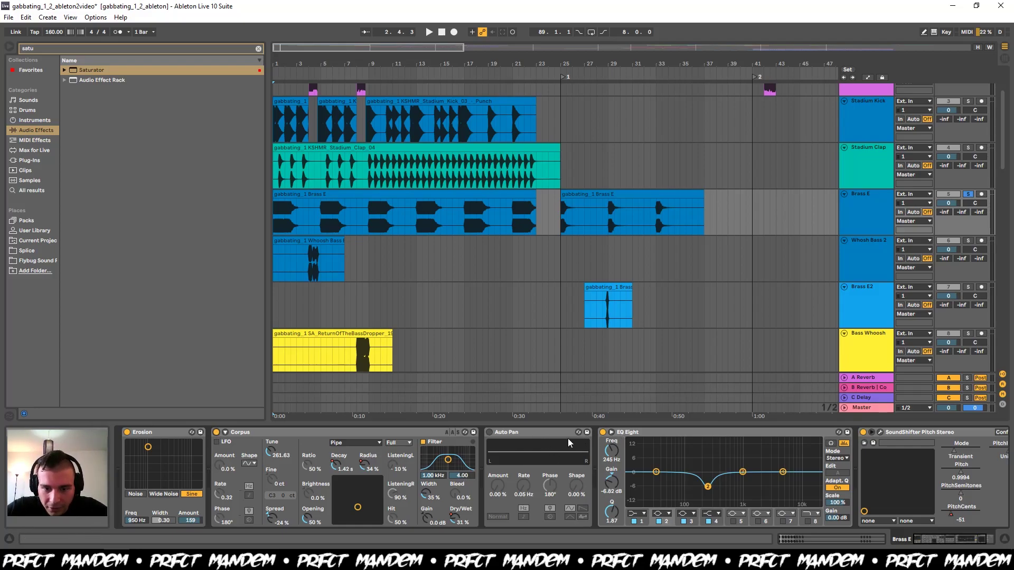
pyautogui.press('space')
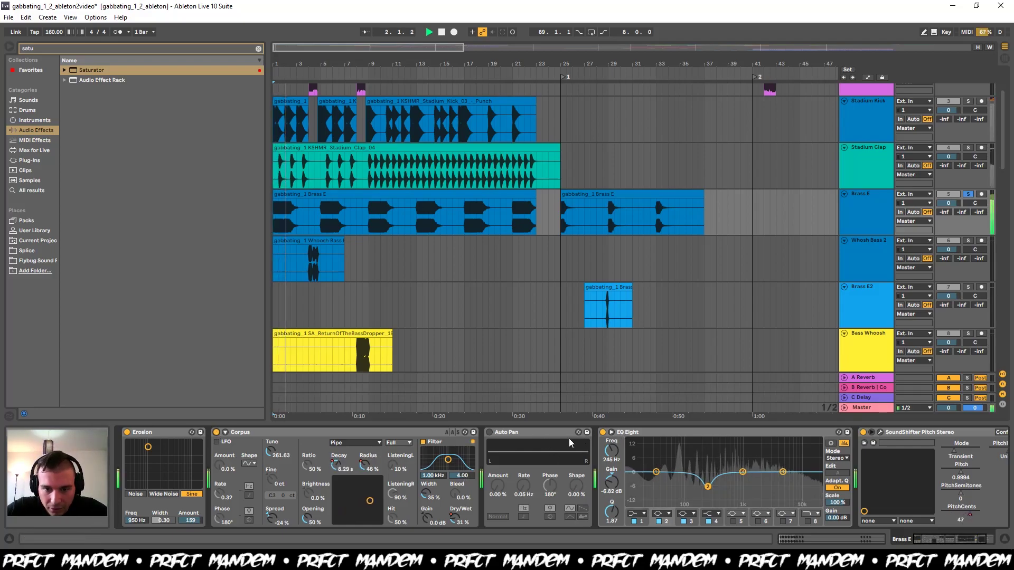
pyautogui.press('space')
pyautogui.hscroll(3, 708, 449)
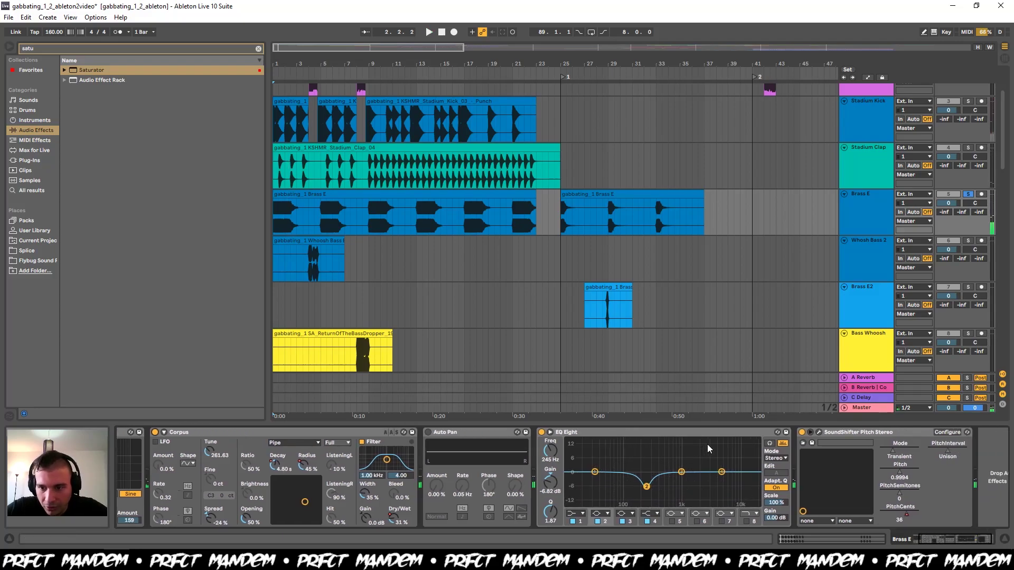
pyautogui.hscroll(1, 707, 449)
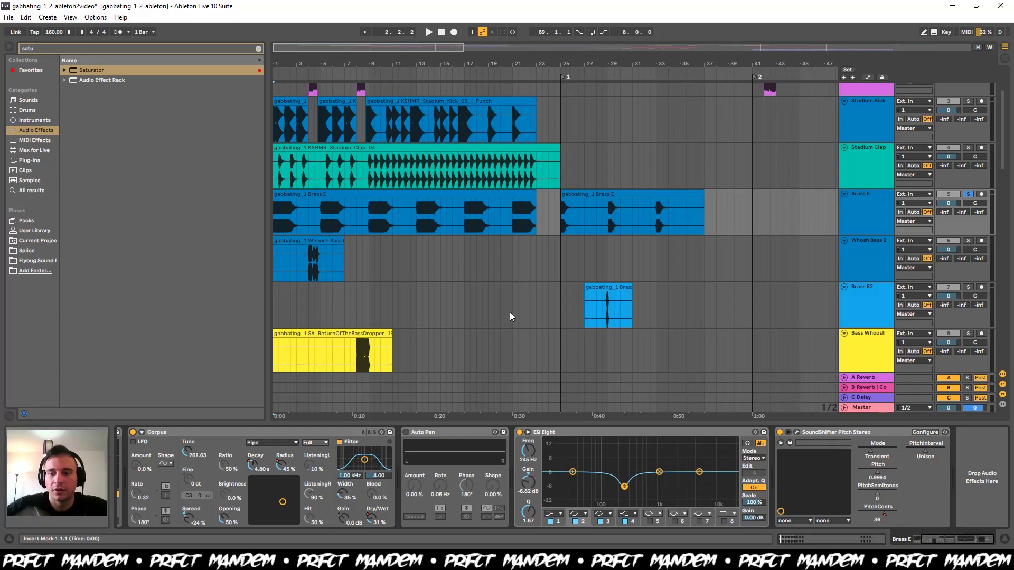
pyautogui.click(872, 225)
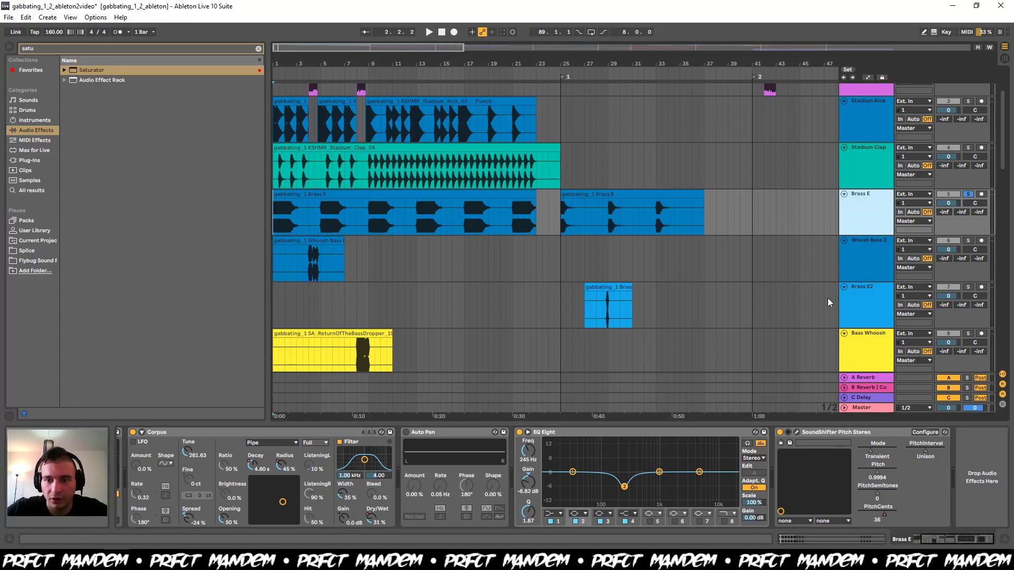
# - Solo the Whosh Bass 2 track and audition it from position 3.3.1
pyautogui.scroll(-3, 400, 259)
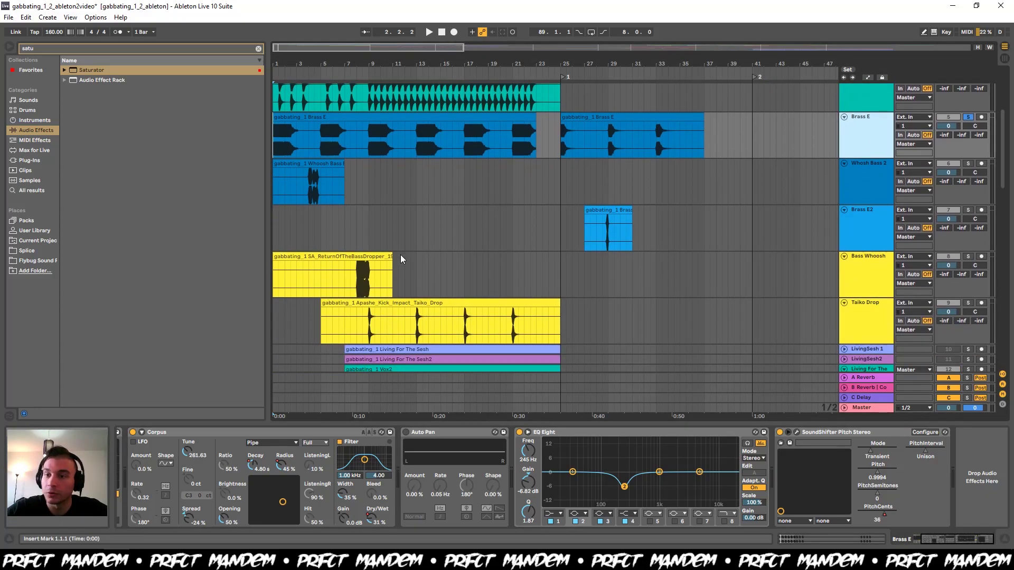
pyautogui.click(304, 183)
pyautogui.press('space')
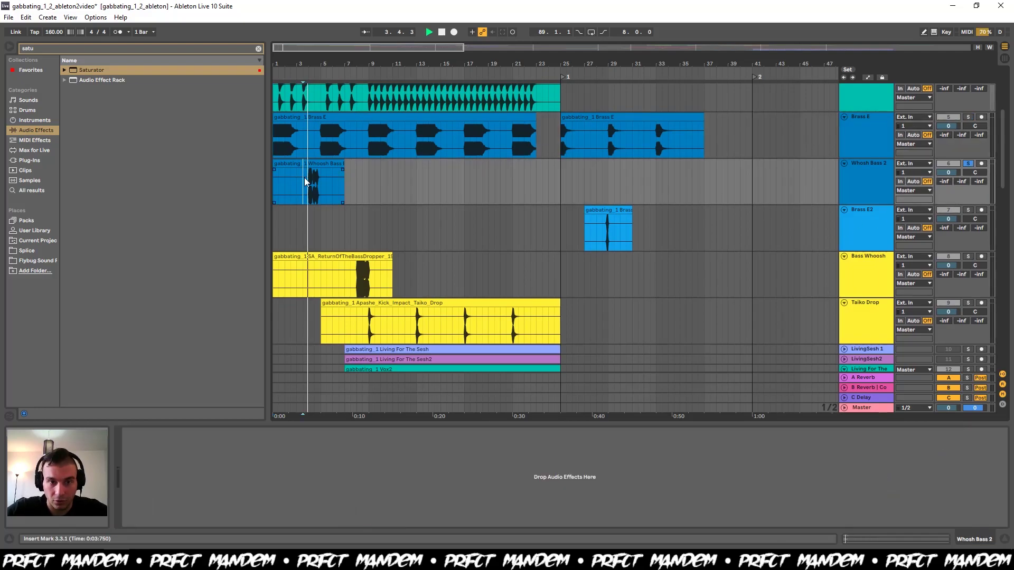
pyautogui.press('space')
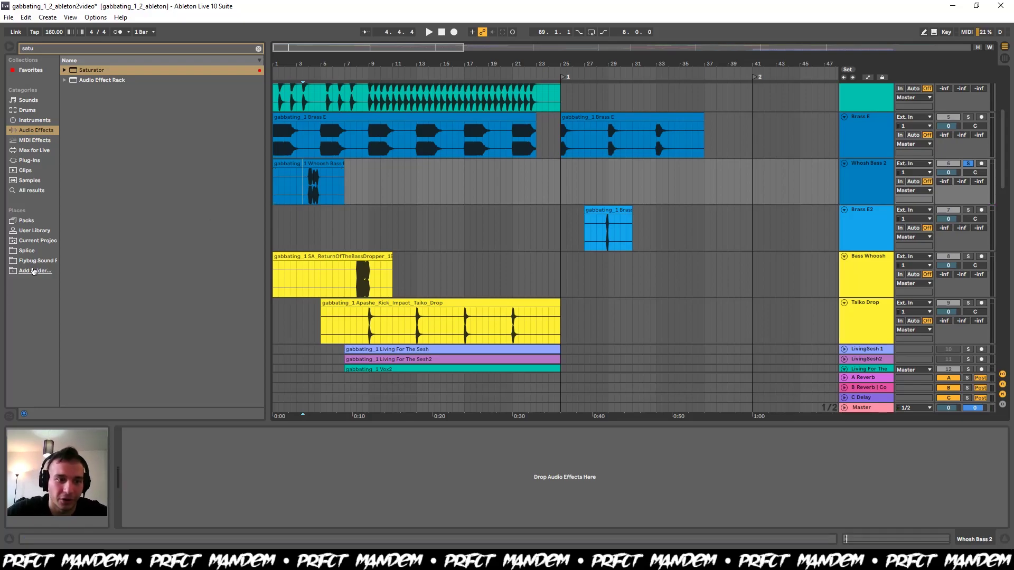
# - Clear the browser search and look through the bass loops in the Flybug sound folder, previewing 2 Bass Loop E.wav
pyautogui.click(35, 261)
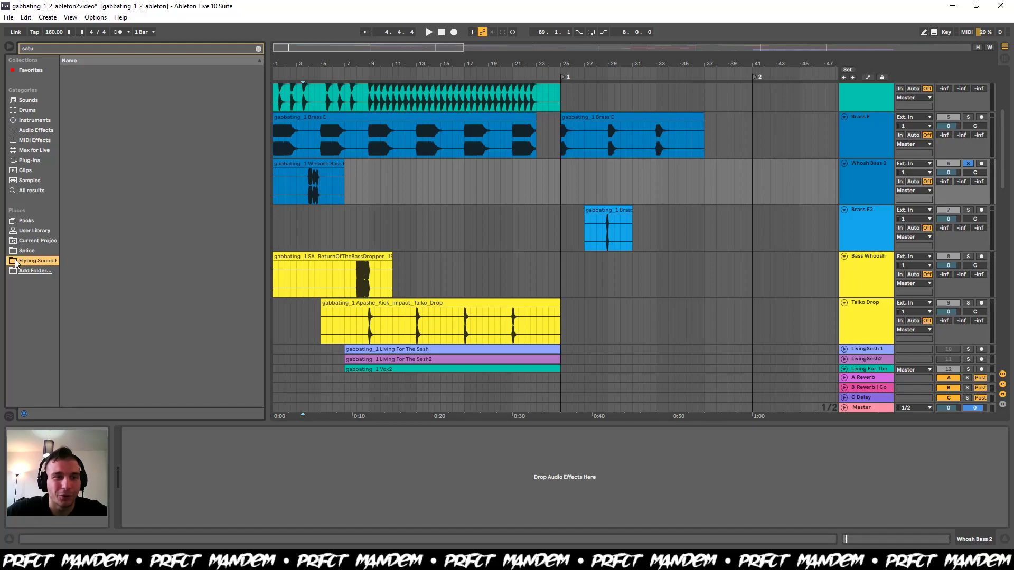
pyautogui.click(258, 48)
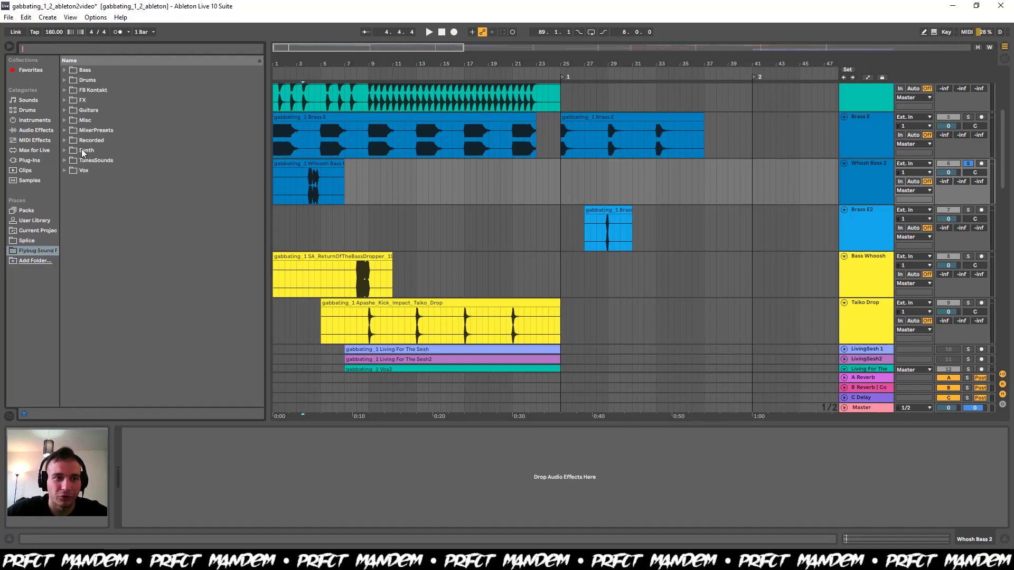
pyautogui.click(120, 104)
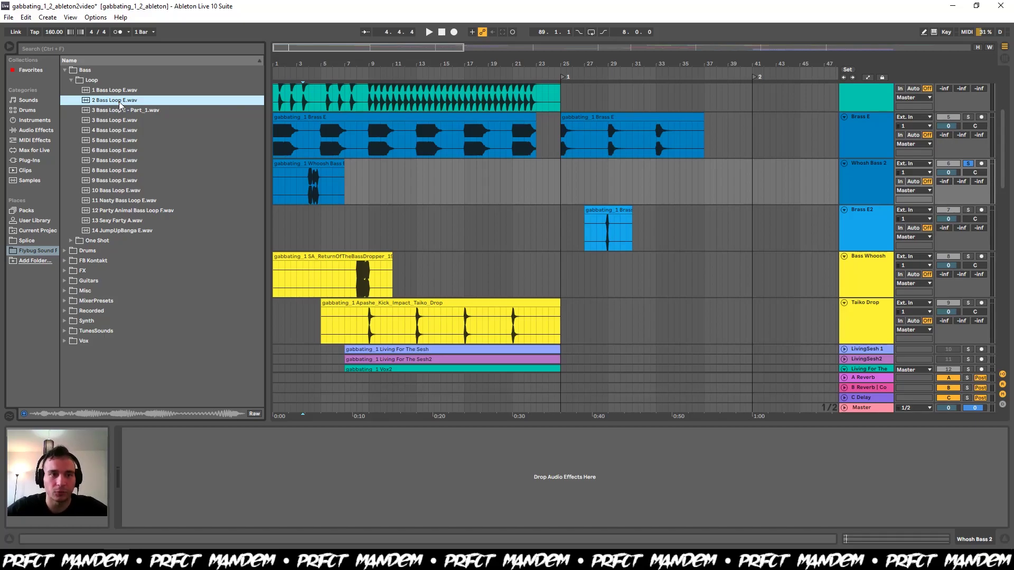
pyautogui.click(64, 70)
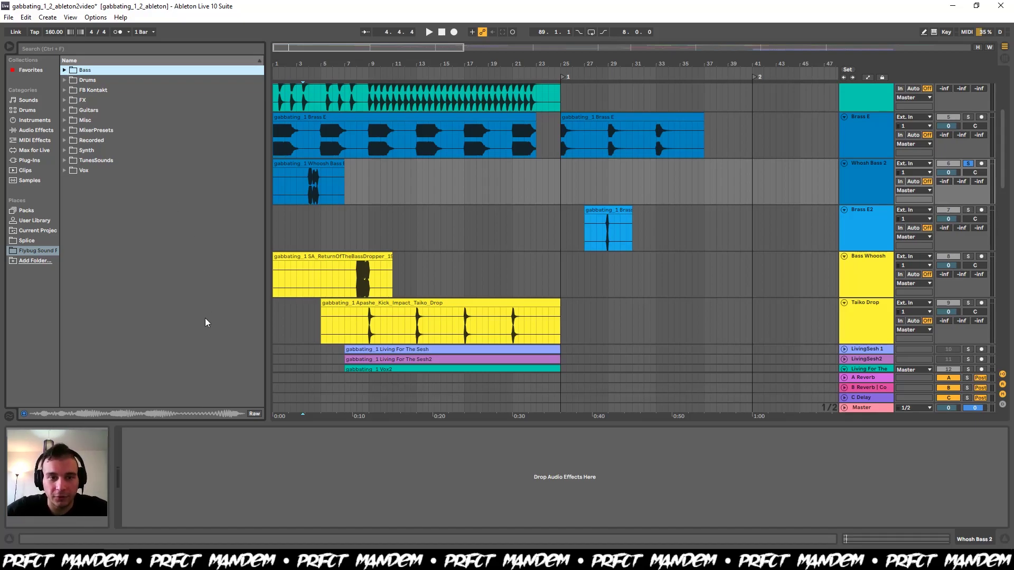
# - Solo the Bass Whoosh track and audition it from bar 8
pyautogui.click(356, 227)
pyautogui.press('space')
pyautogui.scroll(-2, 580, 238)
pyautogui.click(968, 204)
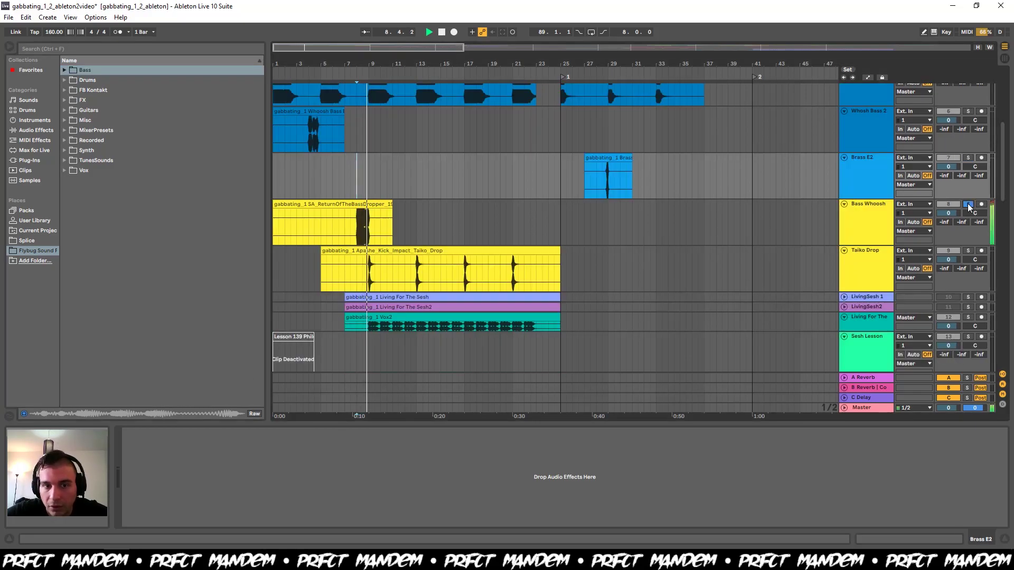
pyautogui.press('space')
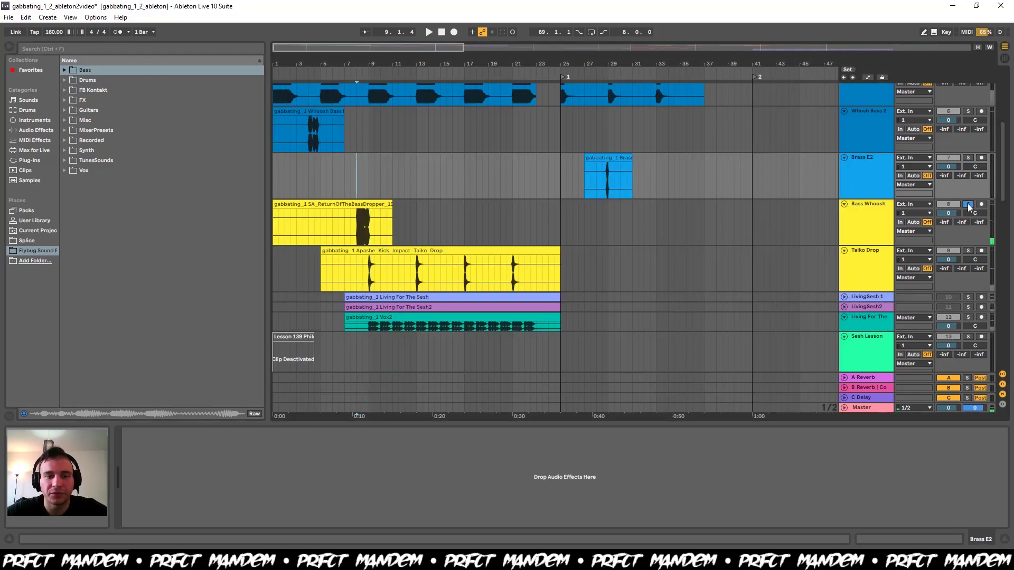
# - Insert a MIDI track with Sampler directly below the Bass Whoosh track
pyautogui.click(874, 232)
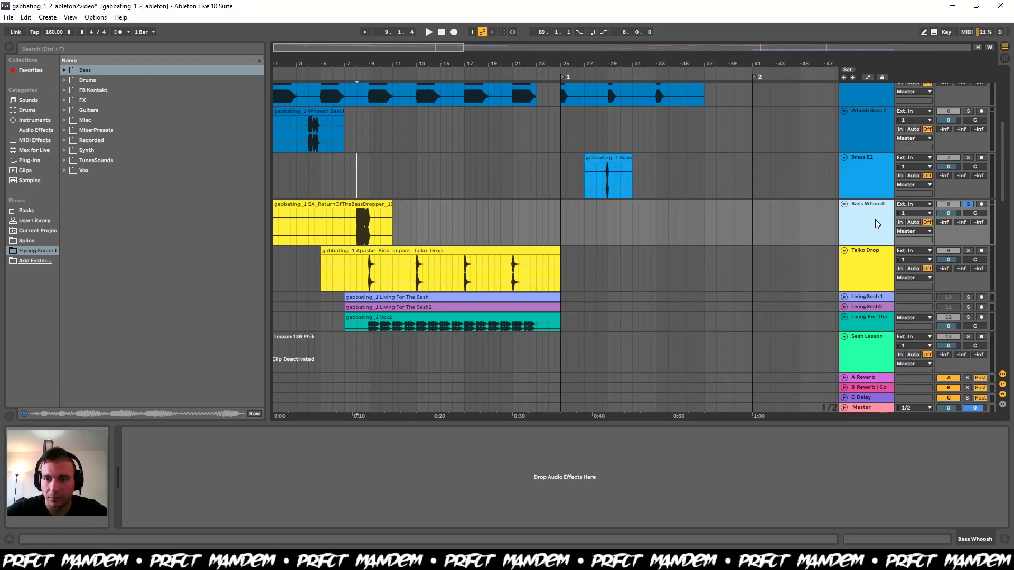
pyautogui.hotkey('ctrl', 'shift', 't')
# - Switch to the Splice app and search the sample library for "return"
pyautogui.click(861, 561)
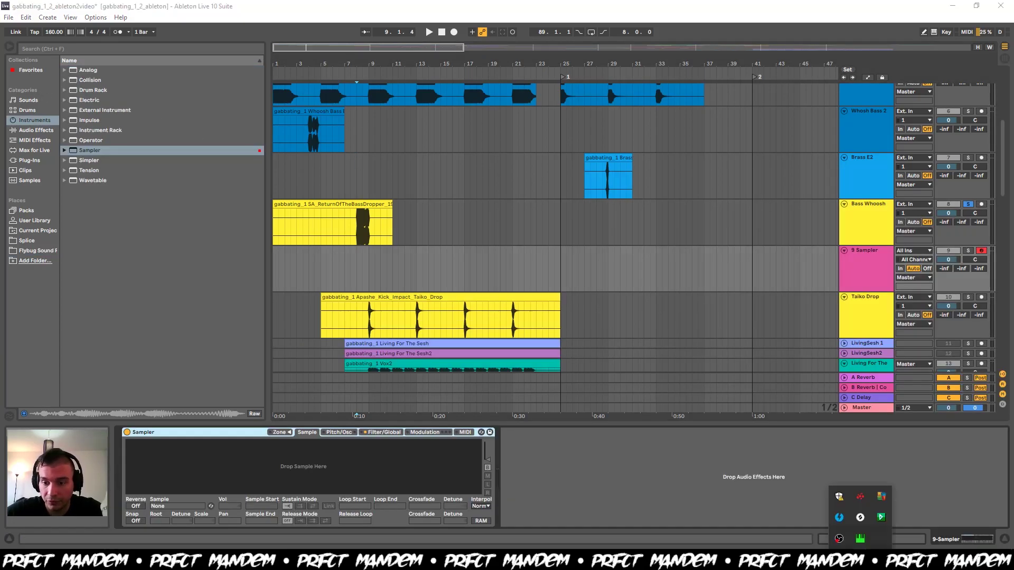
pyautogui.click(860, 517)
pyautogui.click(929, 87)
pyautogui.write('return')
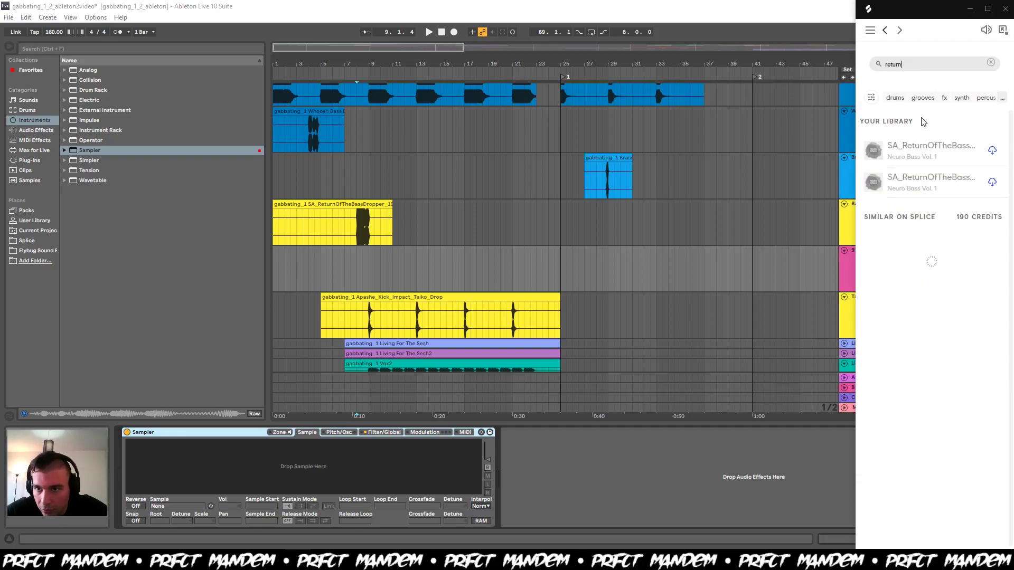
# - Load the SA_ReturnOfTheBassDropper sample from Splice into Sampler and set its sustain mode to back-and-forth looping
pyautogui.moveTo(908, 153); pyautogui.dragTo(303, 464)
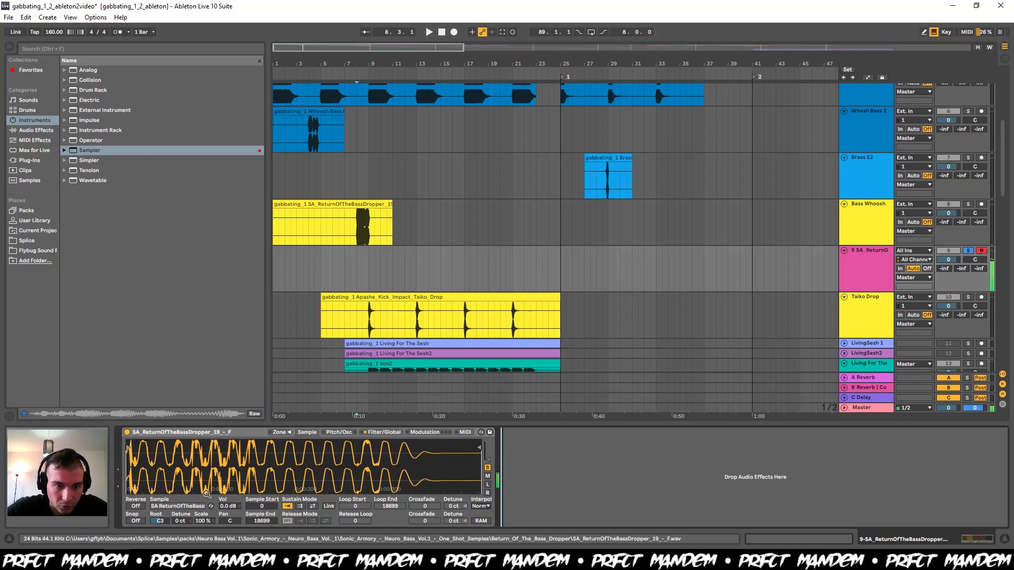
pyautogui.click(313, 506)
pyautogui.moveTo(261, 506); pyautogui.dragTo(264, 525)
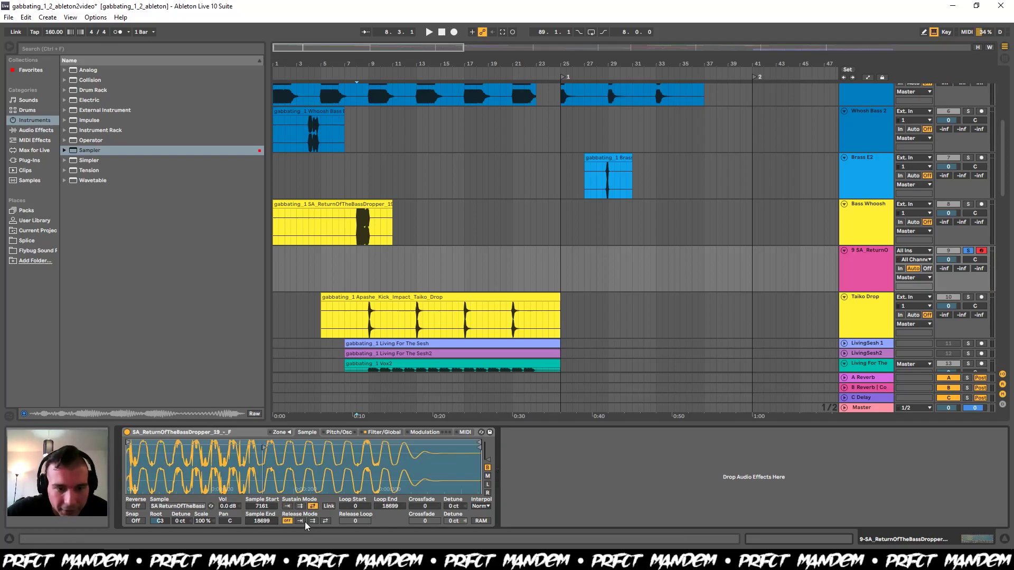
pyautogui.click(325, 520)
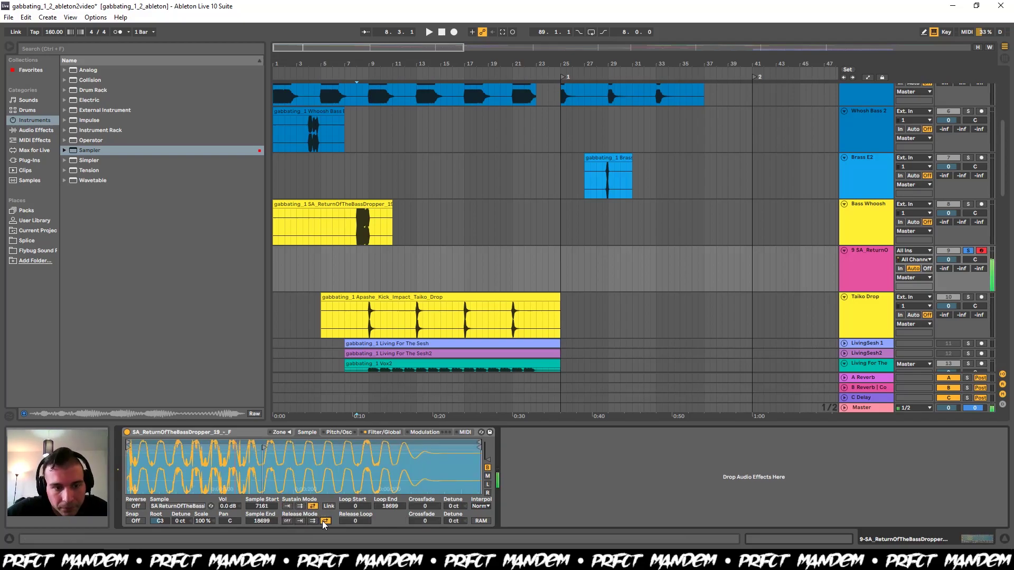
pyautogui.hotkey('ctrl', 'z')
pyautogui.hotkey('ctrl', 'z')
# - Set the sample's loop start to 7275 and loop end to 12202, and change Sampler's Glide mode
pyautogui.moveTo(355, 506); pyautogui.dragTo(356, 472)
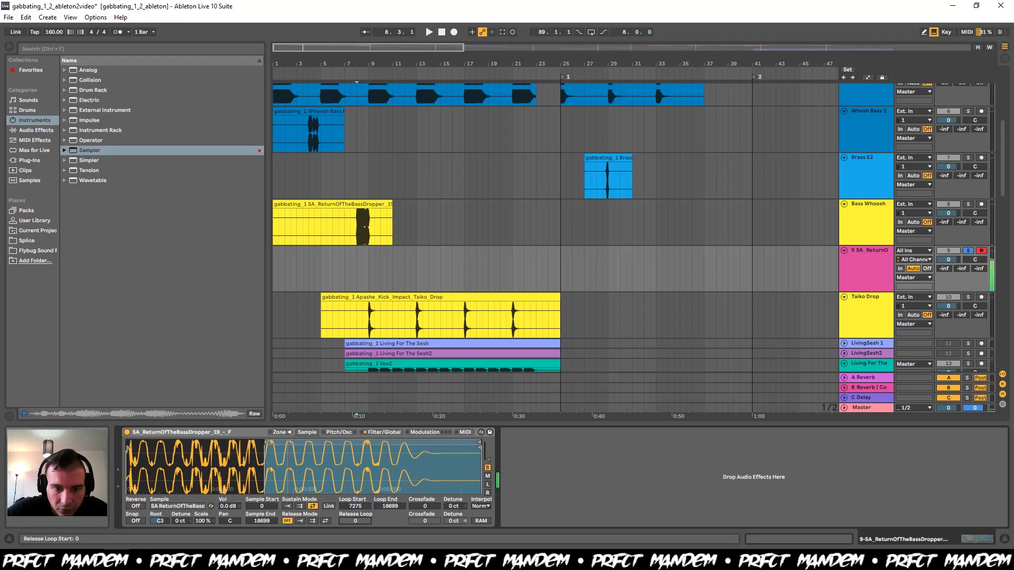
pyautogui.moveTo(390, 505)
pyautogui.mouseDown()
pyautogui.moveTo(395, 528)
pyautogui.moveTo(396, 501)
pyautogui.mouseUp()
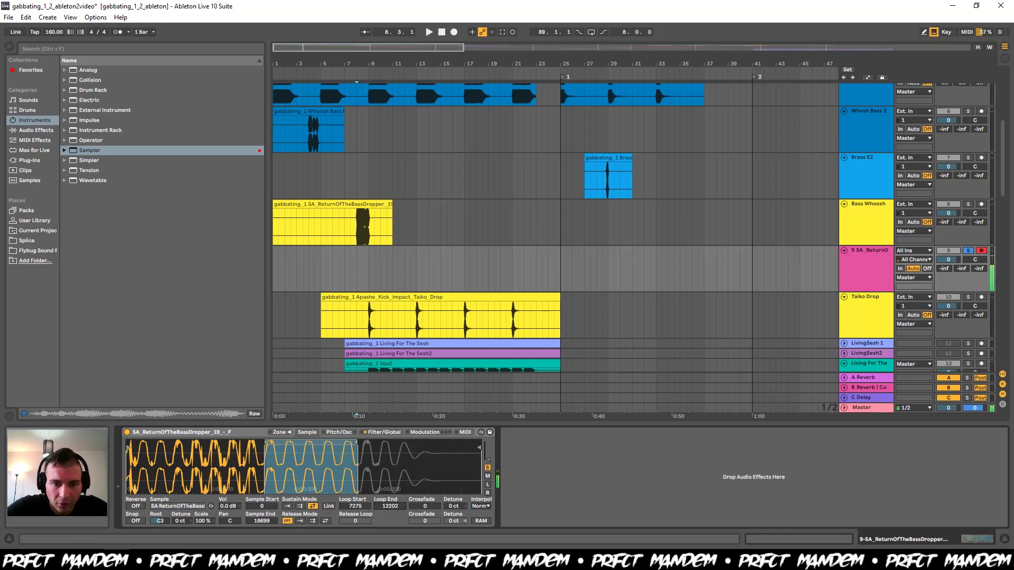
pyautogui.click(333, 432)
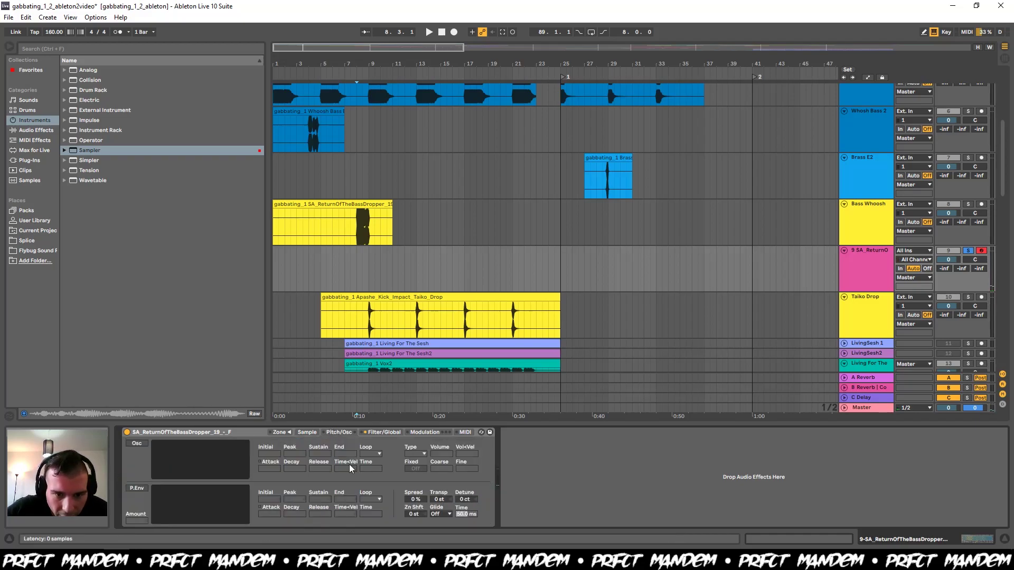
pyautogui.click(441, 513)
pyautogui.click(447, 543)
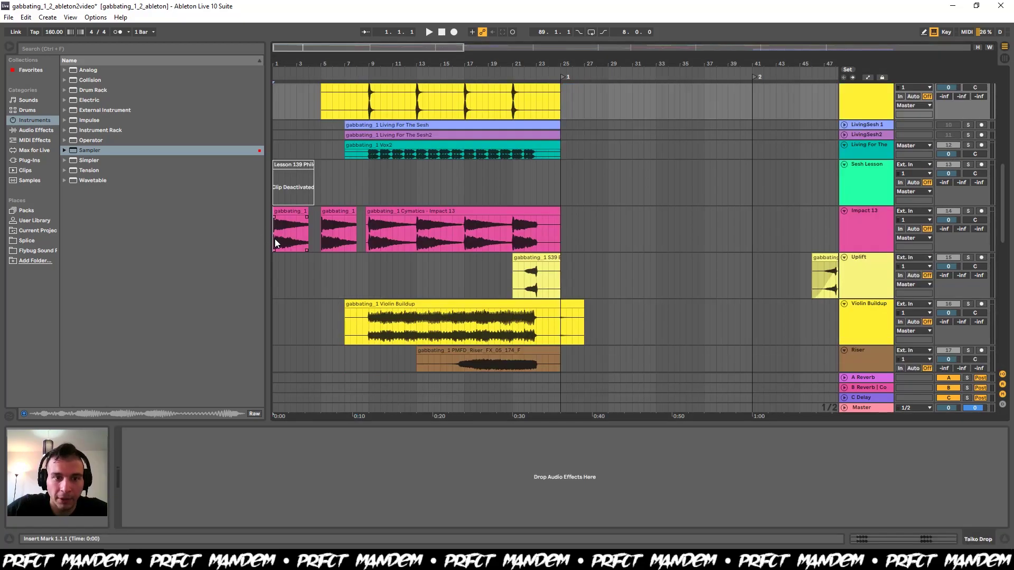
# - Solo the Impact 13 track and audition its first hit from bar 1
pyautogui.click(601, 230)
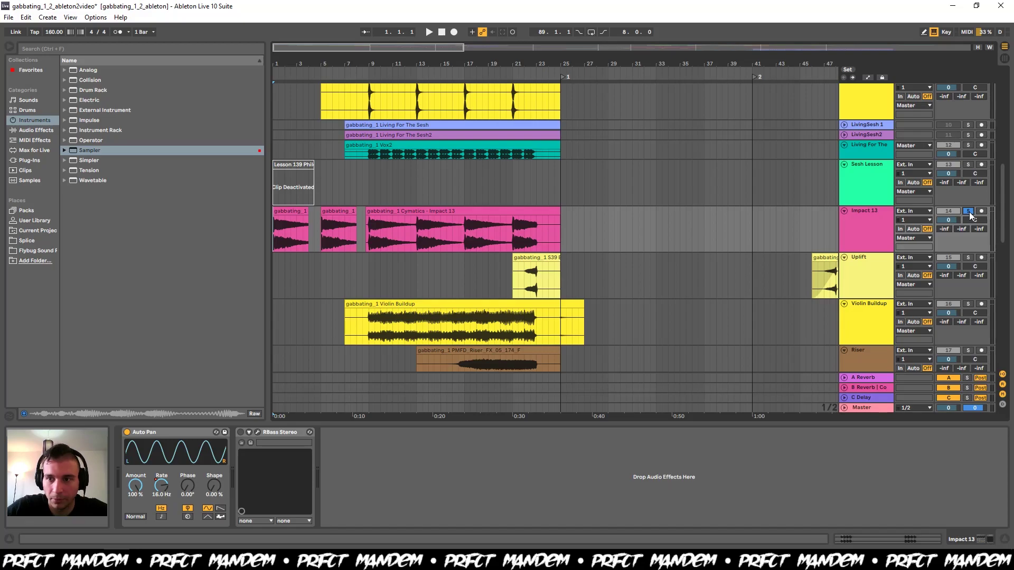
pyautogui.press('space')
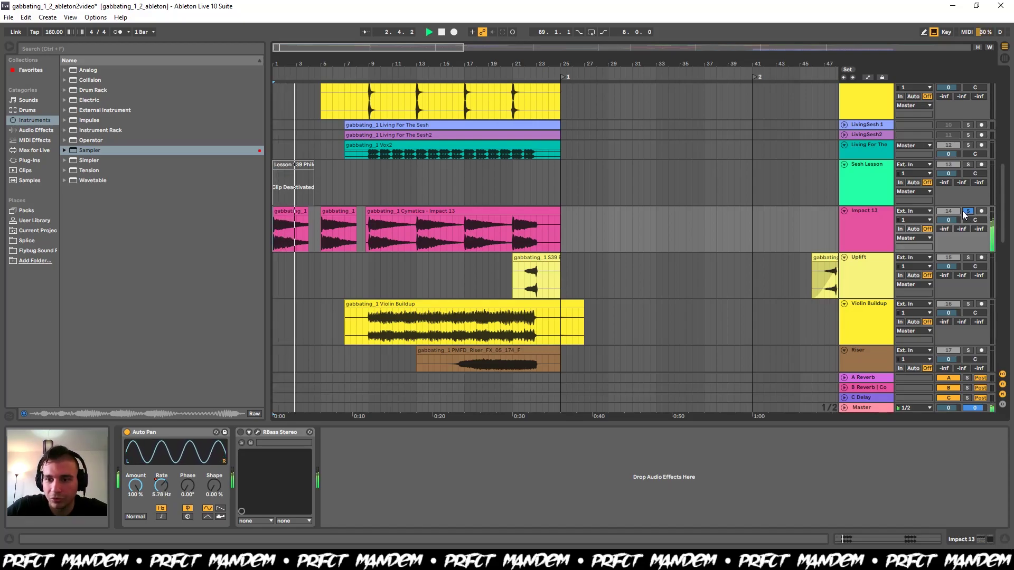
pyautogui.press('space')
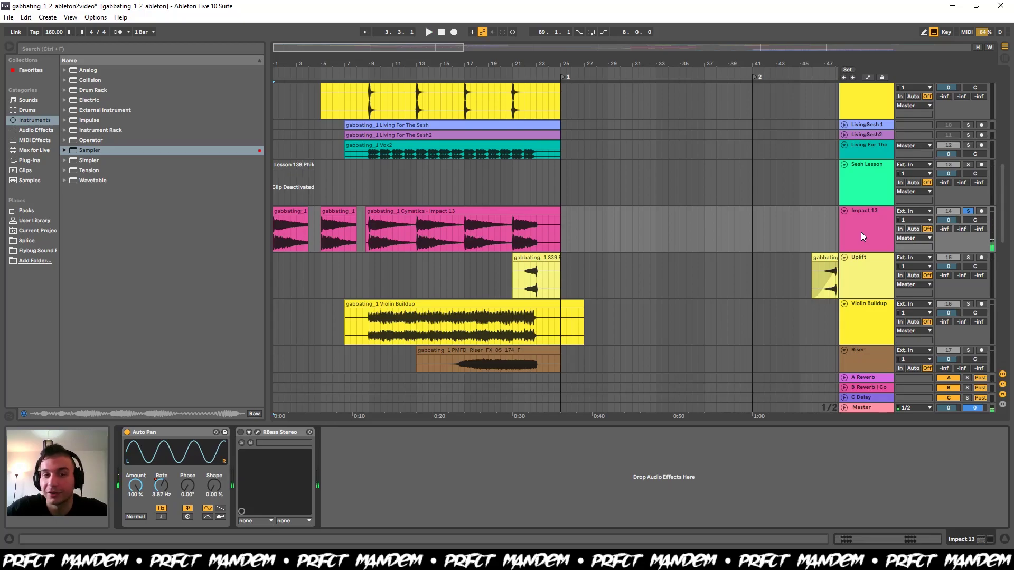
# - Compare the Impact 13 hit with its Auto Pan effect bypassed and with it switched back on
pyautogui.click(127, 432)
pyautogui.press('space')
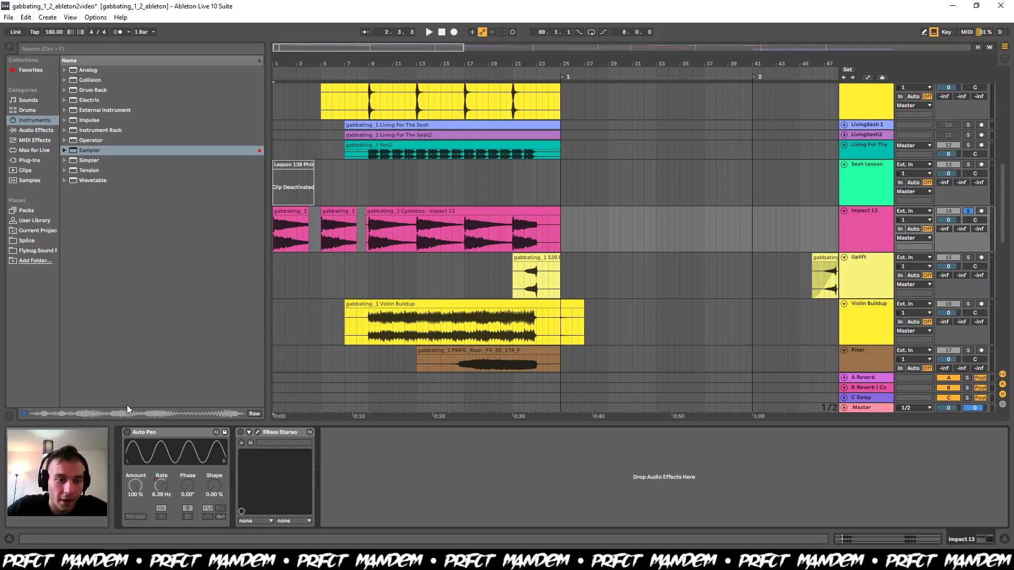
pyautogui.click(127, 433)
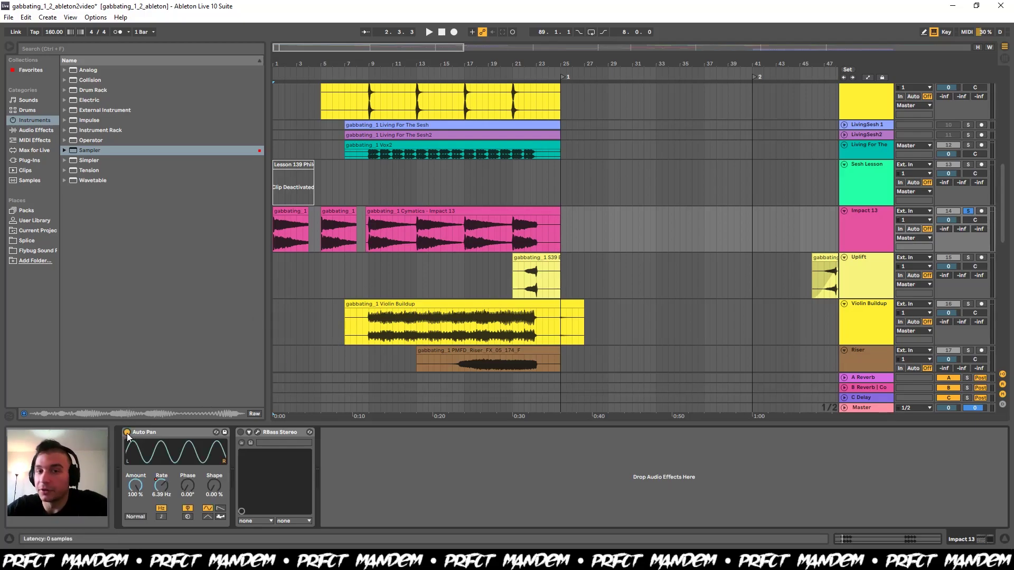
pyautogui.press('space')
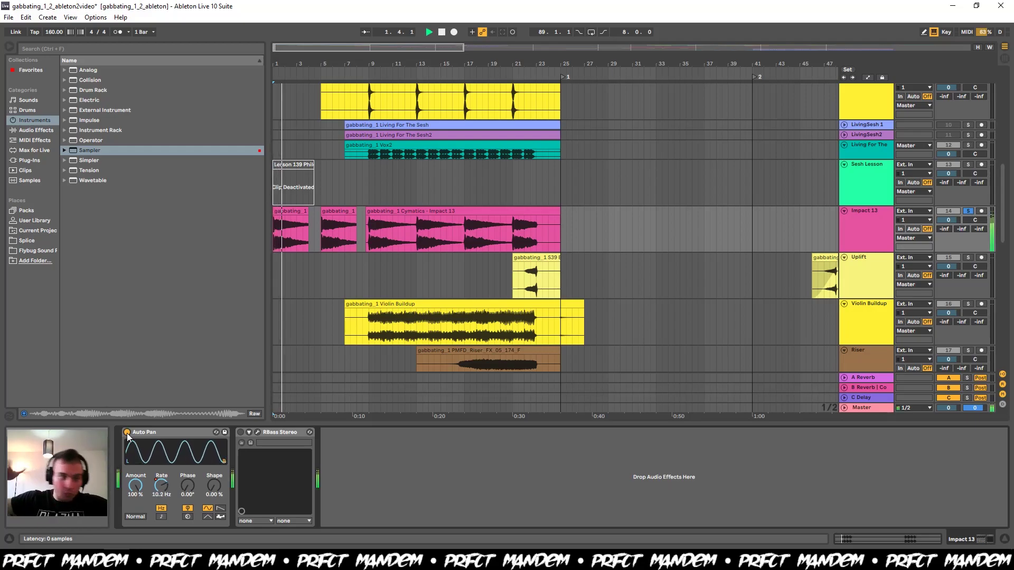
pyautogui.press('space')
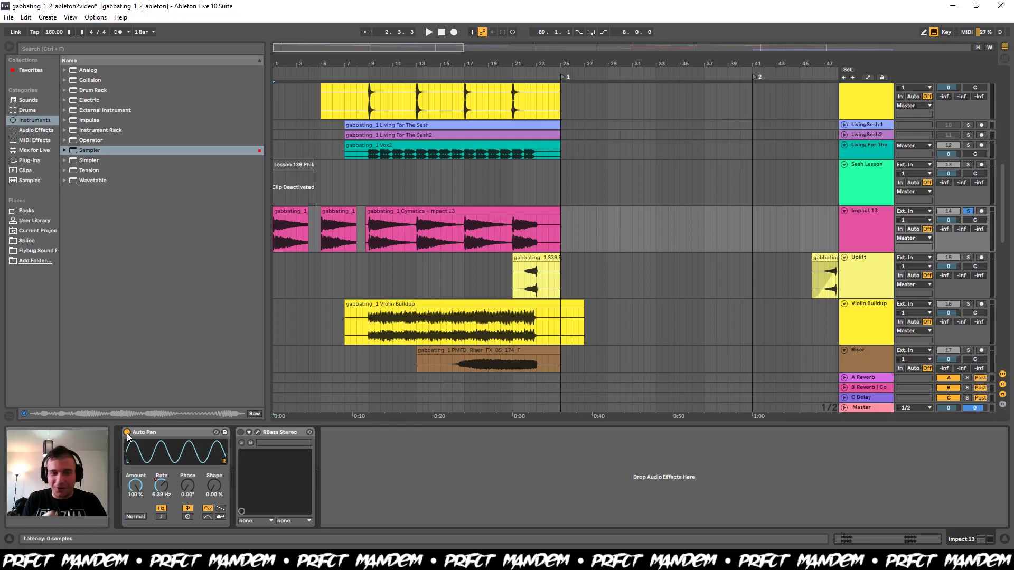
# - Solo the Violin Buildup track and audition it from bars 9, 13 and 18
pyautogui.click(368, 359)
pyautogui.scroll(-5, 525, 178)
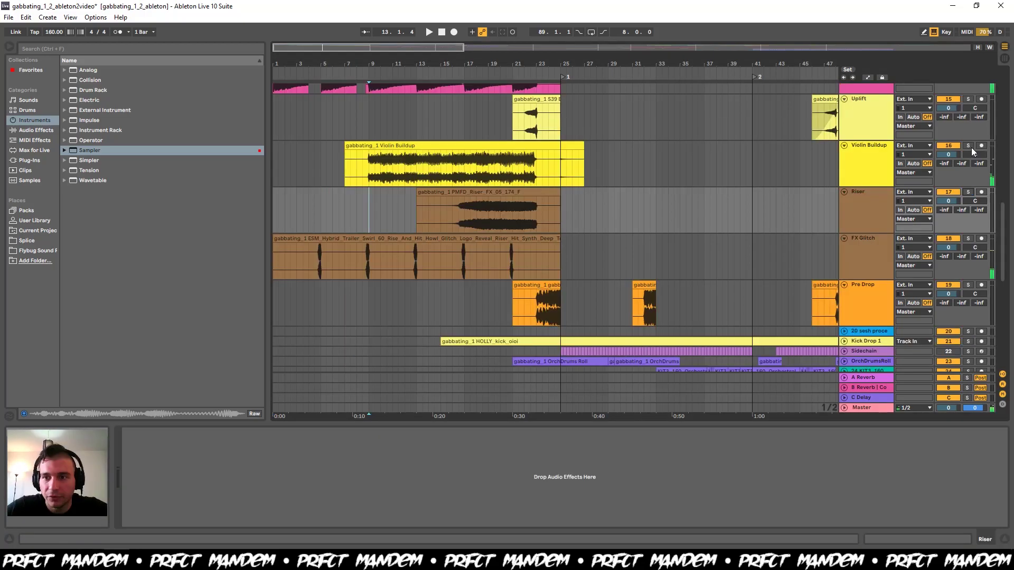
pyautogui.press('space')
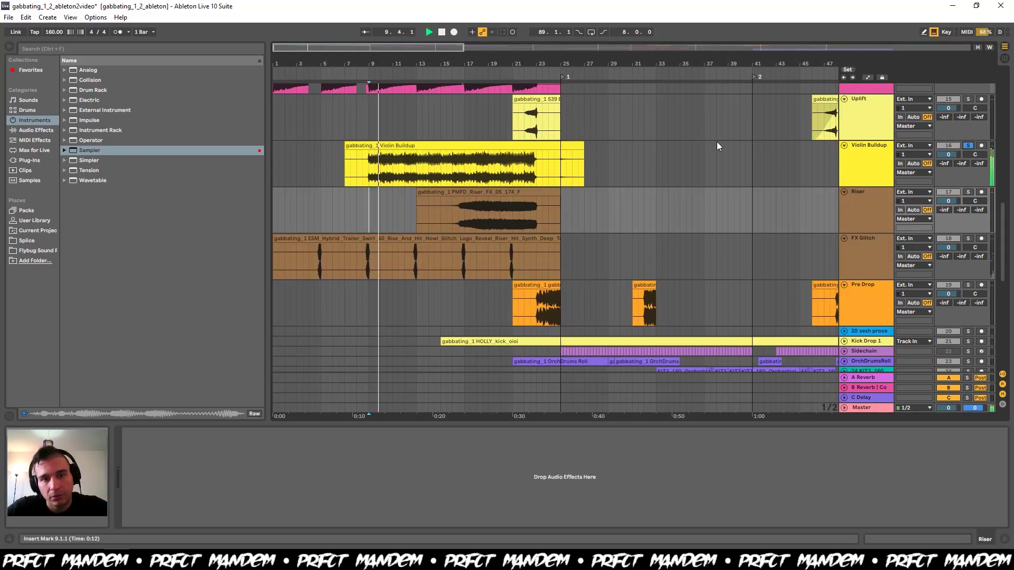
pyautogui.click(870, 163)
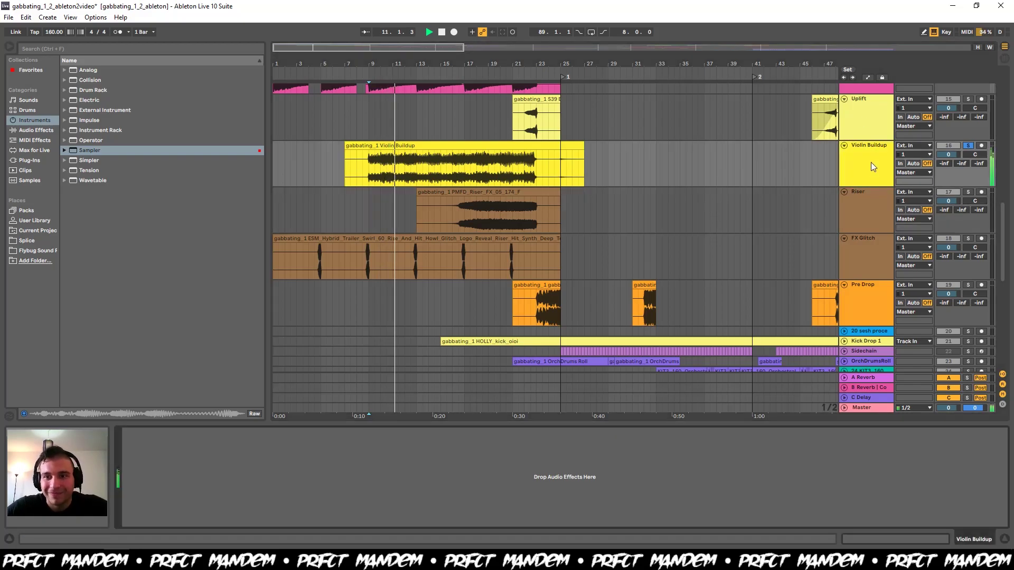
pyautogui.scroll(-2, 433, 127)
pyautogui.click(418, 174)
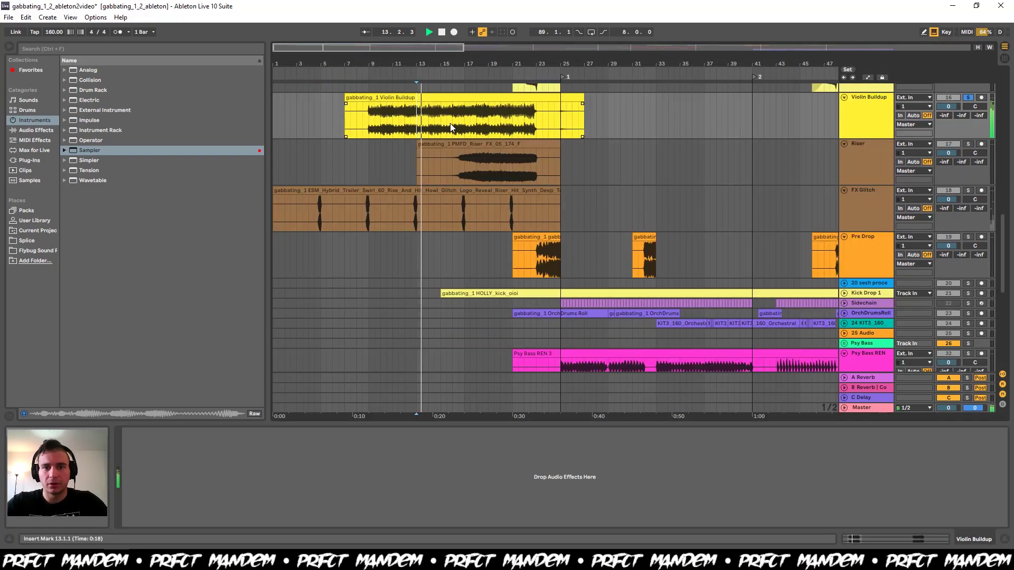
pyautogui.click(477, 121)
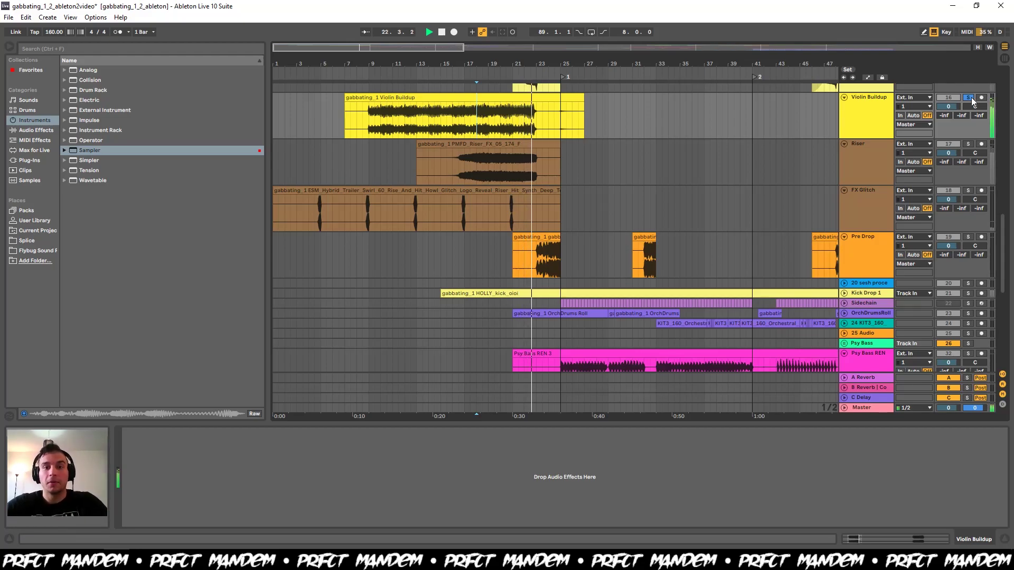
pyautogui.press('space')
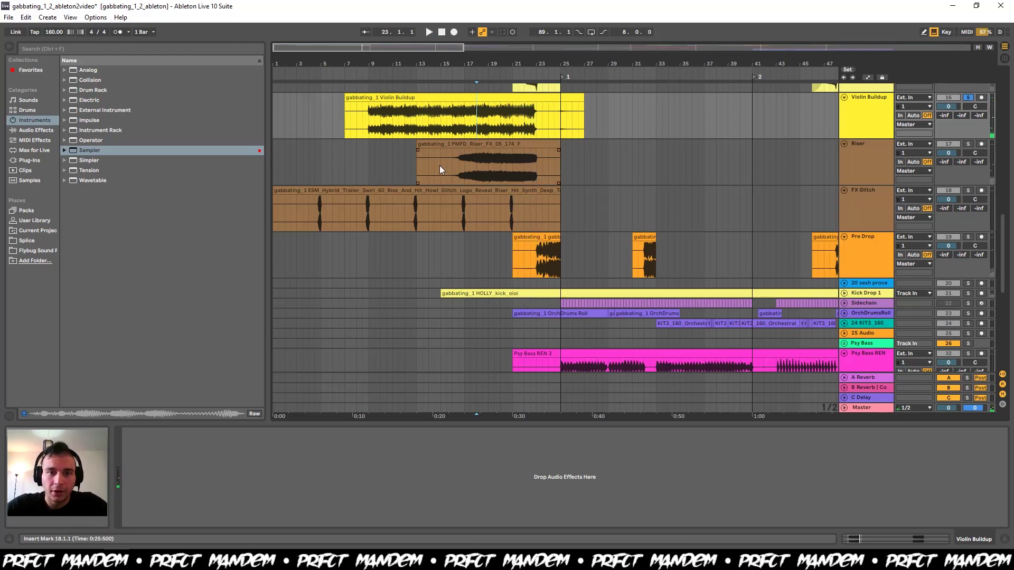
# - Play from bar 16 with the Riser track soloed instead of Violin Buildup, and switch the solo to FX Glitch
pyautogui.click(457, 168)
pyautogui.press('space')
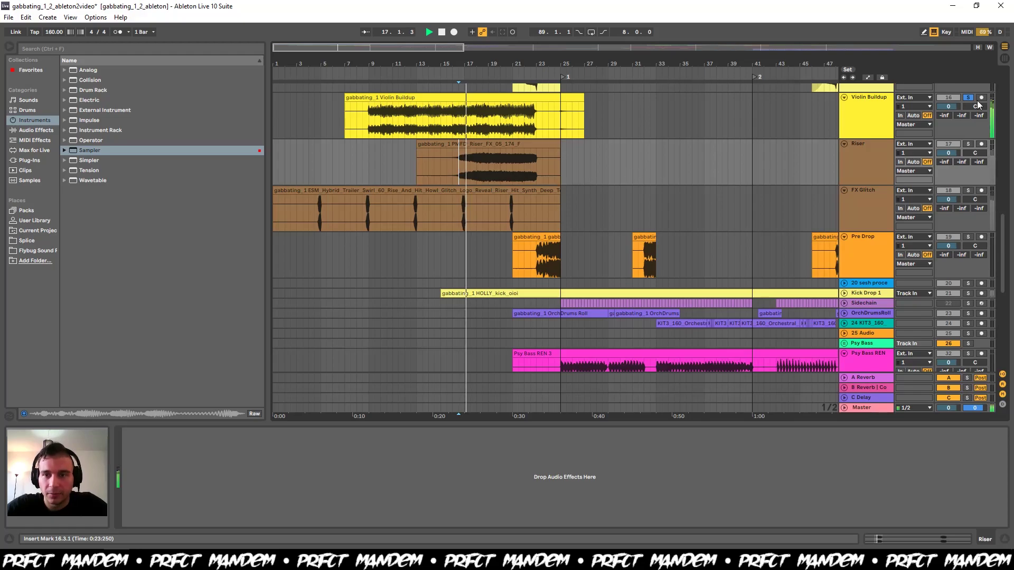
pyautogui.press('space')
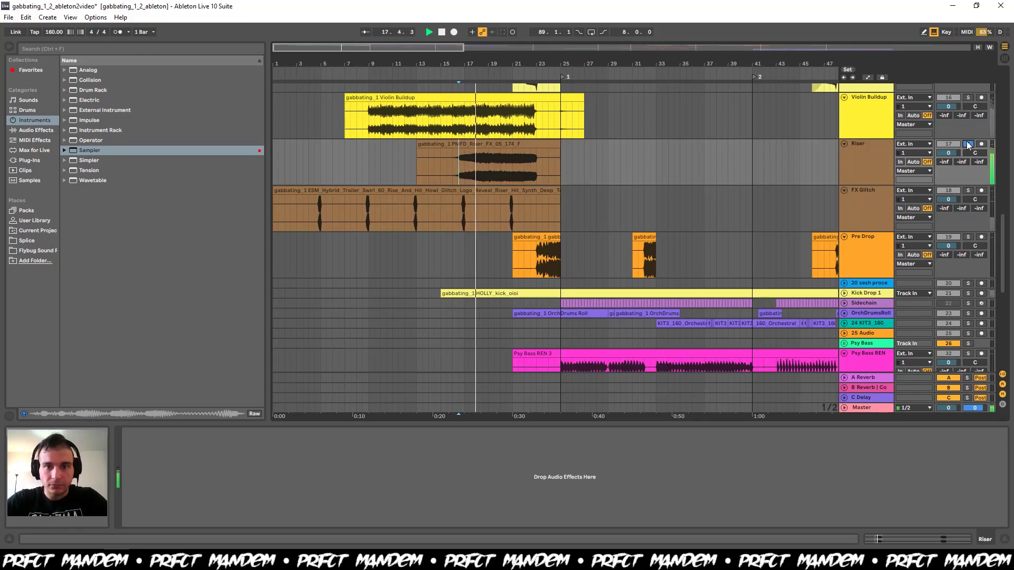
pyautogui.press('space')
pyautogui.click(967, 144)
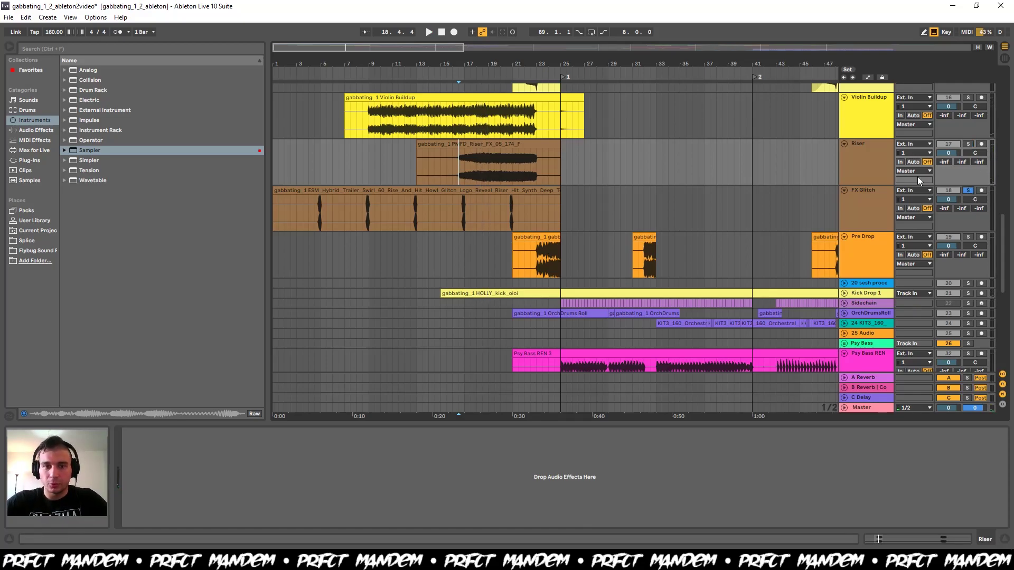
# - Audition the soloed FX Glitch track, and the Pre Drop track on its own from bar 23
pyautogui.click(455, 208)
pyautogui.press('space')
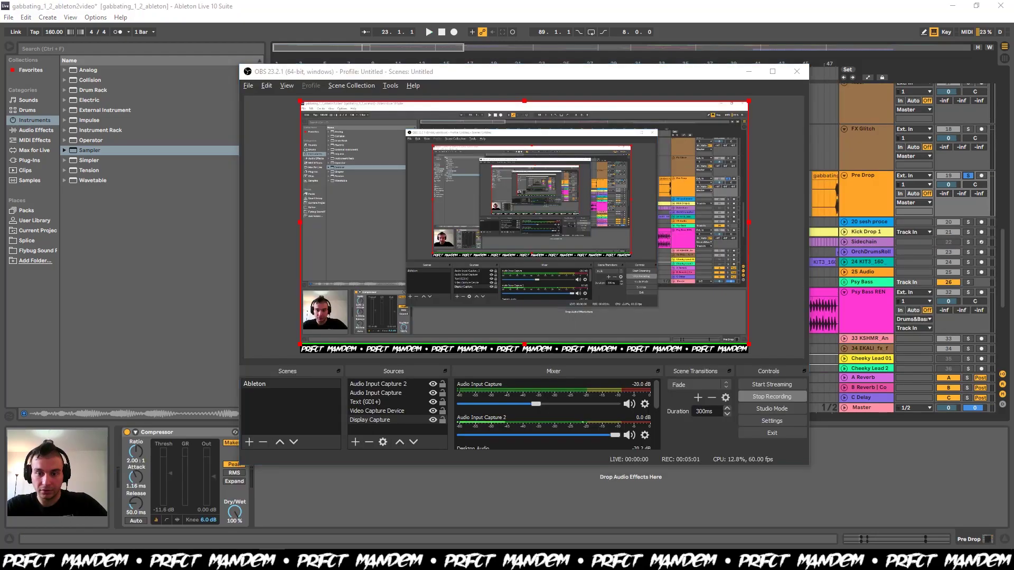
pyautogui.hotkey('alt', 'Tab')
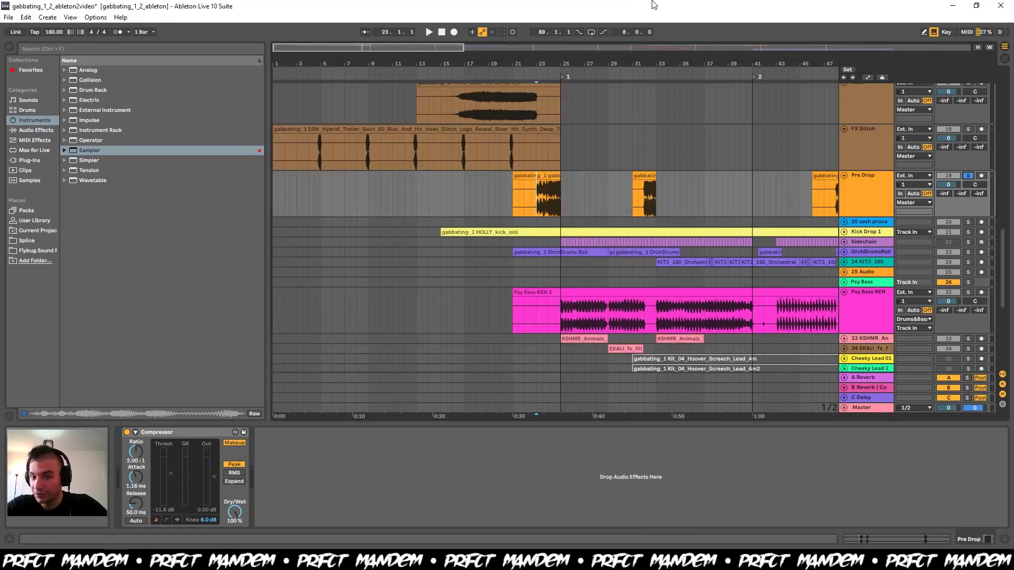
pyautogui.press('space')
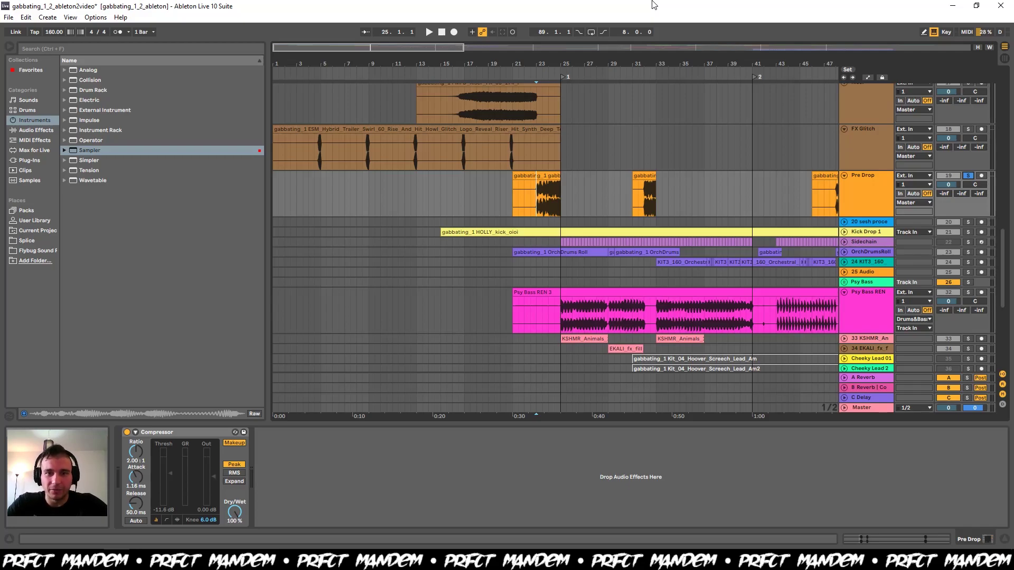
# - Collapse the expanded arrangement tracks and play the full mix from bar 21
pyautogui.hotkey('alt', 'u')
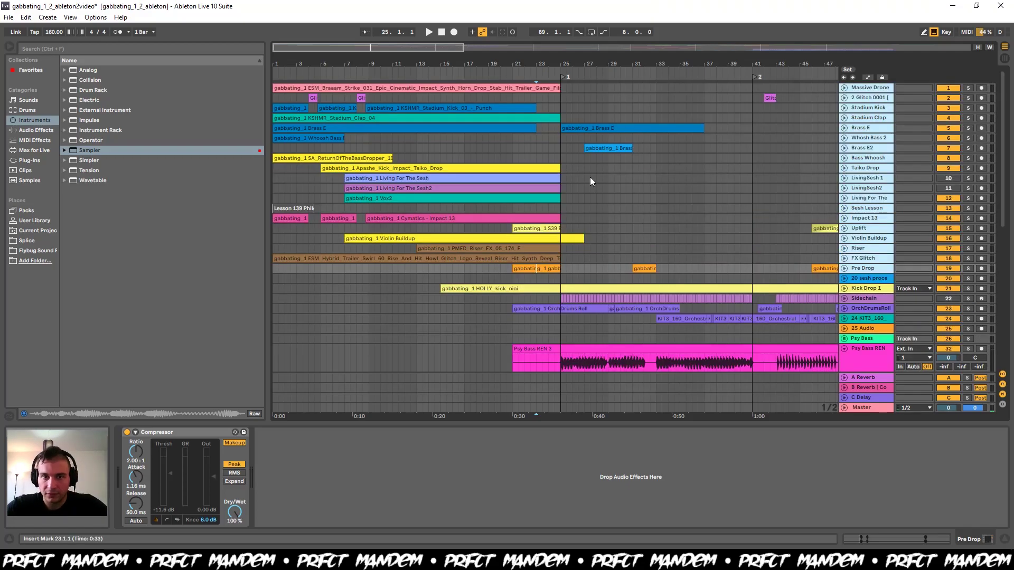
pyautogui.click(554, 138)
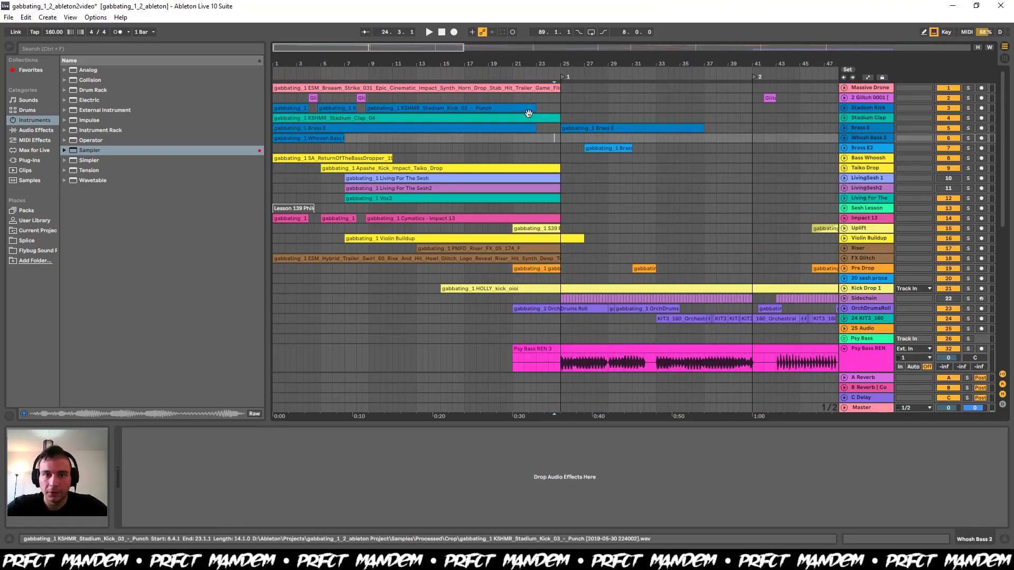
pyautogui.click(511, 139)
pyautogui.press('space')
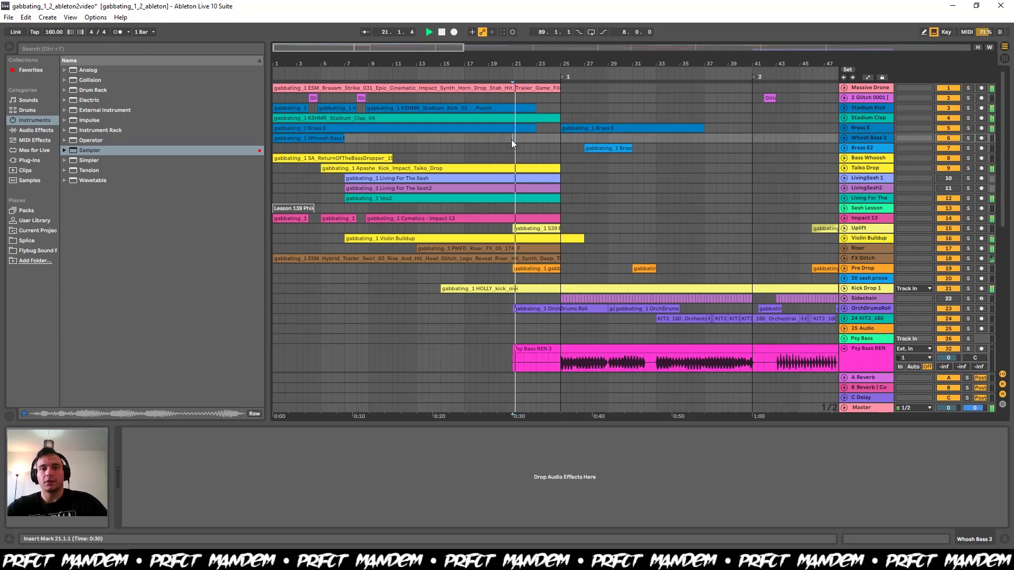
# - Check the recording in OBS and return to Ableton Live to review the tracks while the drop plays, stopping after bar 59
pyautogui.hotkey('alt', 'Tab')
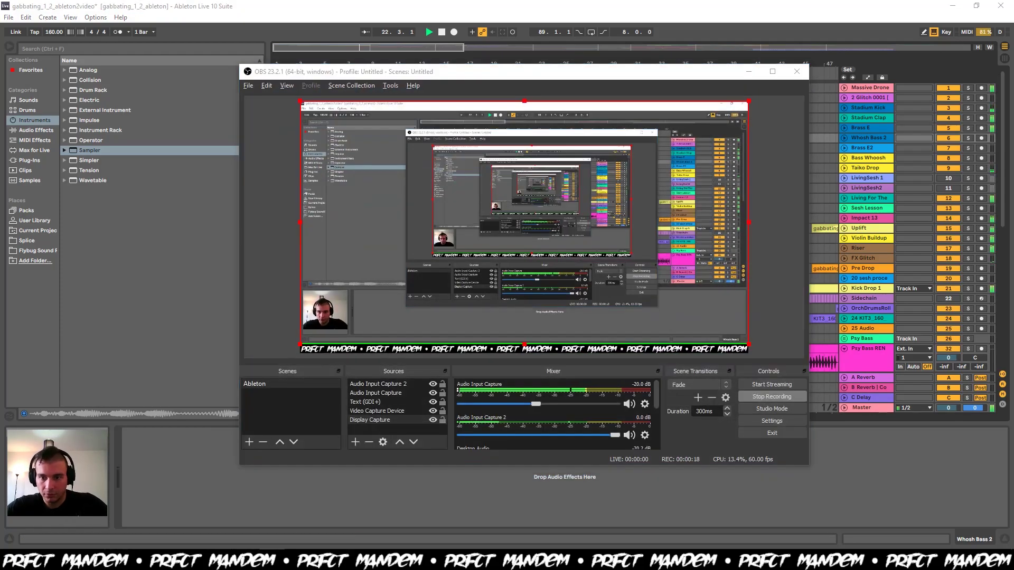
pyautogui.hotkey('alt', 'Tab')
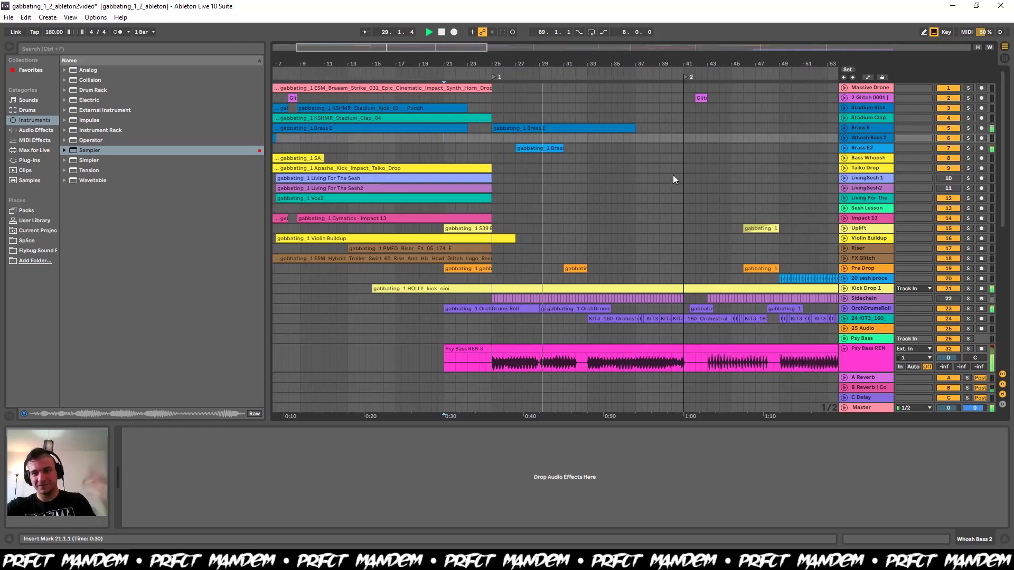
pyautogui.scroll(-3, 672, 179)
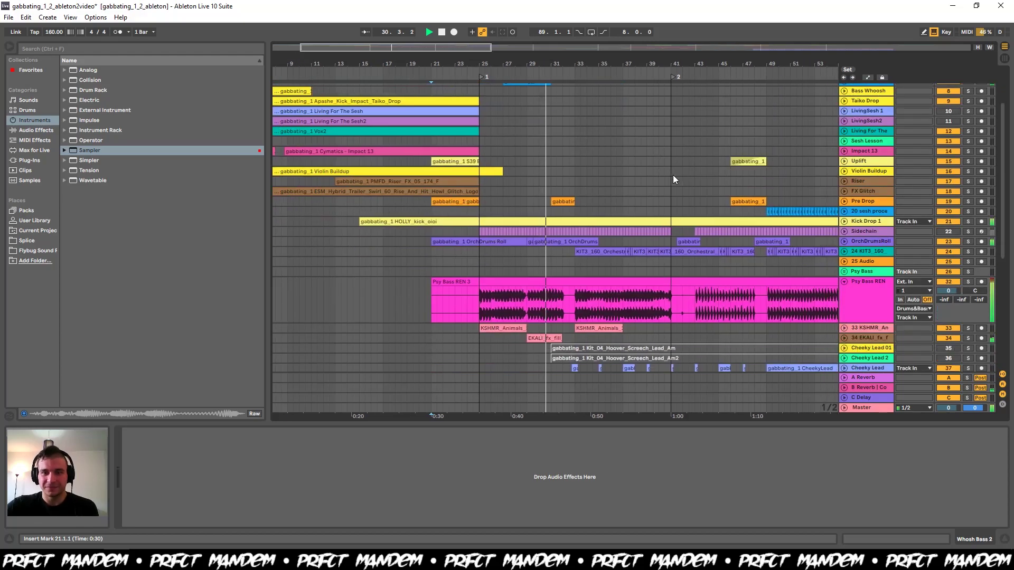
pyautogui.scroll(3, 672, 179)
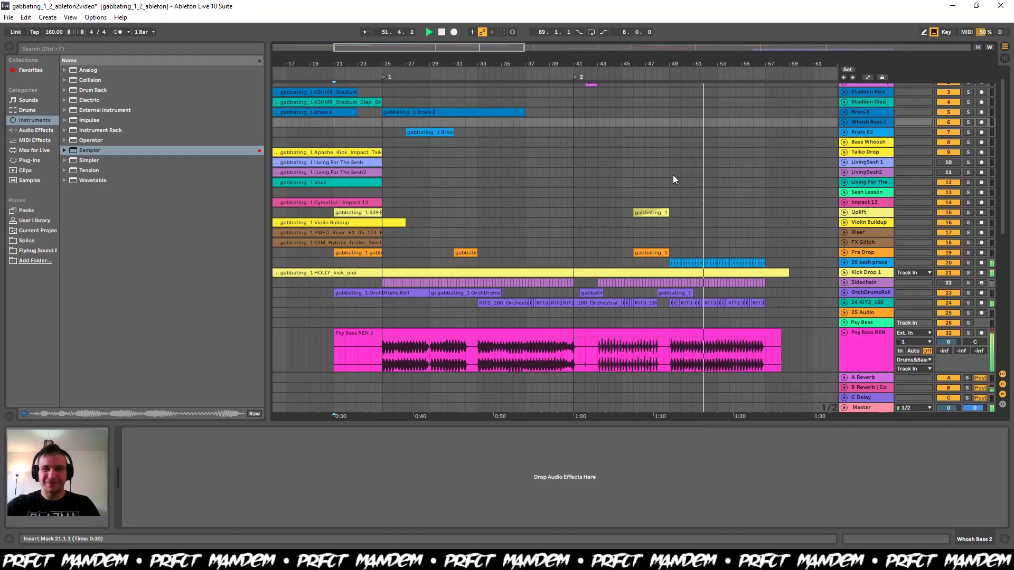
pyautogui.scroll(-5, 673, 177)
pyautogui.scroll(-3, 672, 175)
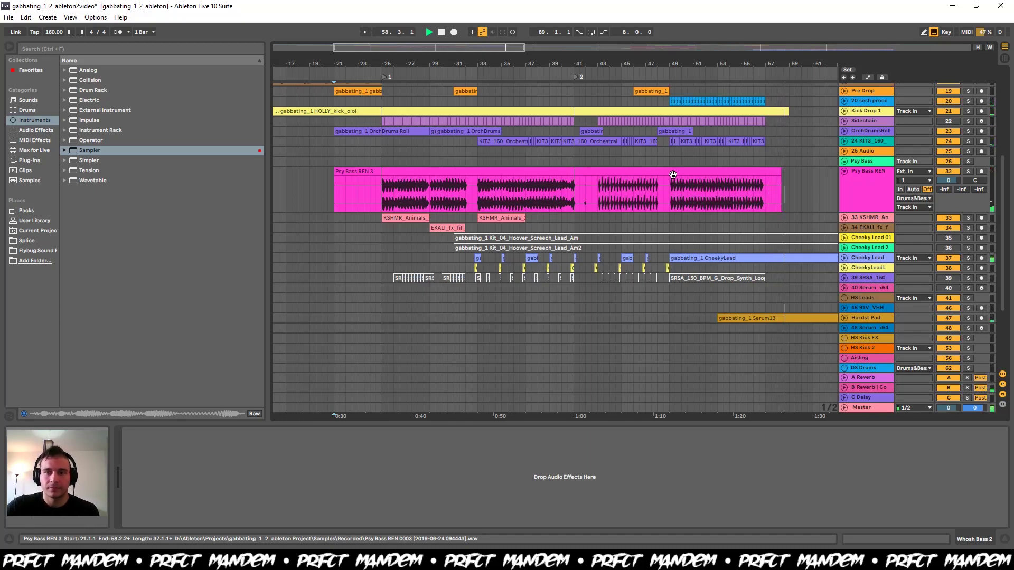
pyautogui.press('space')
pyautogui.scroll(5, 309, 233)
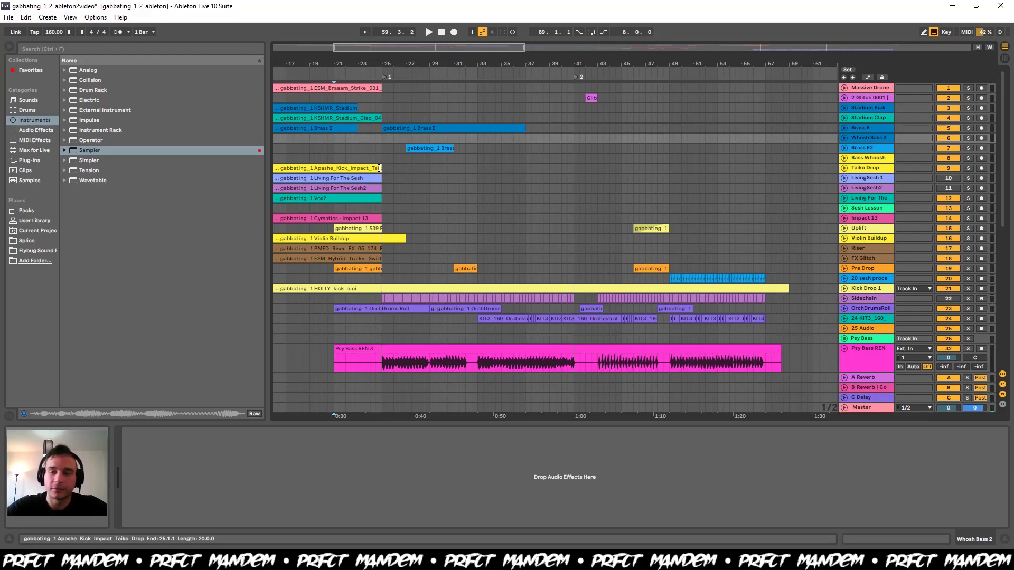
# - Solo the Kick Drop 1 track, expand it, play it from bar 25, and display its device chain
pyautogui.click(382, 139)
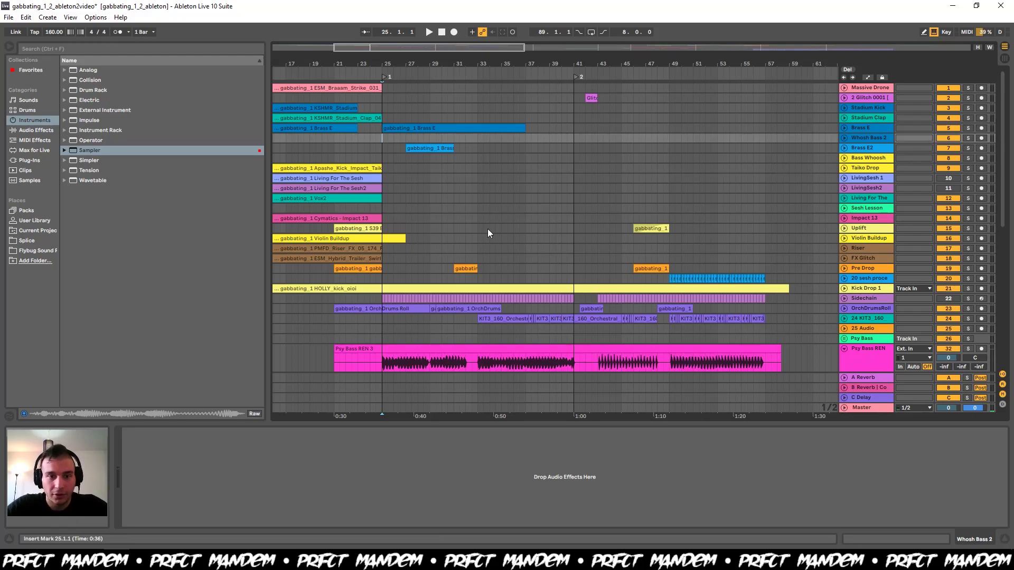
pyautogui.scroll(-5, 426, 168)
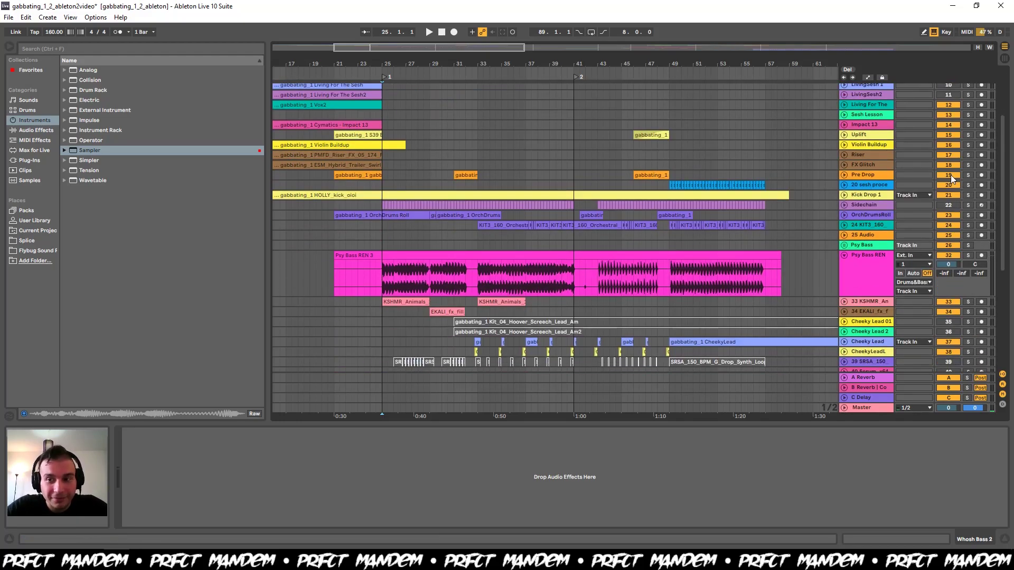
pyautogui.click(969, 195)
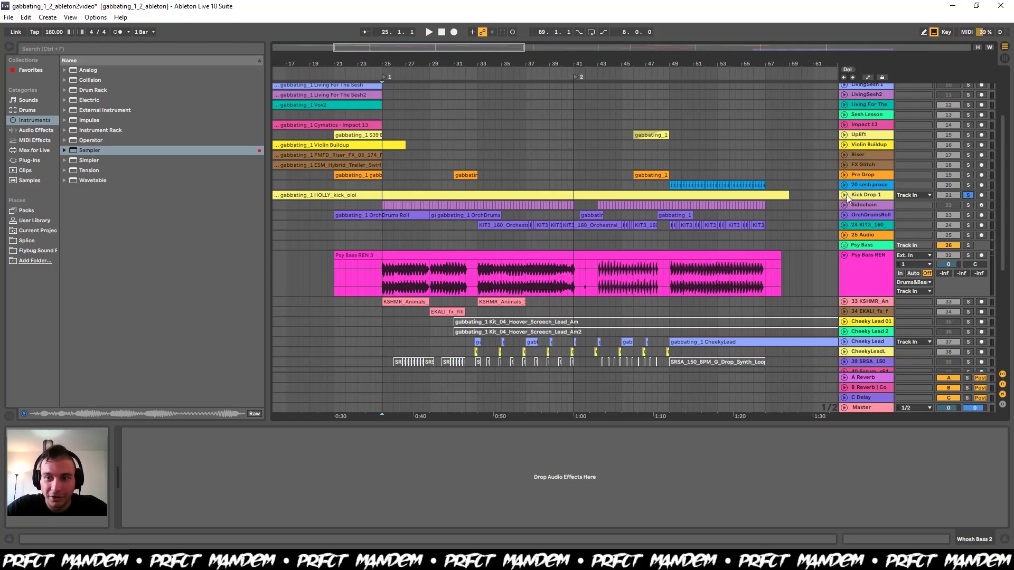
pyautogui.click(847, 194)
pyautogui.press('space')
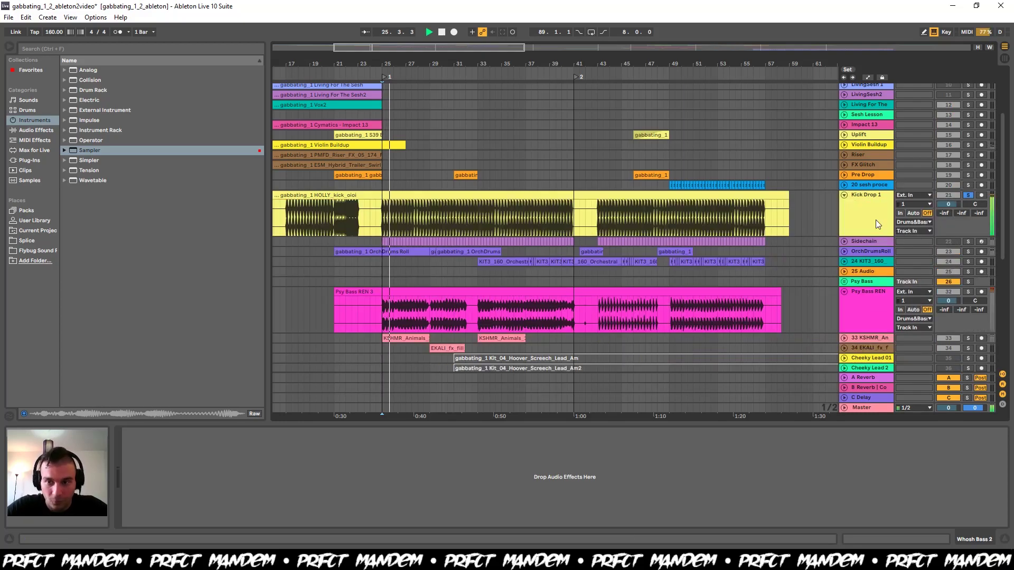
pyautogui.click(869, 201)
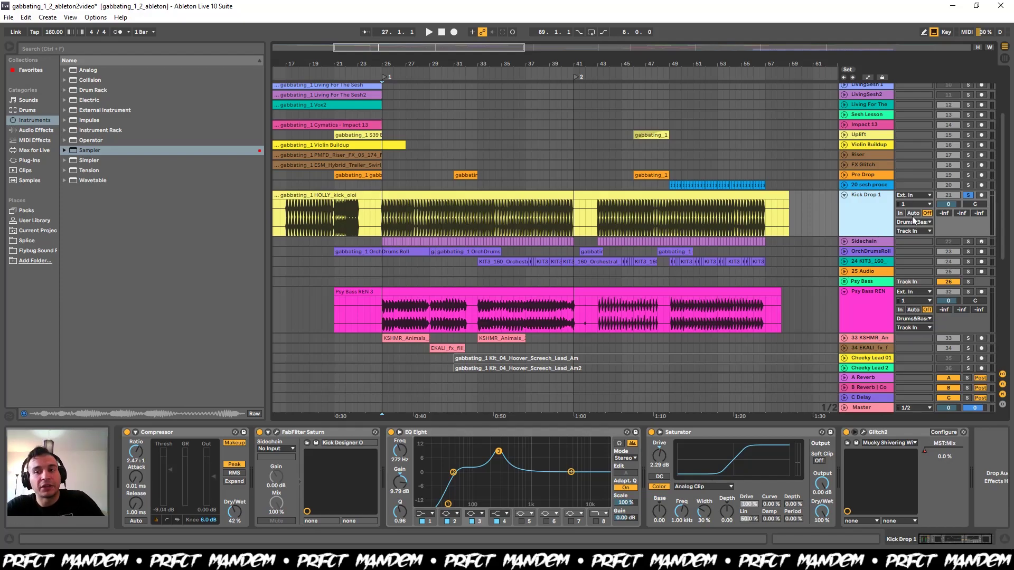
# - Open the FabFilter Pro-L 2 limiter on the Drums&Basses track, watch it while the soloed kick plays, and close it
pyautogui.scroll(-3, 861, 226)
pyautogui.scroll(-10, 860, 224)
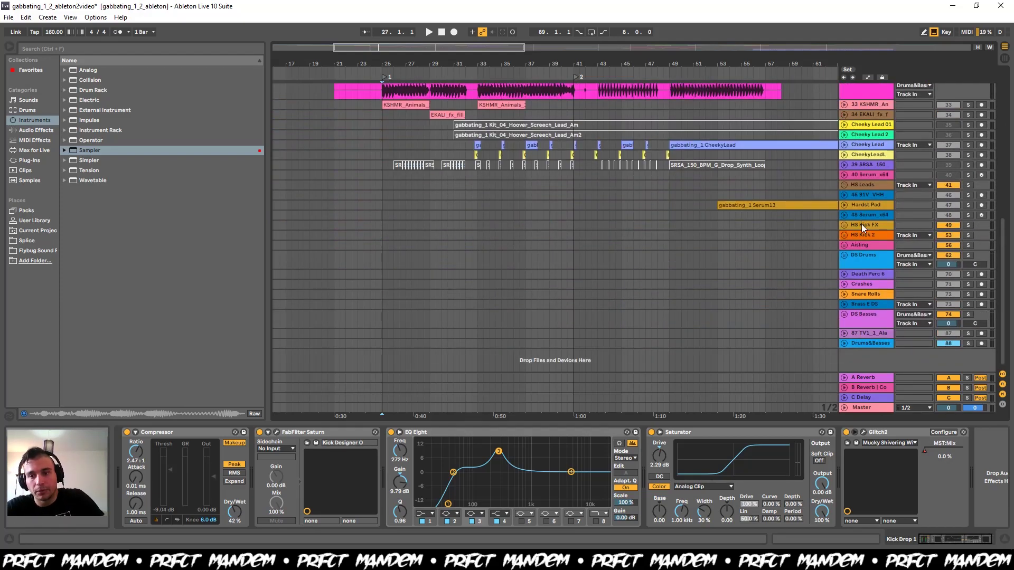
pyautogui.click(864, 343)
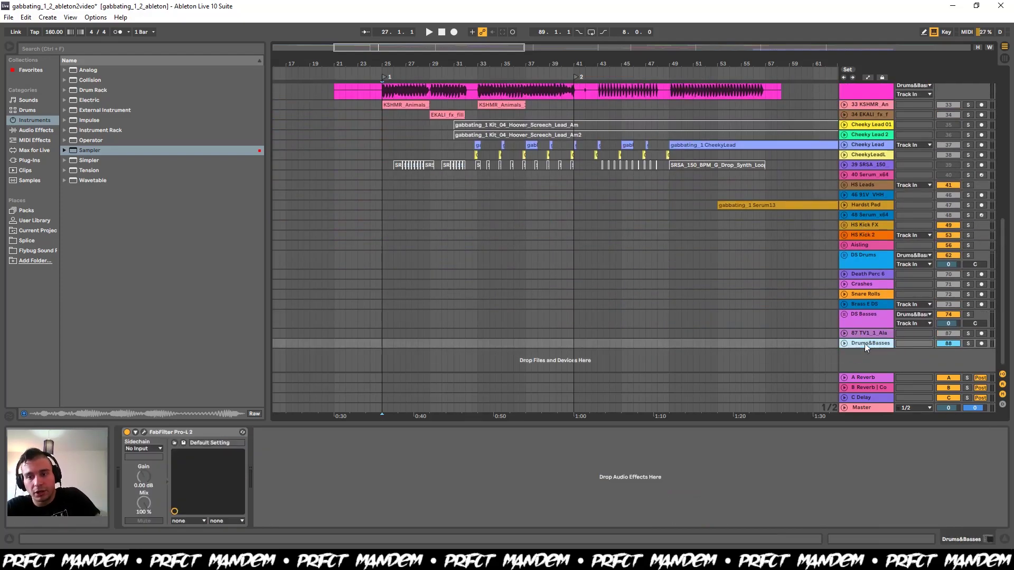
pyautogui.click(144, 432)
pyautogui.press('space')
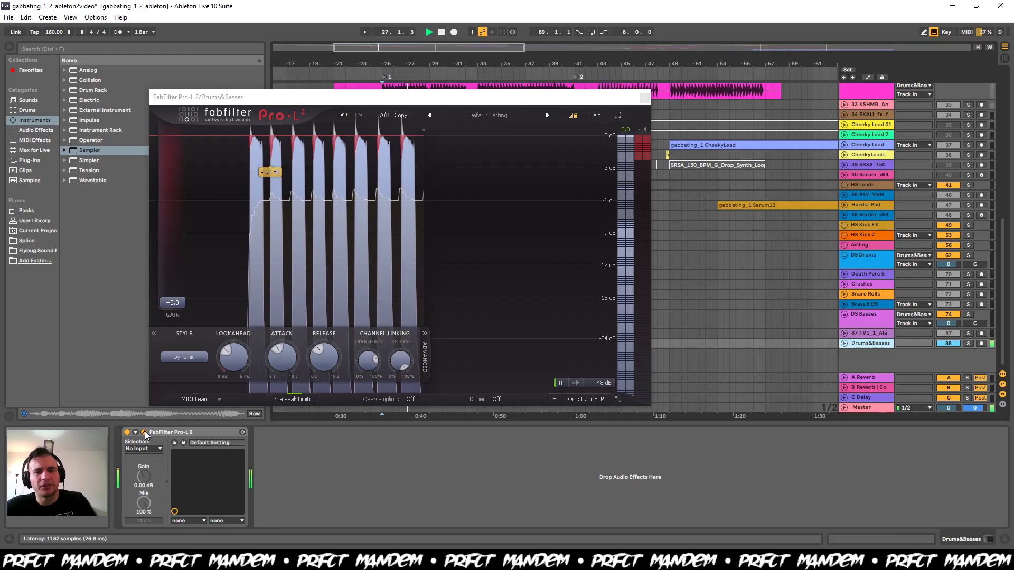
pyautogui.click(144, 432)
# - Return to Kick Drop 1's effects and play the soloed kick from bar 25, bypassing and re-enabling the Compressor to compare
pyautogui.scroll(10, 557, 262)
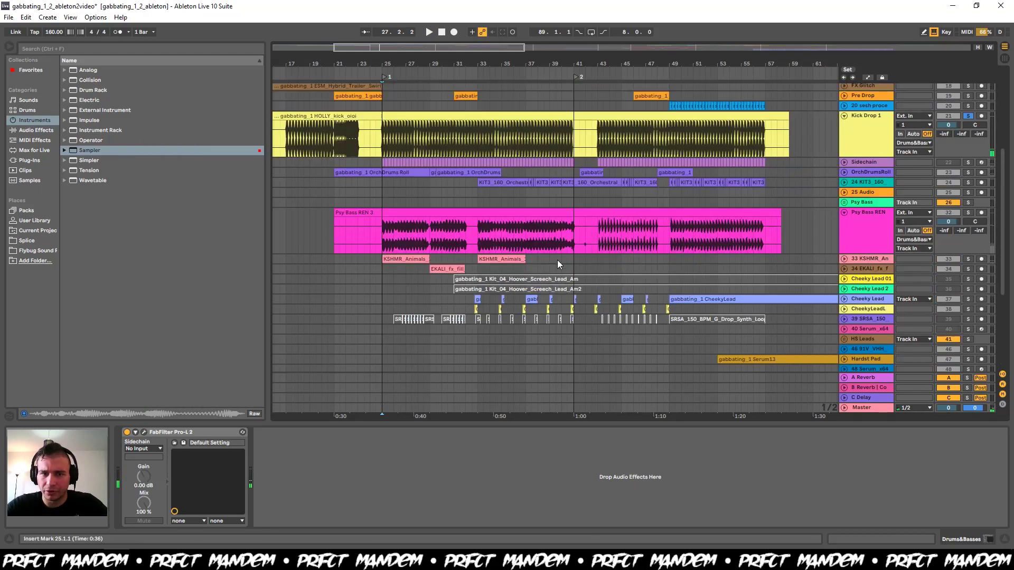
pyautogui.scroll(3, 557, 264)
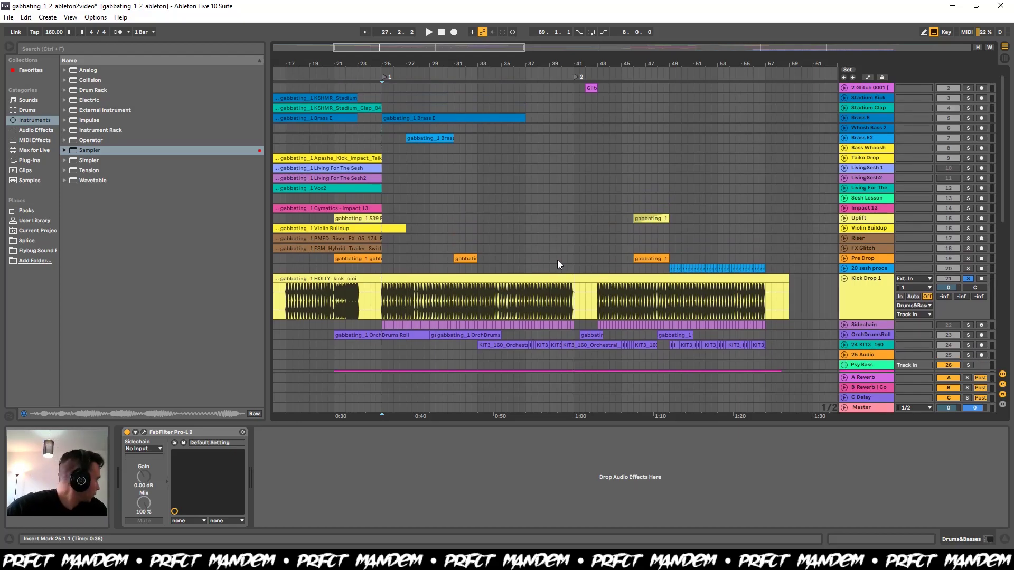
pyautogui.scroll(-6, 556, 260)
pyautogui.click(867, 172)
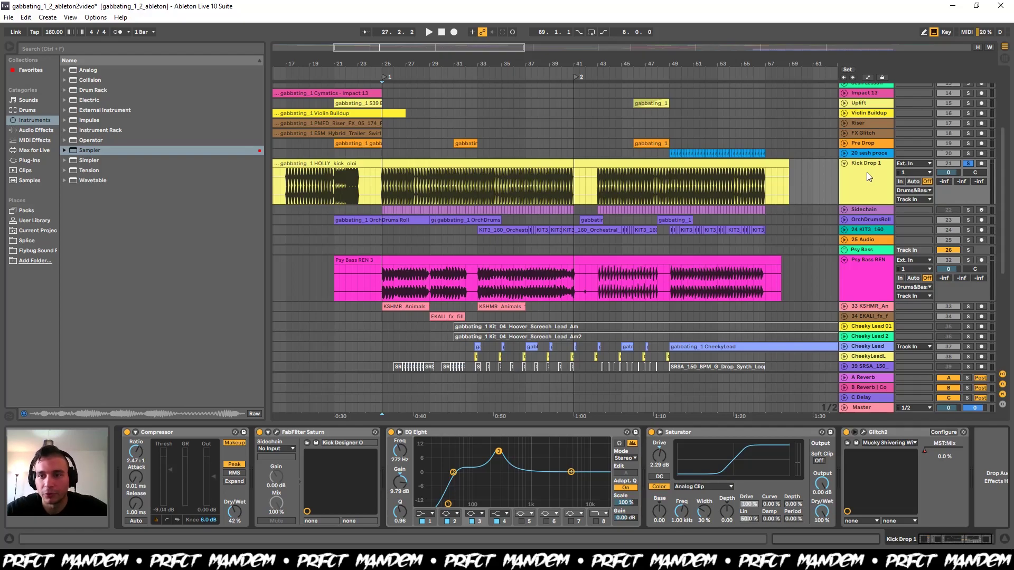
pyautogui.press('space')
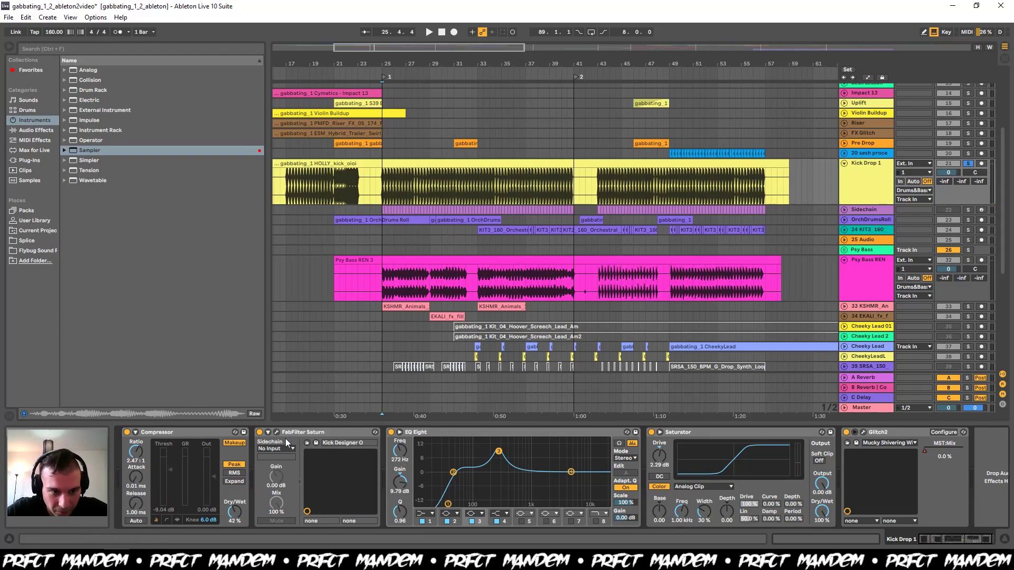
pyautogui.press('space')
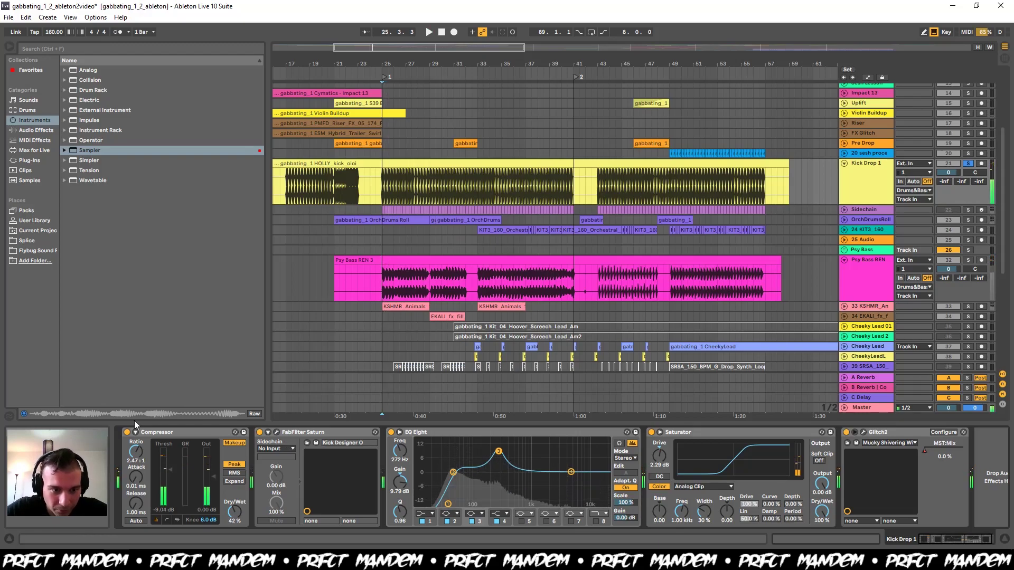
pyautogui.click(128, 432)
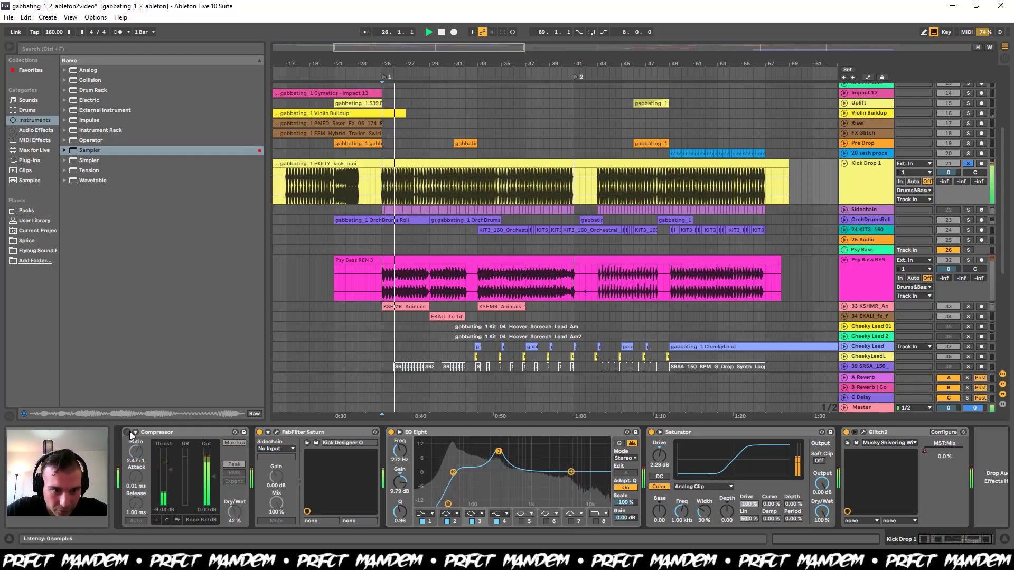
pyautogui.click(129, 431)
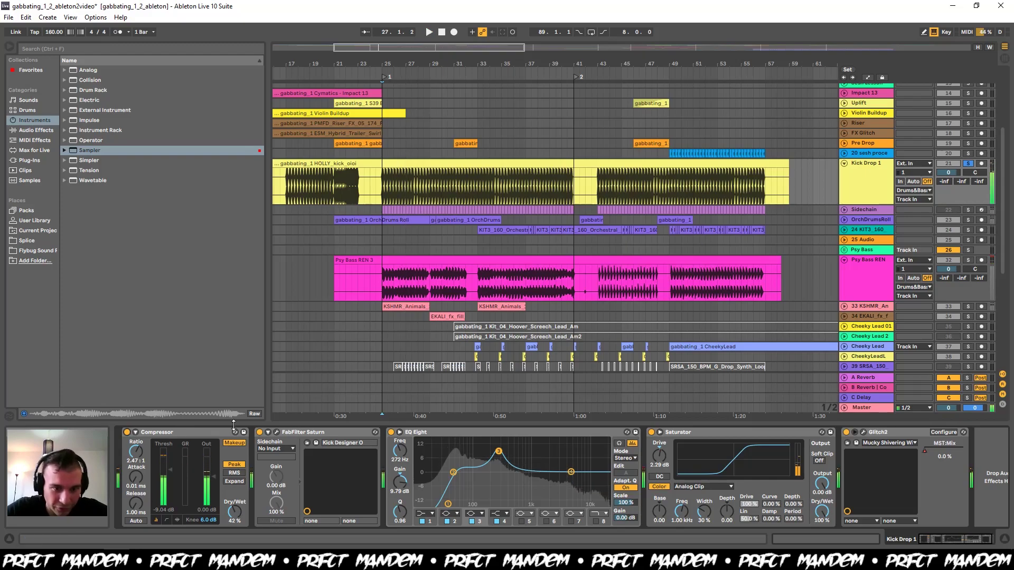
# - Play the soloed kick with FabFilter Saturn bypassed, and switch the plug-in back on to compare
pyautogui.click(259, 433)
pyautogui.press('space')
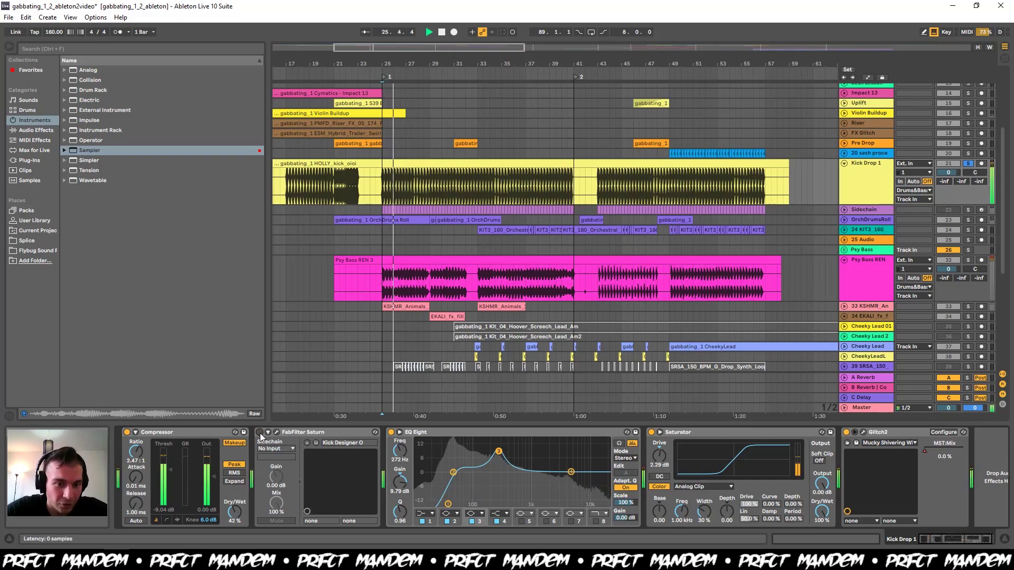
pyautogui.click(259, 432)
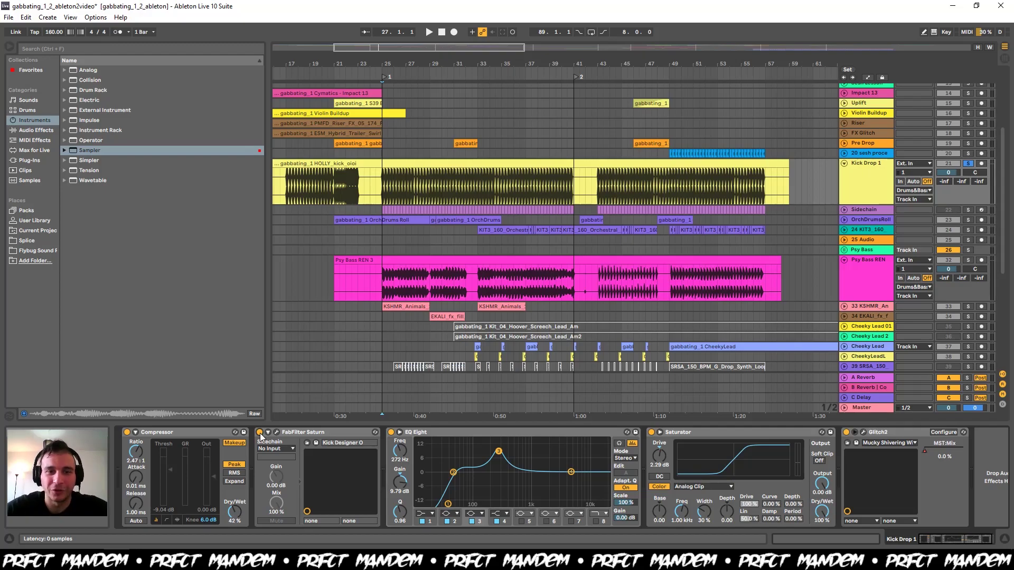
# - Unsolo Kick Drop 1 and play the full mix from bar 25, bypassing and re-enabling the kick's EQ Eight to compare
pyautogui.click(969, 164)
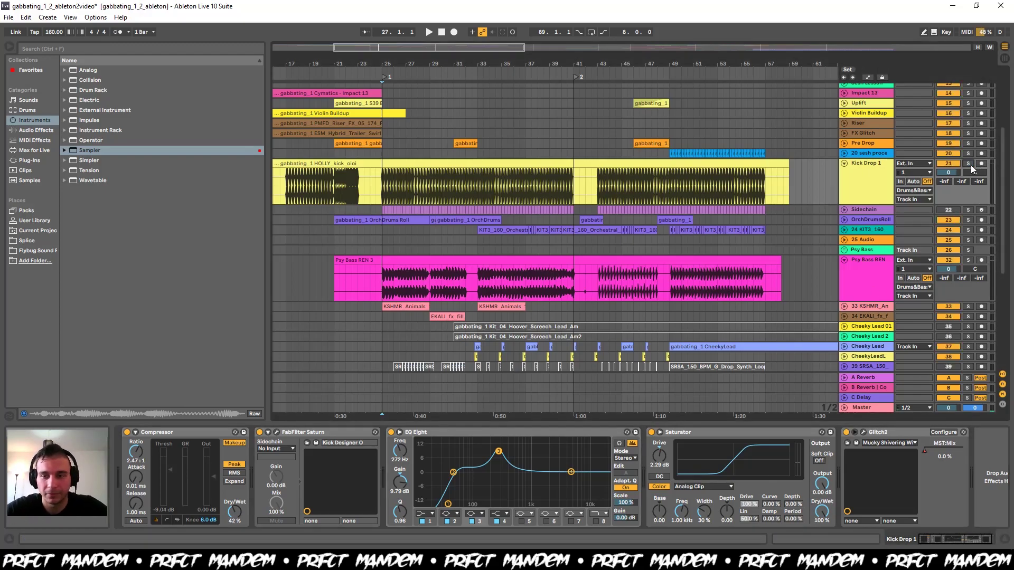
pyautogui.press('space')
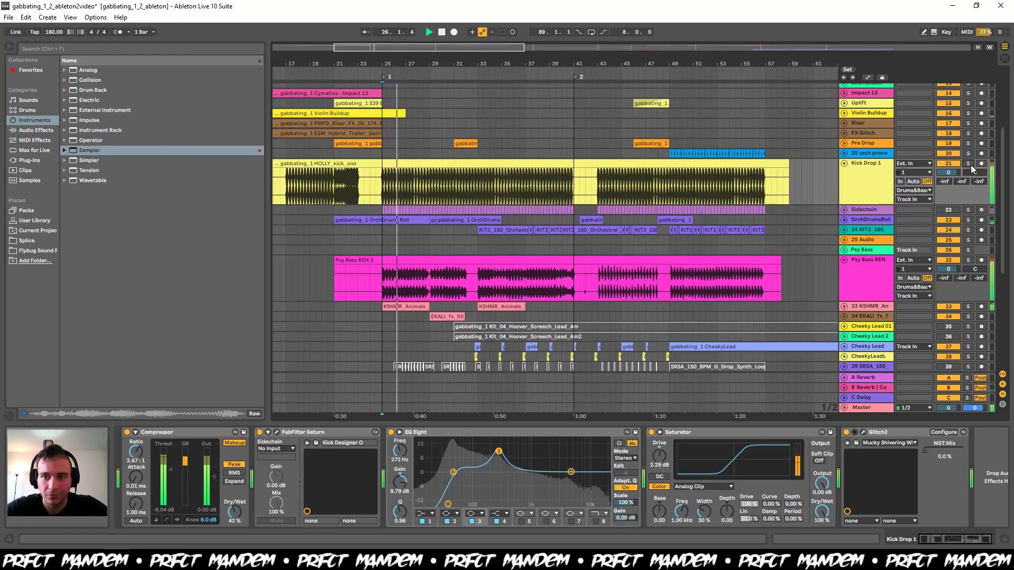
pyautogui.press('space')
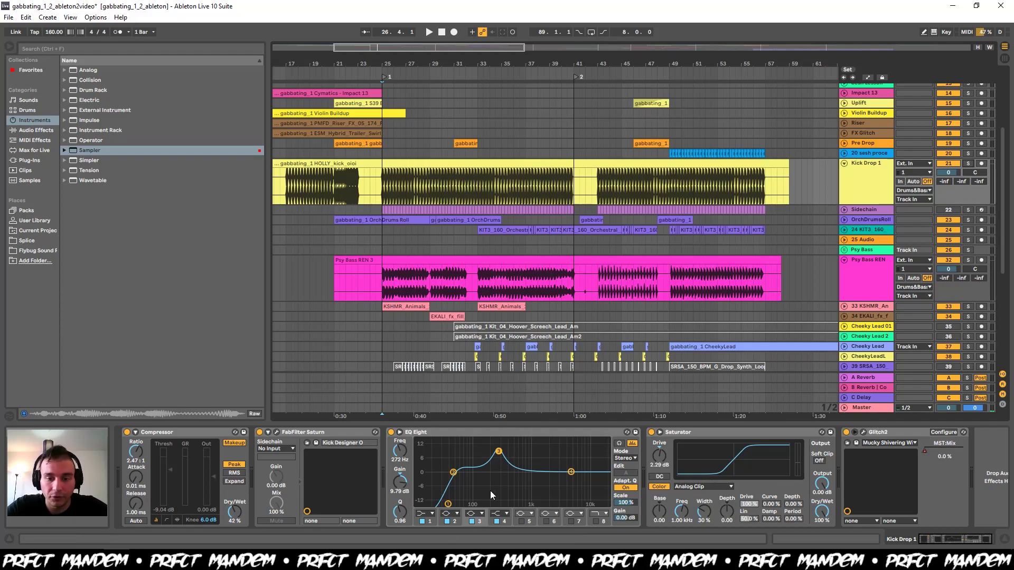
pyautogui.press('space')
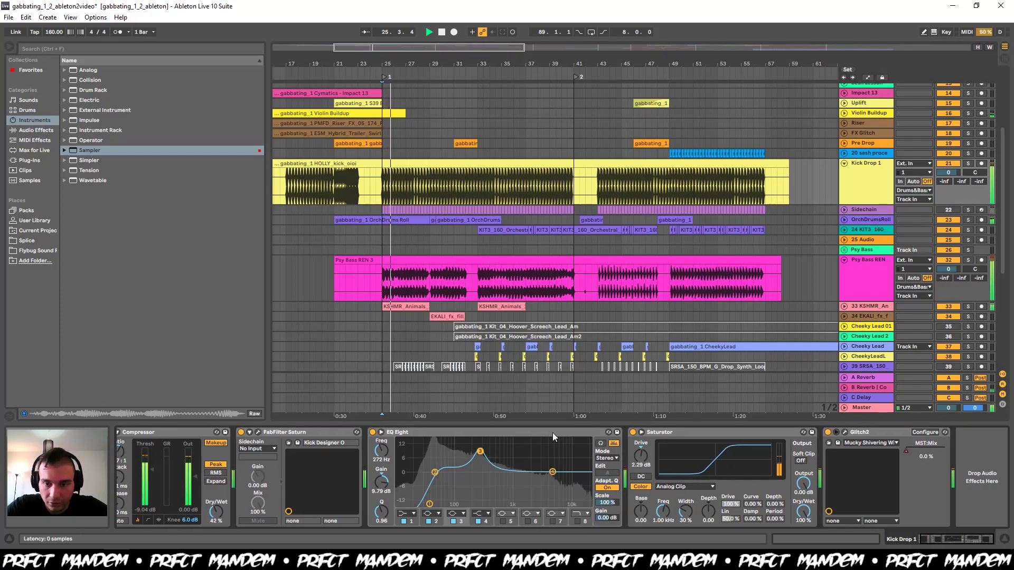
pyautogui.click(372, 432)
pyautogui.click(372, 432)
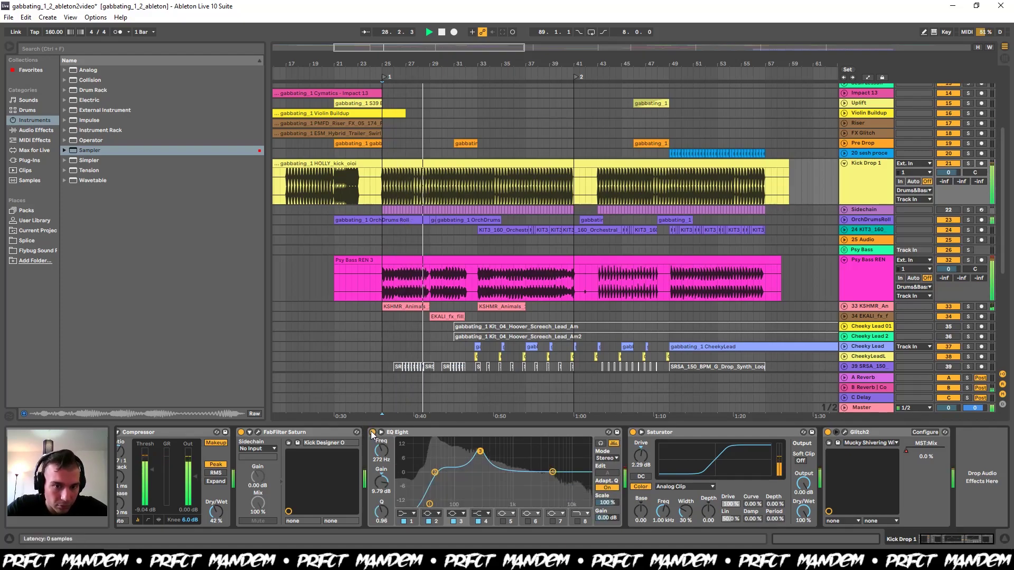
# - Play the full mix with the kick's Saturator bypassed, switch it back on to compare, and stop playback at the Glitch2 device
pyautogui.press('space')
pyautogui.click(632, 432)
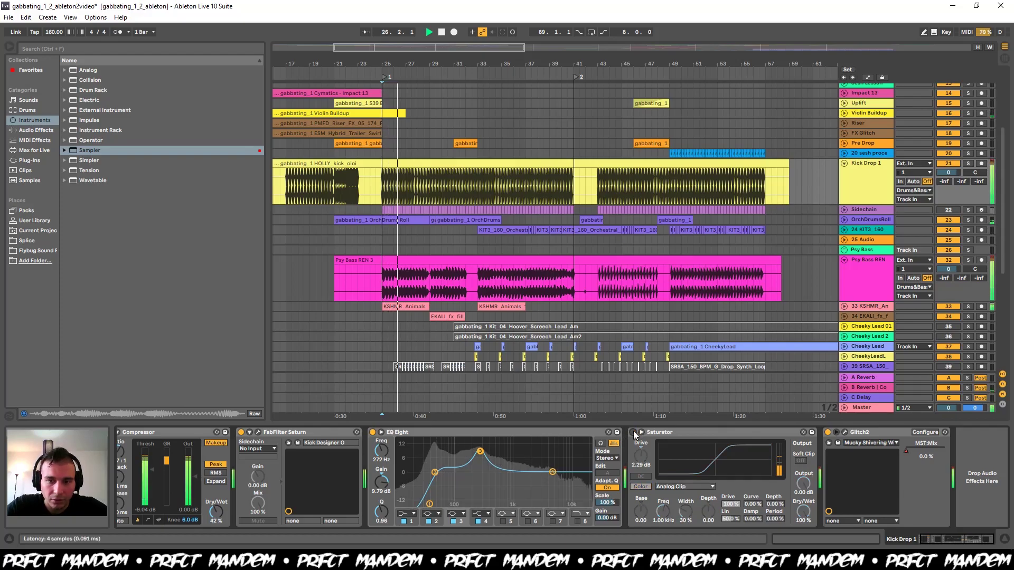
pyautogui.click(632, 431)
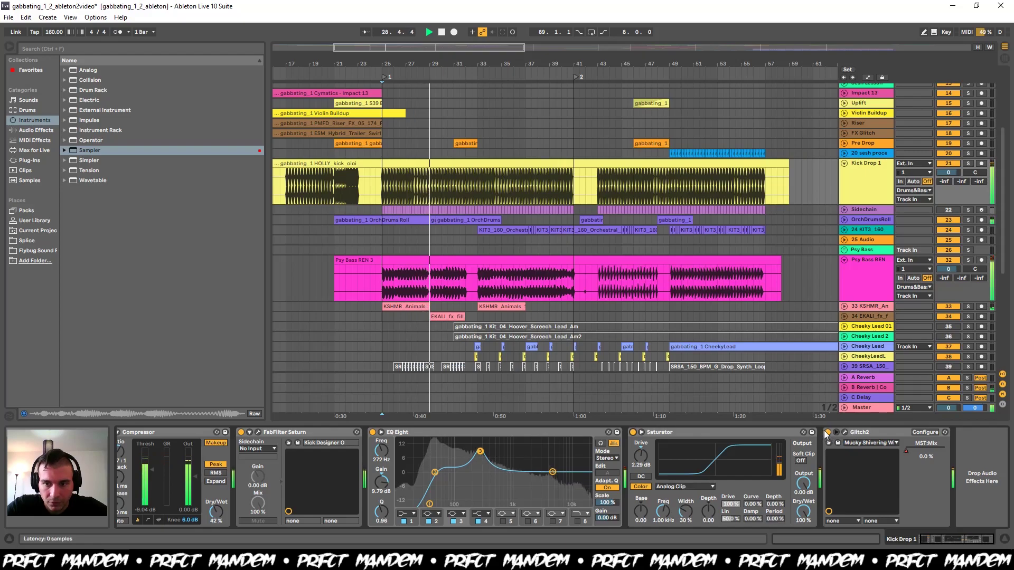
pyautogui.press('space')
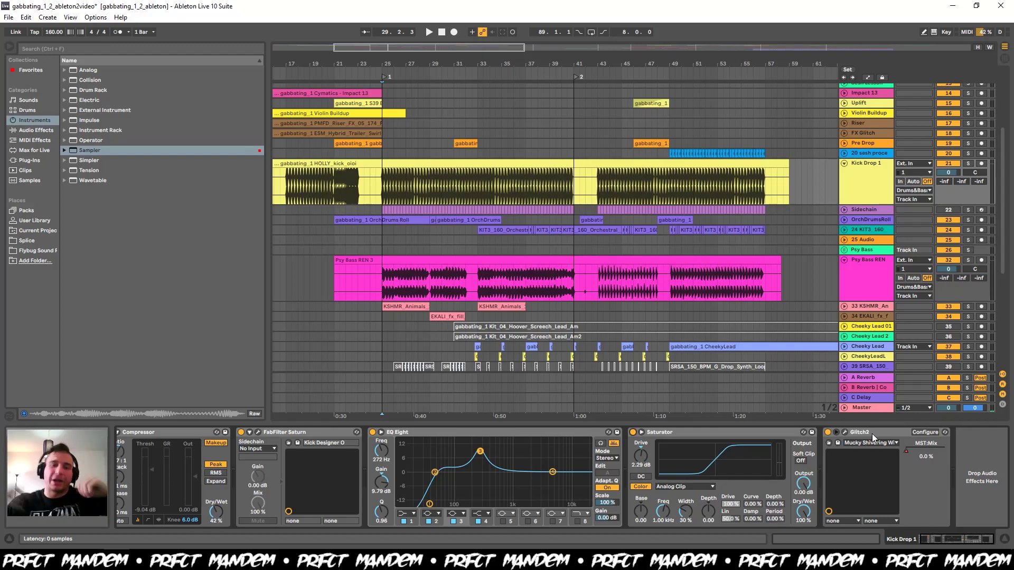
# - Audition the unfolded Psy Bass group on its own, playing it from bar 25
pyautogui.click(357, 255)
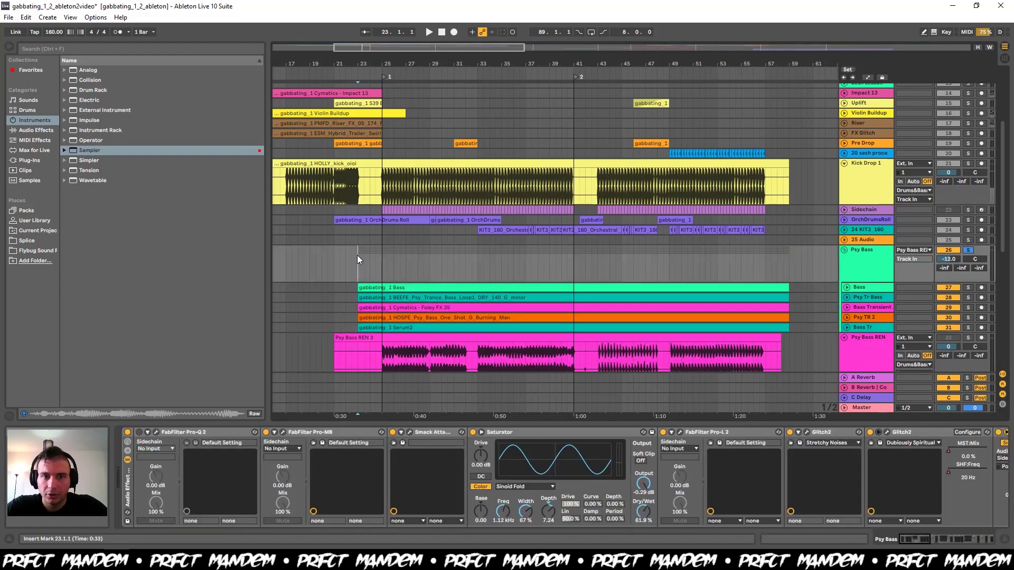
pyautogui.press('space')
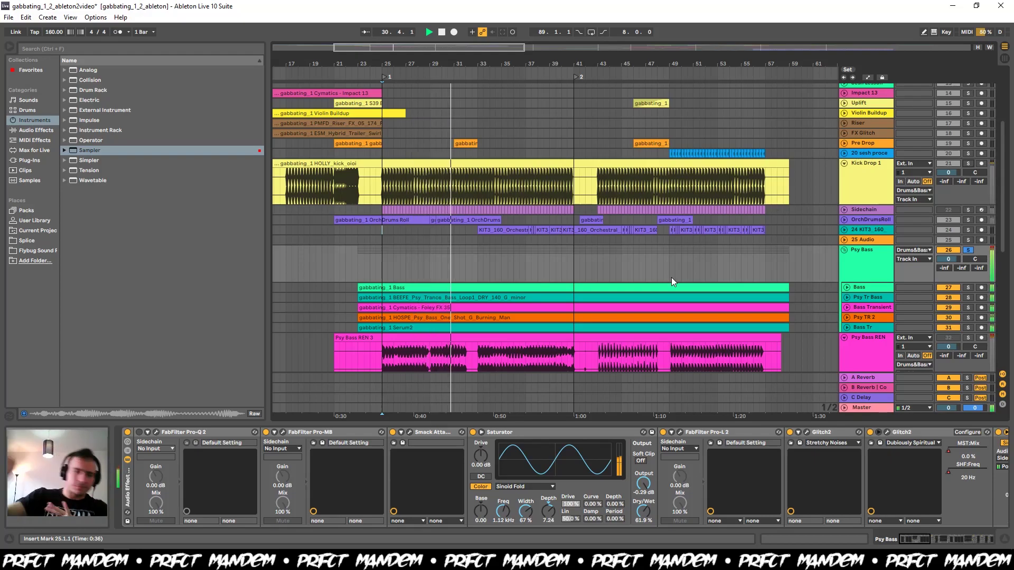
pyautogui.press('space')
# - Expand the Sidechain track, audition its Operator sound soloed with monitoring set to In, and return monitoring to Auto
pyautogui.click(866, 235)
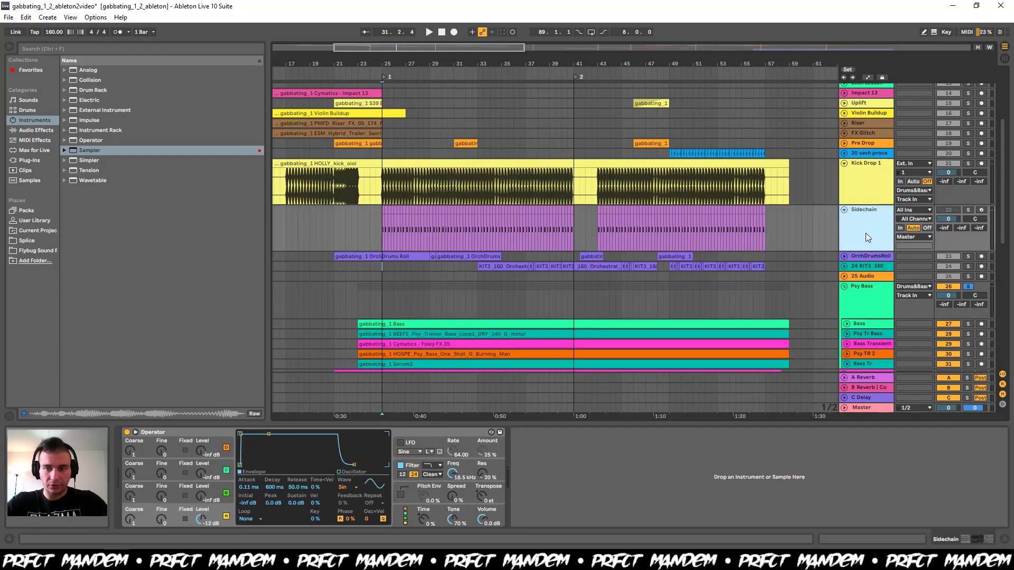
pyautogui.click(949, 208)
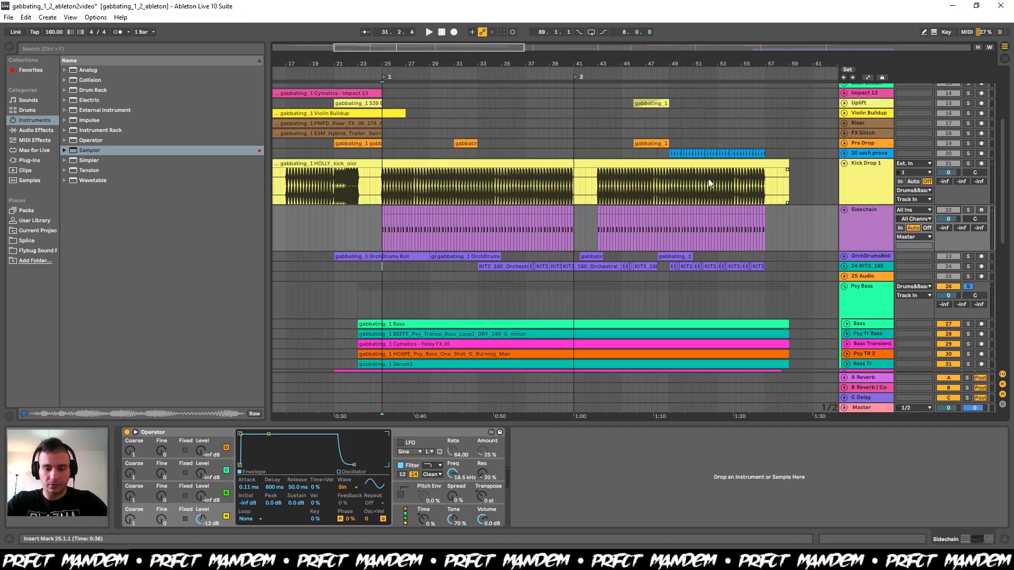
pyautogui.press('m')
pyautogui.click(900, 228)
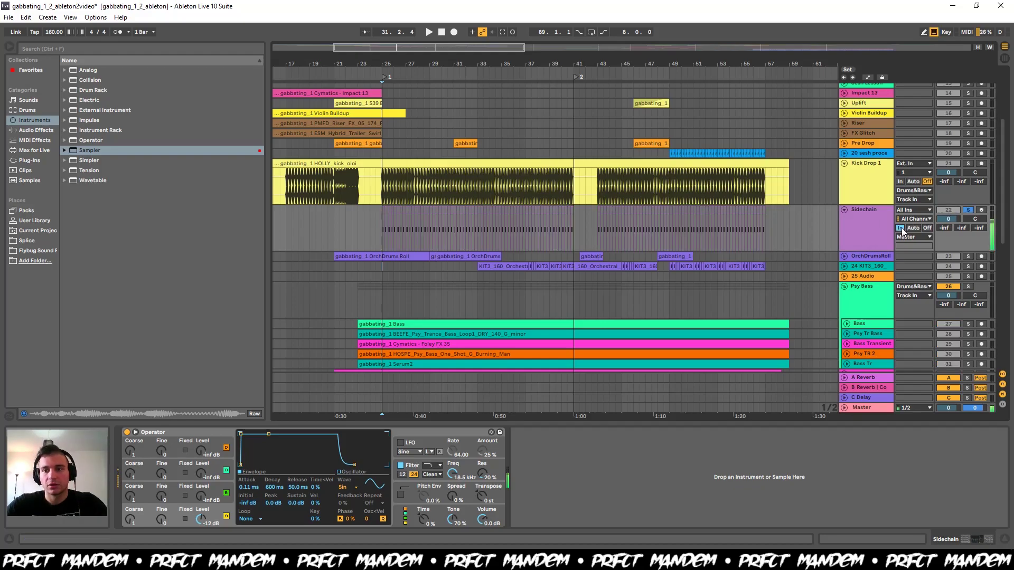
pyautogui.click(913, 228)
# - Review the Sidechain track's trigger clips, and display the Psy Bass group's device chain through to its sidechained Compressor
pyautogui.hscroll(3, 794, 223)
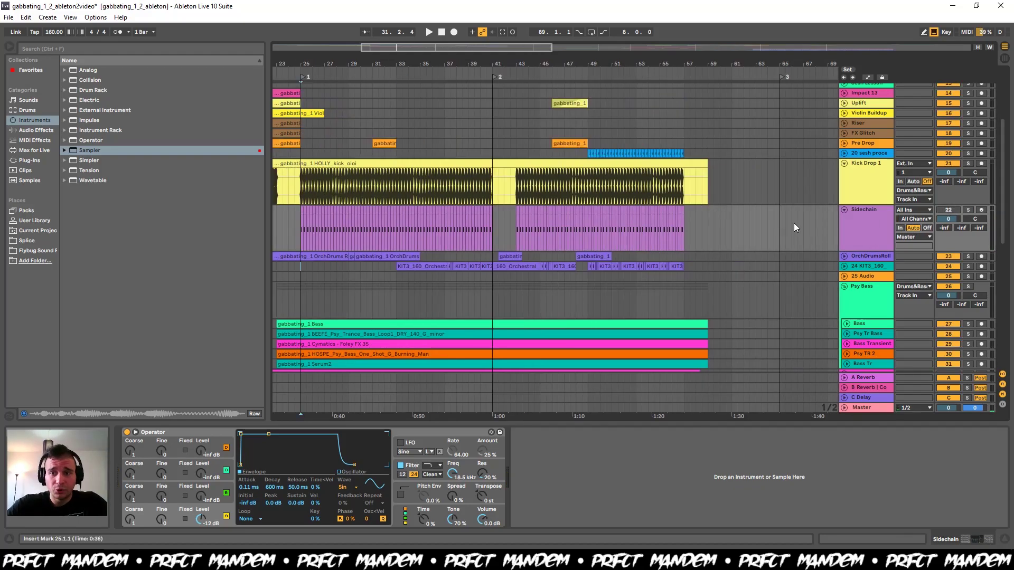
pyautogui.hscroll(-3, 692, 228)
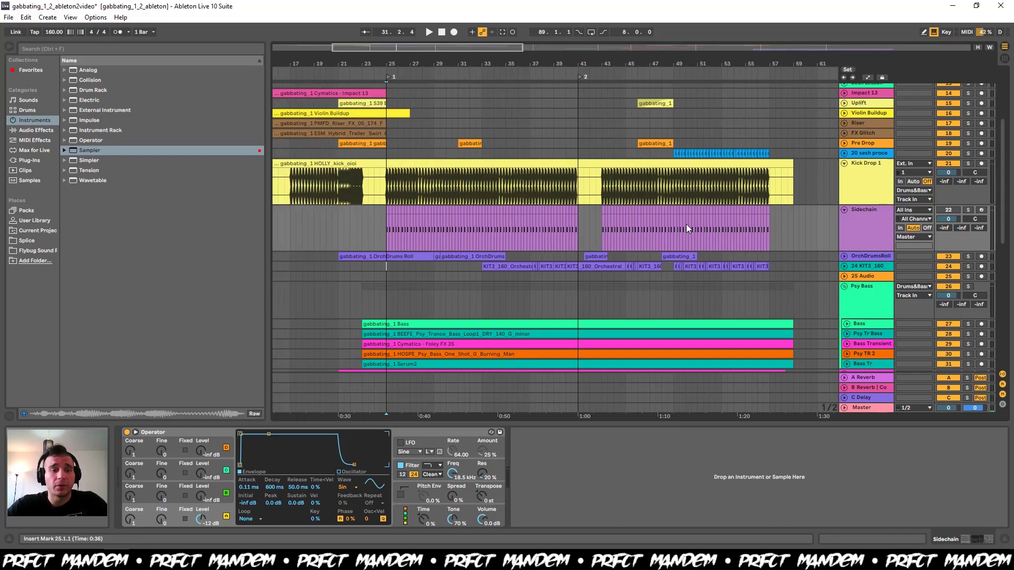
pyautogui.scroll(1, 480, 222)
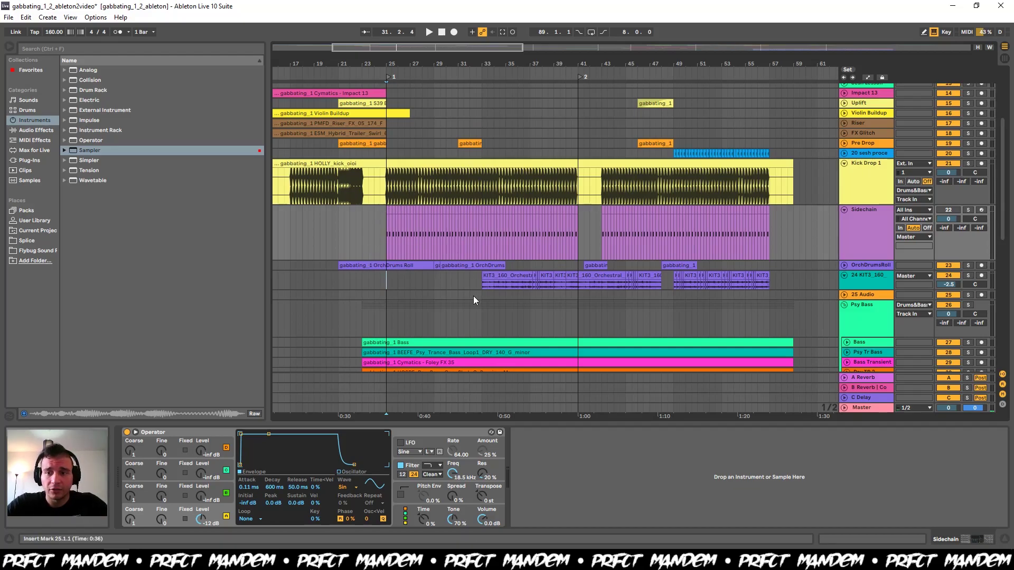
pyautogui.click(866, 222)
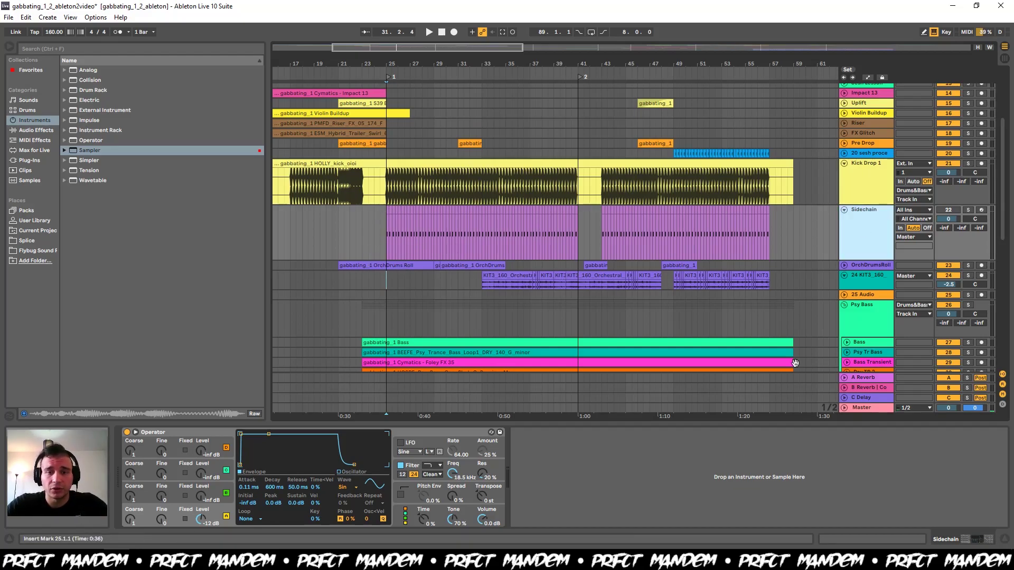
pyautogui.click(849, 331)
pyautogui.scroll(-5, 700, 497)
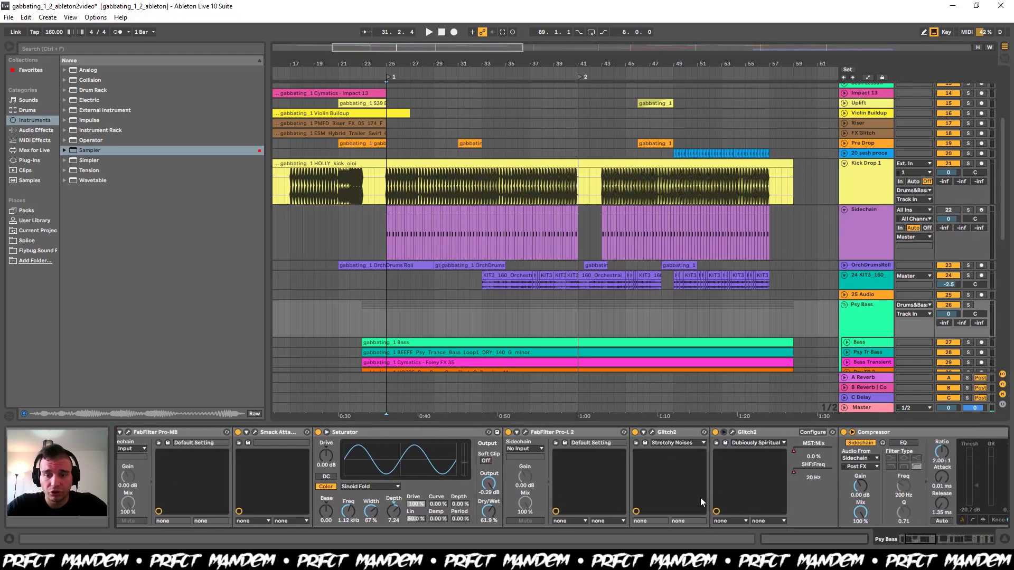
# - Display the Sidechain track's Operator, solo the Psy Bass group, and play it from the drop at bar 25
pyautogui.click(866, 227)
pyautogui.click(381, 221)
pyautogui.click(968, 304)
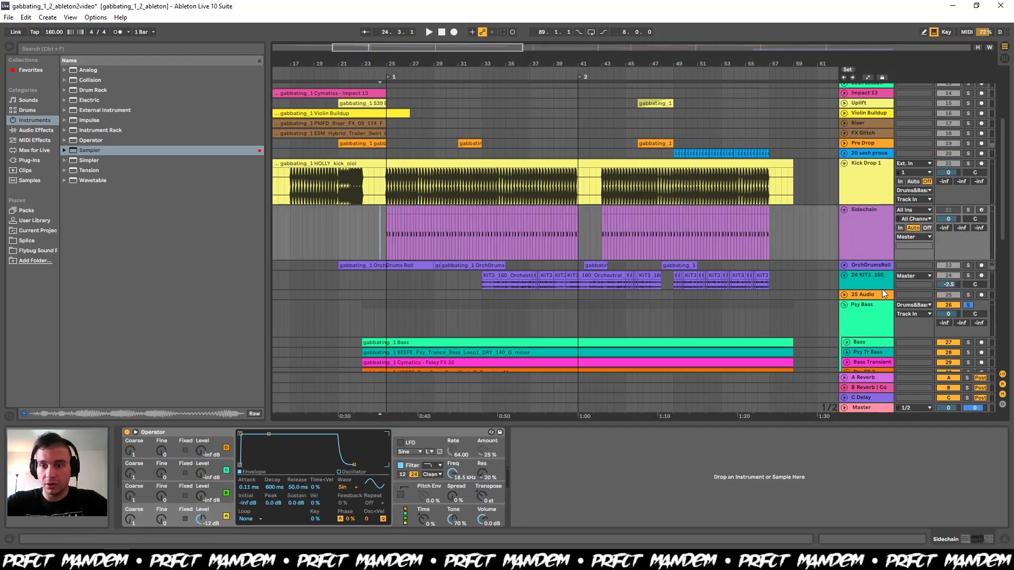
pyautogui.click(843, 328)
pyautogui.click(388, 224)
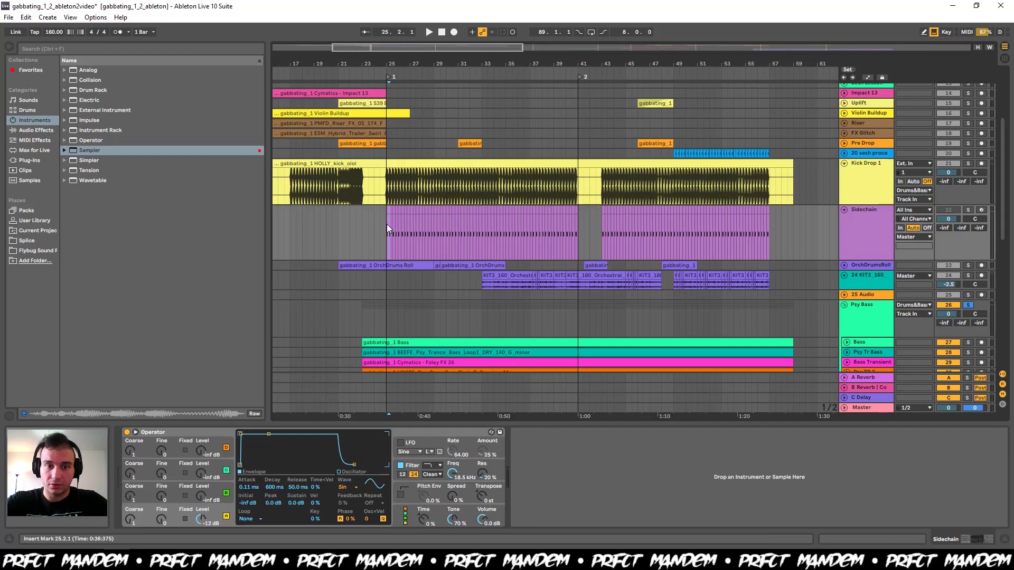
pyautogui.press('space')
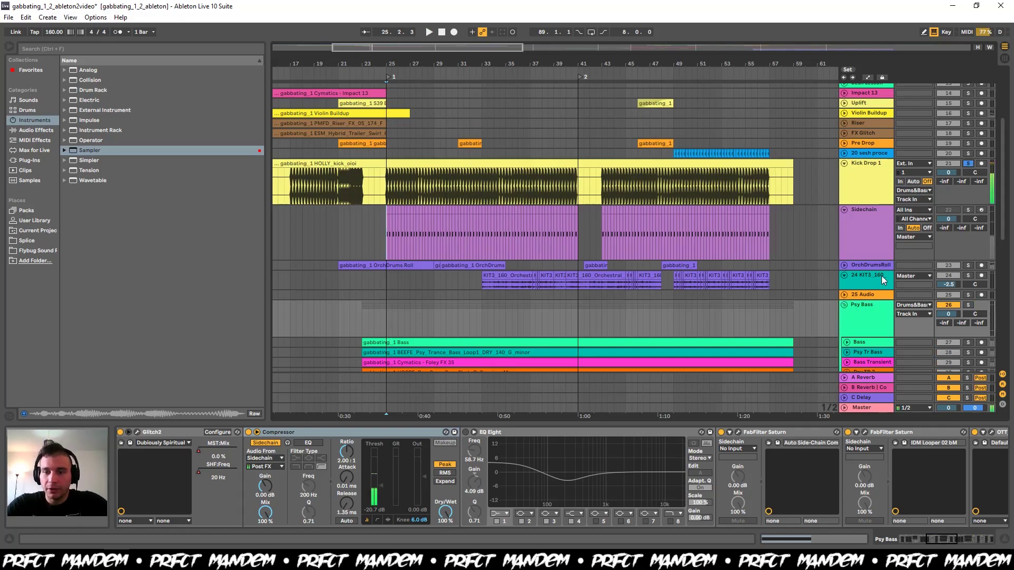
# - Expand the five Psy Bass layers: Bass, Psy Tr Bass, Bass Transient, Psy TR 2 and Bass Tr
pyautogui.scroll(-5, 709, 160)
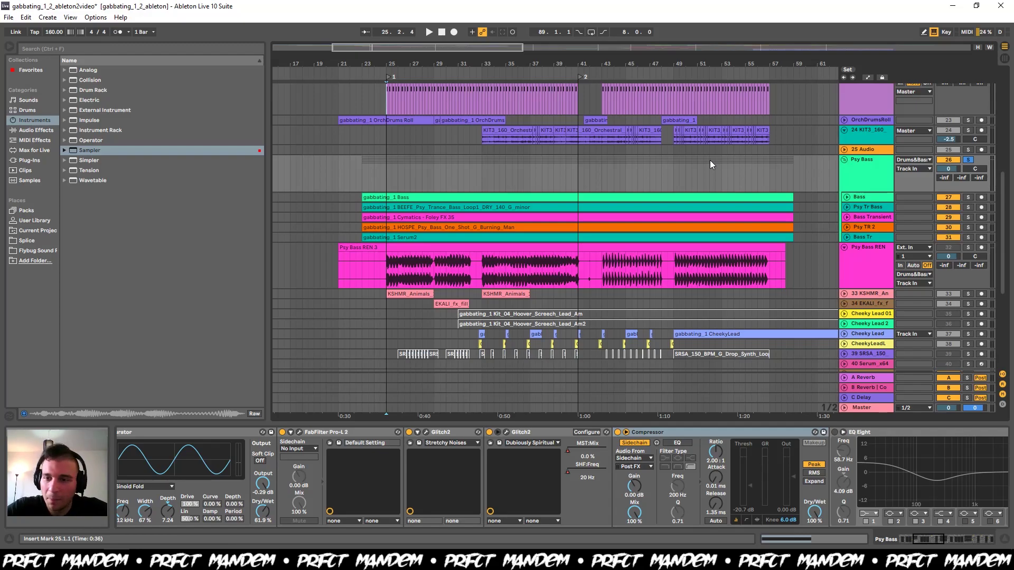
pyautogui.click(846, 197)
pyautogui.click(846, 243)
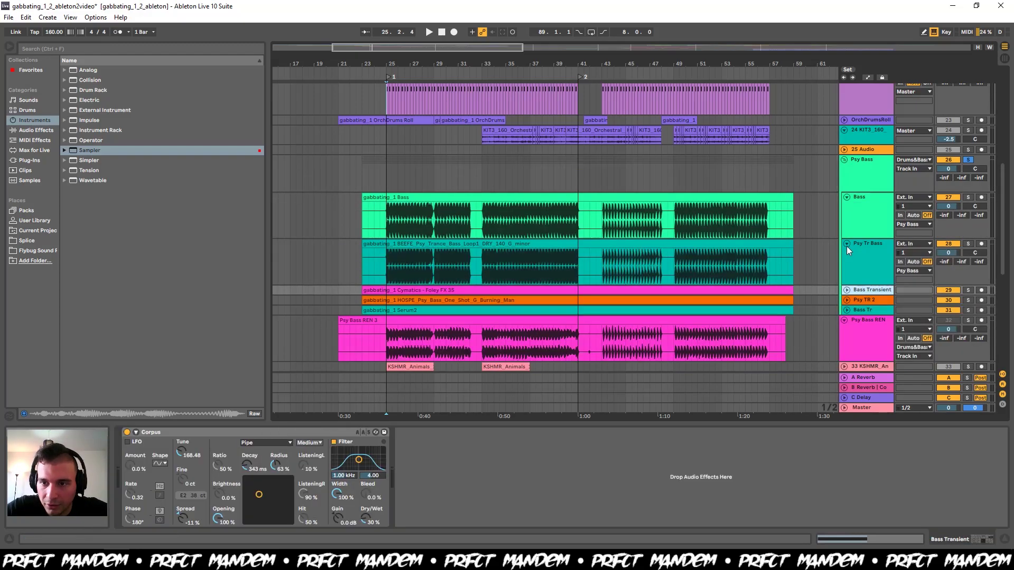
pyautogui.click(846, 290)
pyautogui.click(846, 337)
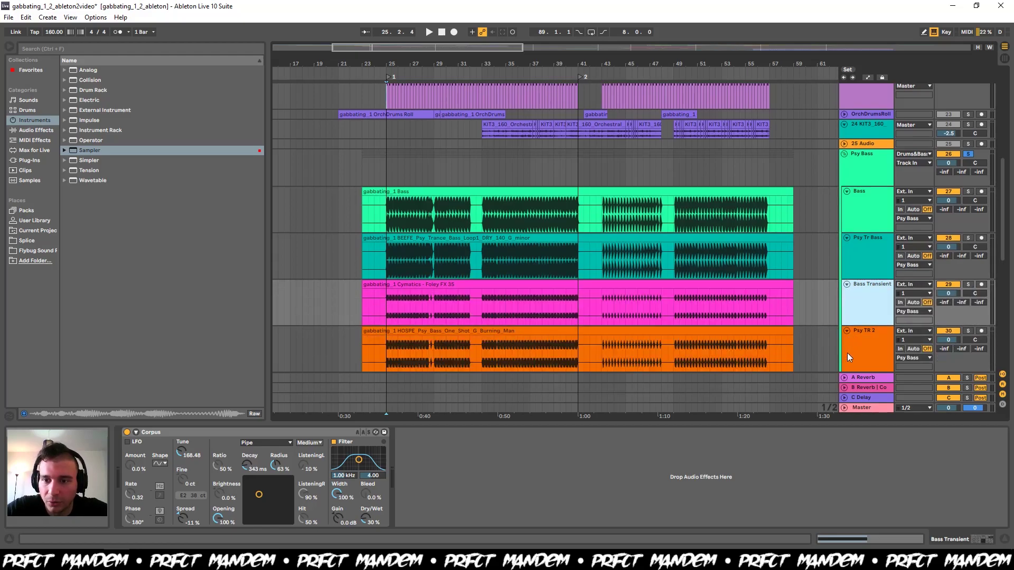
pyautogui.scroll(-2, 848, 340)
pyautogui.click(846, 317)
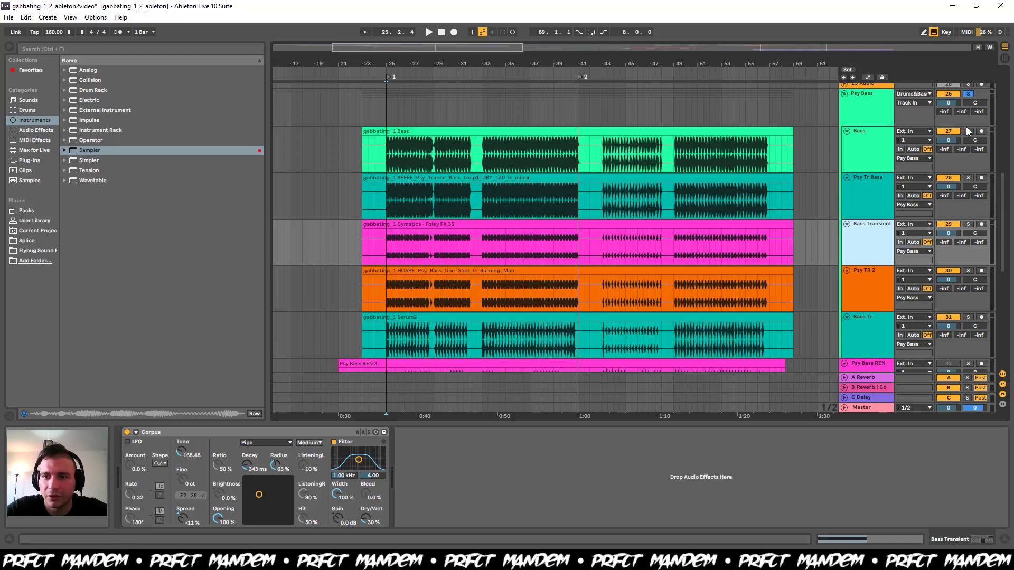
# - Inspect the bass layers' waveforms around bar 26, and audition the Bass Tr layer soloed, restarting it from bar 25
pyautogui.click(968, 132)
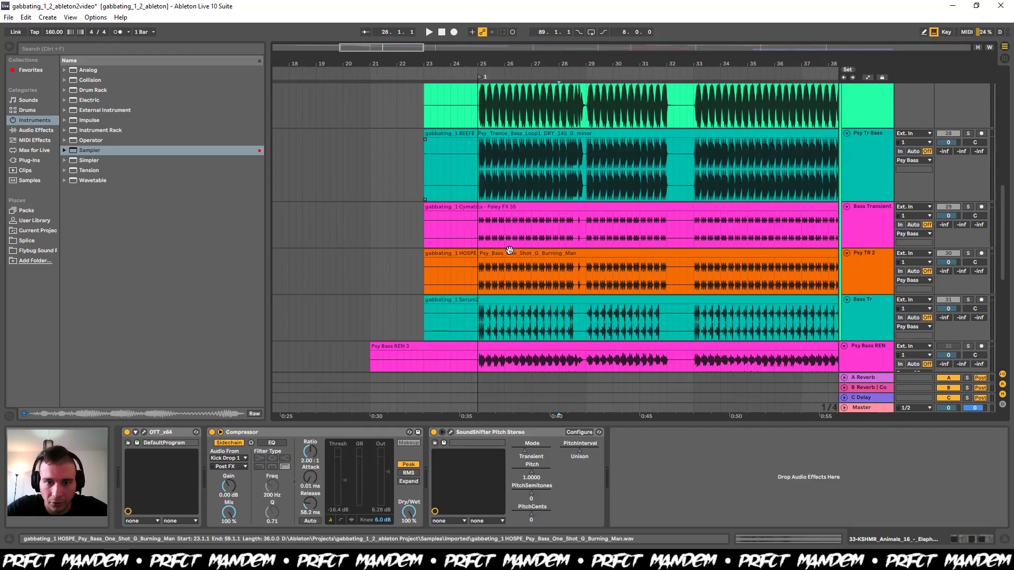
pyautogui.scroll(10, 510, 250)
pyautogui.scroll(-3, 532, 237)
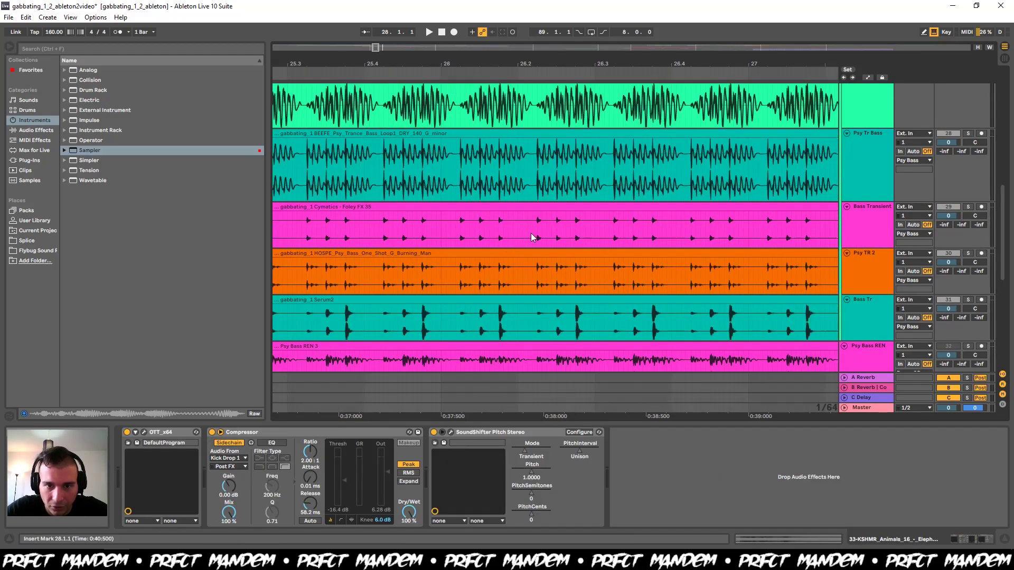
pyautogui.scroll(-10, 445, 227)
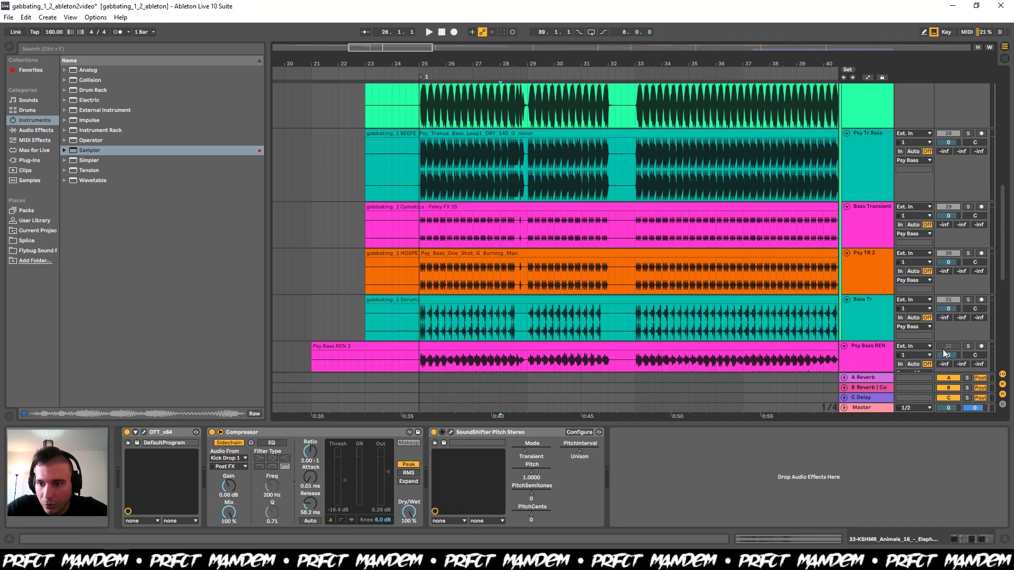
pyautogui.click(968, 299)
pyautogui.press('space')
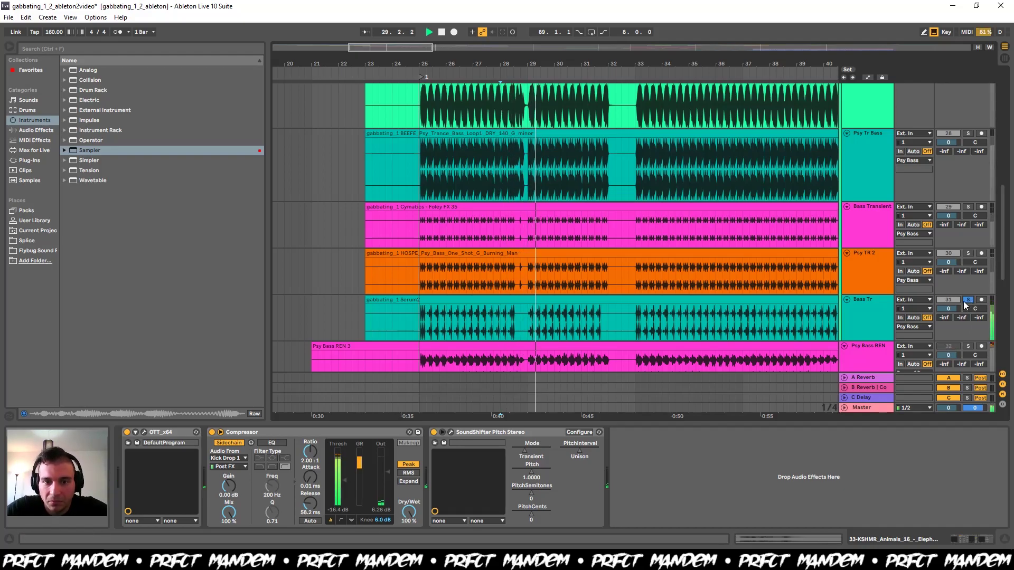
pyautogui.click(419, 266)
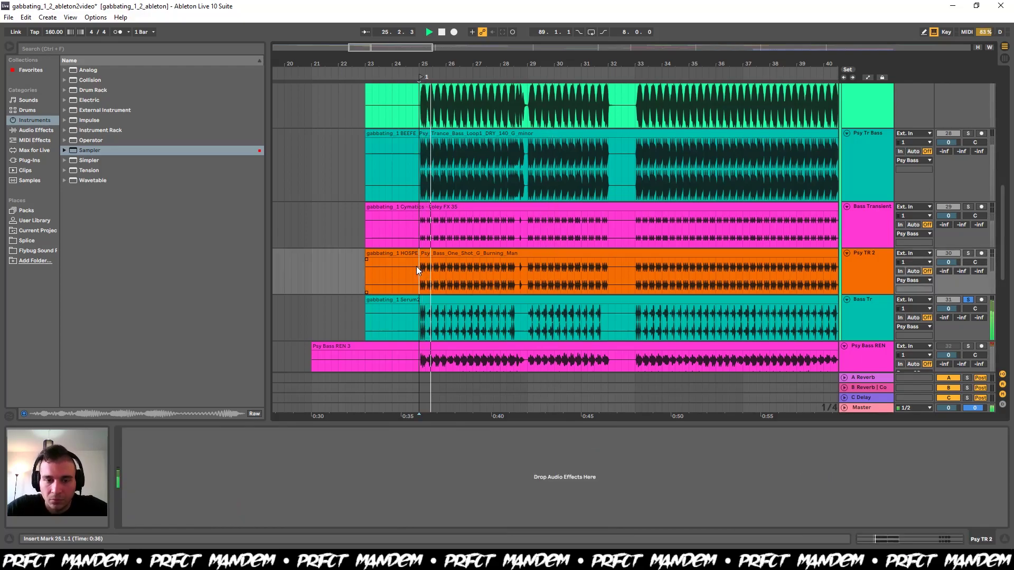
pyautogui.press('space')
# - Audition the Psy TR 2 layer and the Bass Transient layer one after the other, each soloed from bar 25
pyautogui.click(968, 253)
pyautogui.press('space')
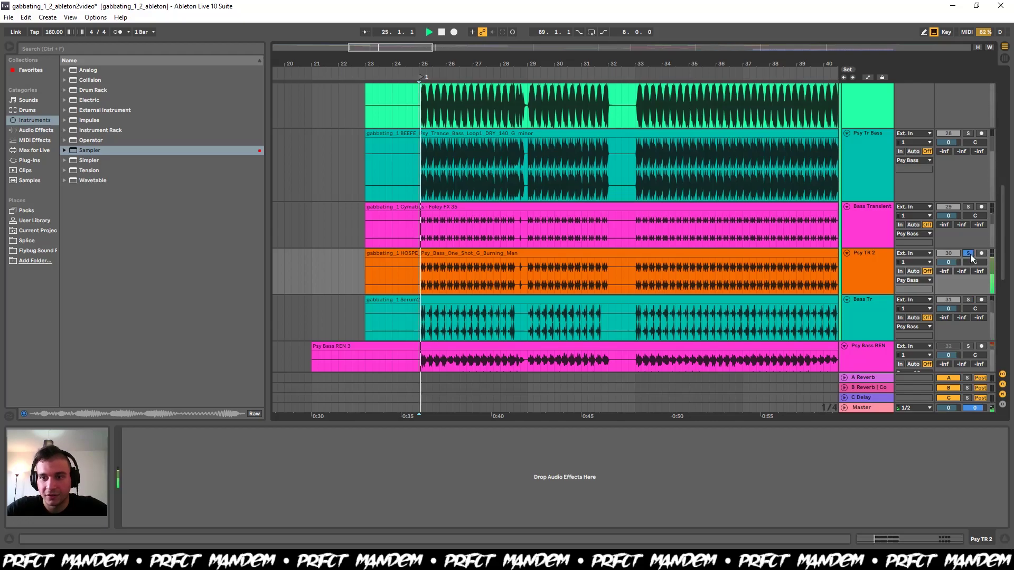
pyautogui.click(968, 206)
pyautogui.press('space')
pyautogui.press('space')
pyautogui.scroll(1, 967, 168)
pyautogui.scroll(5, 970, 174)
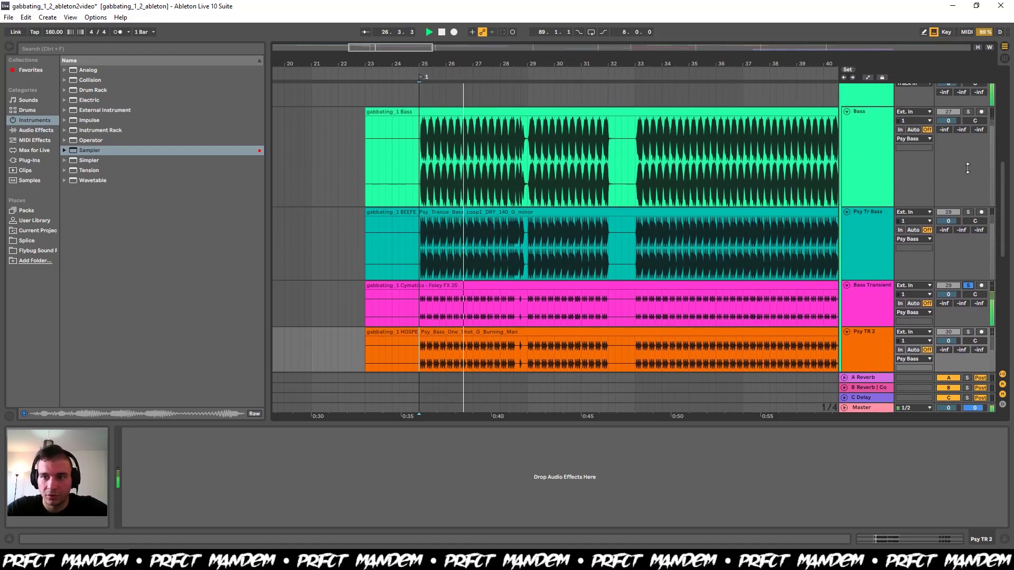
# - Audition the Psy Tr Bass layer and the main Bass layer one after the other, each soloed from bar 25
pyautogui.click(968, 212)
pyautogui.press('space')
pyautogui.press('space')
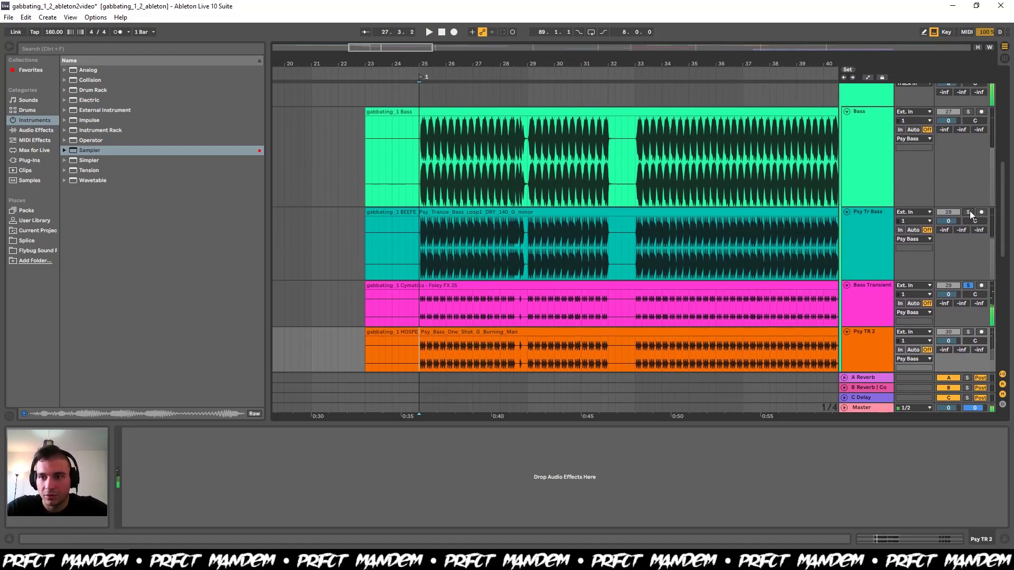
pyautogui.scroll(3, 977, 167)
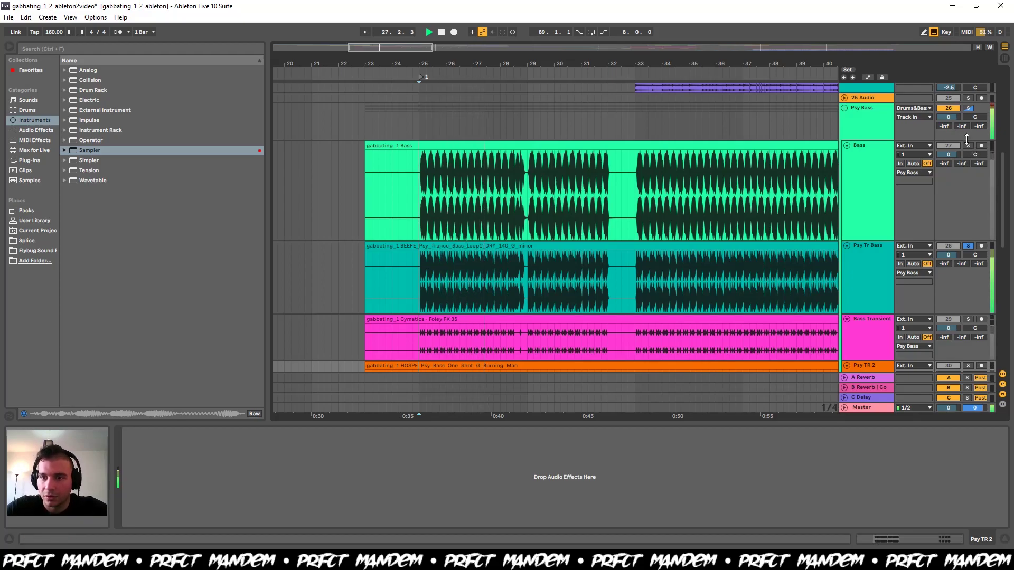
pyautogui.click(967, 146)
pyautogui.press('space')
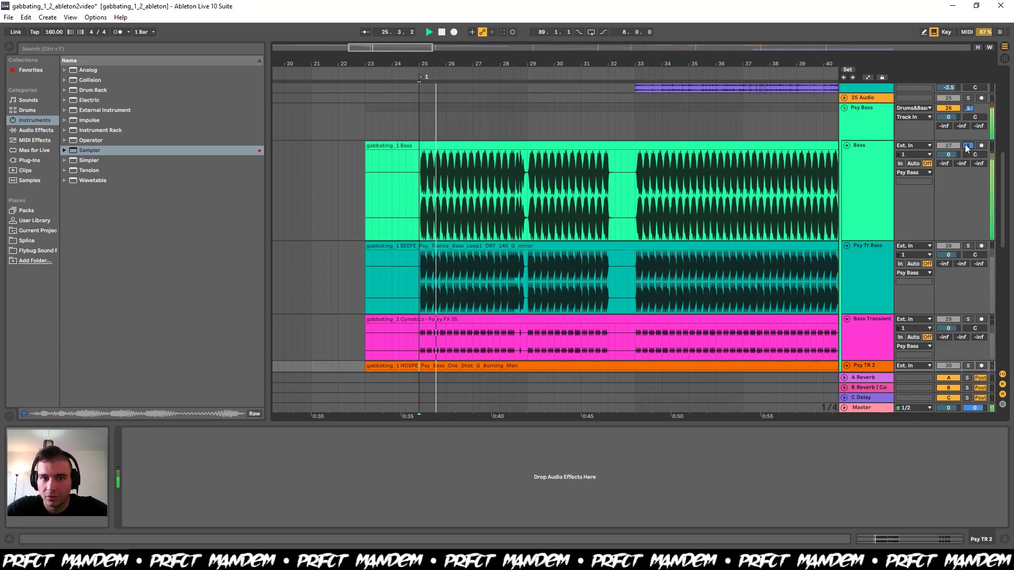
pyautogui.press('space')
# - Remove the Bass layer's solo and play the whole Psy Bass group soloed from bar 25
pyautogui.click(967, 145)
pyautogui.click(971, 108)
pyautogui.press('space')
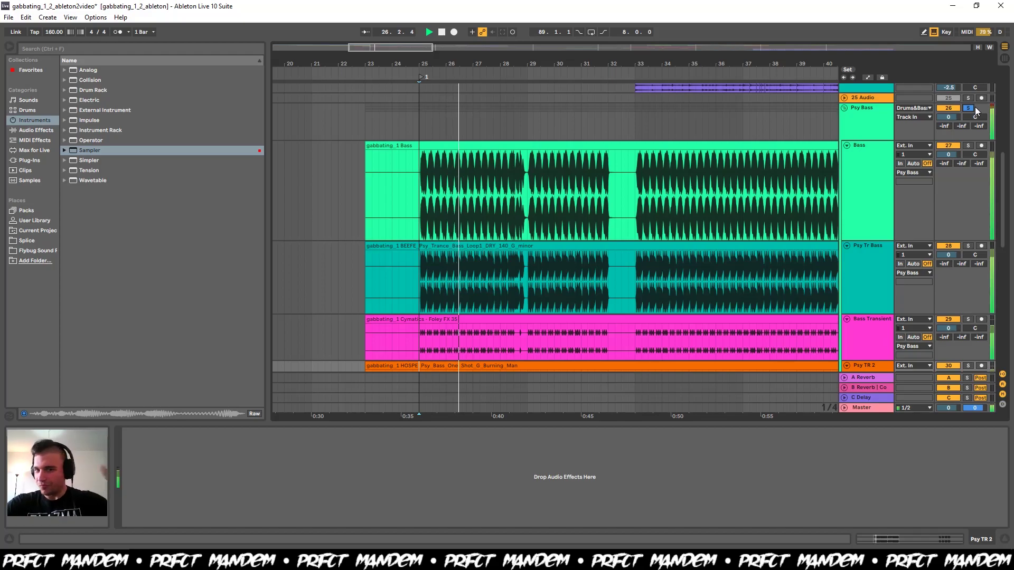
pyautogui.press('space')
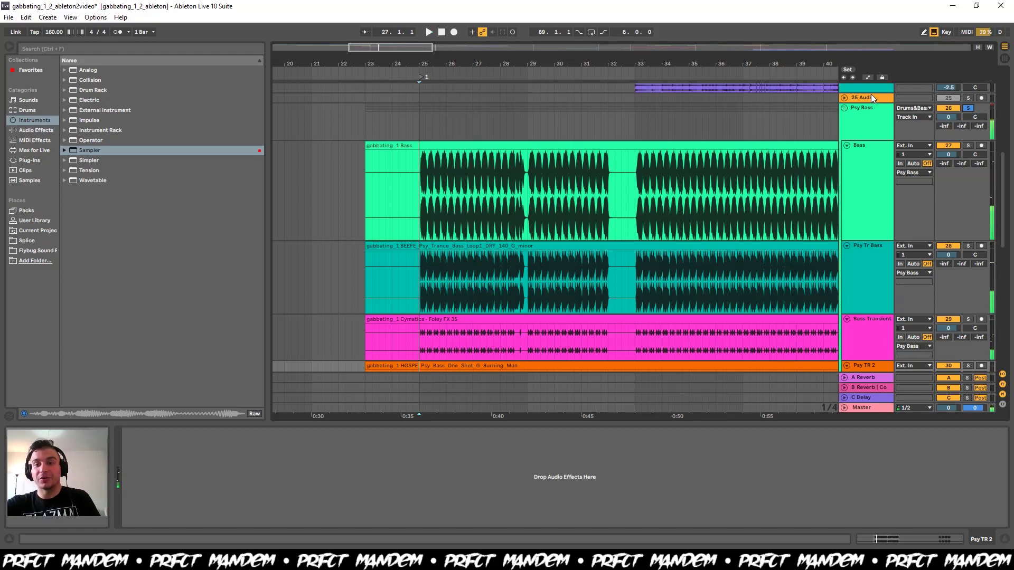
# - Display the Psy Bass group's device chain from its start, and examine the FabFilter Pro-Q 2 and Pro-MB curves
pyautogui.click(862, 108)
pyautogui.hscroll(-5, 281, 464)
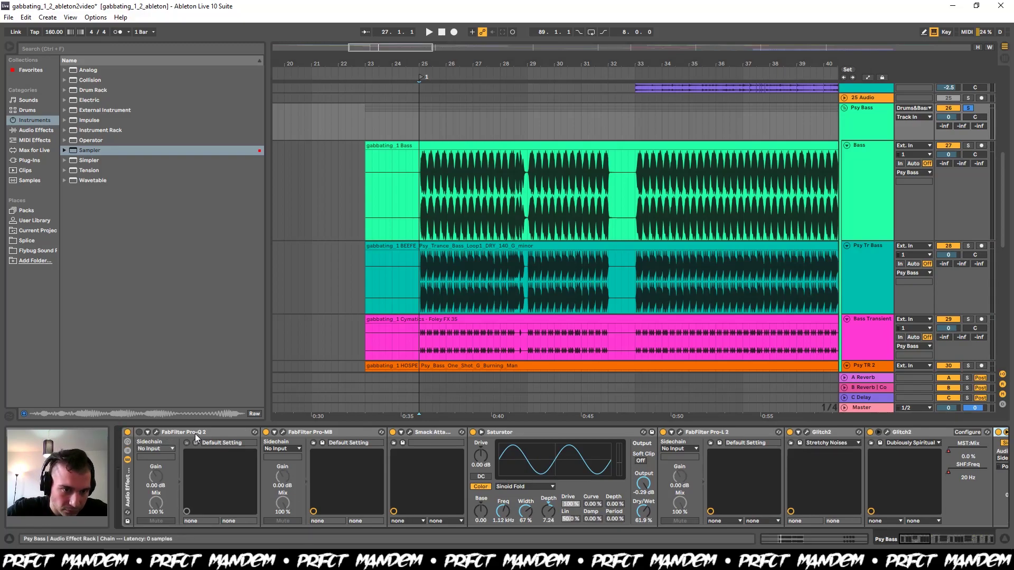
pyautogui.click(157, 432)
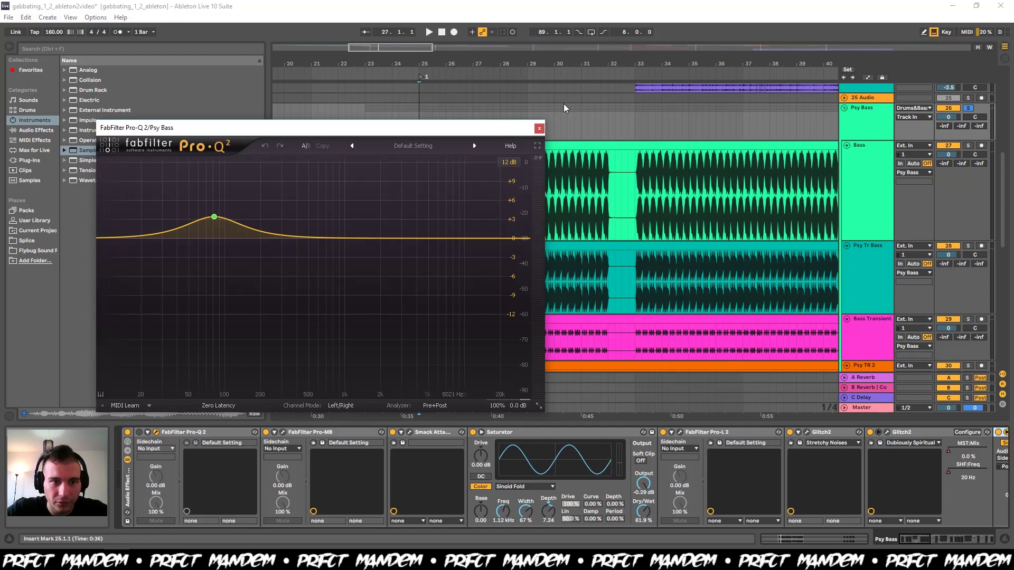
pyautogui.click(540, 128)
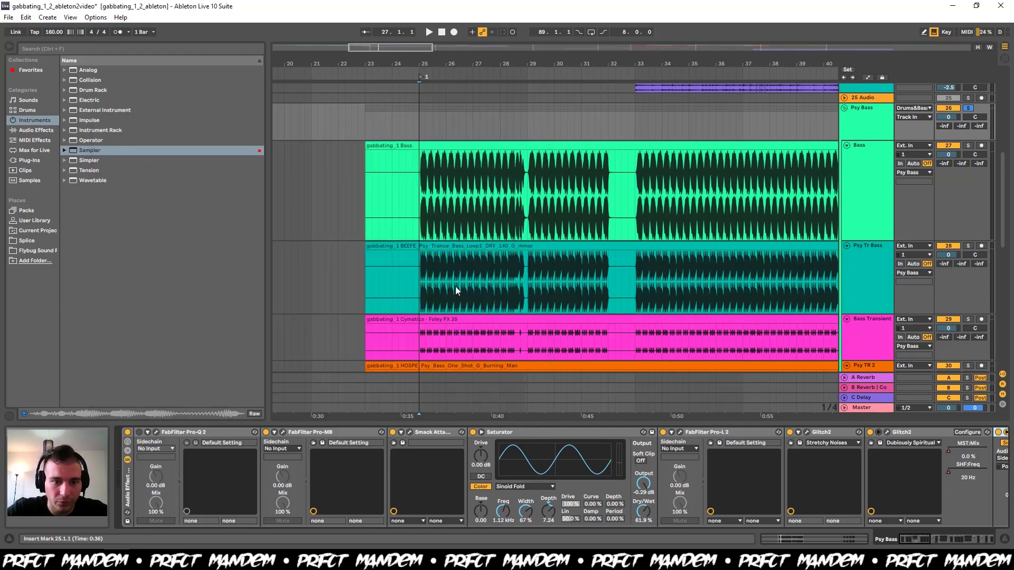
pyautogui.click(284, 433)
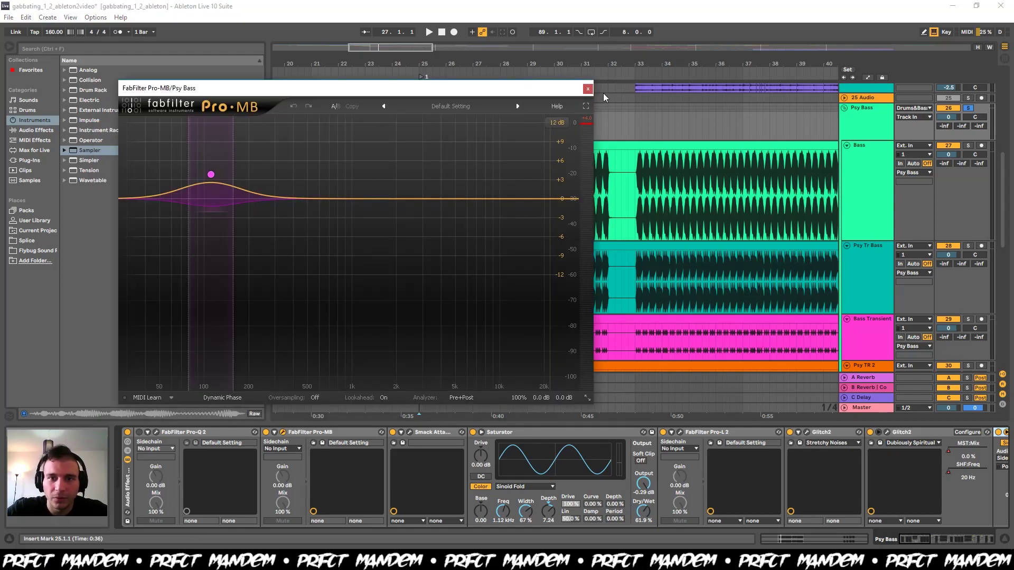
pyautogui.click(587, 89)
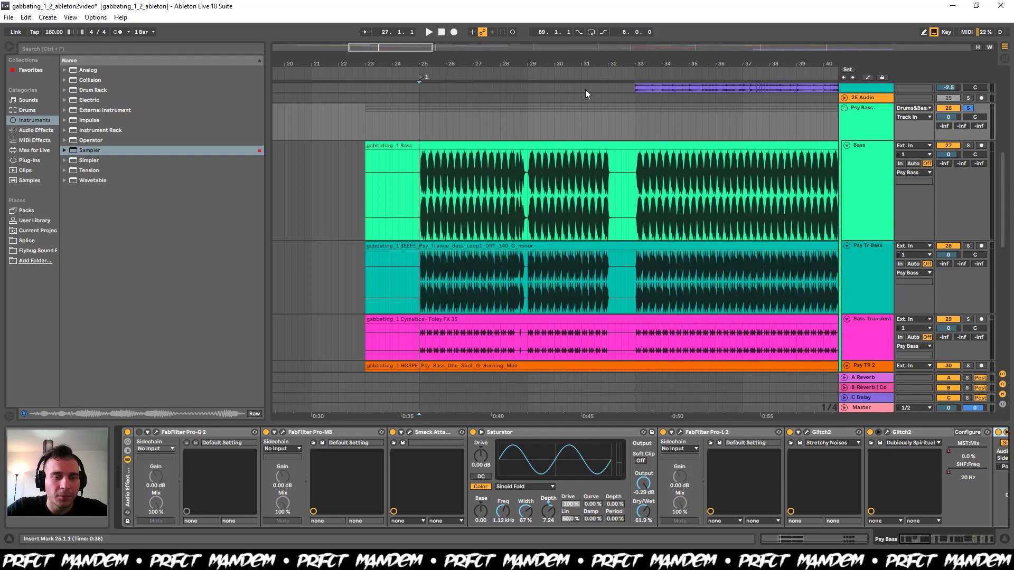
# - Examine the Psy Bass group's Smack Attack transient shaper while playing the group, and close its window
pyautogui.click(410, 432)
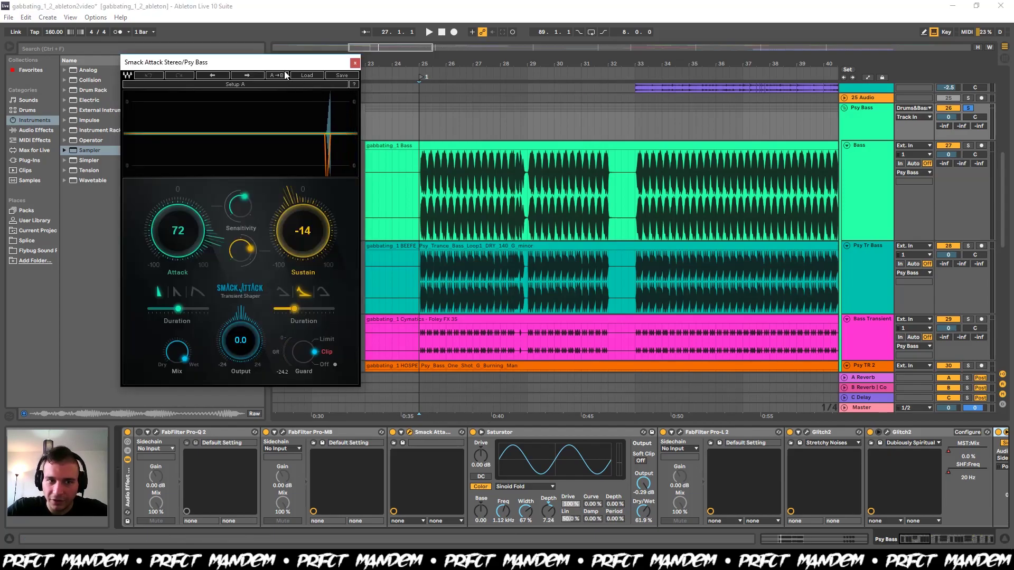
pyautogui.press('space')
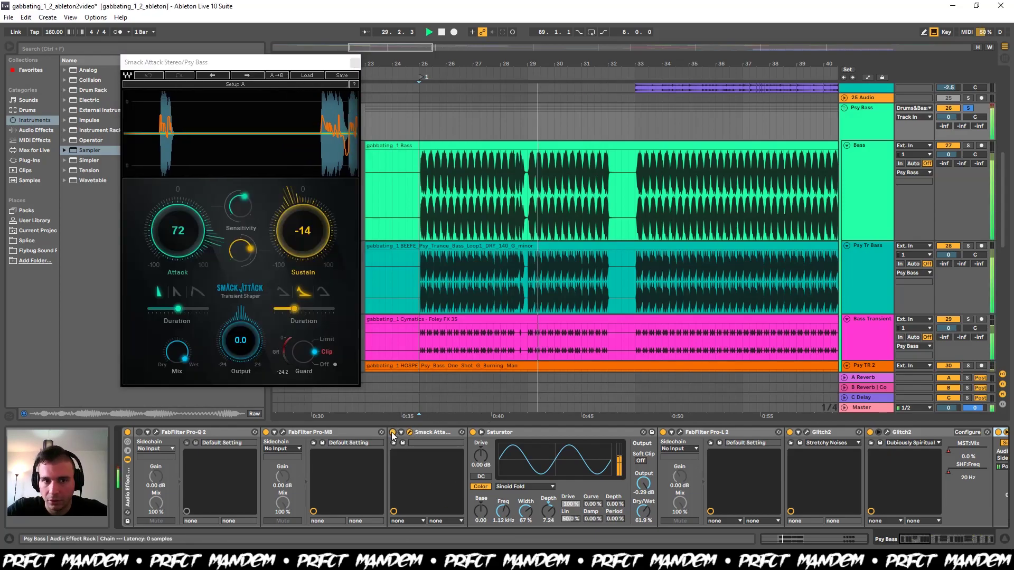
pyautogui.press('space')
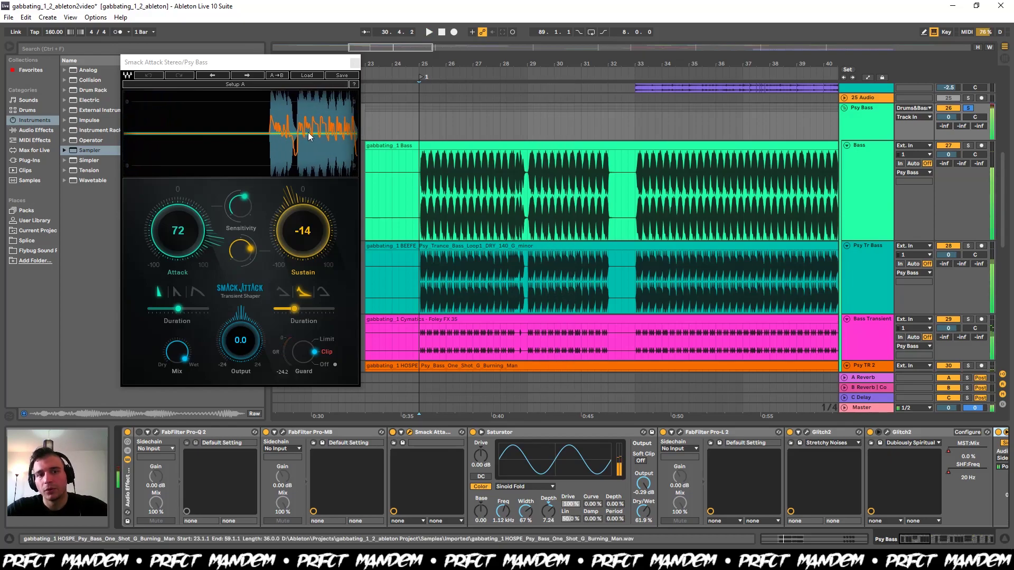
pyautogui.click(354, 63)
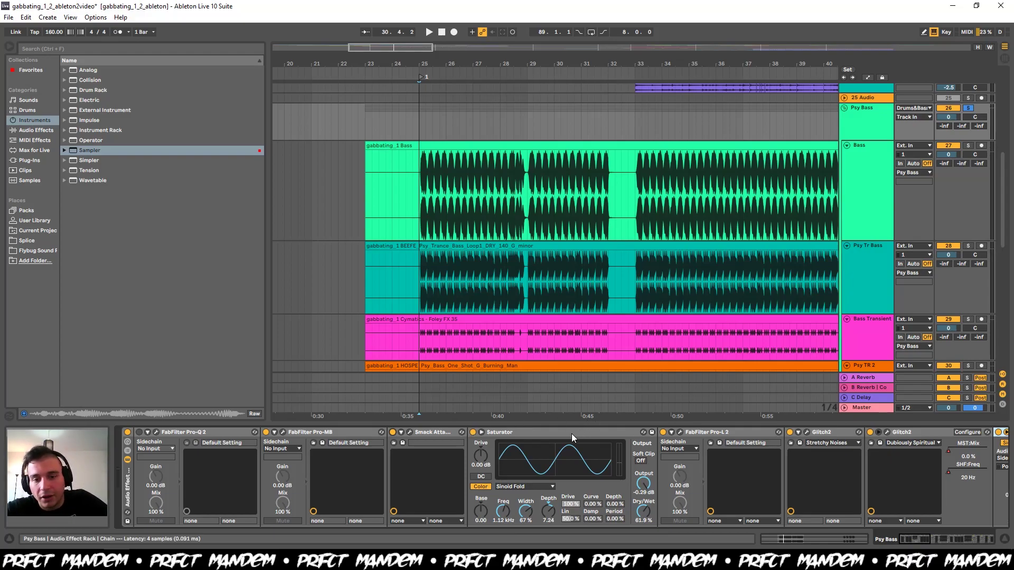
# - Check the FabFilter Pro-L 2 limiter's settings, and review the following devices in the Psy Bass chain through to FabFilter Saturn
pyautogui.scroll(-5, 568, 439)
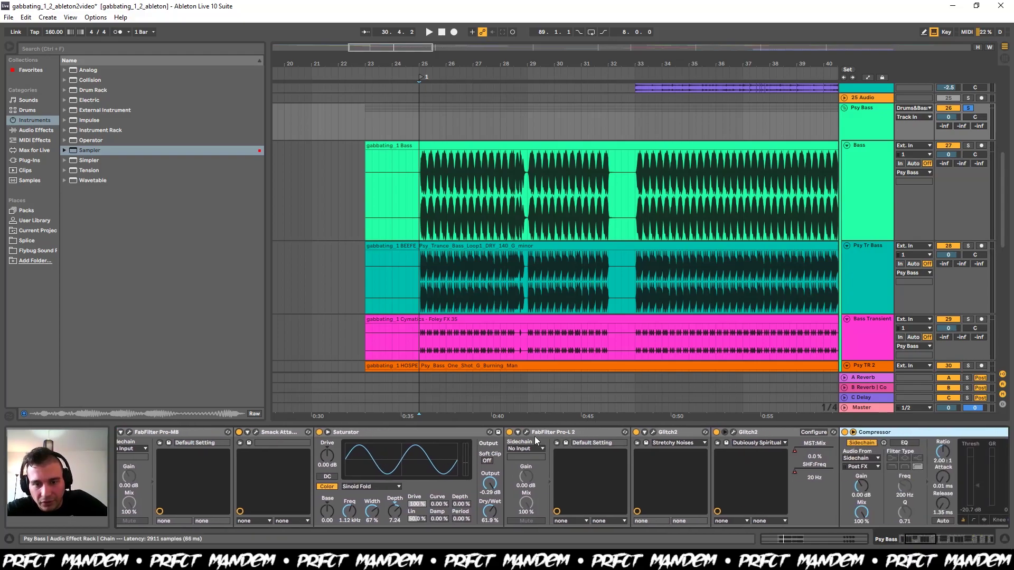
pyautogui.click(526, 432)
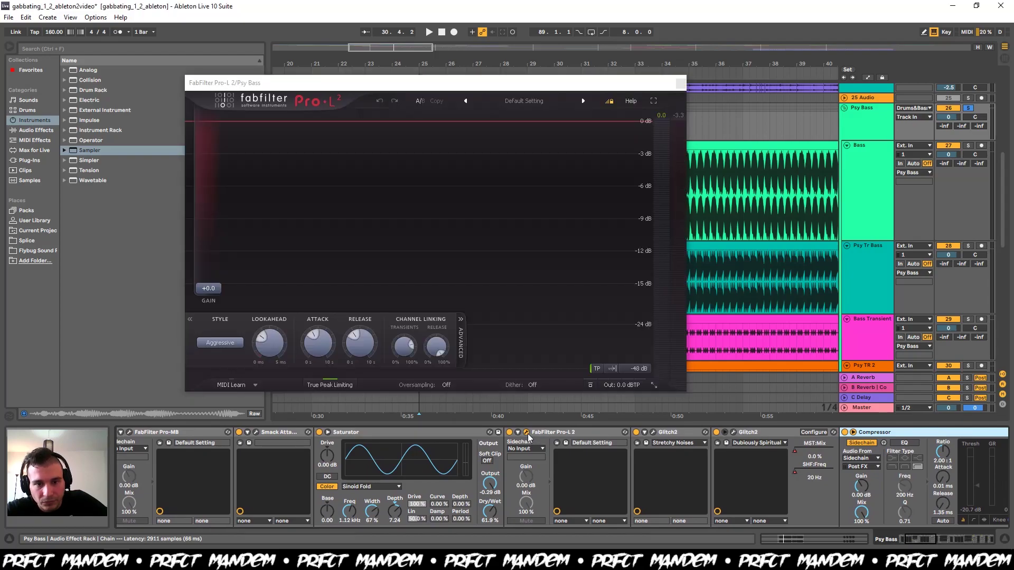
pyautogui.click(526, 431)
pyautogui.scroll(-3, 581, 429)
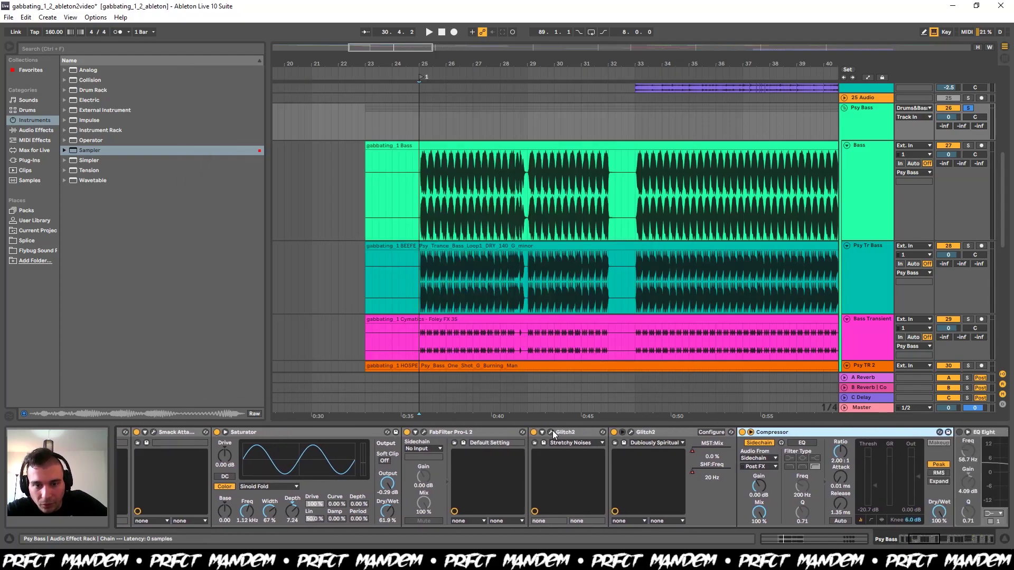
pyautogui.scroll(-3, 585, 434)
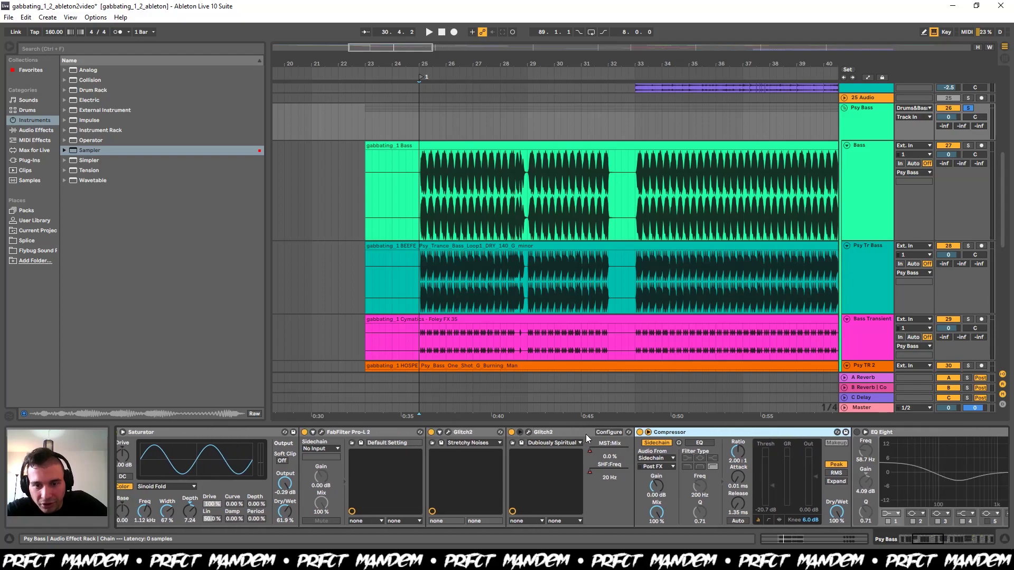
pyautogui.scroll(-2, 585, 433)
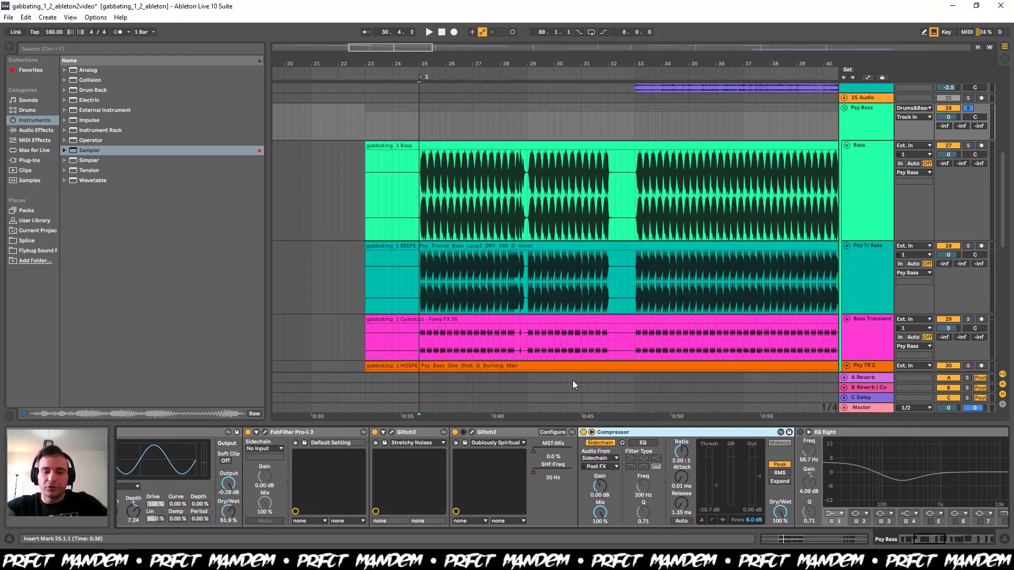
pyautogui.scroll(-7, 636, 433)
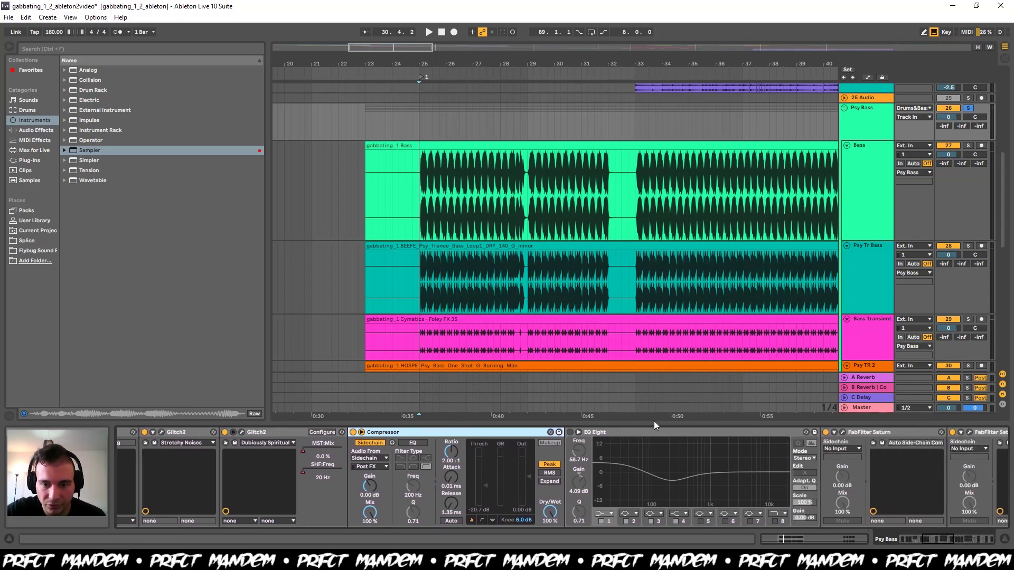
pyautogui.scroll(-7, 641, 449)
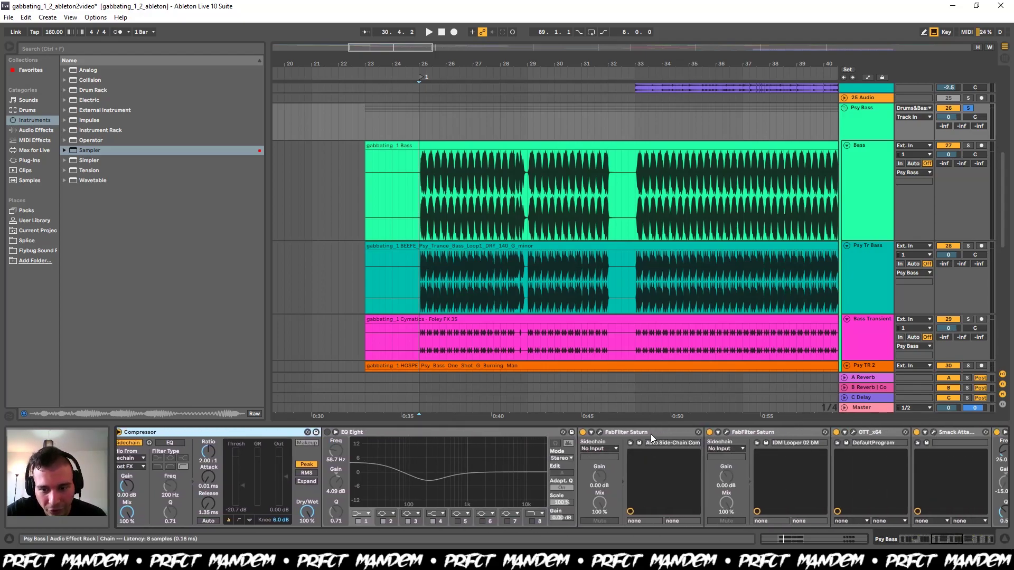
# - Review the rest of the Psy Bass chain: FabFilter Saturn, OTT, Smack Attack, EQ Eight, the DS Kick and Snares sidechain compressors, and FabFilter Pro-L 2
pyautogui.scroll(-3, 651, 434)
pyautogui.scroll(-4, 647, 430)
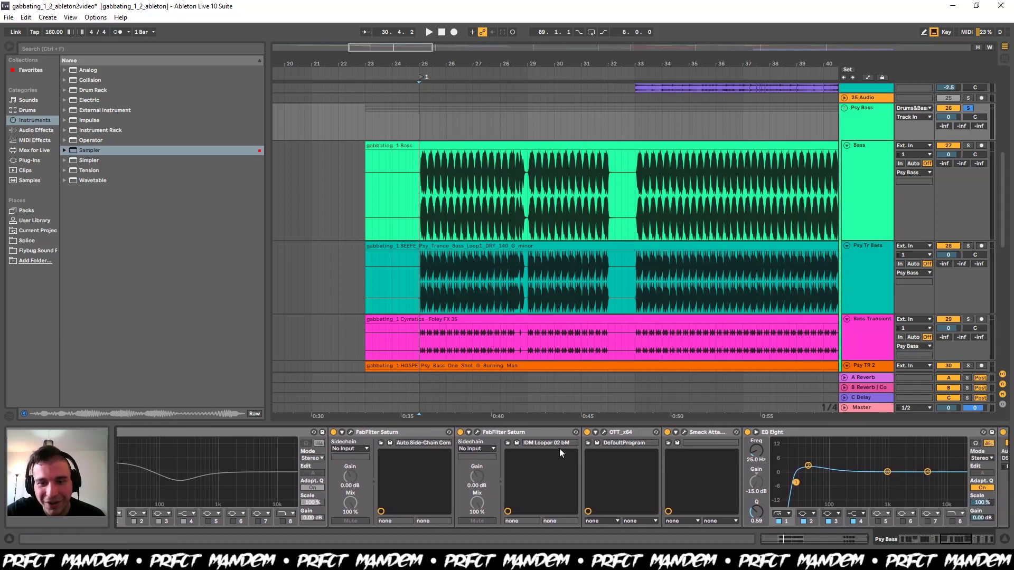
pyautogui.scroll(-3, 638, 441)
pyautogui.scroll(-8, 607, 442)
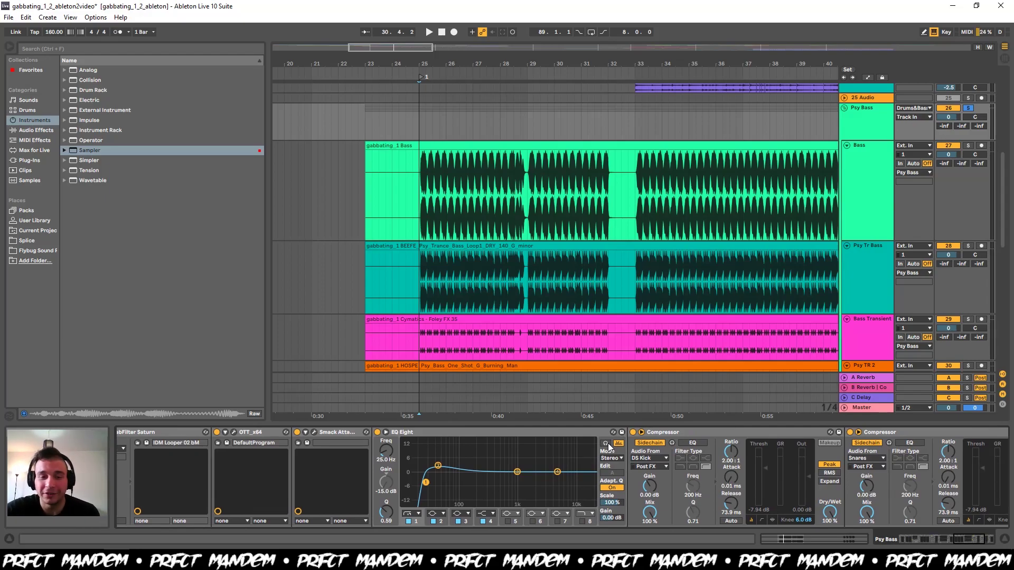
pyautogui.scroll(-5, 608, 445)
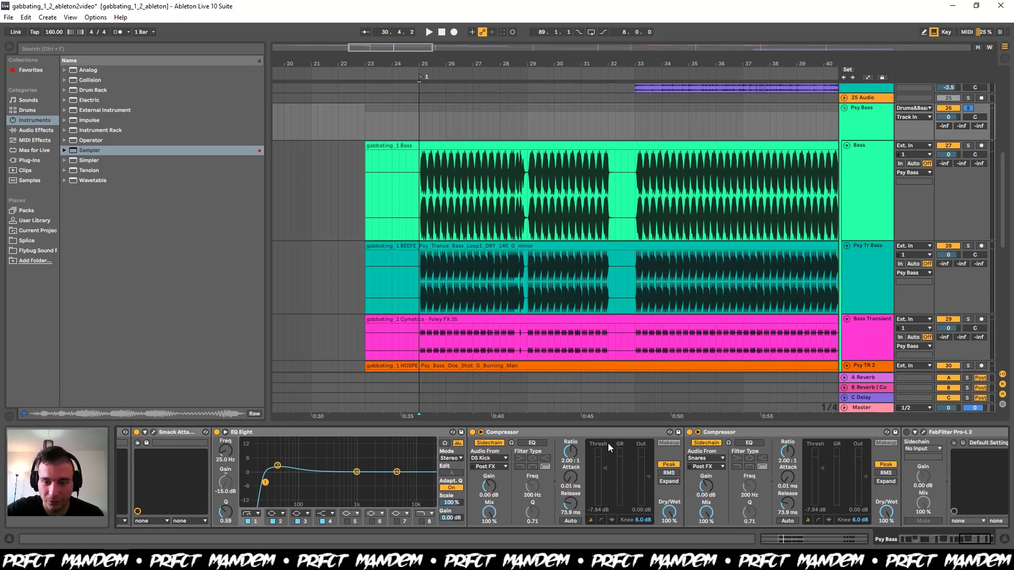
pyautogui.scroll(-2, 607, 442)
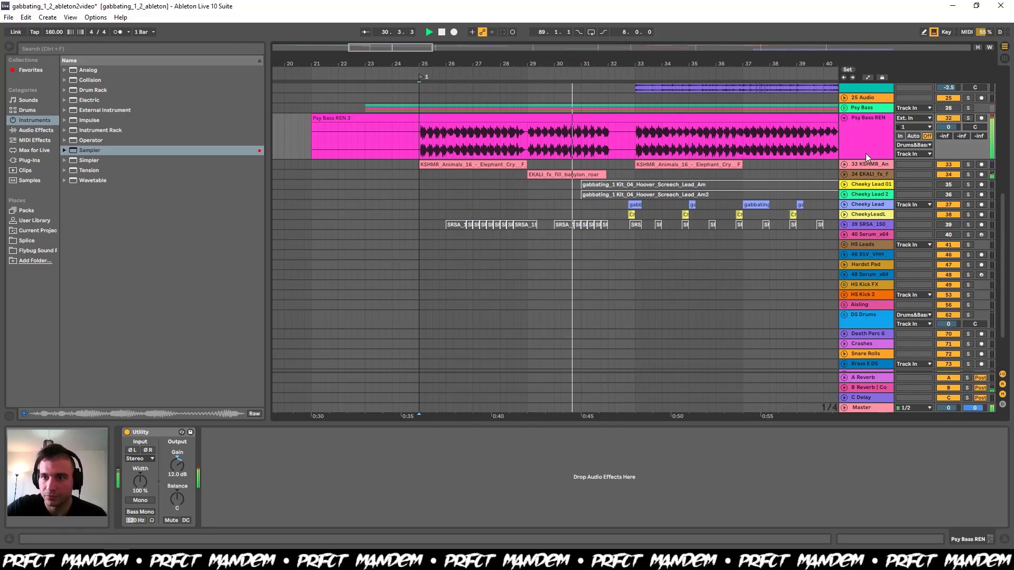
# - Show the automation lanes, play the KSHMR Animals elephant cry from bar 23, and select the EKALI fill track
pyautogui.press('space')
pyautogui.click(866, 163)
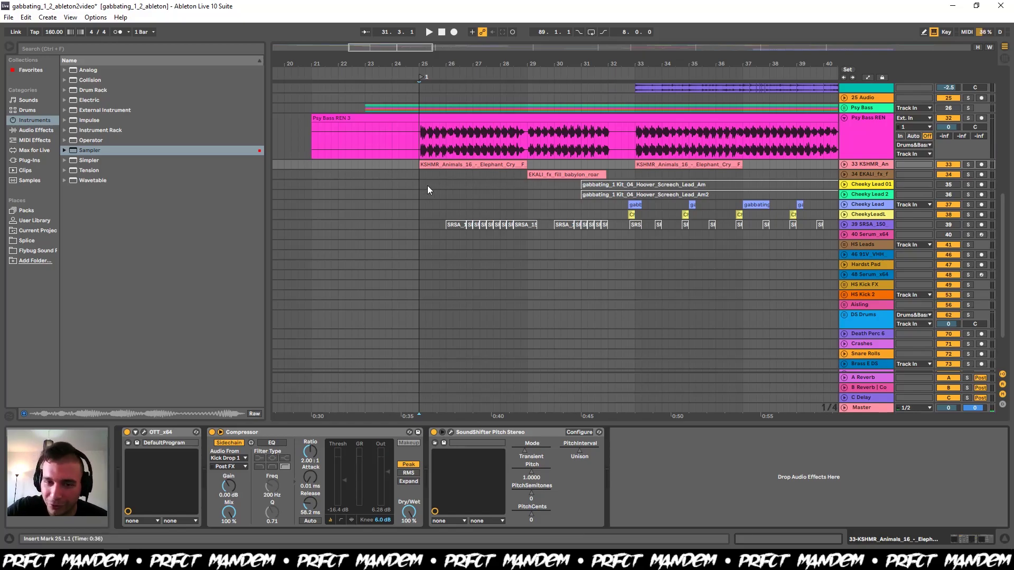
pyautogui.press('a')
pyautogui.click(323, 170)
pyautogui.press('space')
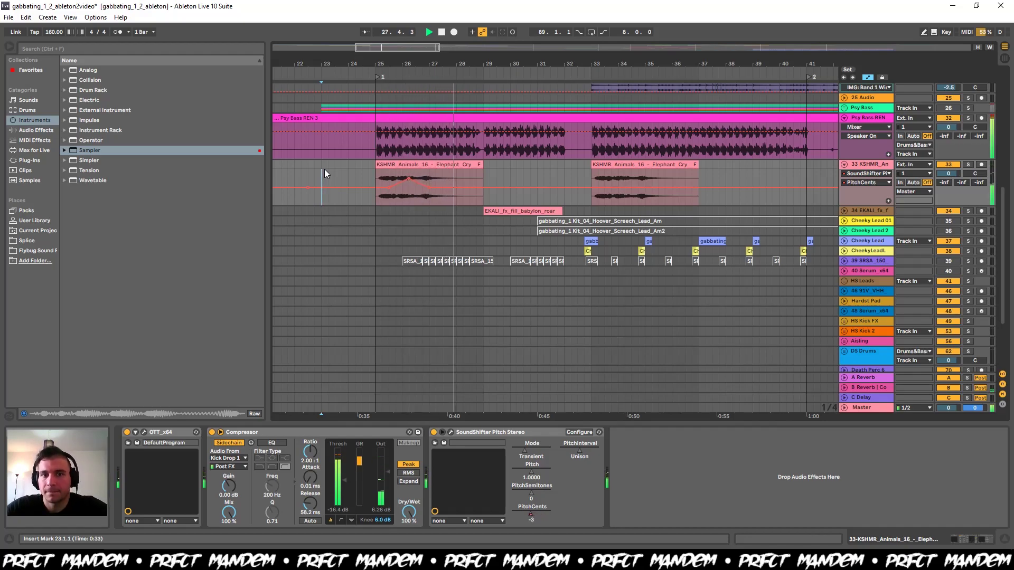
pyautogui.click(511, 211)
pyautogui.press('space')
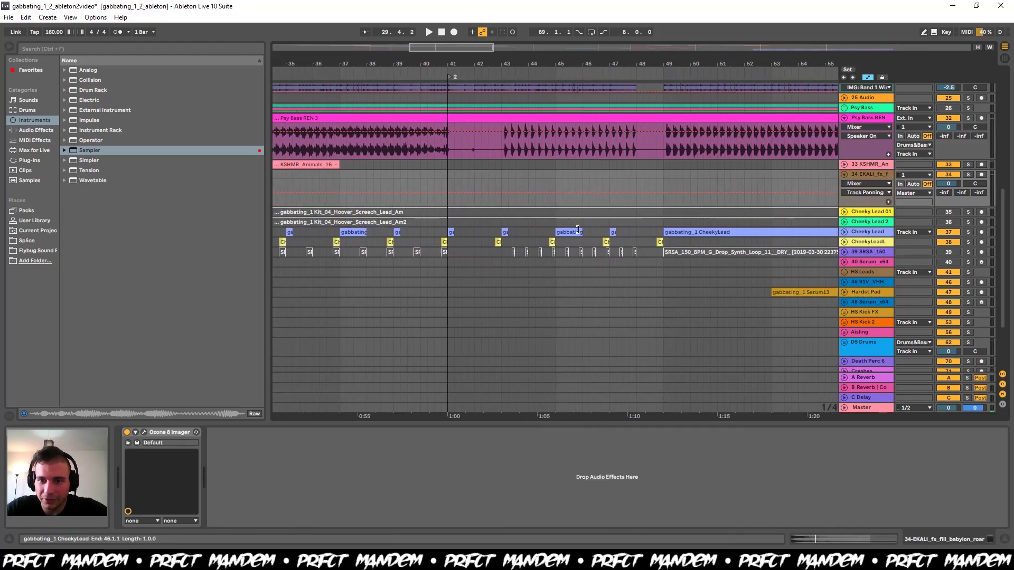
# - Unfold the Cheeky Lead track and play it soloed from bar 49
pyautogui.click(666, 186)
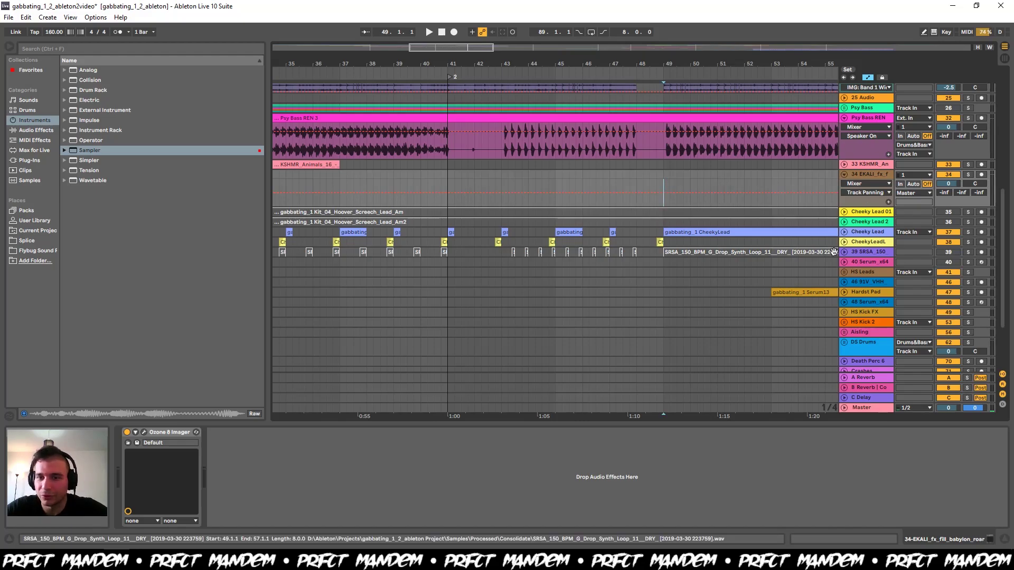
pyautogui.click(843, 233)
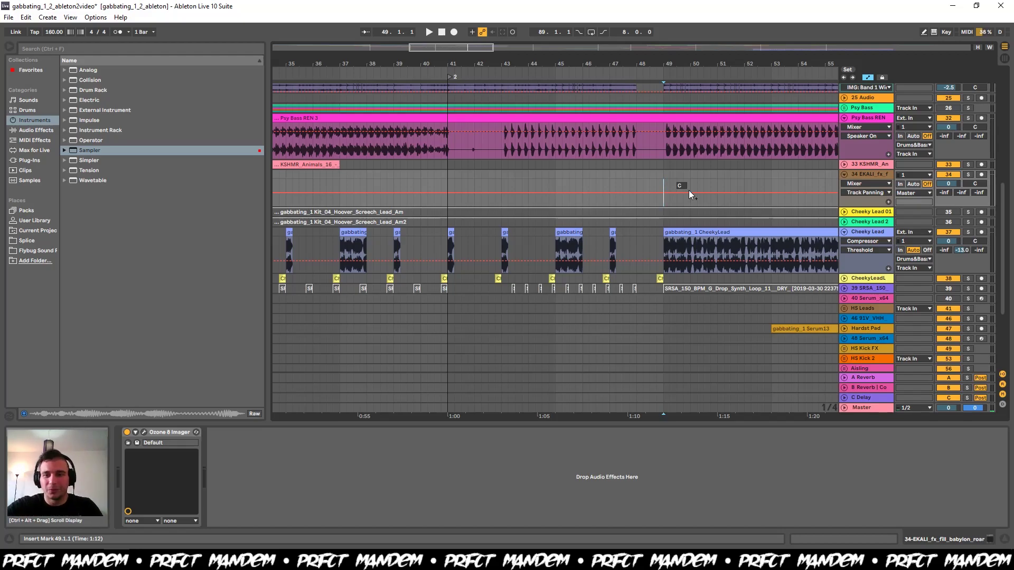
pyautogui.click(968, 232)
pyautogui.press('space')
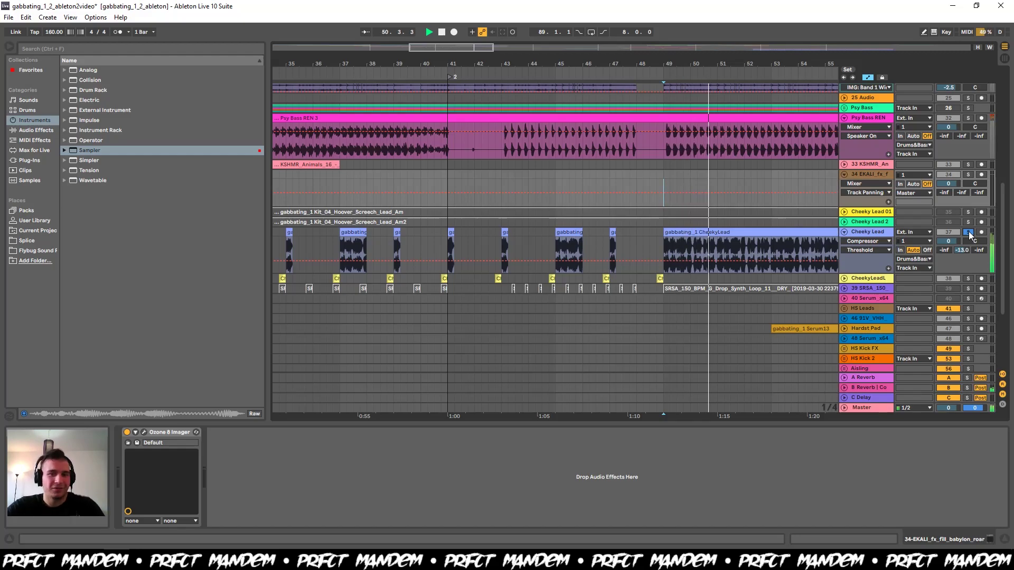
# - Play the soloed Cheeky Lead from bar 47 and review its device chain through to the sidechained compressor
pyautogui.click(609, 243)
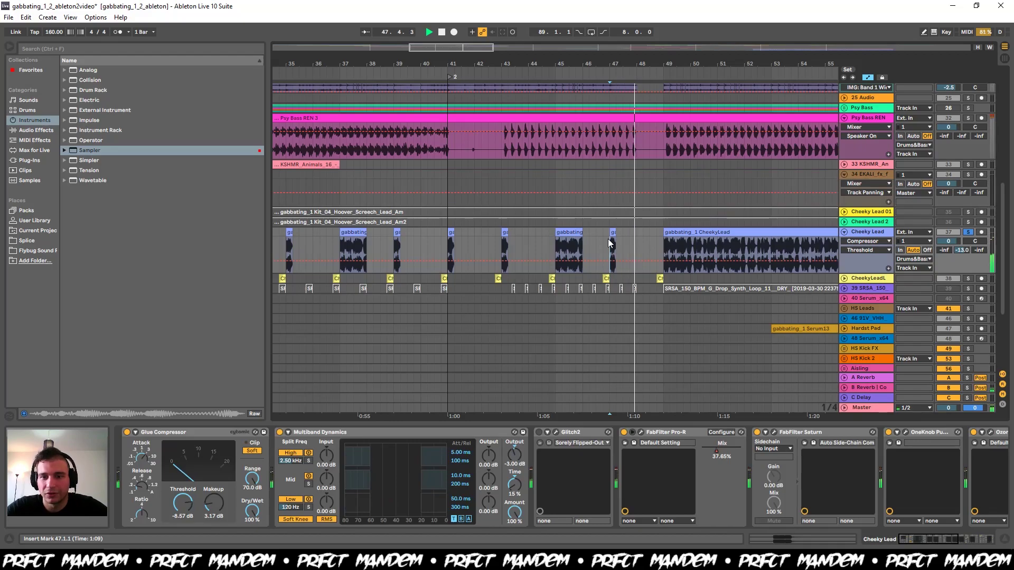
pyautogui.hscroll(5, 686, 475)
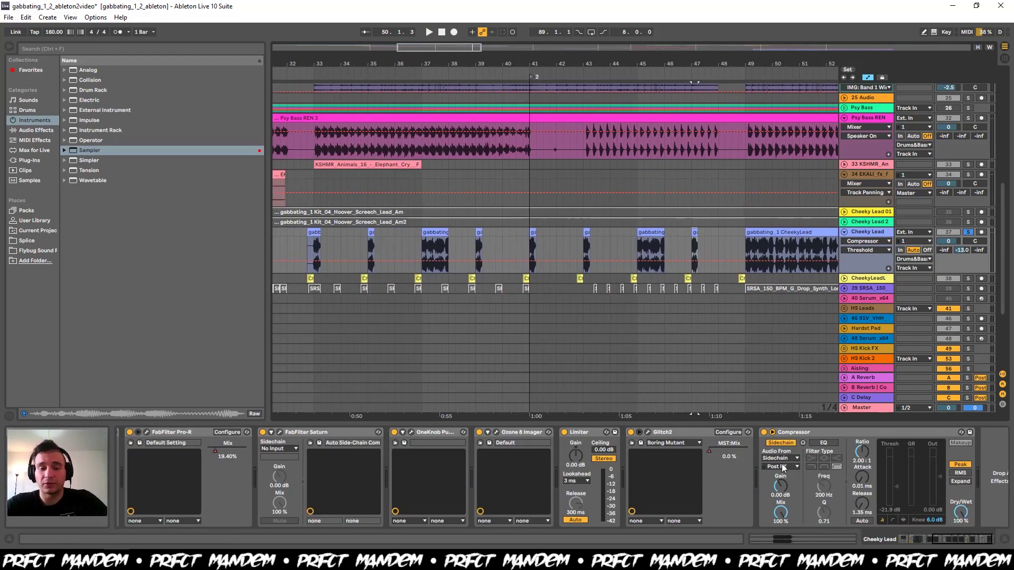
pyautogui.hscroll(-4, 346, 339)
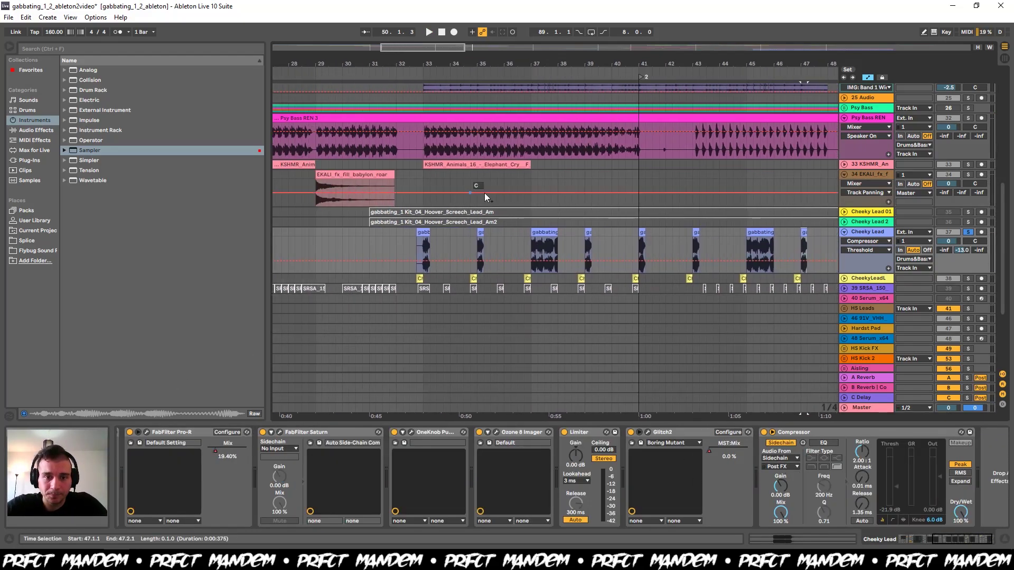
# - Remove the Cheeky Lead solo and play the full mix from bar 45
pyautogui.click(528, 222)
pyautogui.press('space')
pyautogui.hscroll(3, 670, 339)
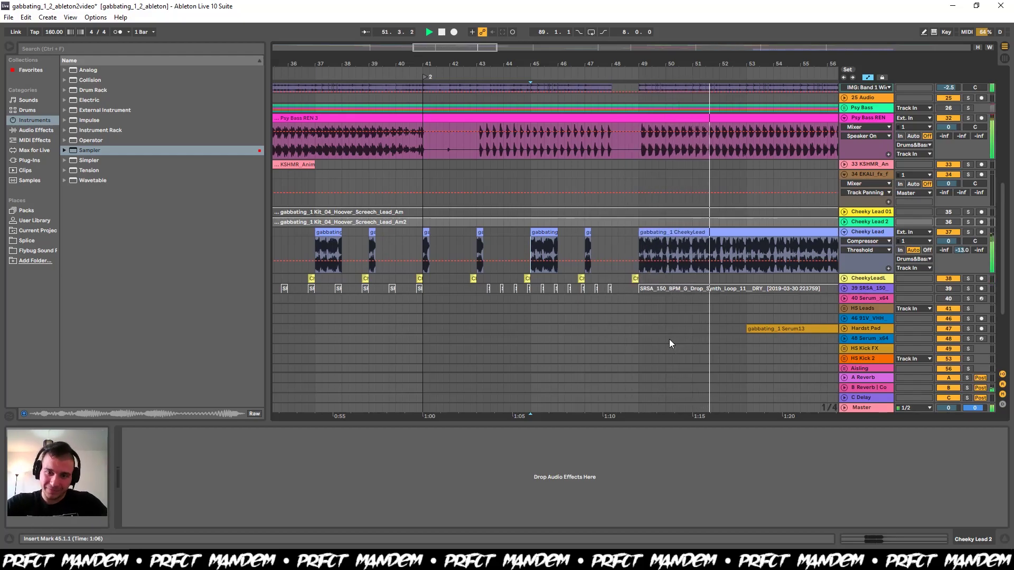
pyautogui.press('space')
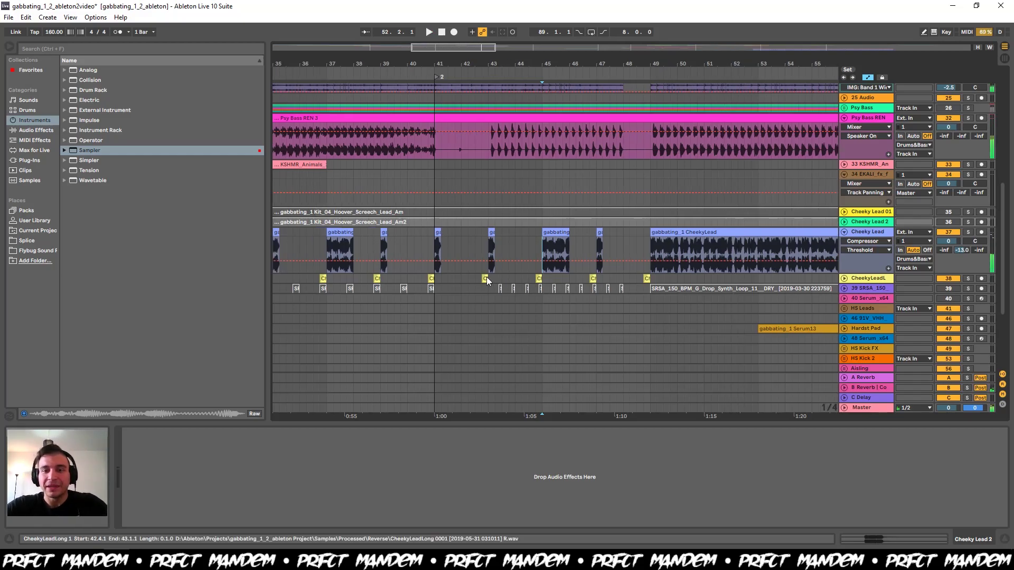
# - Unfold the OrchDrumsRoll track and play it soloed from bar 24 into the first drop
pyautogui.scroll(5, 487, 276)
pyautogui.click(431, 148)
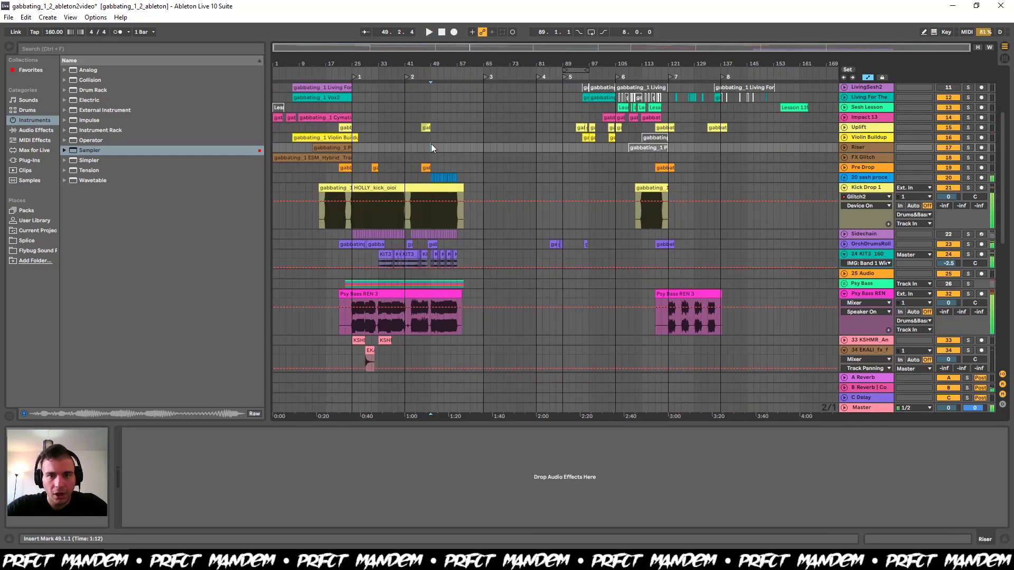
pyautogui.scroll(10, 320, 206)
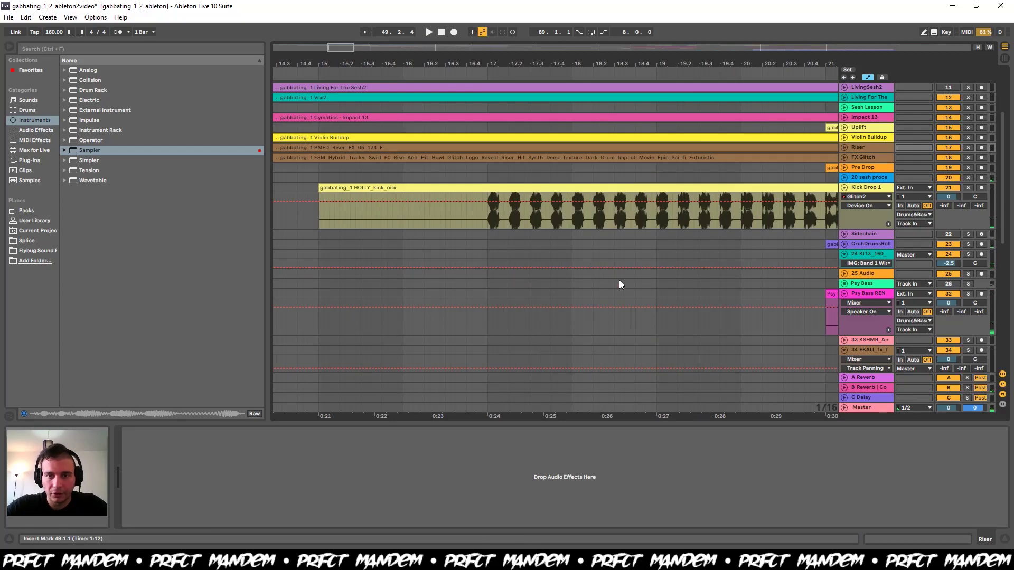
pyautogui.hscroll(8, 618, 284)
pyautogui.click(594, 244)
pyautogui.click(968, 244)
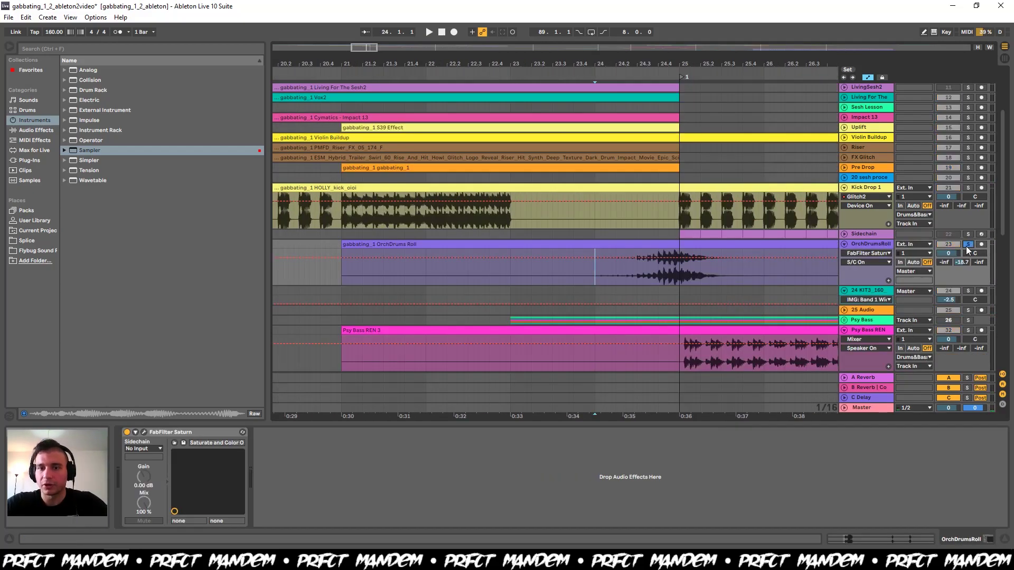
pyautogui.press('space')
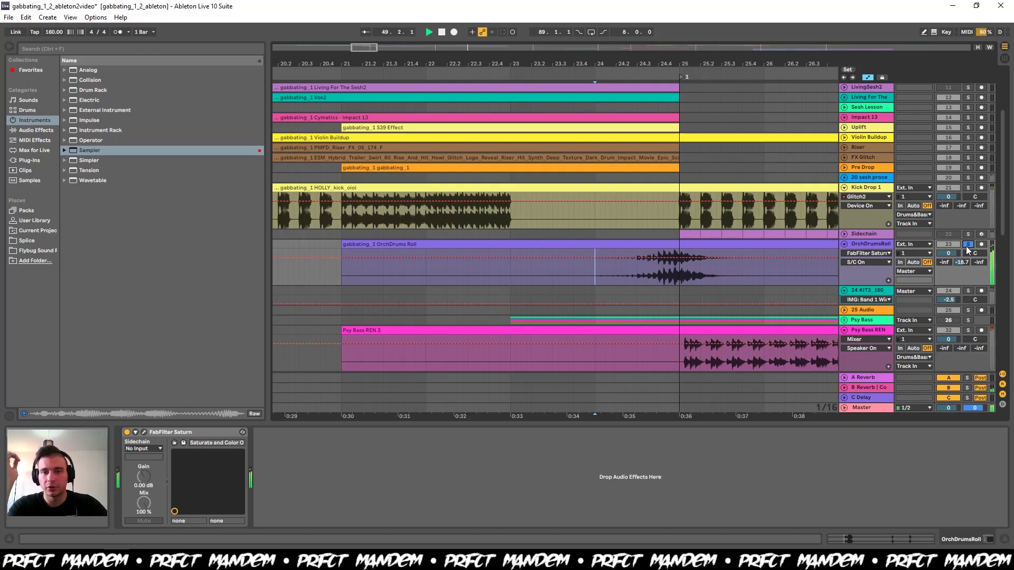
pyautogui.click(680, 274)
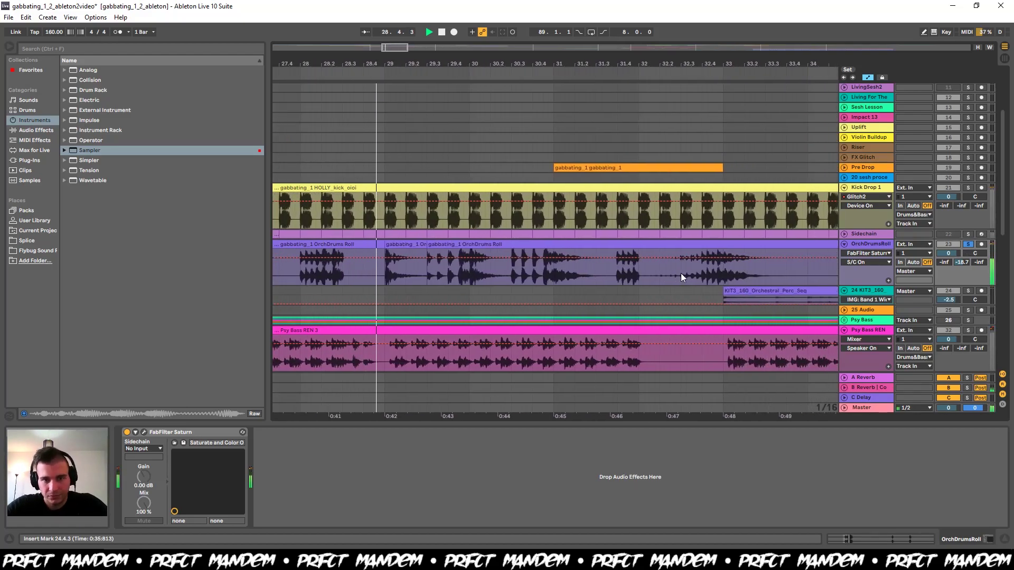
pyautogui.press('space')
# - Play the full mix from 27.4.4, soloing the KIT3_160 orchestral percussion track for a moment to audition it
pyautogui.click(296, 267)
pyautogui.press('space')
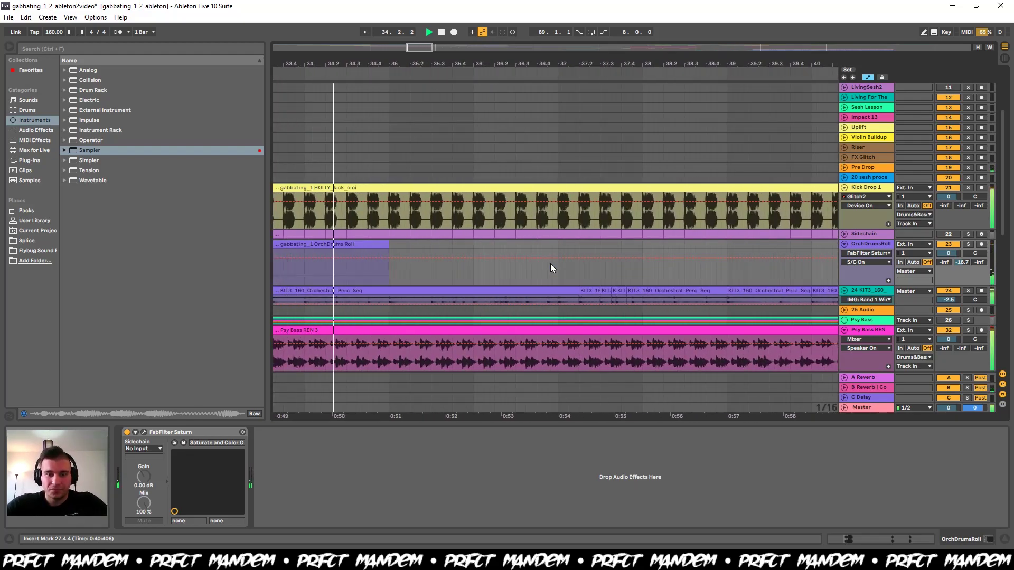
pyautogui.click(968, 291)
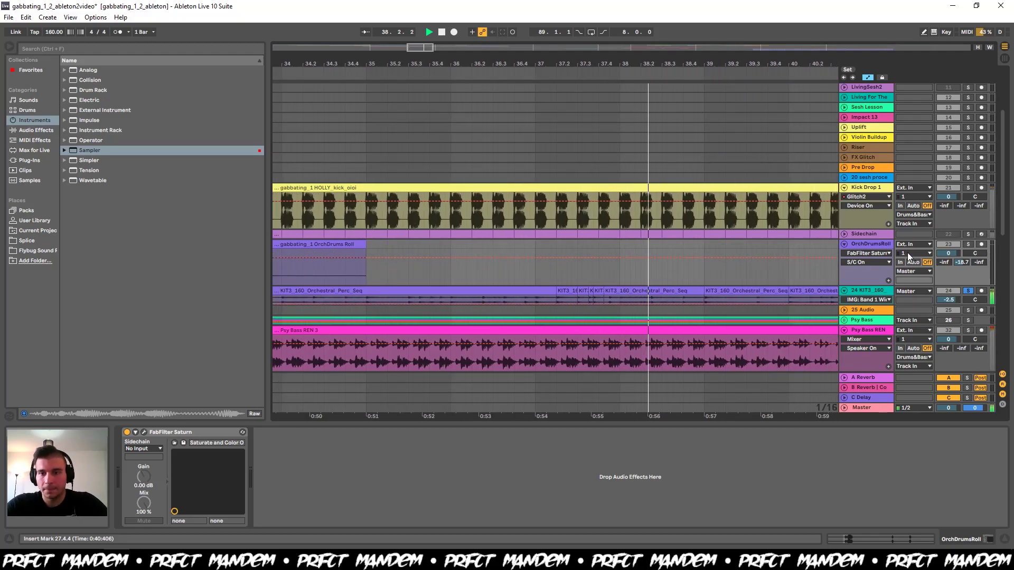
pyautogui.click(968, 292)
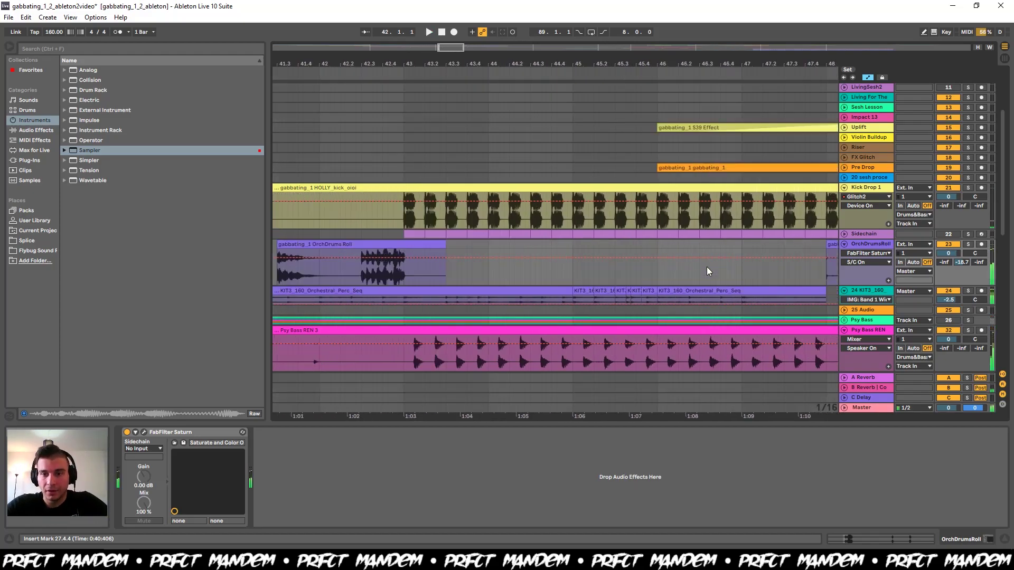
# - Fold all unfolded tracks in the arrangement at once and clear the selection
pyautogui.scroll(-10, 673, 259)
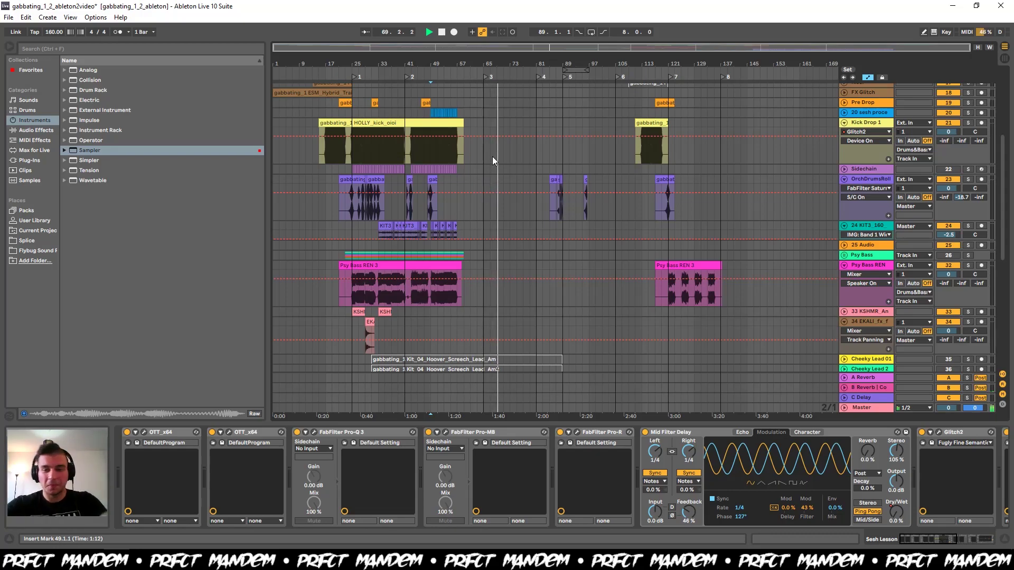
pyautogui.scroll(-3, 492, 157)
pyautogui.scroll(5, 492, 156)
pyautogui.scroll(5, 492, 157)
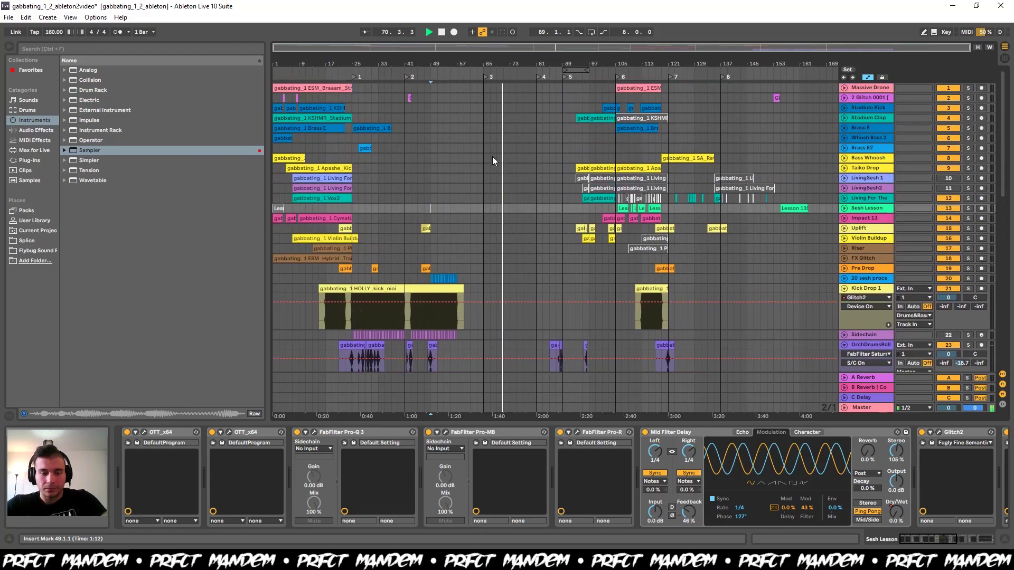
pyautogui.hotkey('ctrl', 'a')
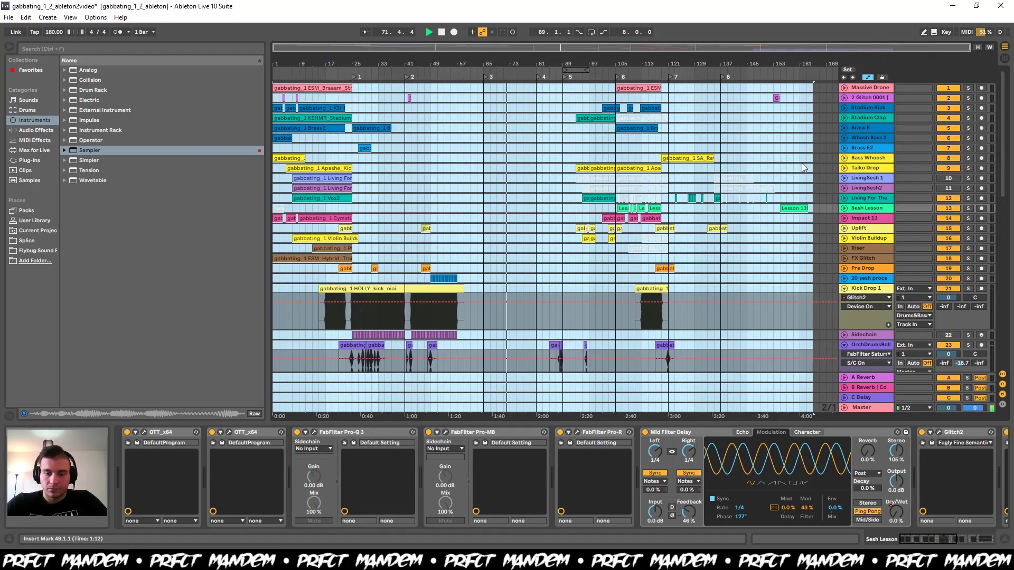
pyautogui.hotkey('alt', 'u')
pyautogui.hotkey('alt', 'u')
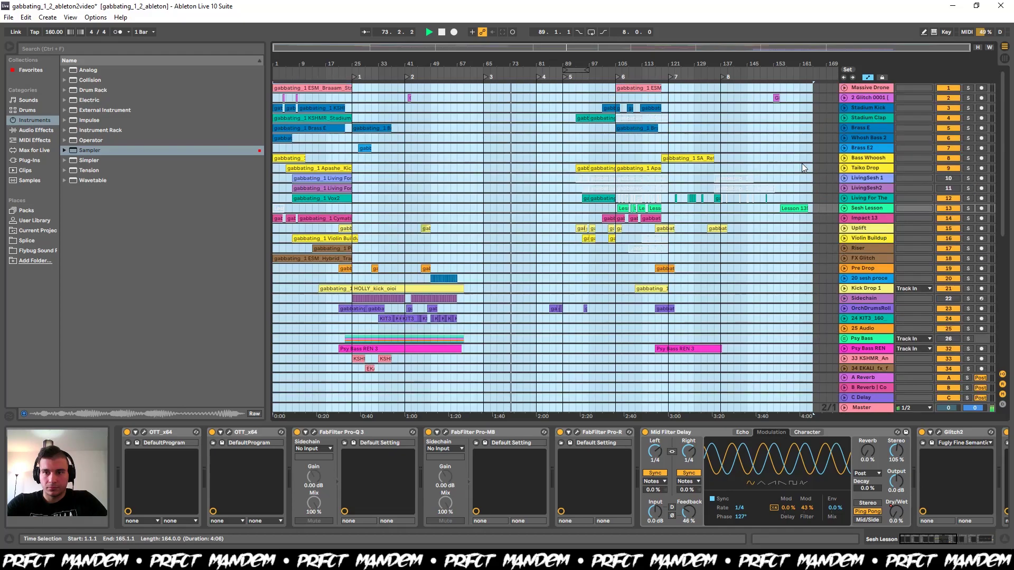
pyautogui.click(820, 165)
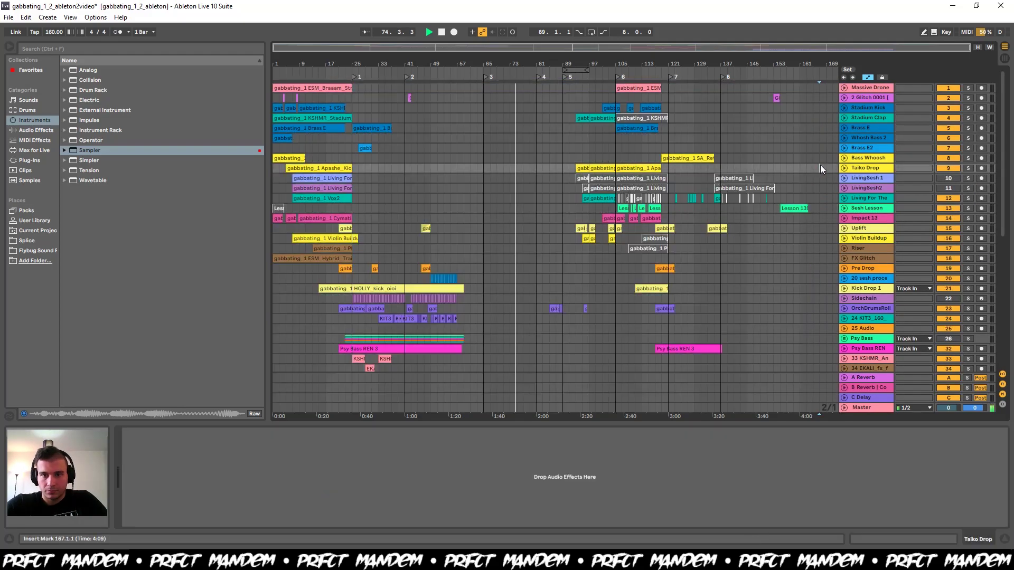
# - Unfold the vocal group holding the Vox Main, Vox Shout and VIntro tracks
pyautogui.scroll(-10, 533, 229)
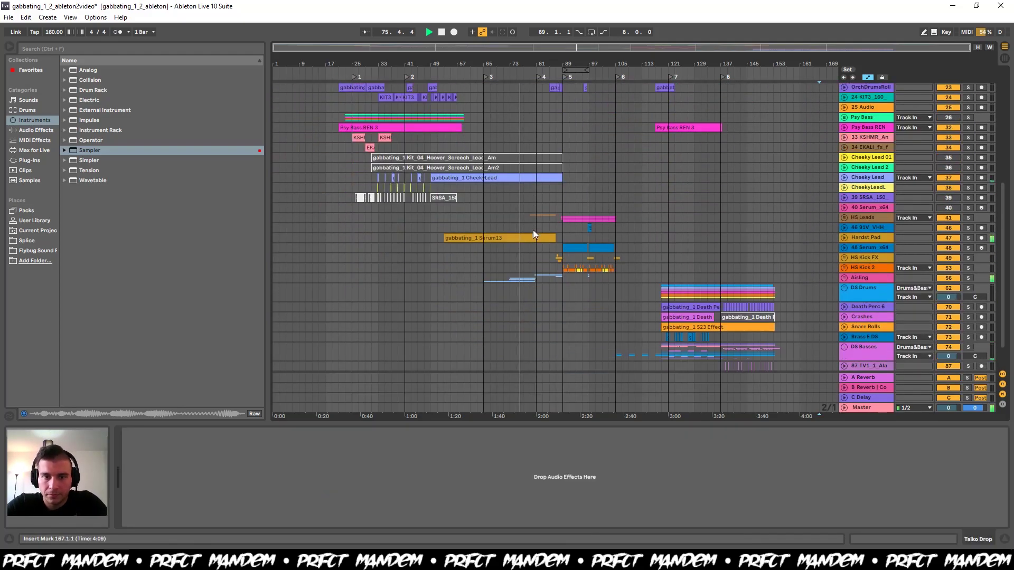
pyautogui.scroll(-2, 533, 230)
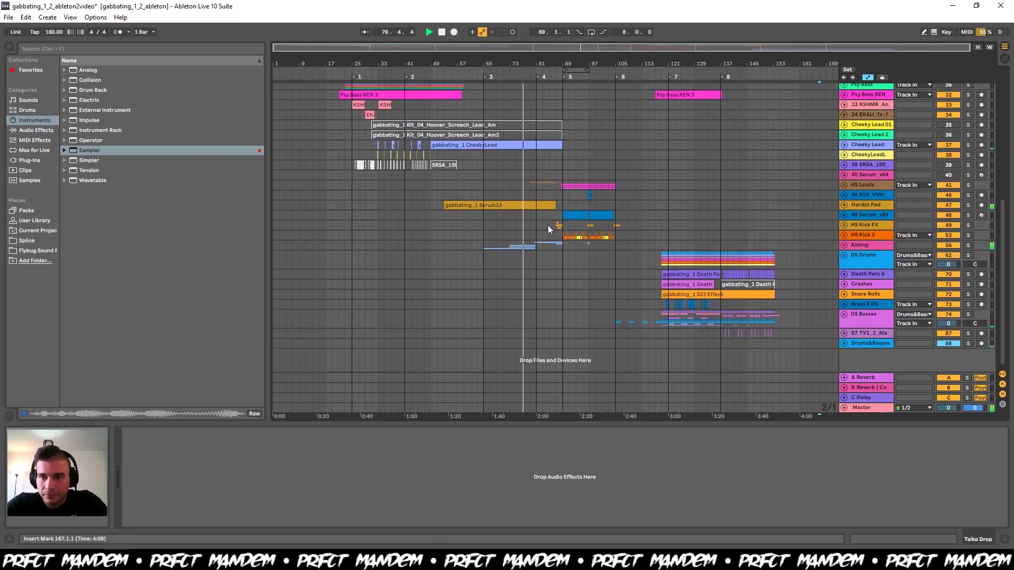
pyautogui.click(844, 245)
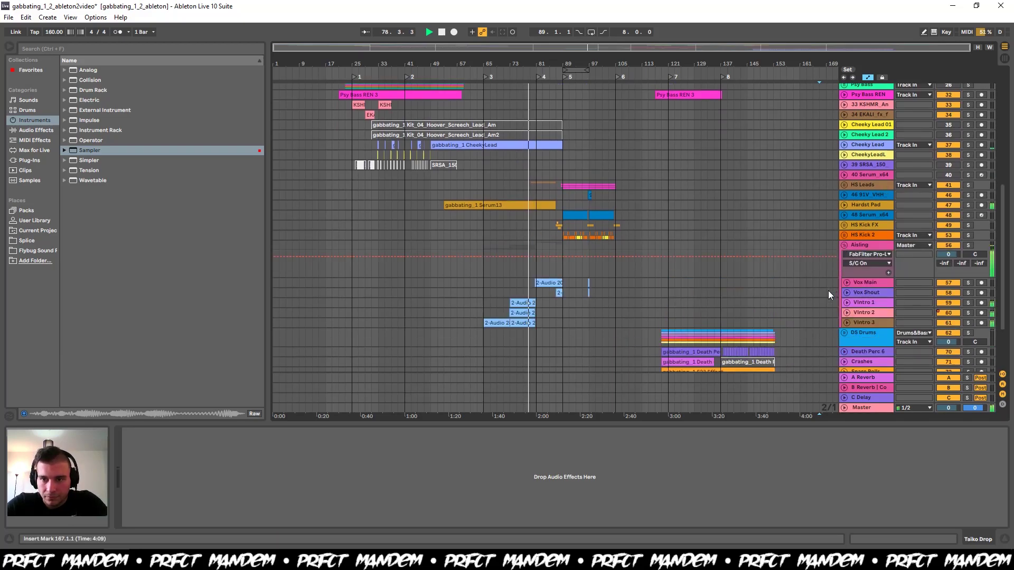
pyautogui.scroll(-4, 800, 258)
pyautogui.scroll(-1, 802, 254)
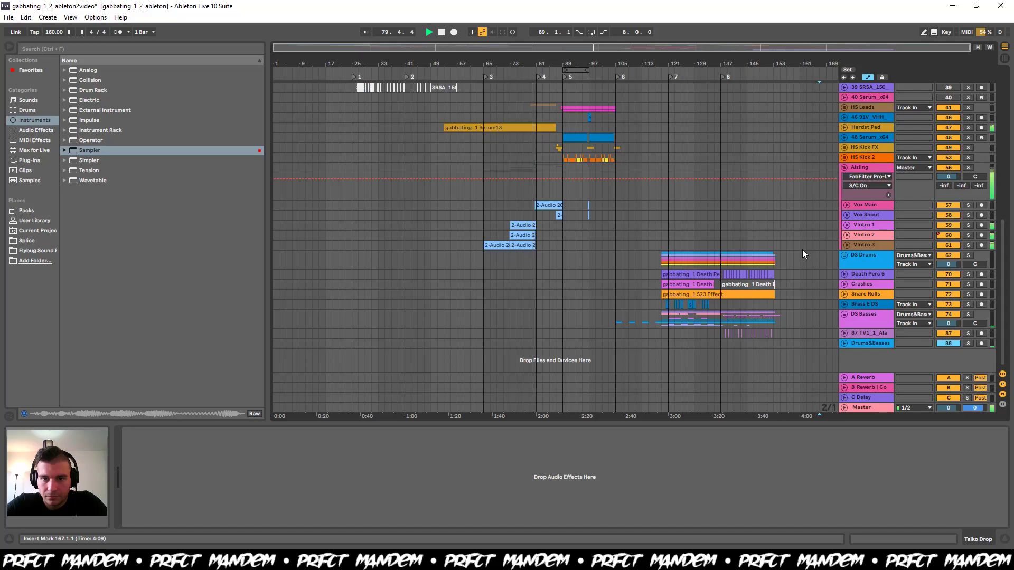
# - Unfold the Hardst Pad track to show its Serum13 clip waveform
pyautogui.scroll(7, 803, 254)
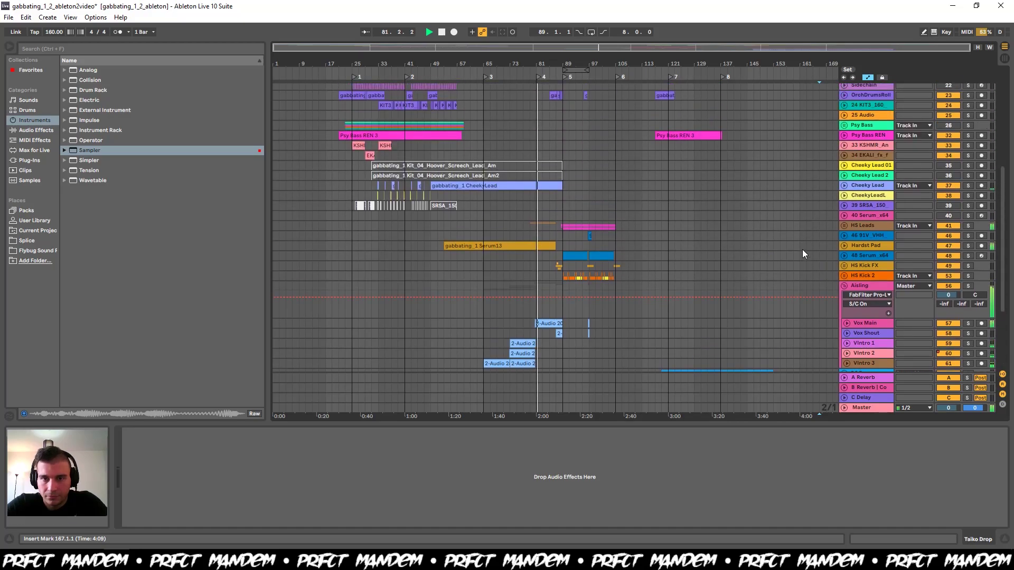
pyautogui.scroll(6, 802, 254)
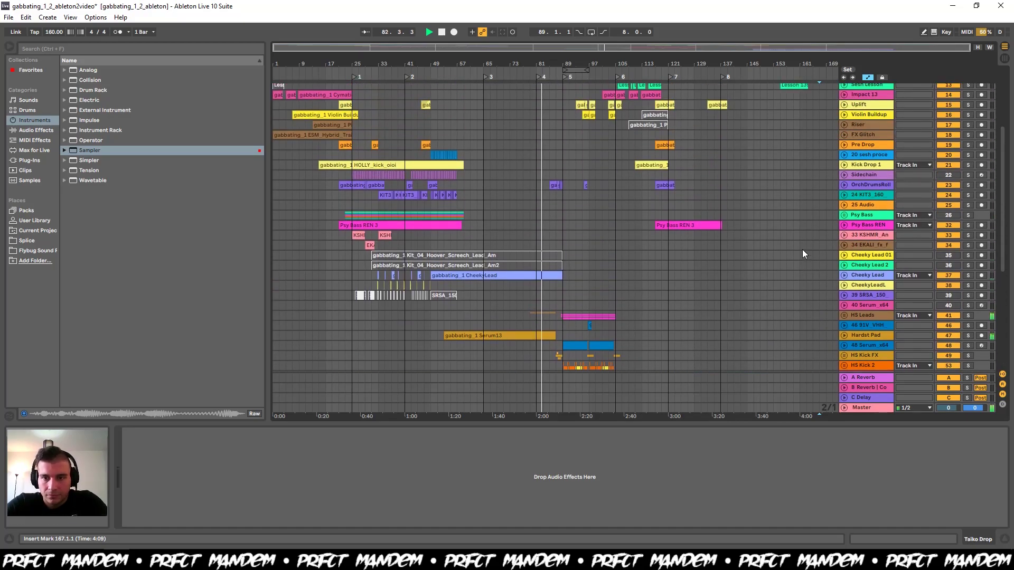
pyautogui.click(844, 336)
pyautogui.scroll(-10, 735, 308)
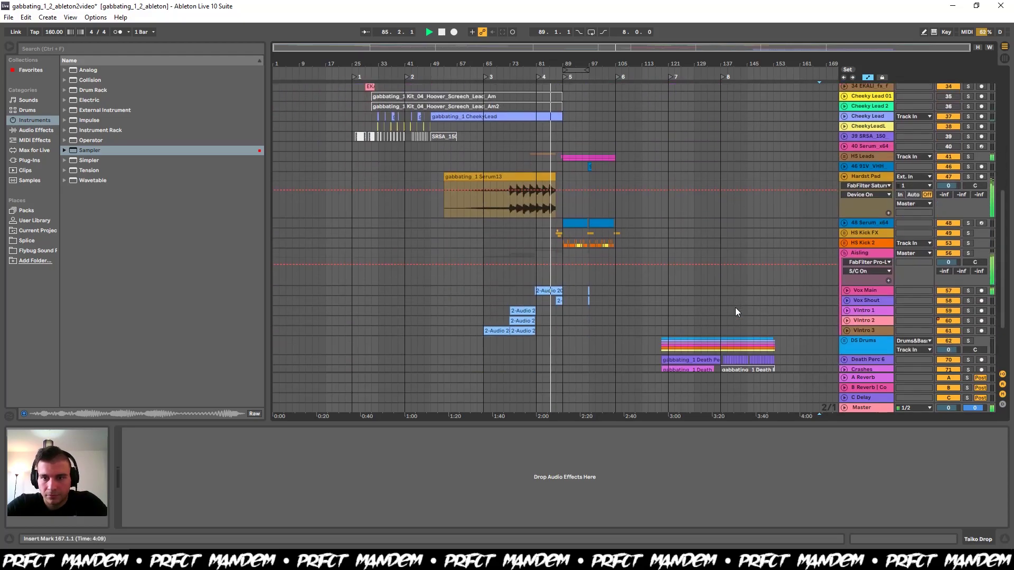
# - Unfold the HS Kick 2, HS Kick FX and HS Leads groups to show their tracks in the arrangement
pyautogui.scroll(3, 735, 309)
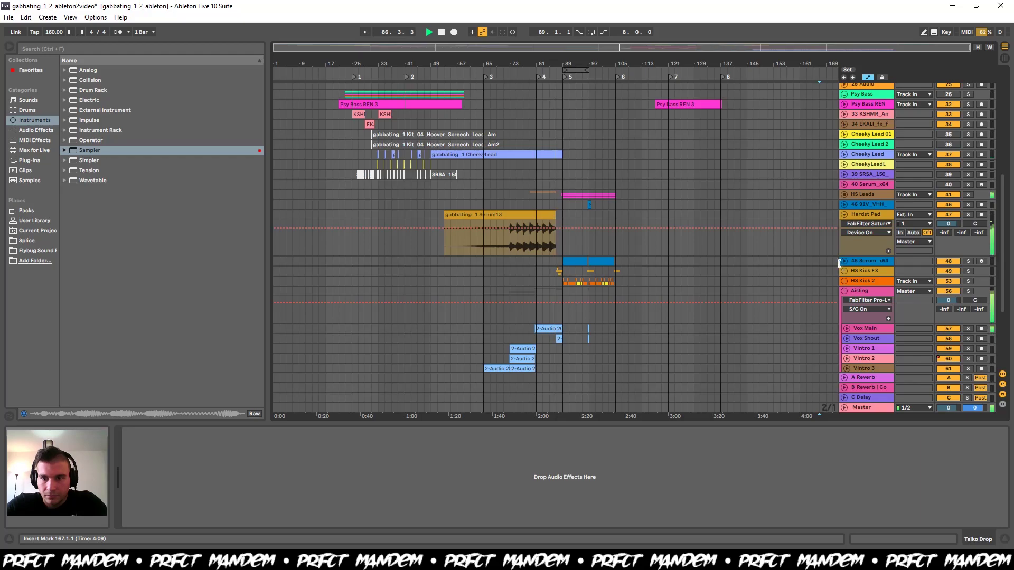
pyautogui.click(844, 281)
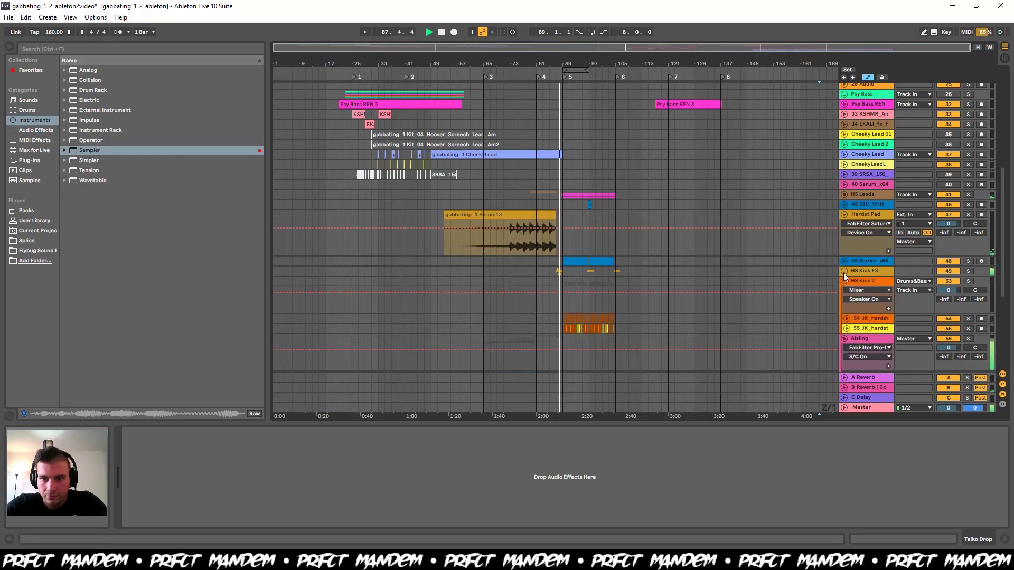
pyautogui.click(845, 271)
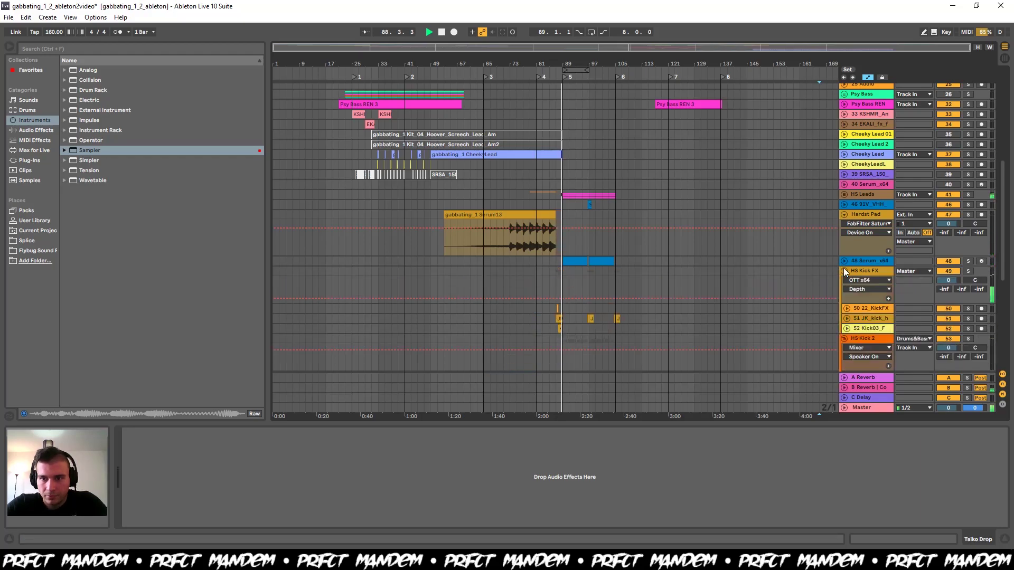
pyautogui.click(844, 194)
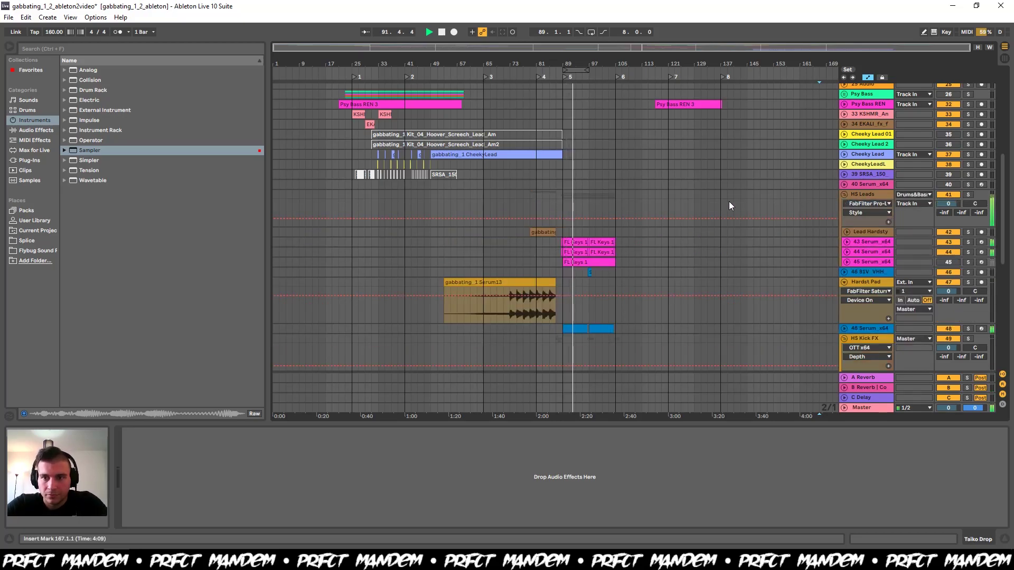
# - Listen to the HS leads and kicks section through to bar 105, looking over its unfolded tracks, and stop playback there
pyautogui.scroll(-5, 729, 202)
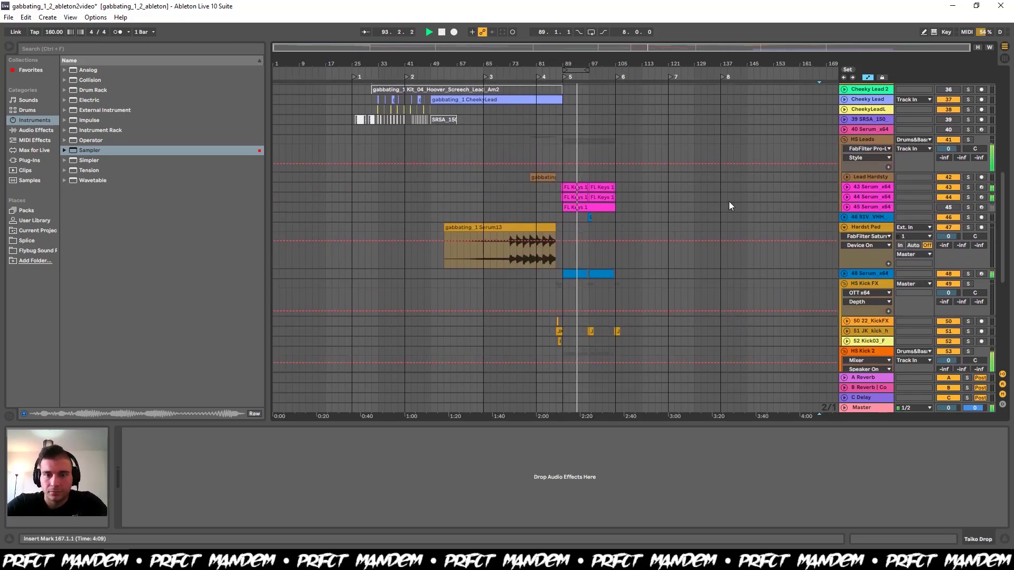
pyautogui.scroll(-3, 729, 202)
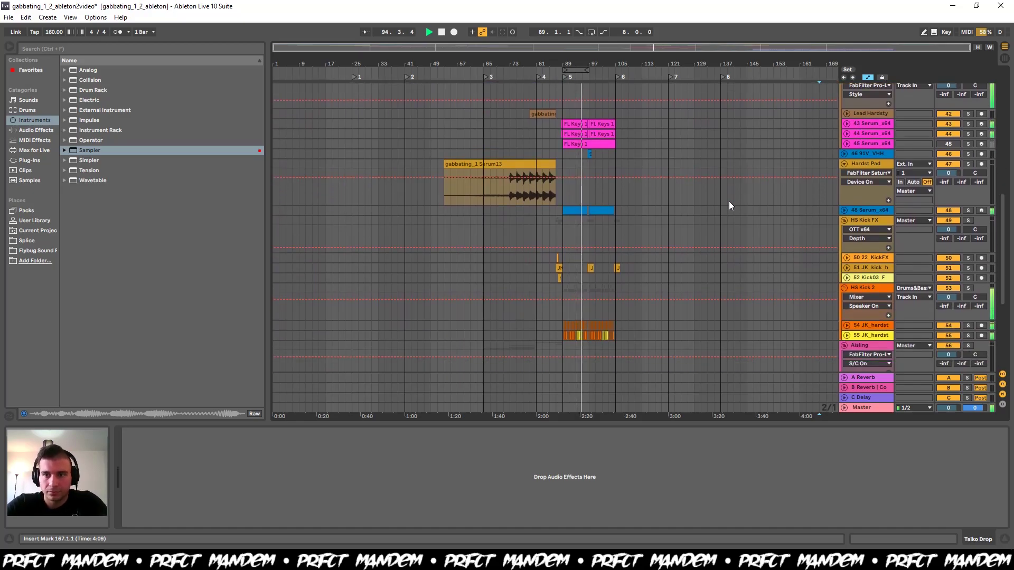
pyautogui.scroll(-1, 730, 205)
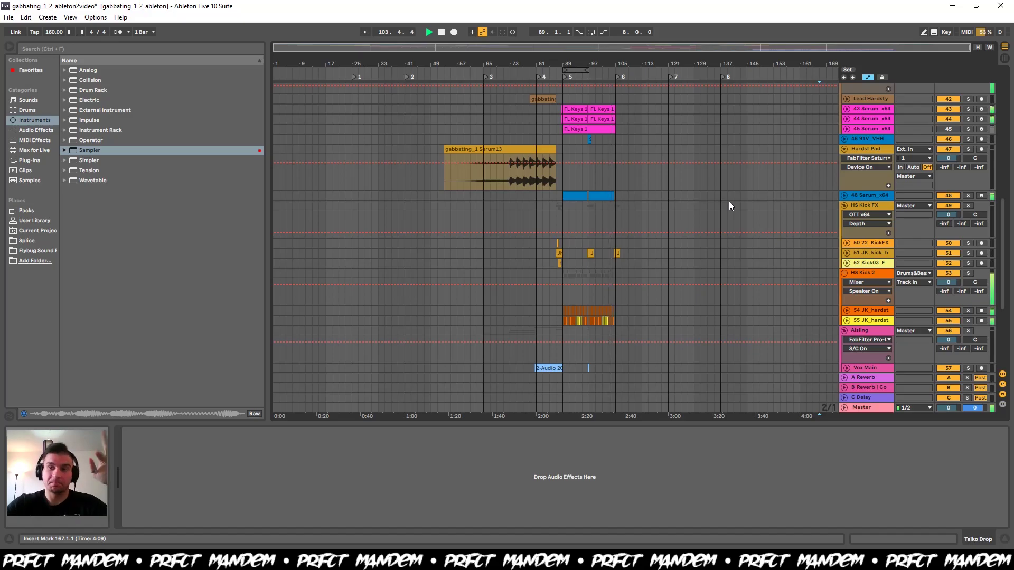
pyautogui.press('space')
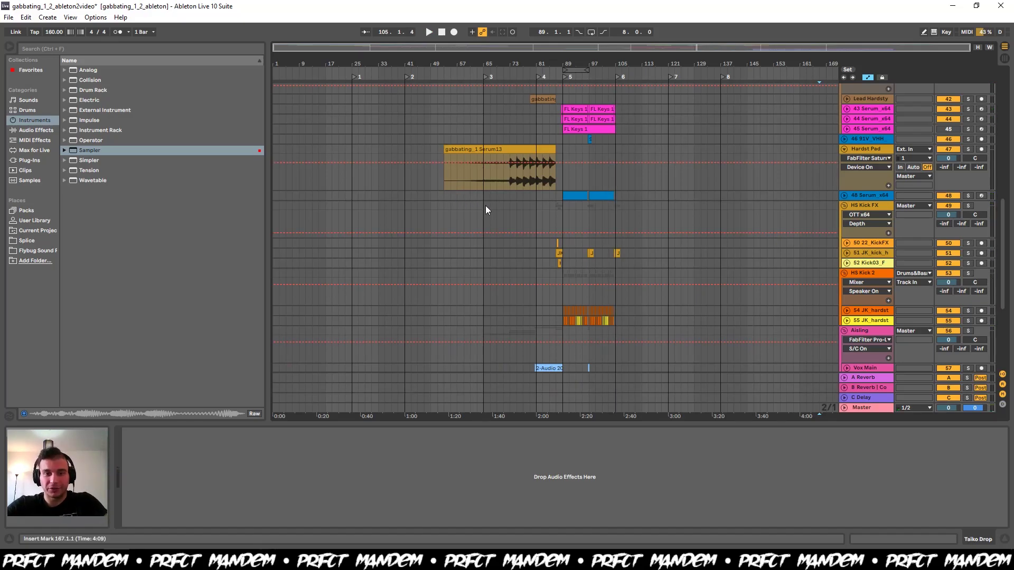
pyautogui.scroll(6, 486, 206)
pyautogui.scroll(-3, 486, 206)
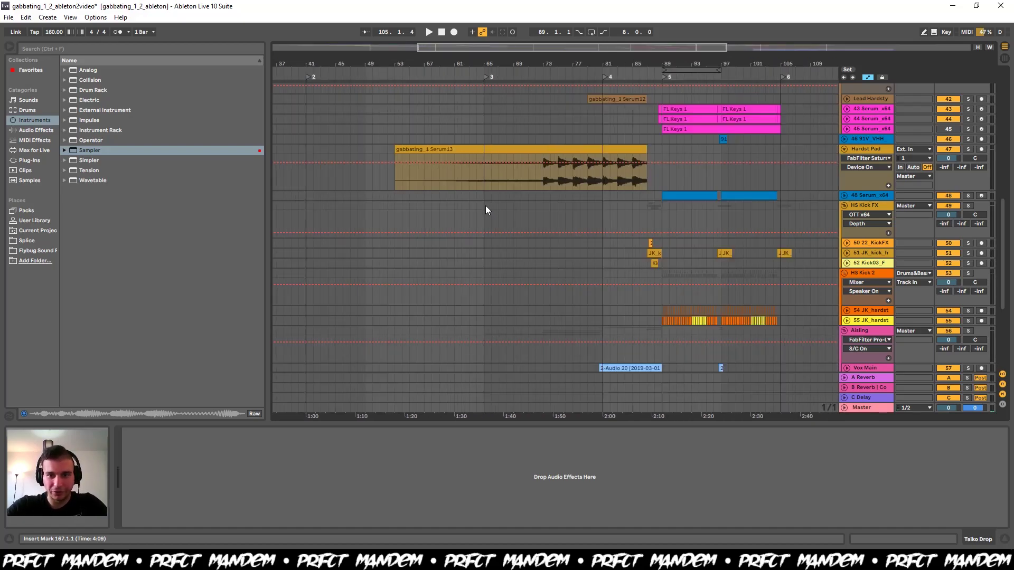
pyautogui.scroll(-3, 486, 210)
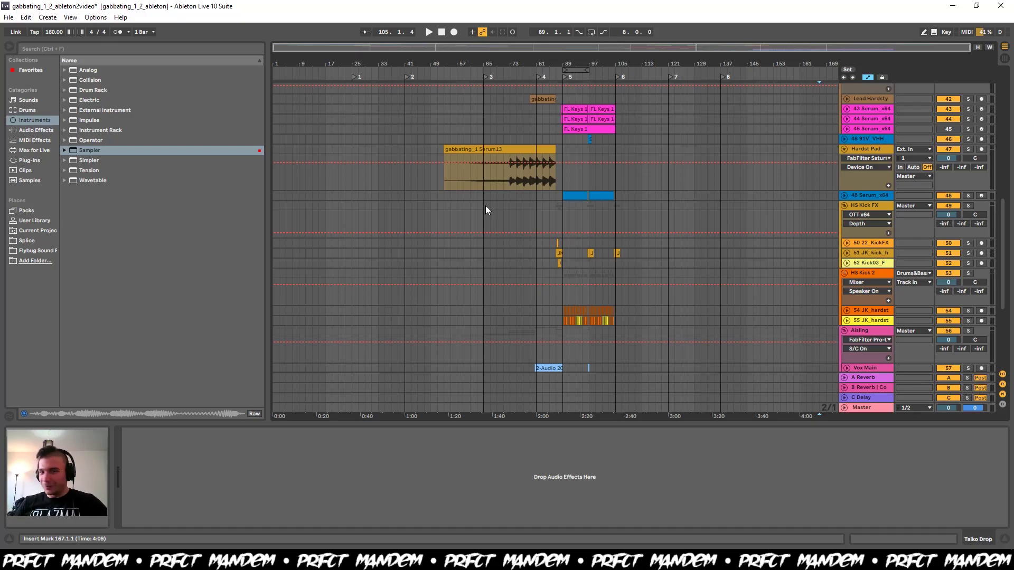
# - Solo the HS Kick 2 group and audition it from bar 89
pyautogui.click(968, 274)
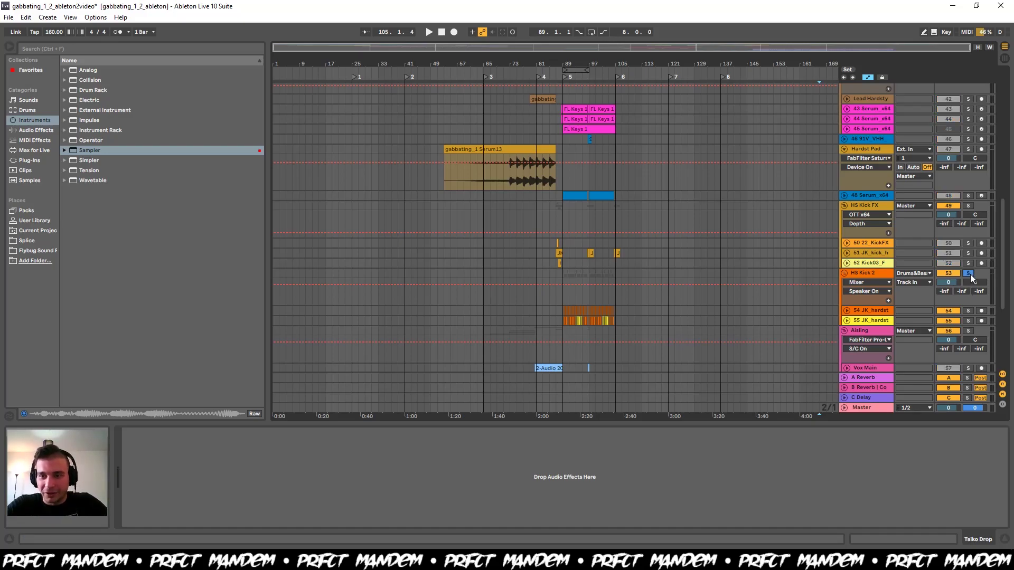
pyautogui.click(565, 225)
pyautogui.press('space')
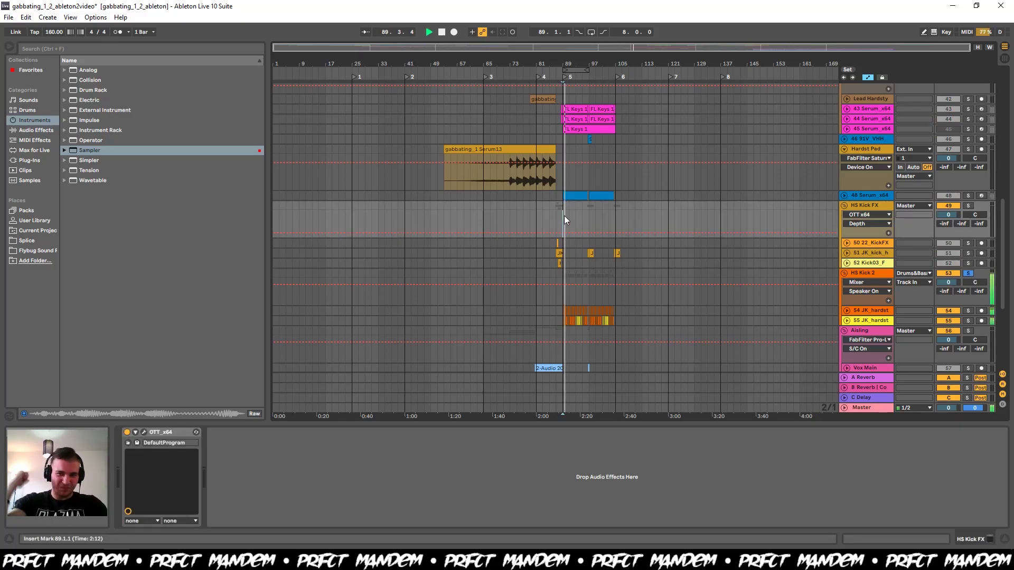
pyautogui.press('space')
# - Solo the VIntro 3 vocal track and audition it from bar 65 with the vocal tracks' waveforms enlarged
pyautogui.scroll(-5, 482, 234)
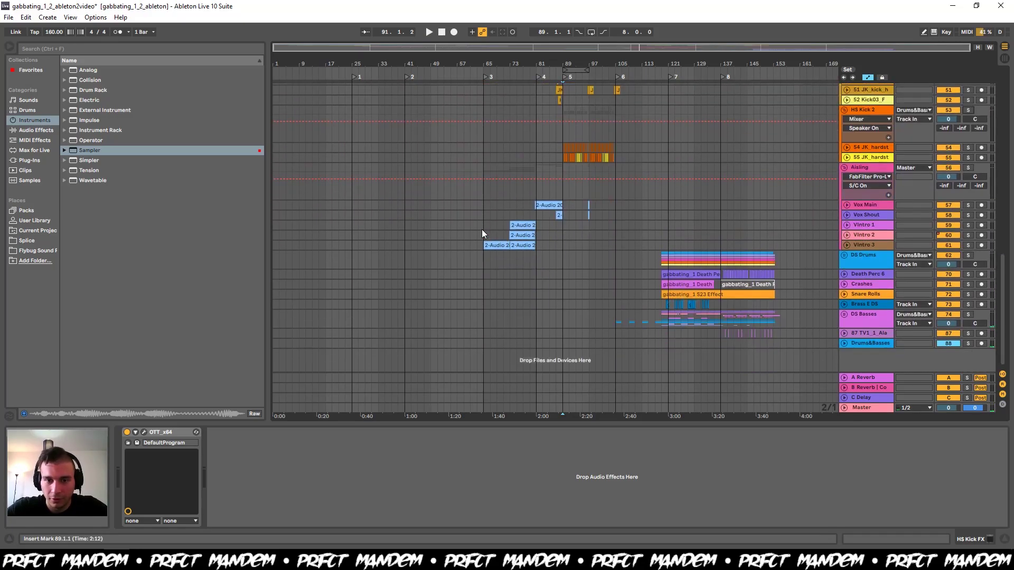
pyautogui.click(483, 217)
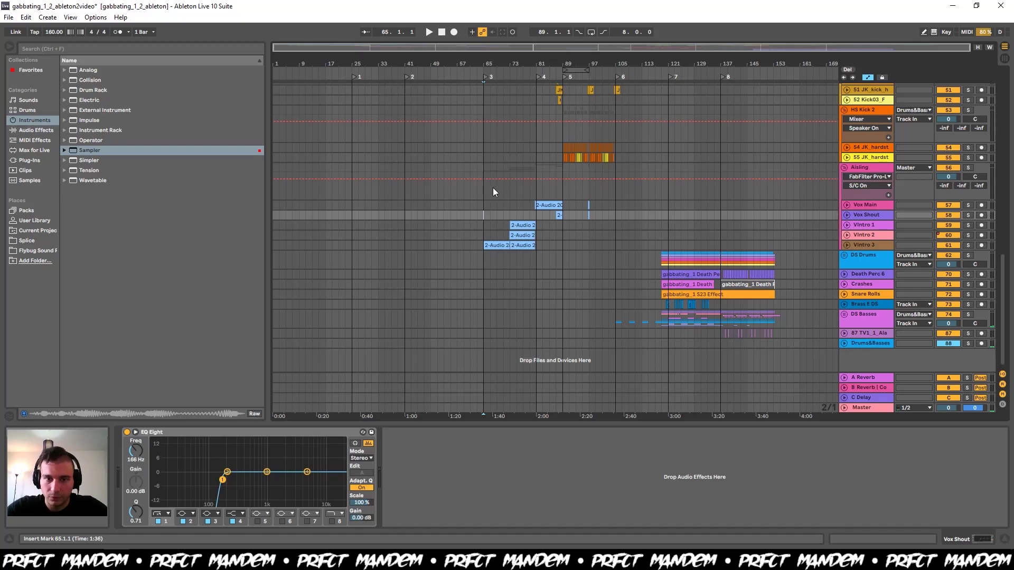
pyautogui.press('+')
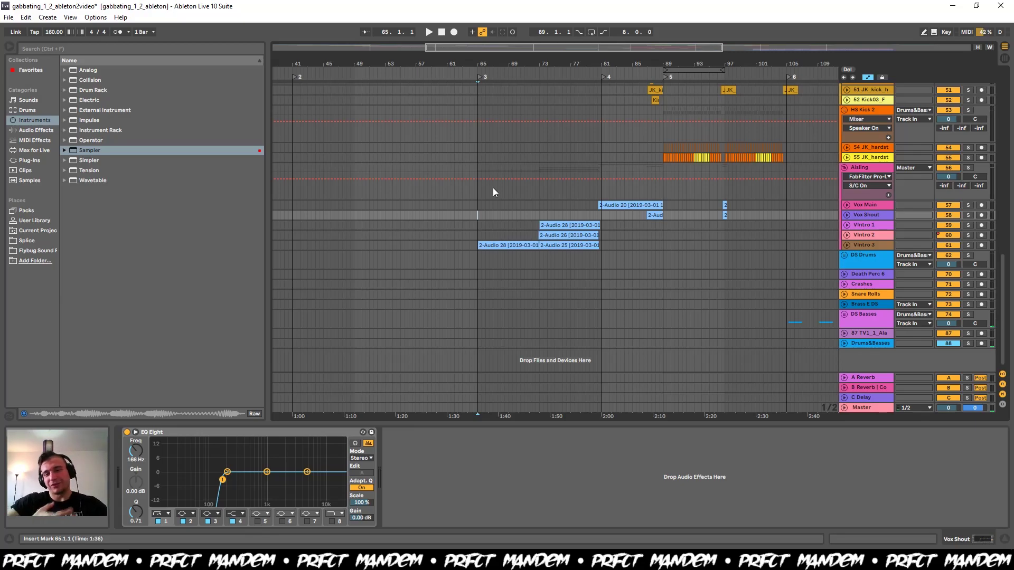
pyautogui.press('h')
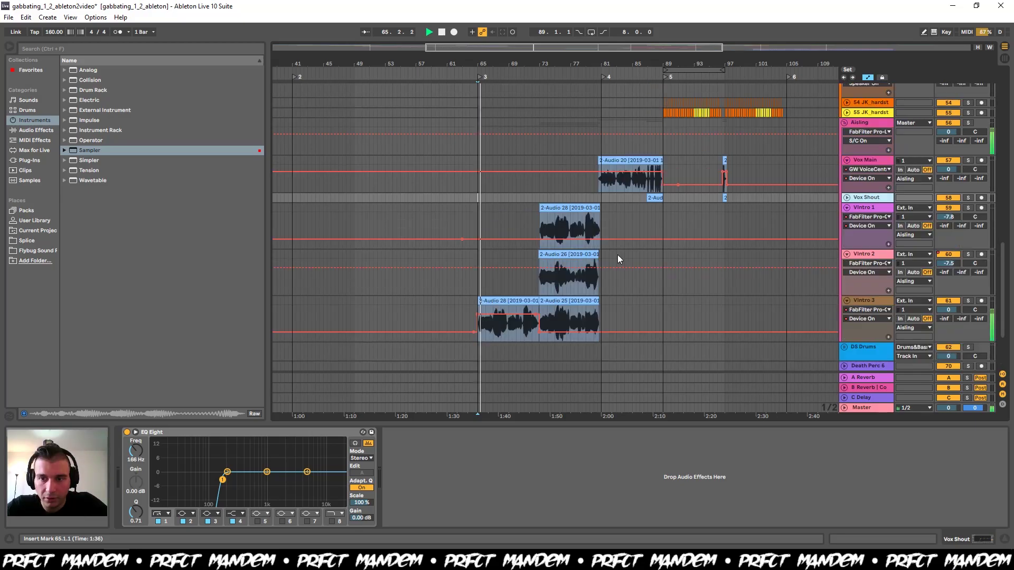
pyautogui.click(969, 301)
pyautogui.press('space')
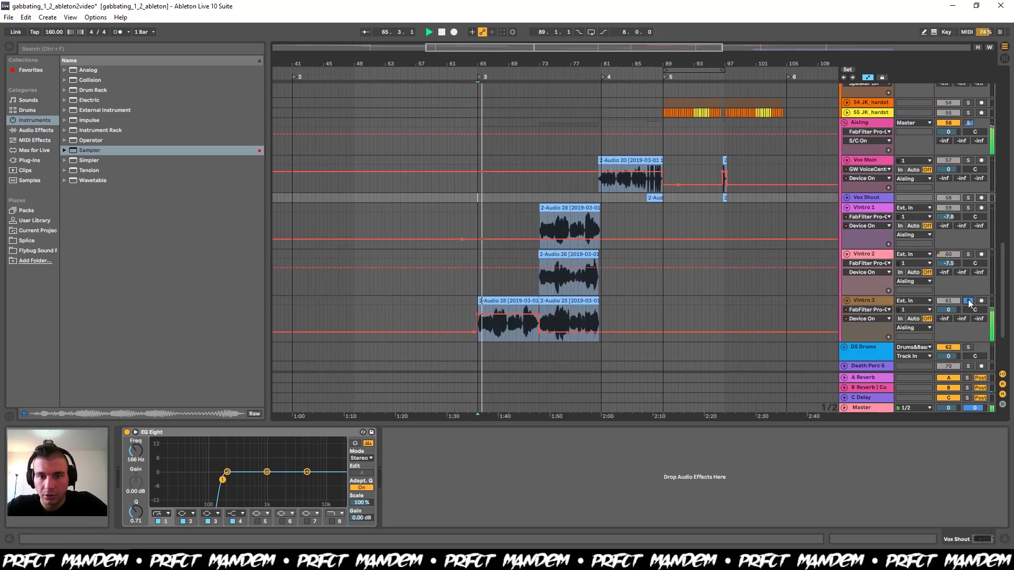
pyautogui.scroll(-3, 718, 271)
pyautogui.press('space')
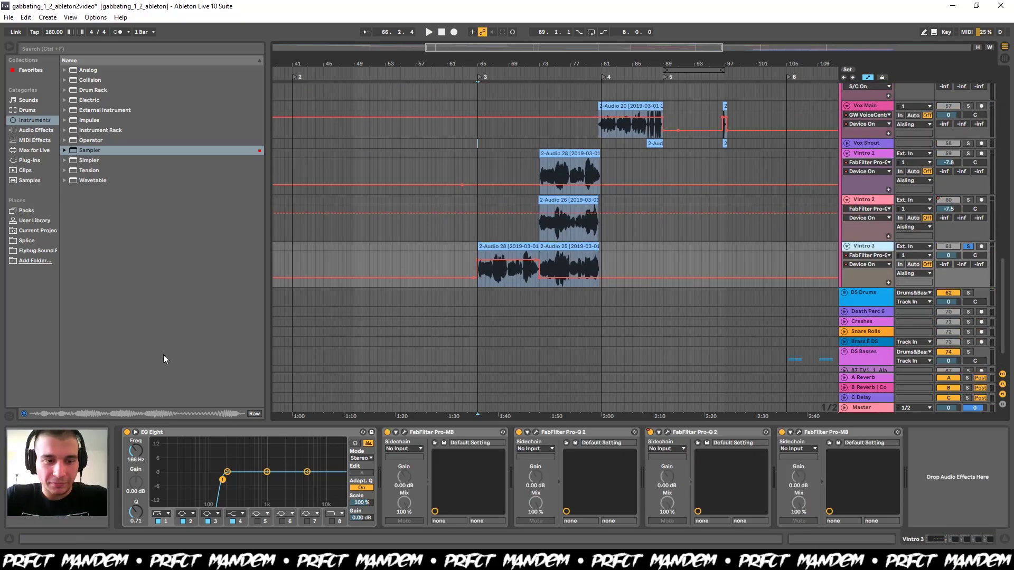
# - Open the first FabFilter Pro-MB on VIntro 3 and examine its band compression while the vocal plays
pyautogui.click(404, 432)
pyautogui.press('space')
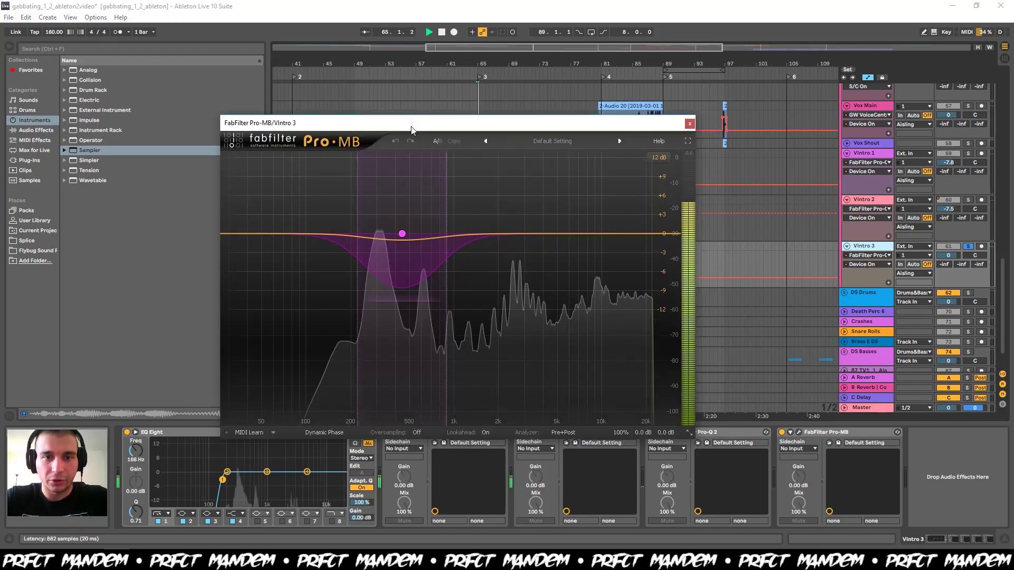
pyautogui.moveTo(468, 125); pyautogui.dragTo(499, 42)
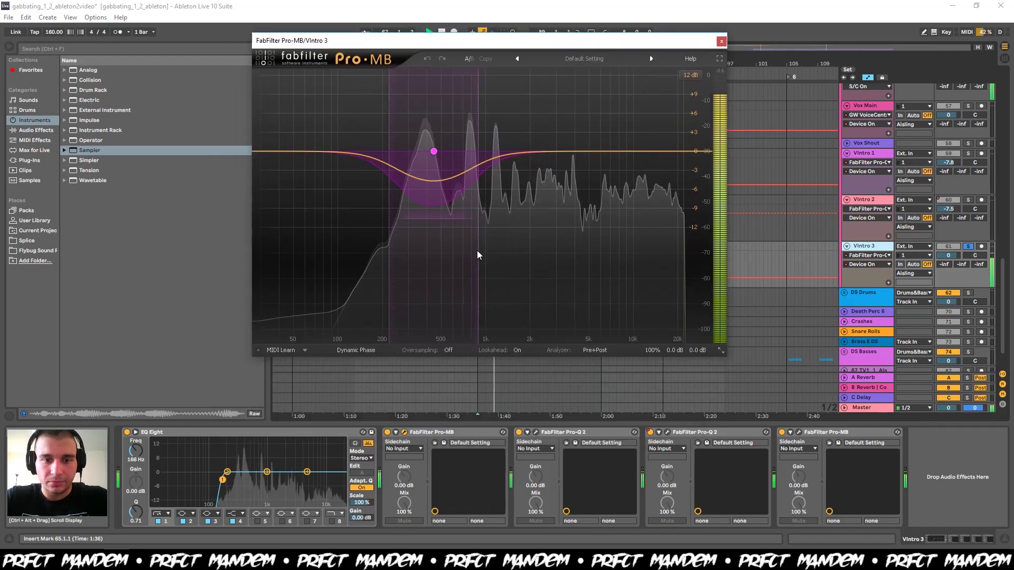
pyautogui.click(719, 17)
pyautogui.press('space')
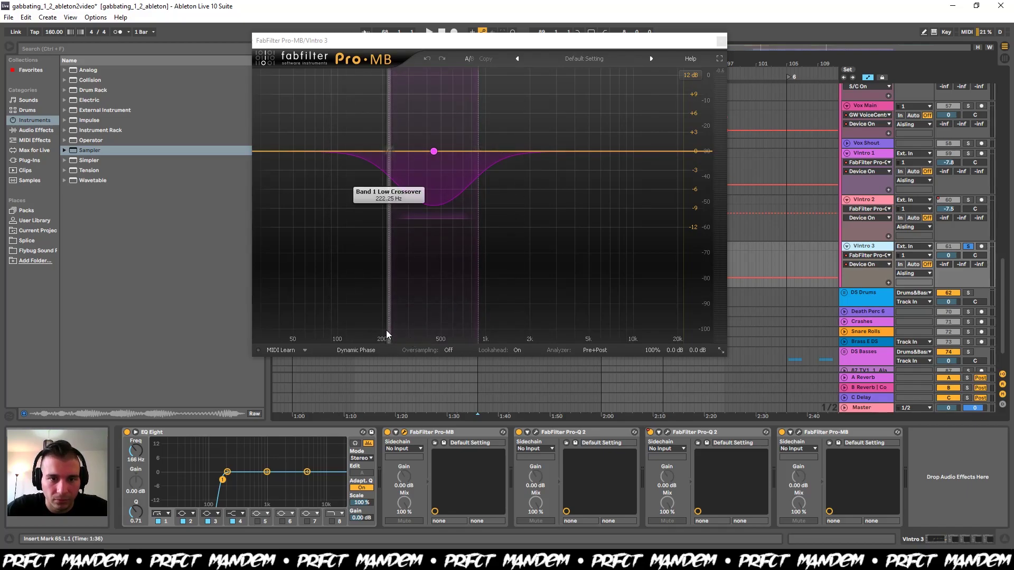
# - Compare the VIntro 3 vocal with the first Pro-MB active and bypassed, leaving the device enabled
pyautogui.press('space')
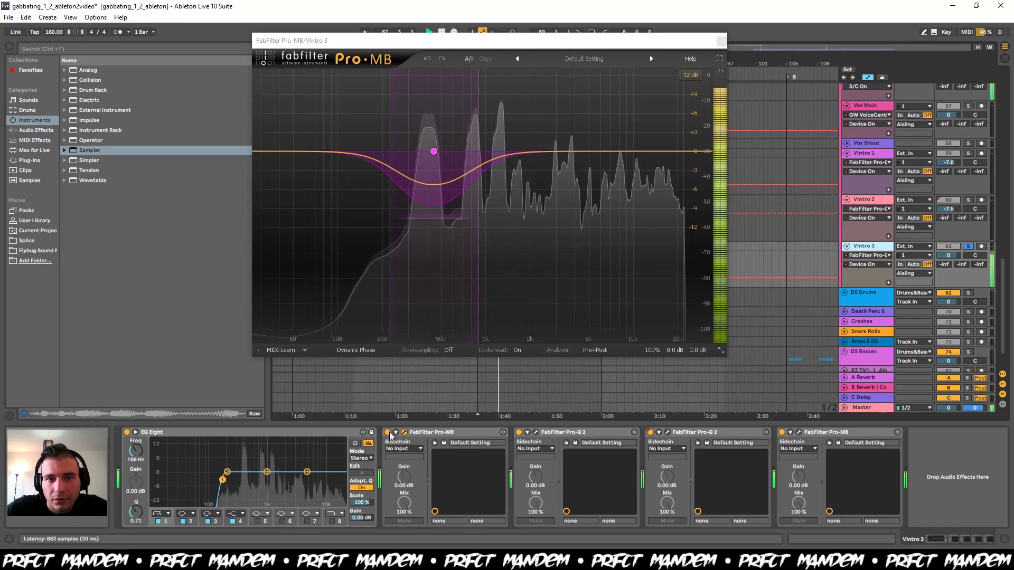
pyautogui.press('space')
pyautogui.click(388, 433)
pyautogui.press('space')
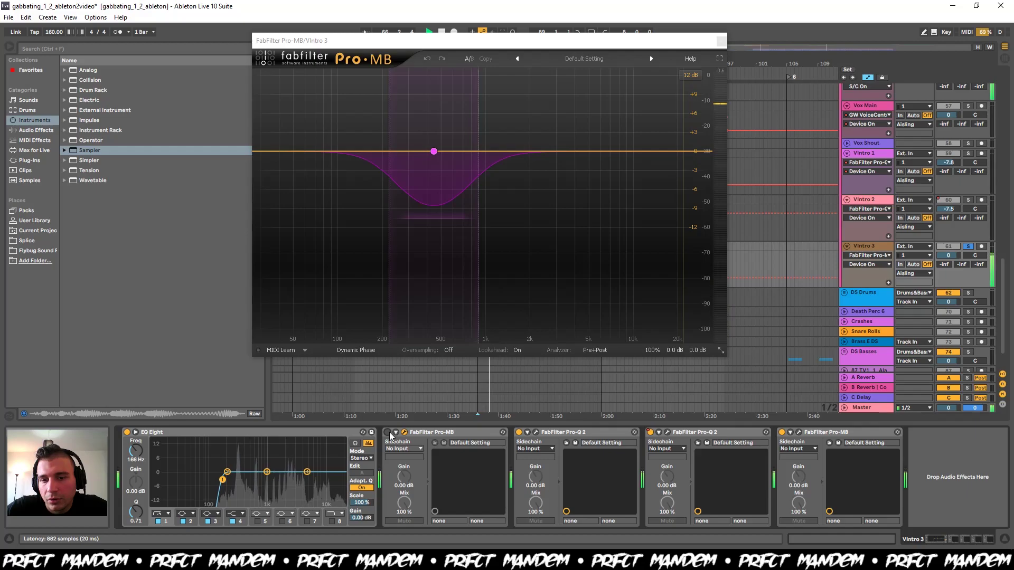
pyautogui.press('space')
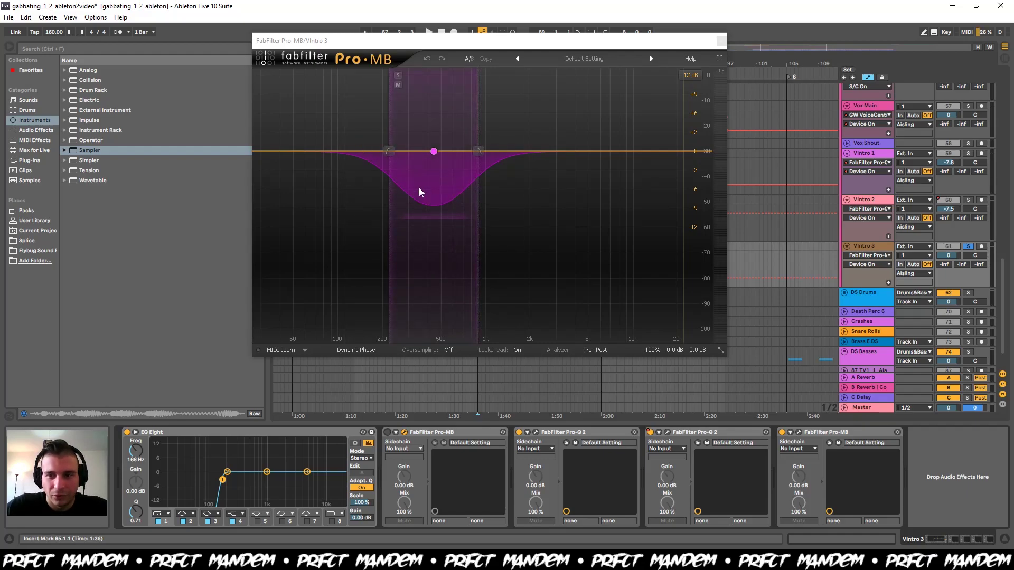
pyautogui.click(387, 432)
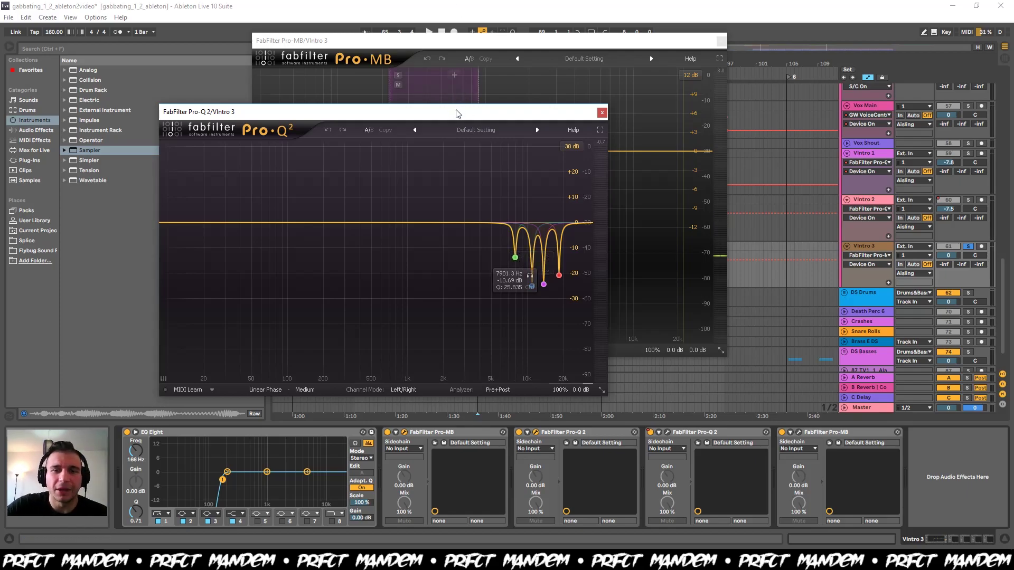
# - Compare the VIntro 3 vocal with the first Pro-Q 2 active and bypassed, and examine the last Pro-MB during playback
pyautogui.click(721, 41)
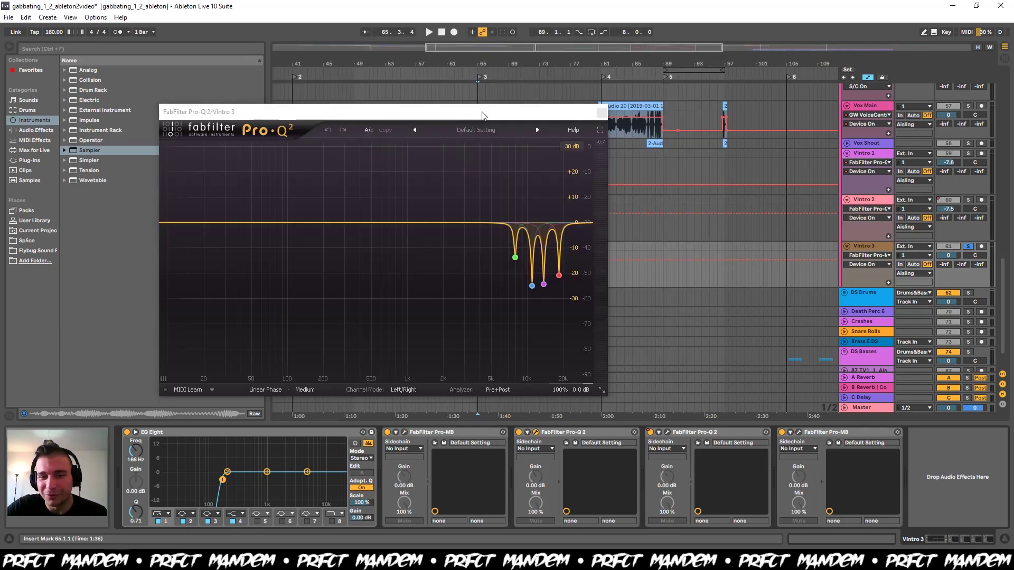
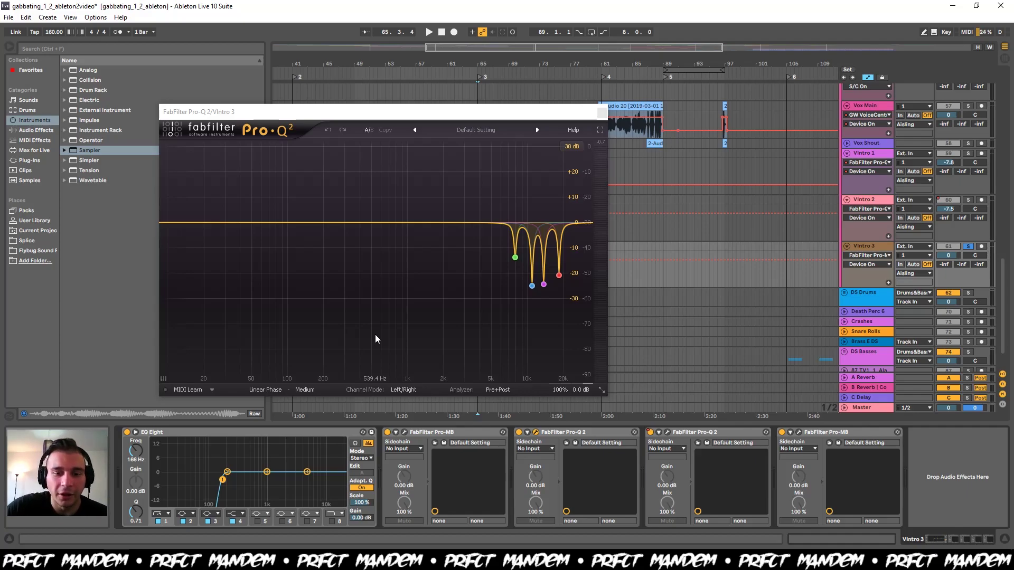
pyautogui.press('space')
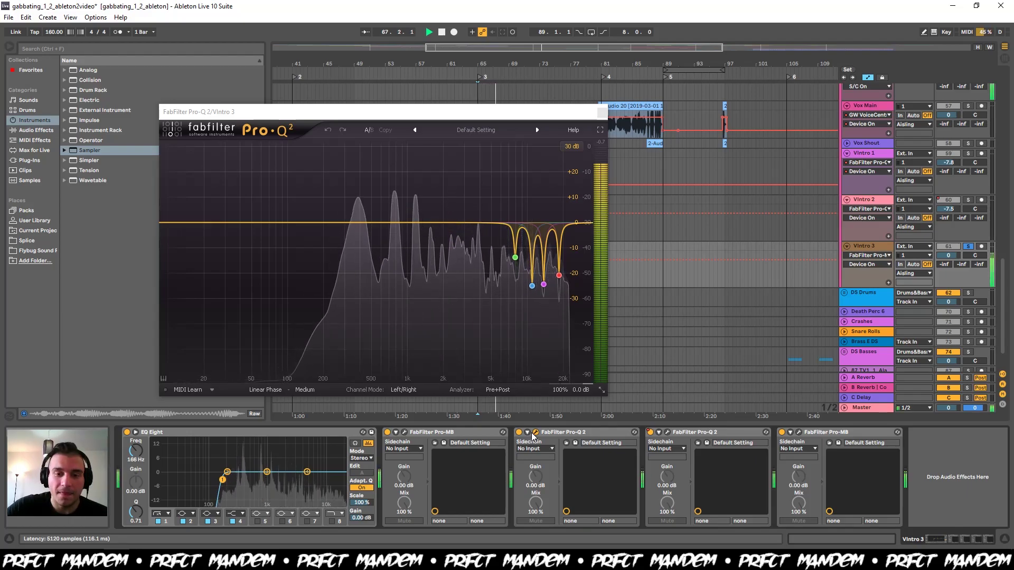
pyautogui.click(519, 432)
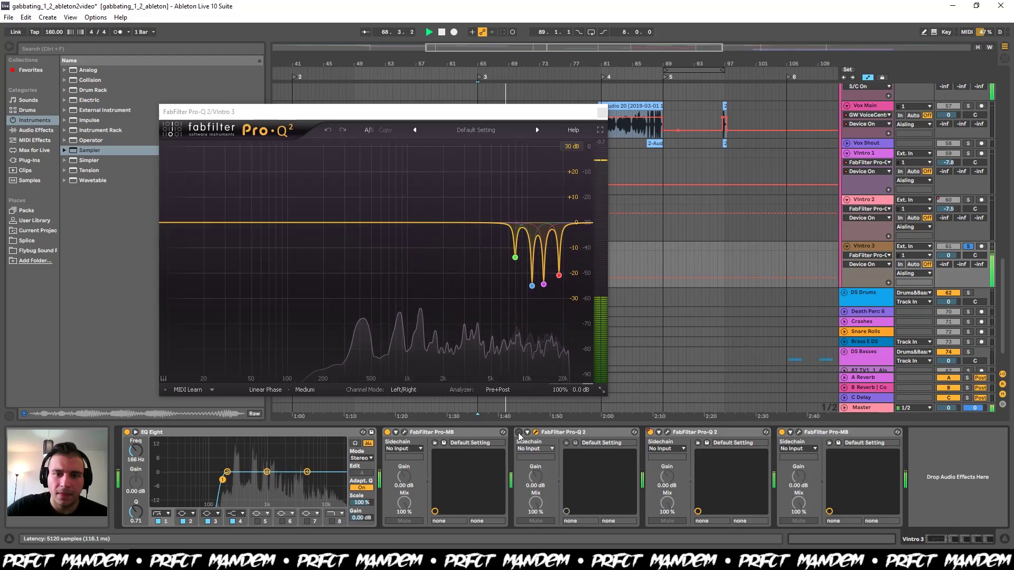
pyautogui.click(519, 432)
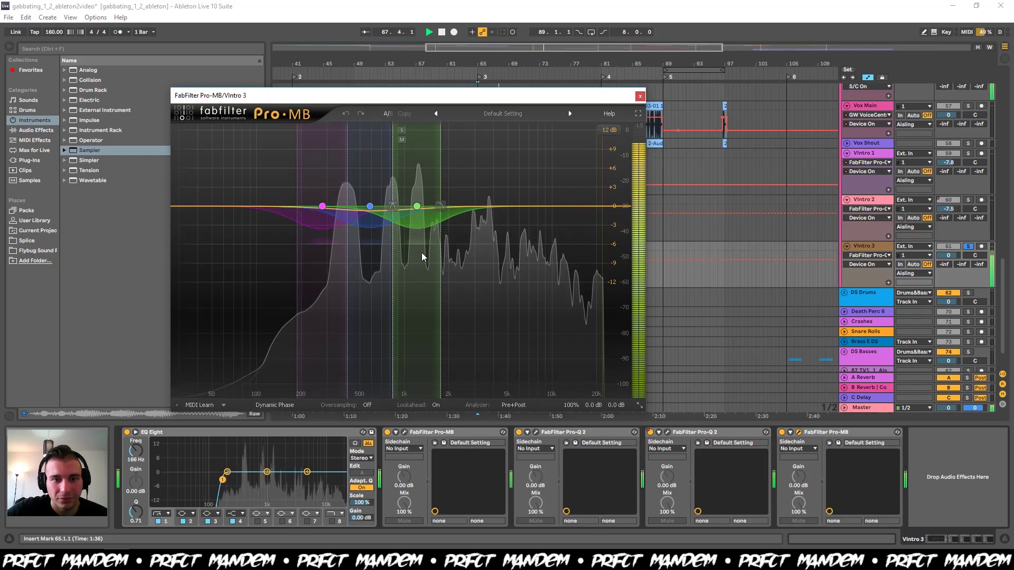
pyautogui.press('space')
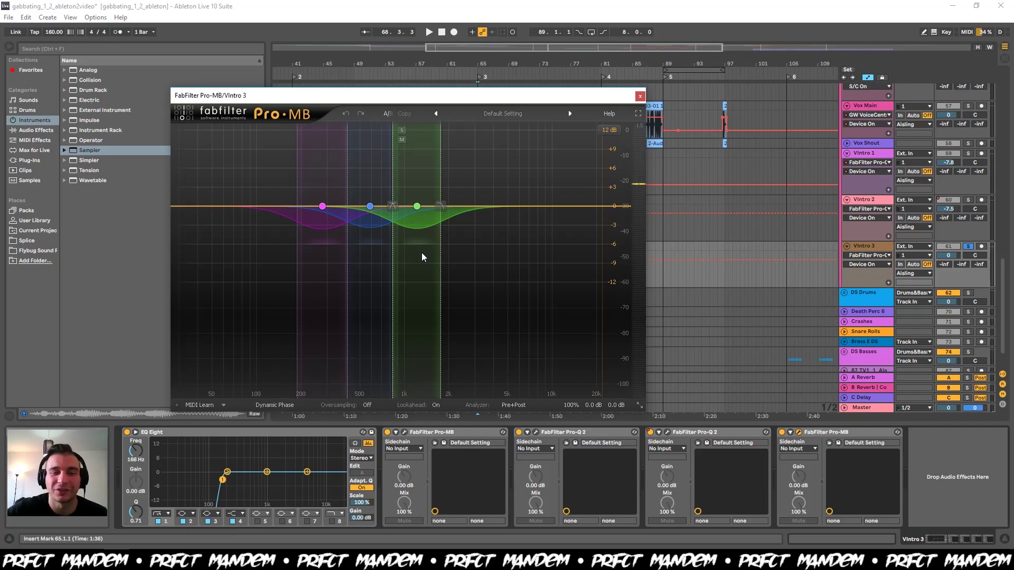
pyautogui.click(640, 96)
# - Solo Vox Main, audition it from bar 80.3, and briefly open its first FabFilter Pro-MB
pyautogui.click(597, 124)
pyautogui.press('space')
pyautogui.click(967, 106)
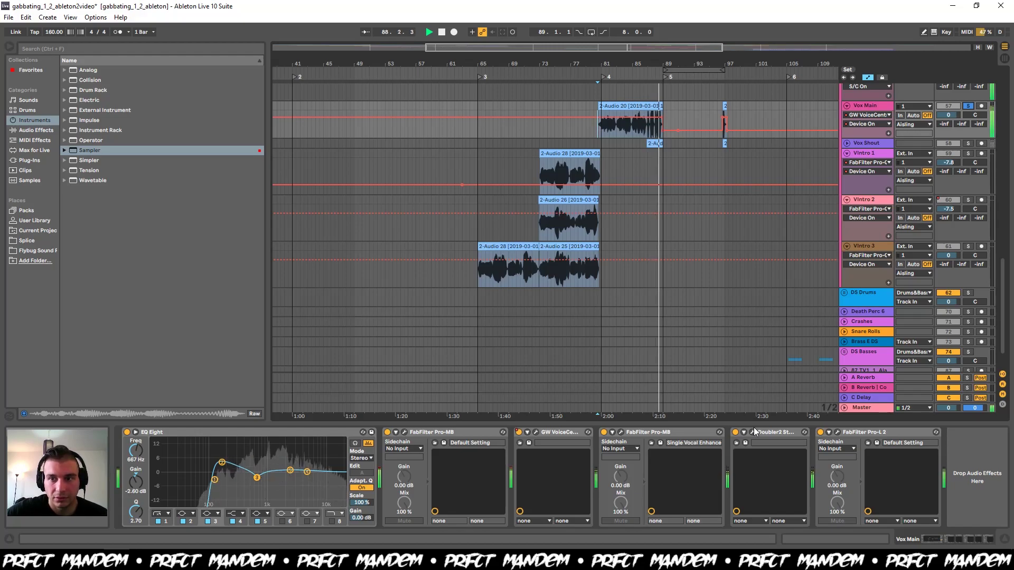
pyautogui.press('space')
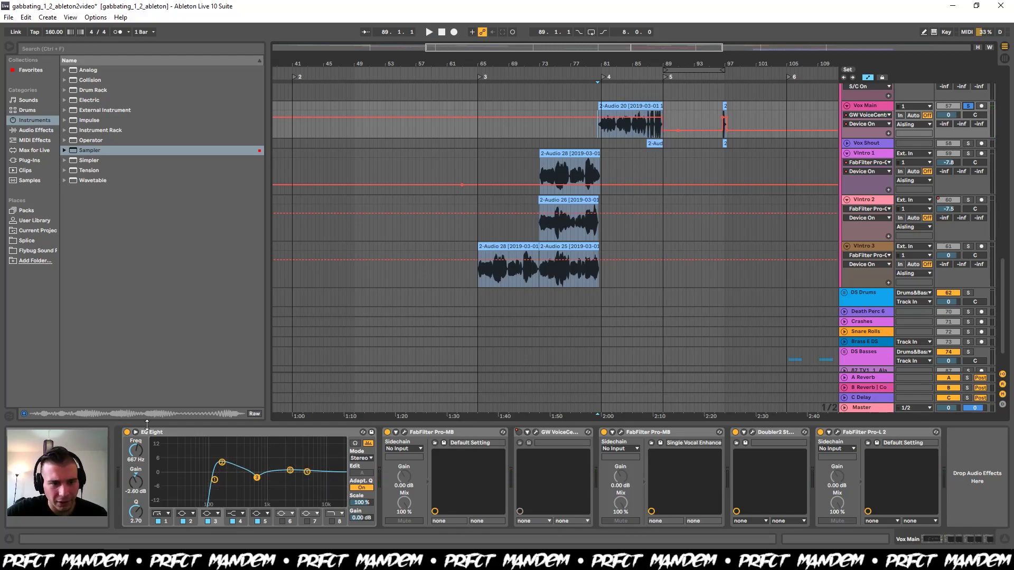
pyautogui.click(404, 433)
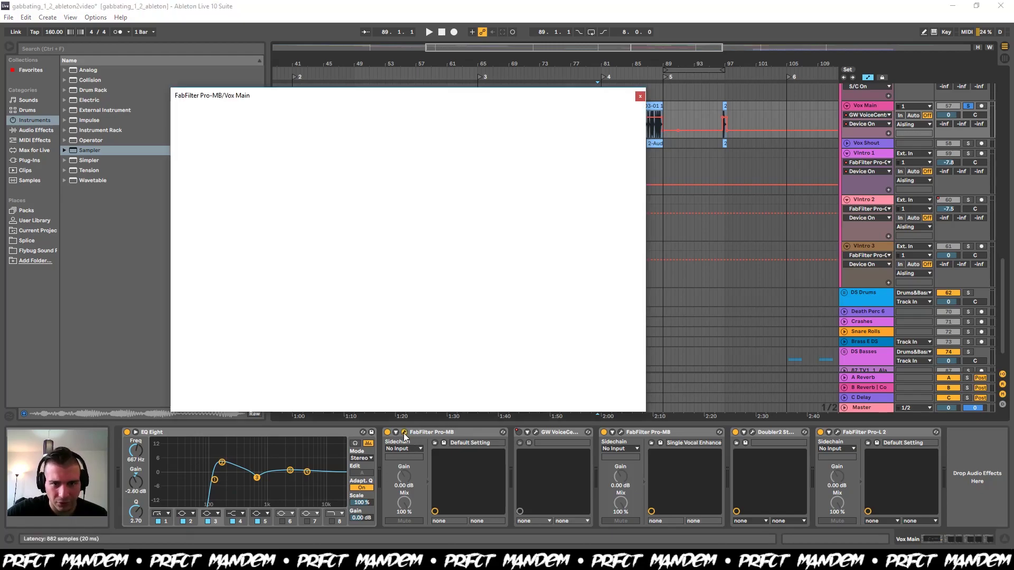
pyautogui.click(404, 433)
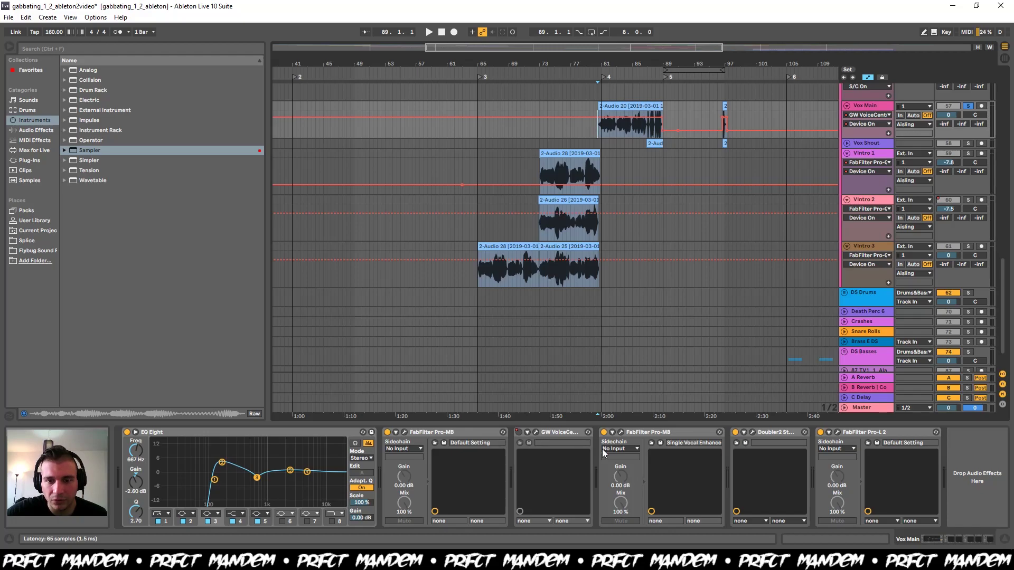
# - Open GW VoiceCentric on Vox Main and compare the vocal with the device bypassed and enabled
pyautogui.press('space')
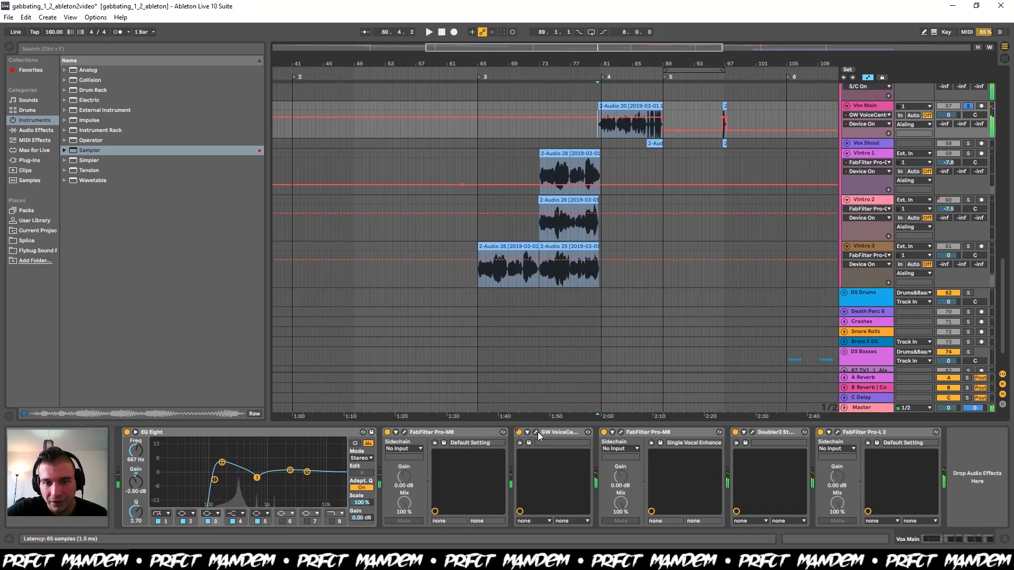
pyautogui.click(536, 432)
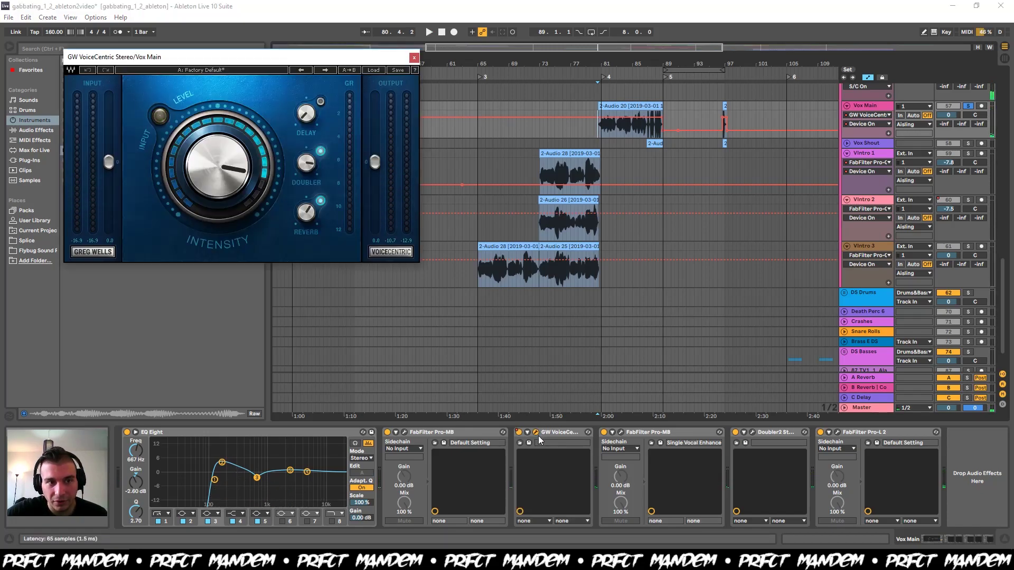
pyautogui.click(518, 432)
pyautogui.press('space')
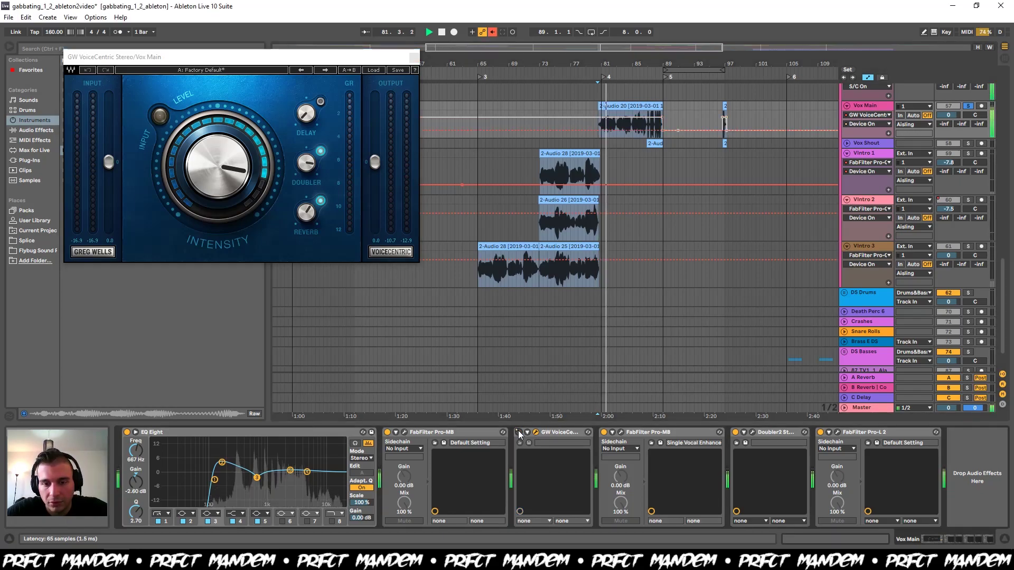
pyautogui.press('space')
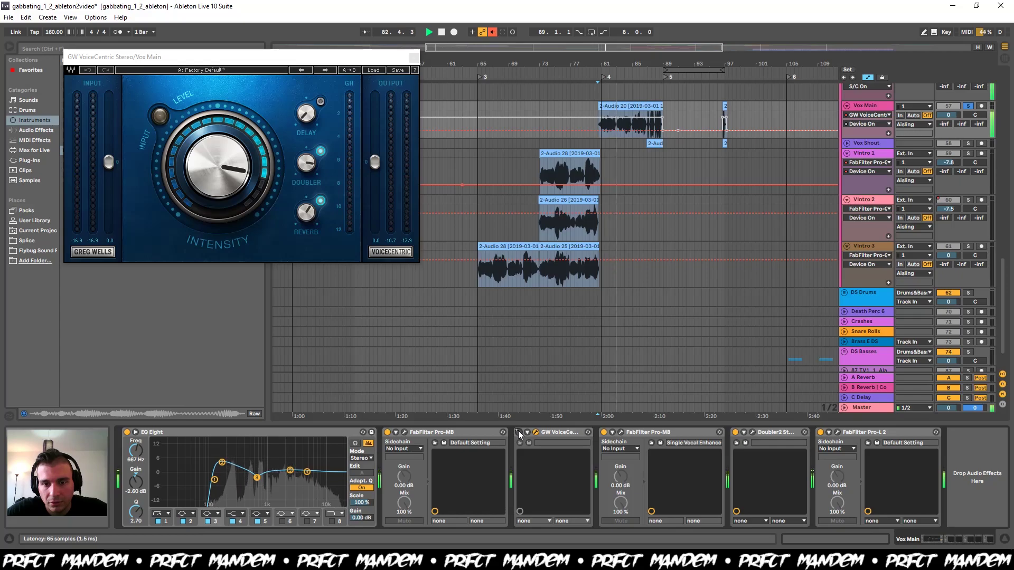
pyautogui.click(519, 433)
pyautogui.press('space')
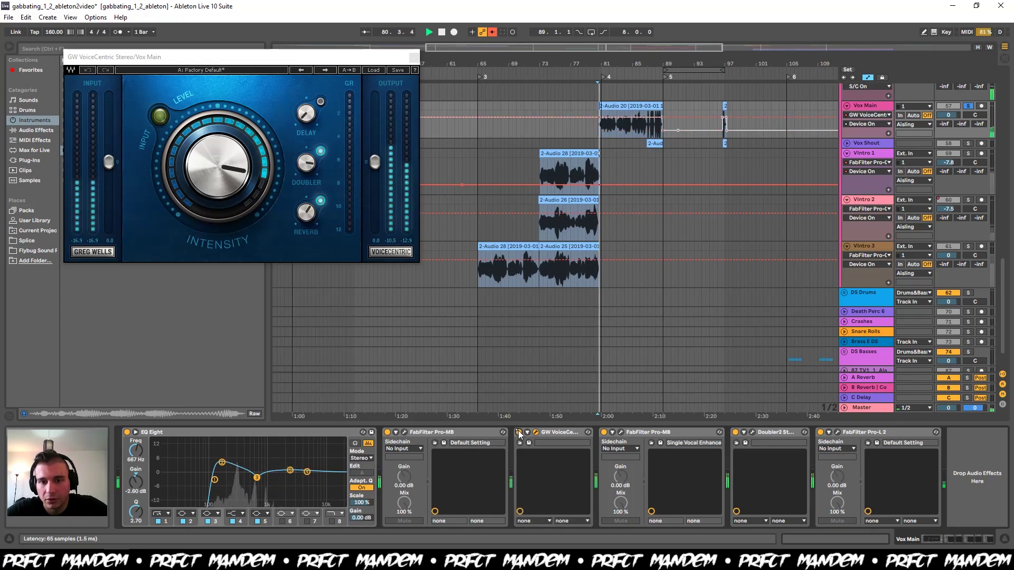
# - Re-enable the on/off automation of GW VoiceCentric on Vox Main and check it in playback
pyautogui.rightClick(518, 431)
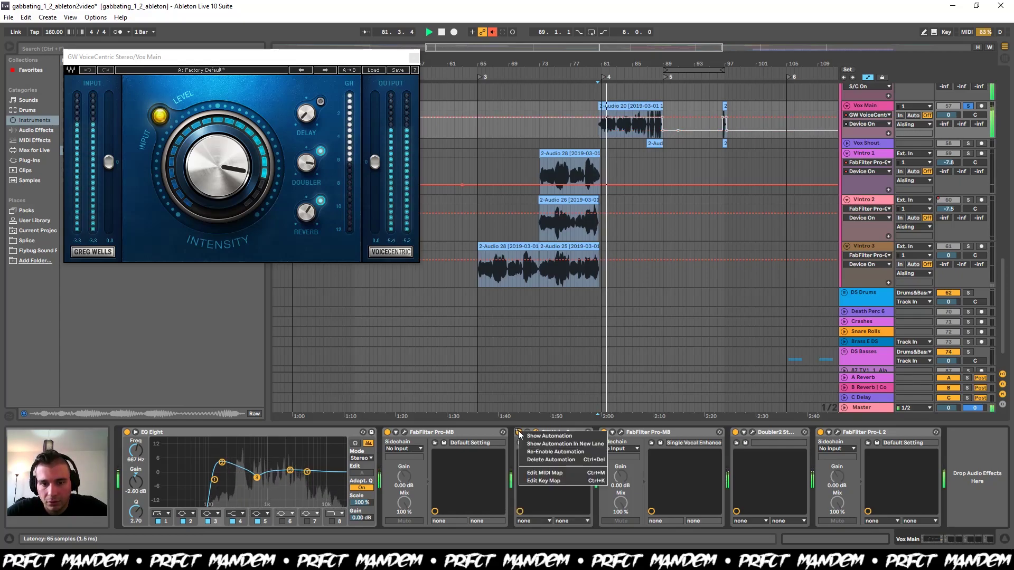
pyautogui.click(540, 452)
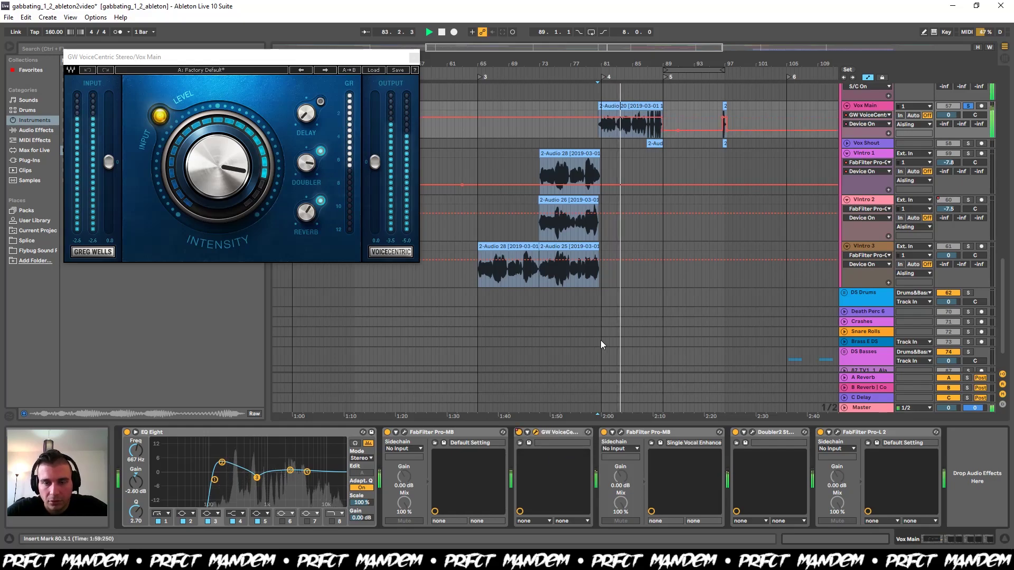
pyautogui.press('space')
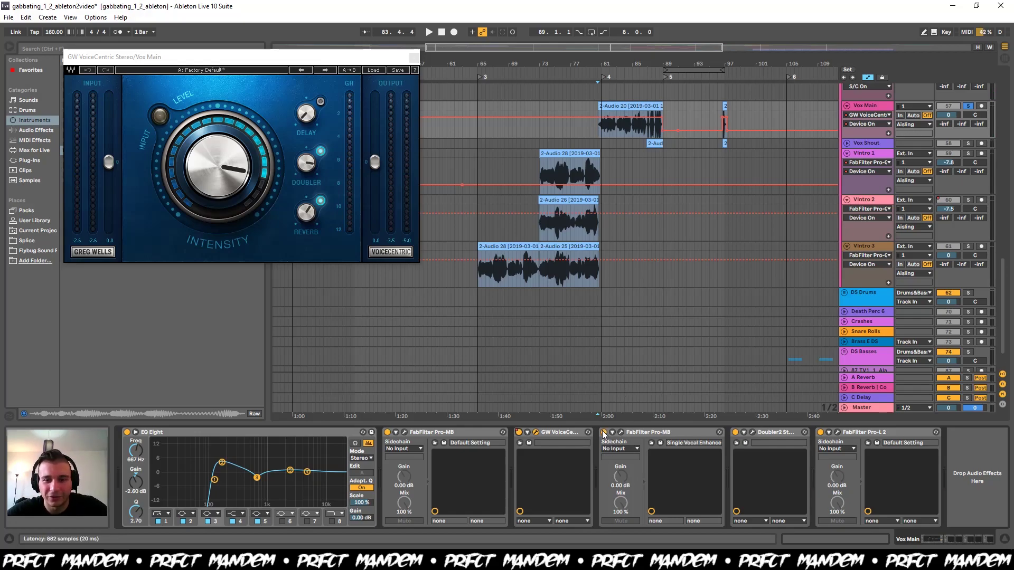
# - Open the second FabFilter Pro-MB on Vox Main and examine its bands during playback
pyautogui.click(627, 434)
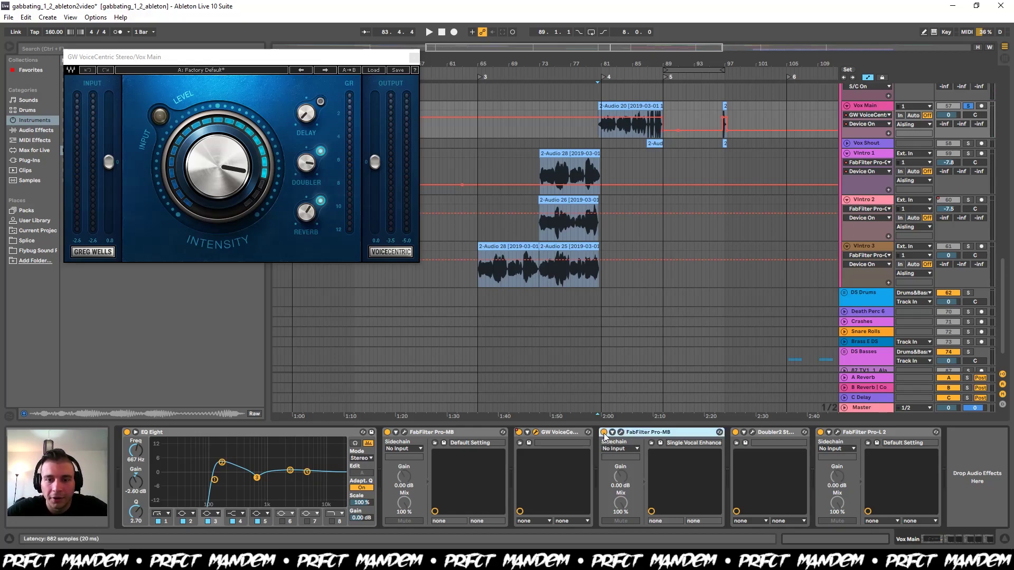
pyautogui.click(624, 435)
pyautogui.click(623, 435)
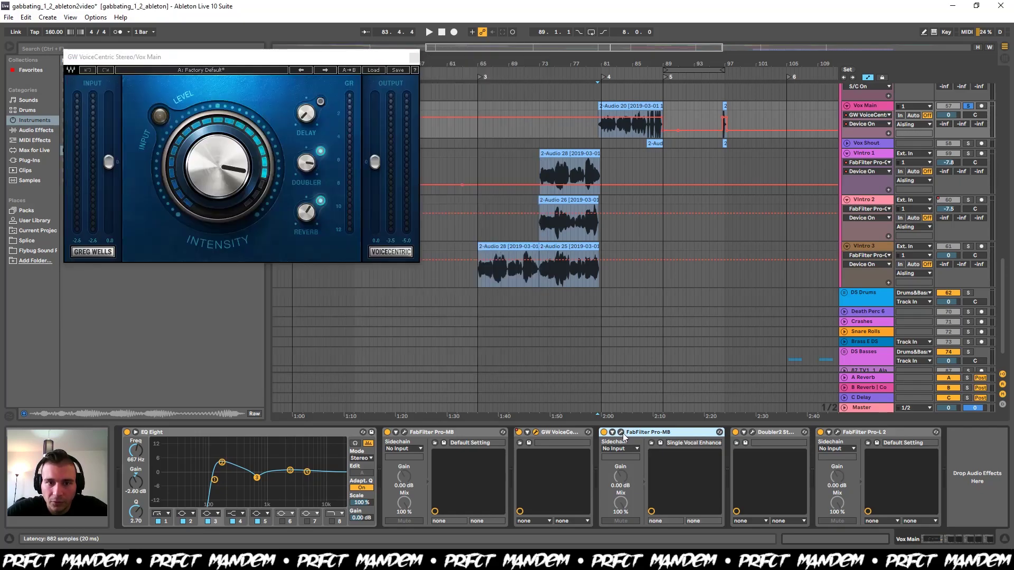
pyautogui.click(623, 435)
pyautogui.press('space')
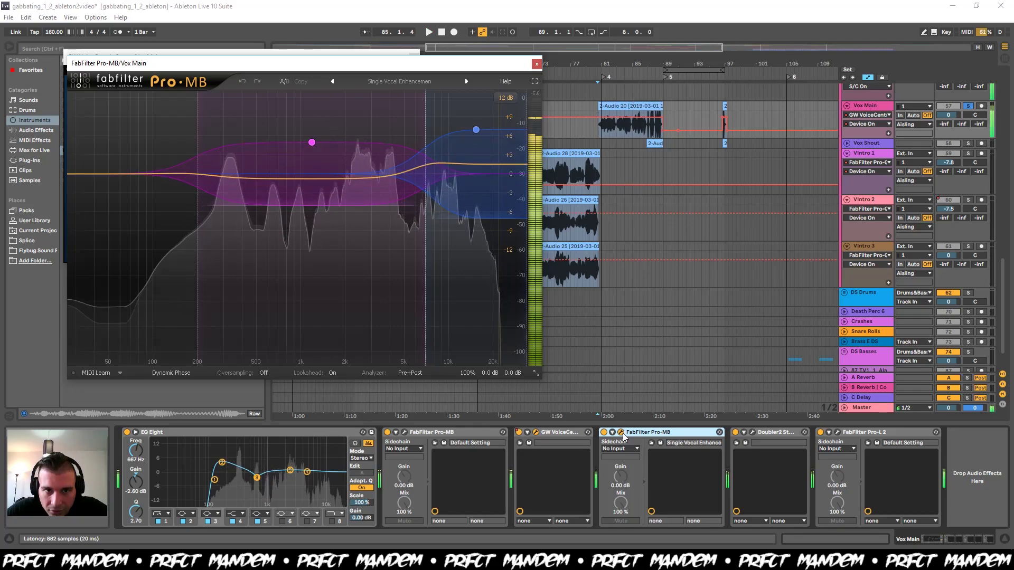
pyautogui.press('space')
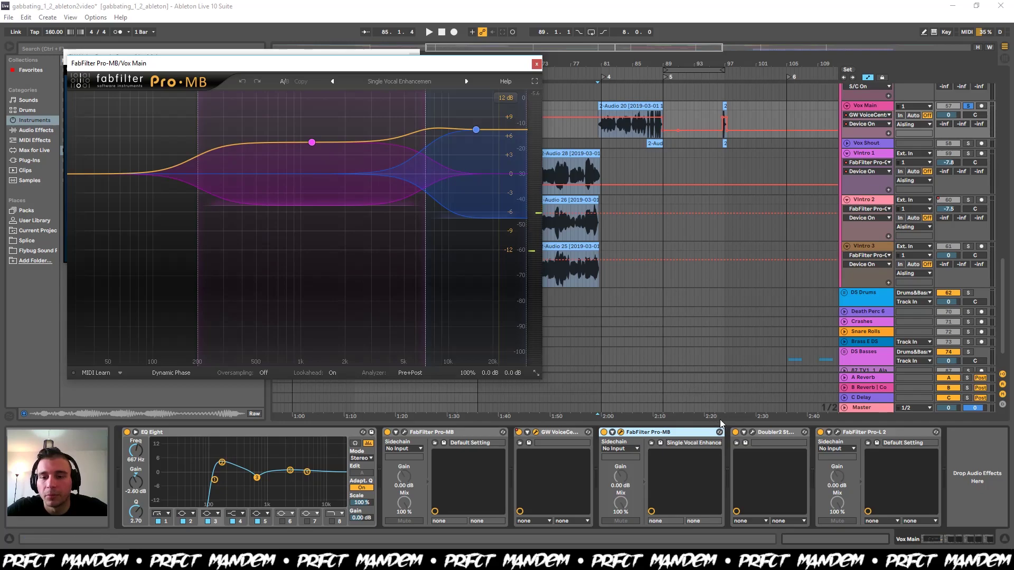
# - Open Doubler2 Stereo on Vox Main and compare the vocal with the device enabled and bypassed
pyautogui.click(752, 431)
pyautogui.press('space')
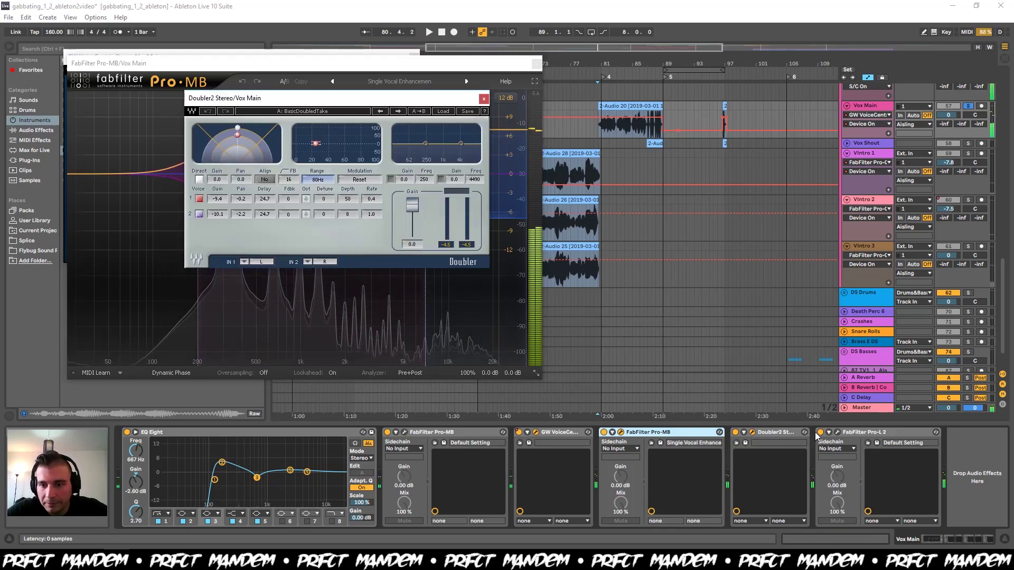
pyautogui.click(735, 431)
pyautogui.press('space')
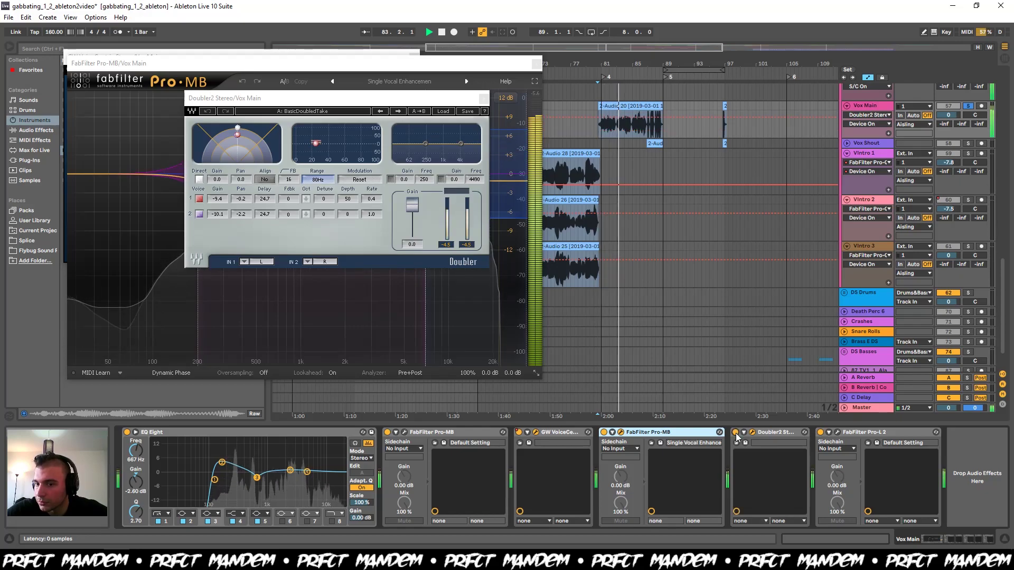
pyautogui.click(734, 432)
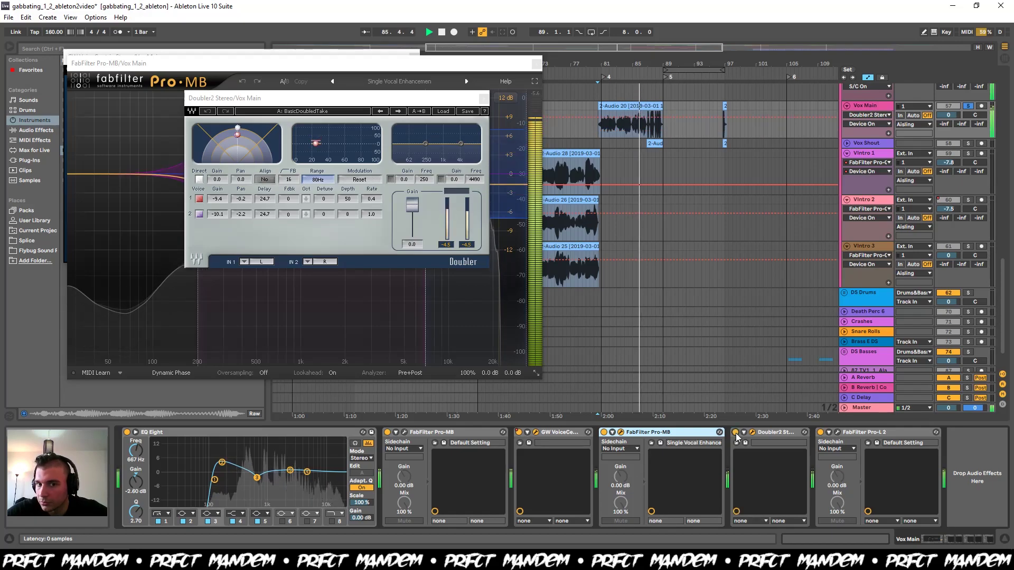
pyautogui.click(735, 432)
pyautogui.press('space')
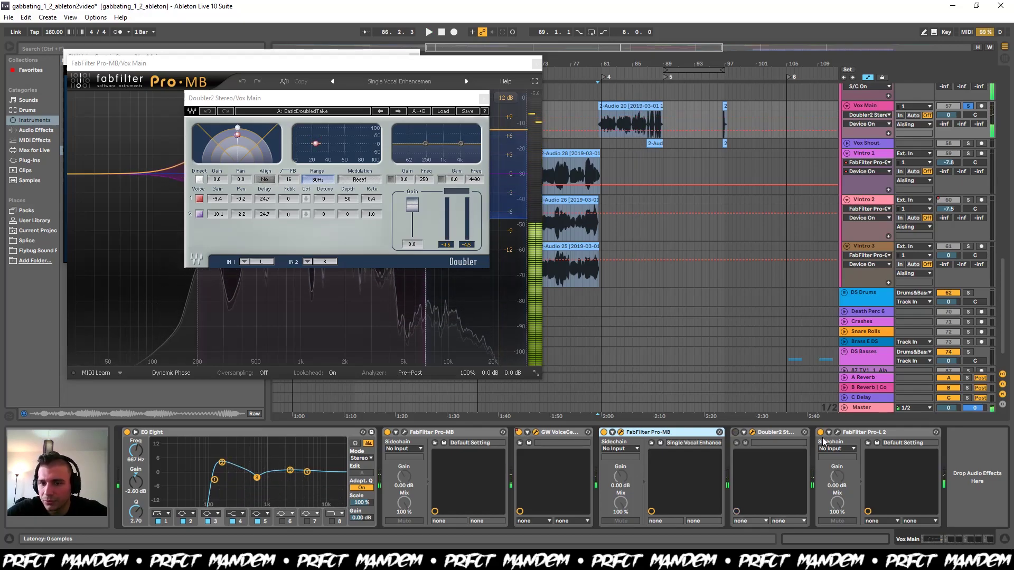
# - Briefly check the FabFilter Pro-L 2 on Vox Main and close all the open plug-in windows
pyautogui.click(838, 433)
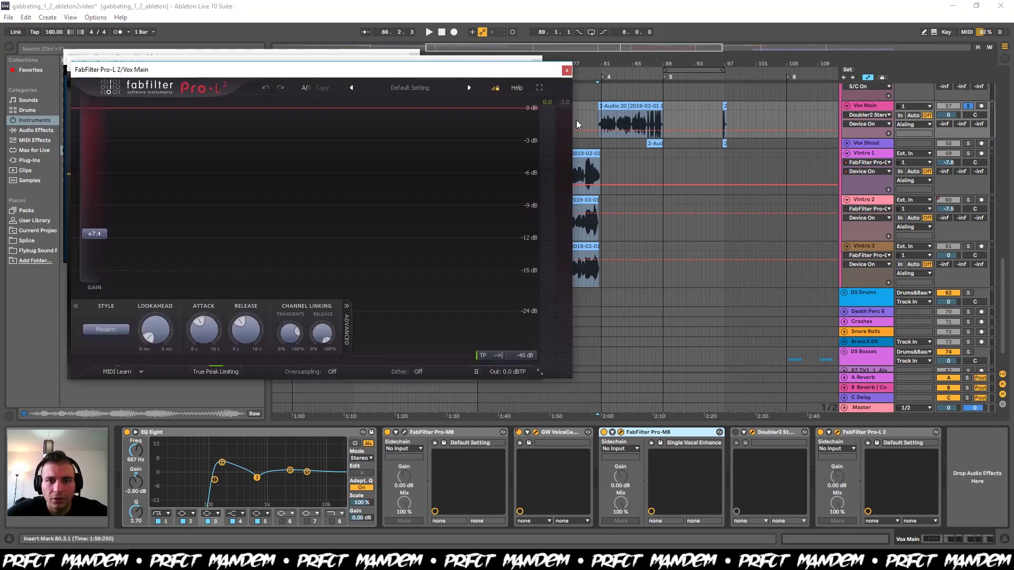
pyautogui.click(567, 70)
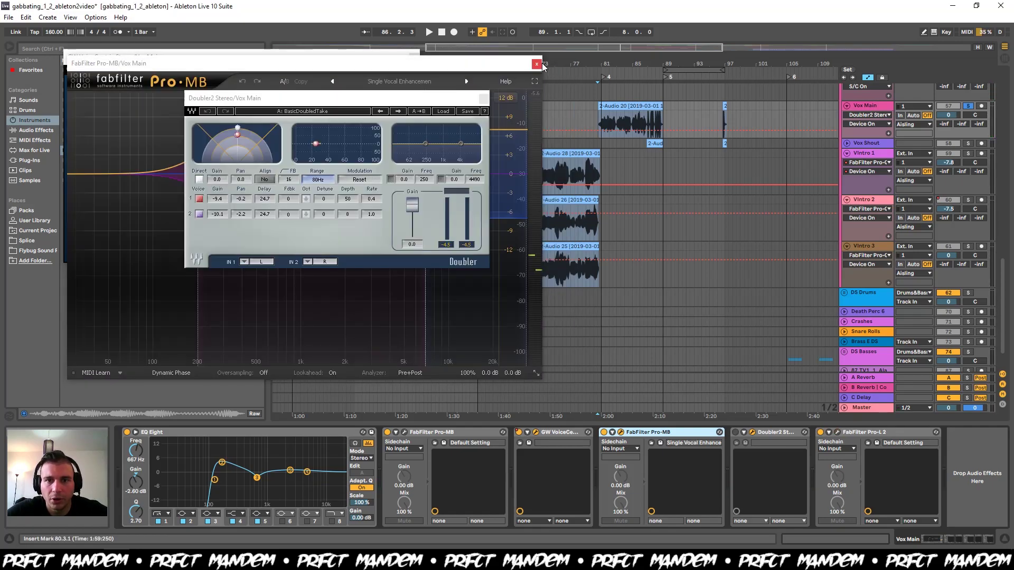
pyautogui.click(538, 58)
pyautogui.click(483, 98)
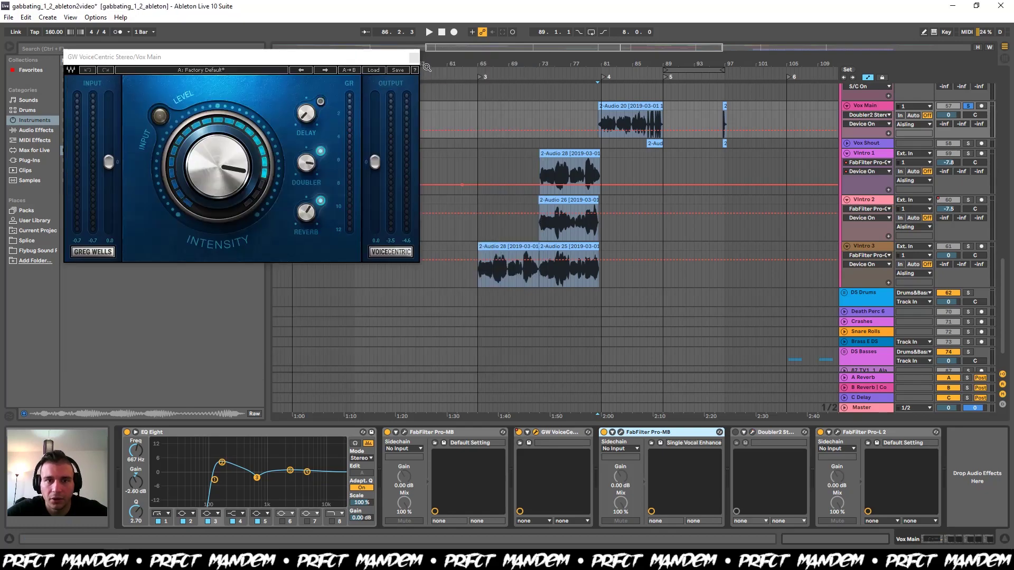
pyautogui.click(413, 58)
# - Show the effect chain of the Aisling vocal group and audition the main vocal through it
pyautogui.scroll(3, 658, 165)
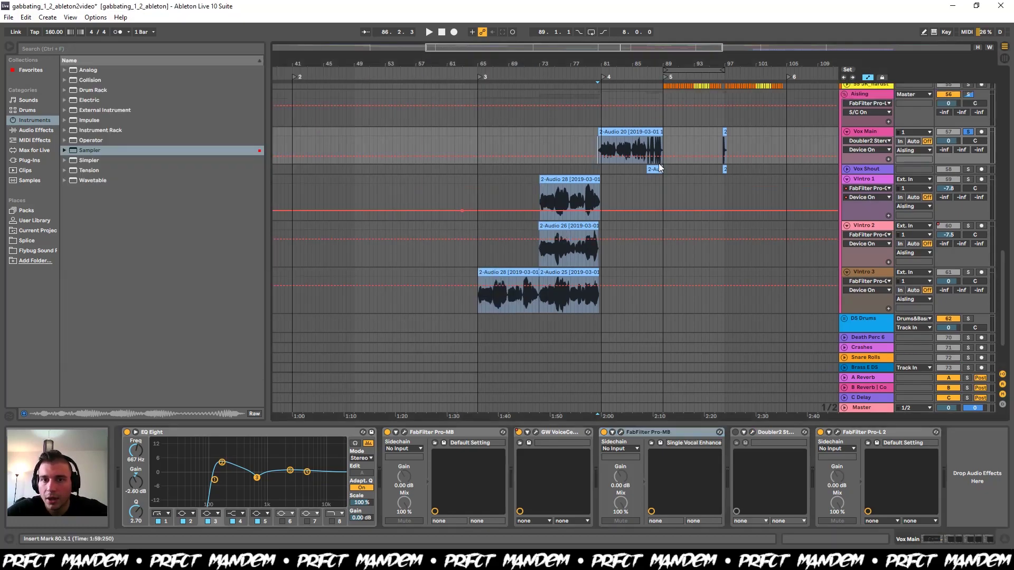
pyautogui.scroll(1, 658, 165)
pyautogui.click(880, 163)
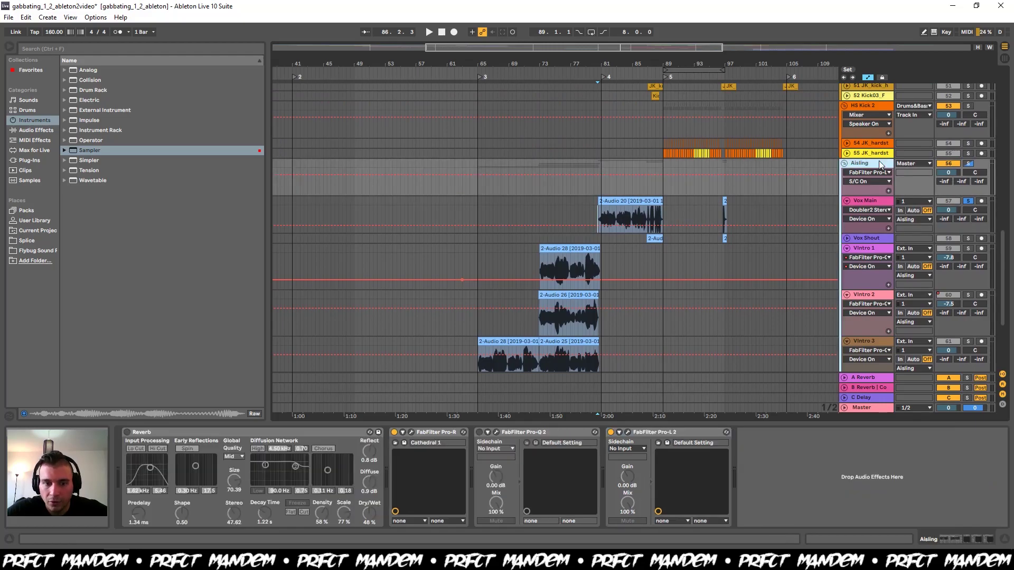
pyautogui.press('space')
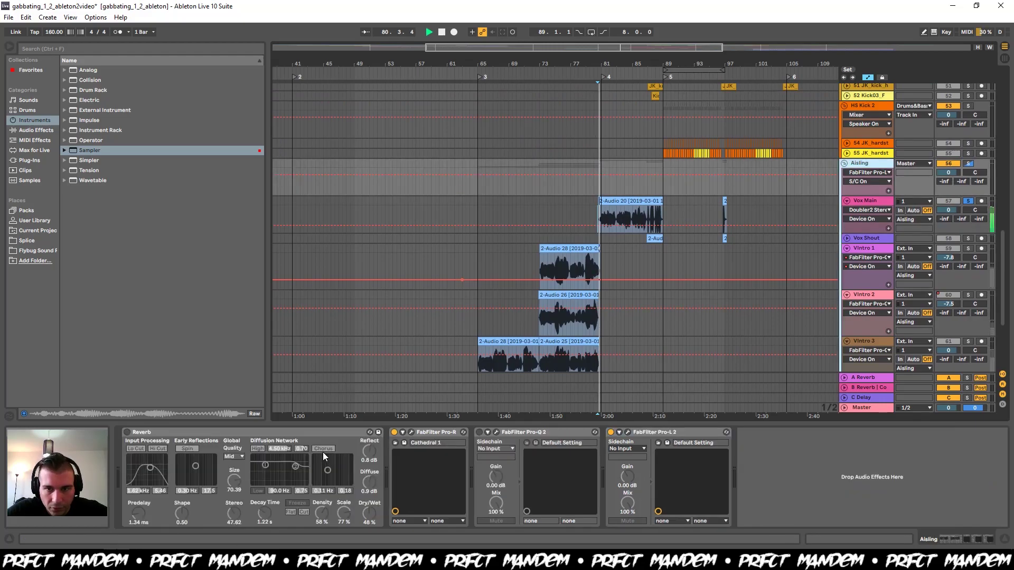
pyautogui.press('space')
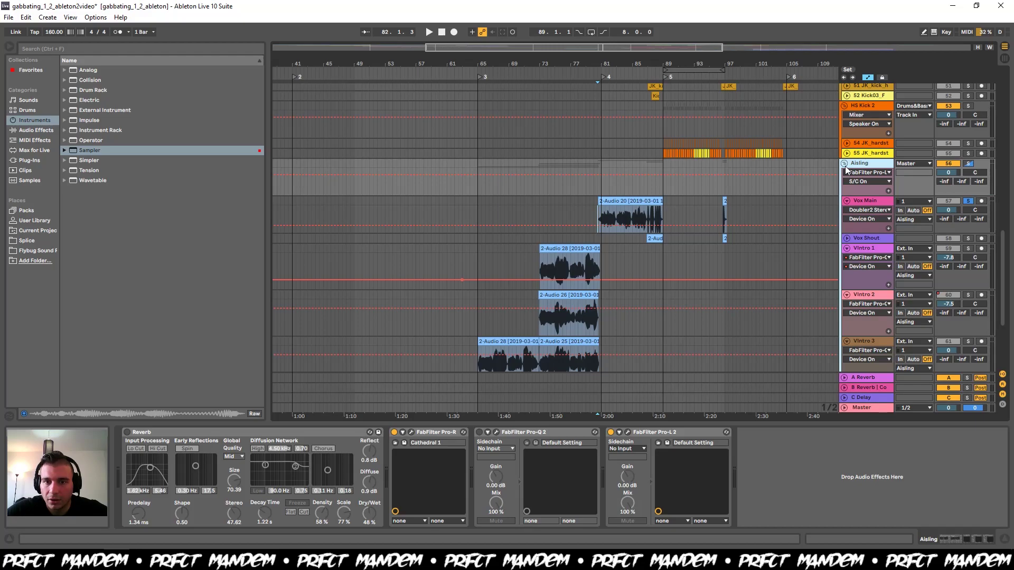
# - Audition the vocal tracks together from bar 73, where the VIntro 1 clip starts
pyautogui.scroll(-2, 578, 192)
pyautogui.click(577, 191)
pyautogui.press('space')
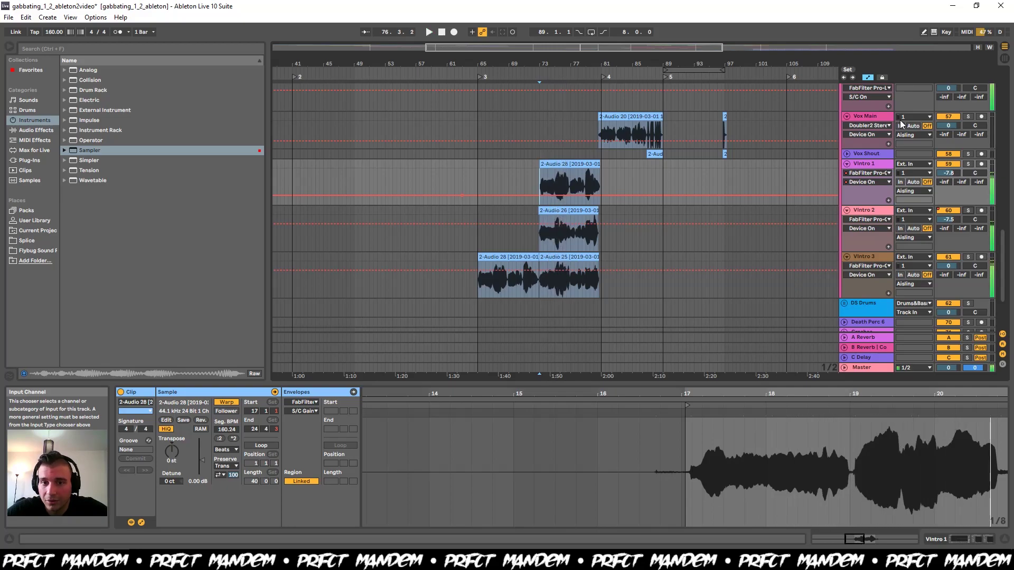
# - Collapse the Vox Main, VIntro 1, VIntro 2 and VIntro 3 tracks in the Aisling group
pyautogui.scroll(3, 900, 119)
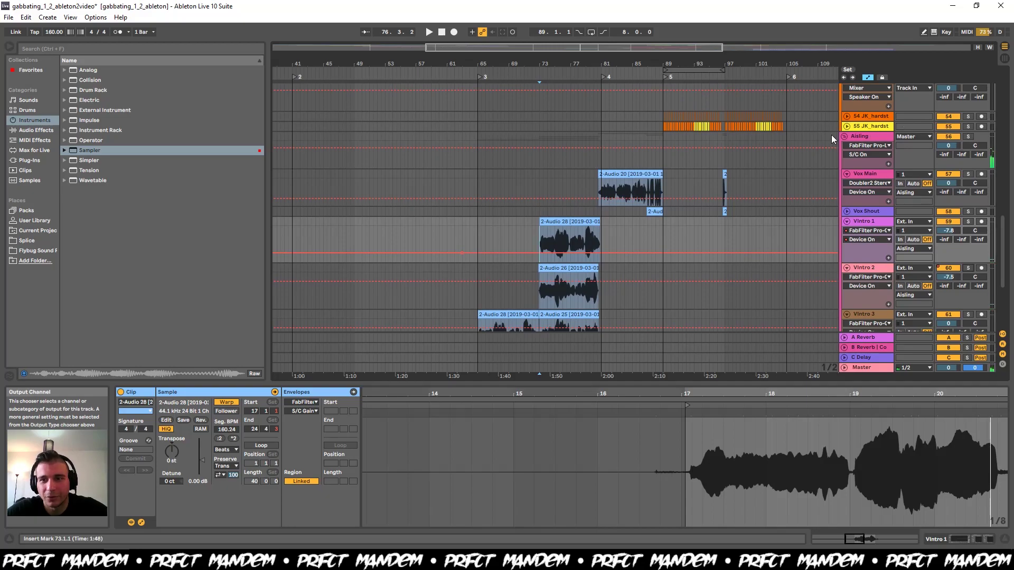
pyautogui.click(843, 136)
pyautogui.click(843, 137)
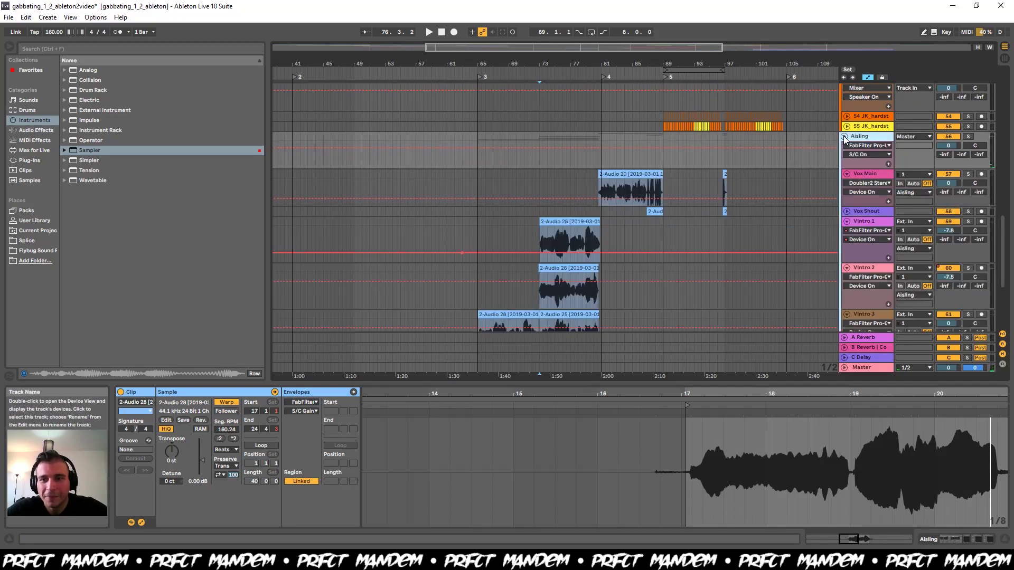
pyautogui.click(846, 175)
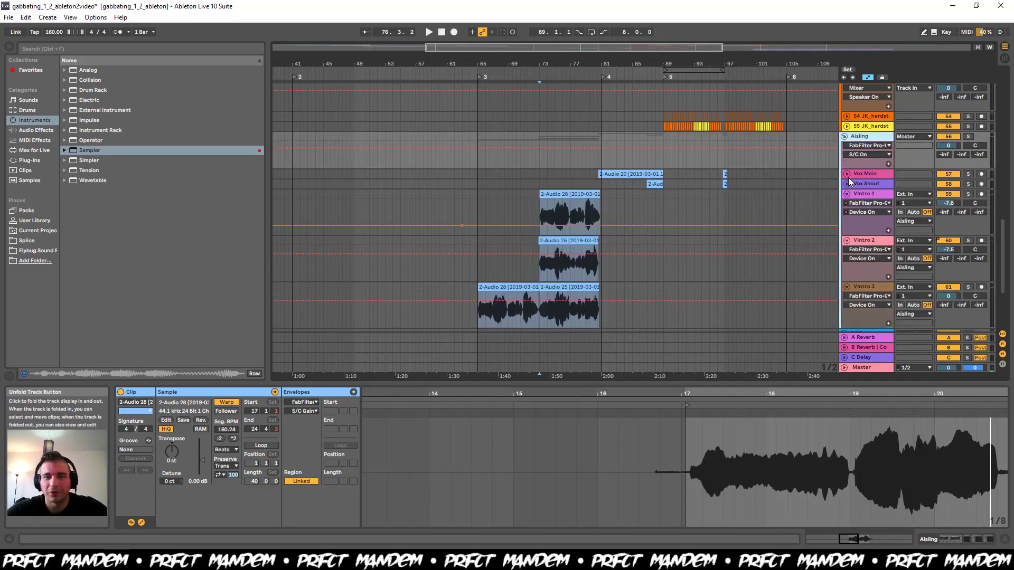
pyautogui.click(846, 195)
pyautogui.click(847, 205)
pyautogui.click(847, 214)
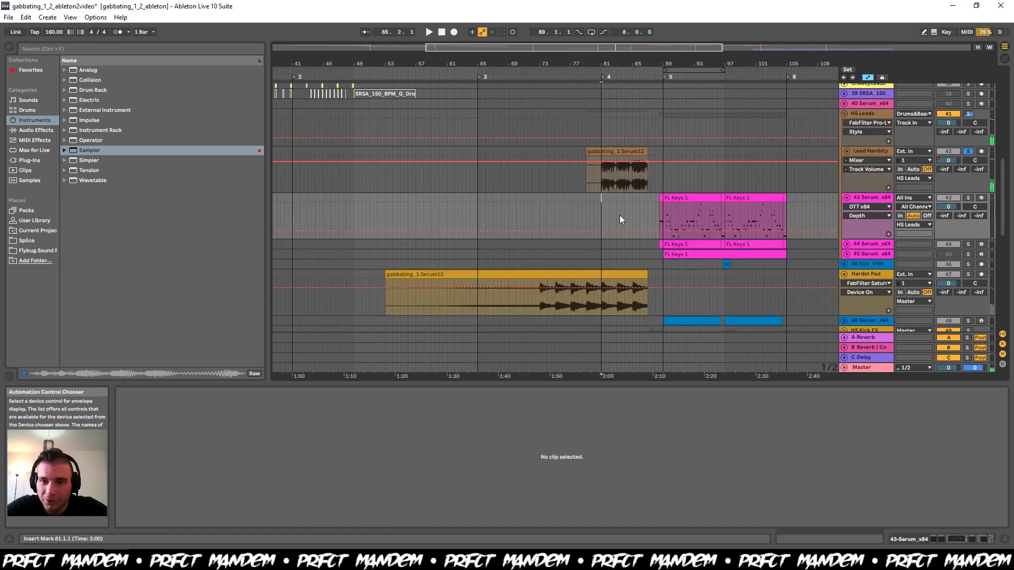
# - Solo track 43 Serum_x64 in the HS Leads group and audition it from bar 89
pyautogui.click(658, 221)
pyautogui.click(661, 221)
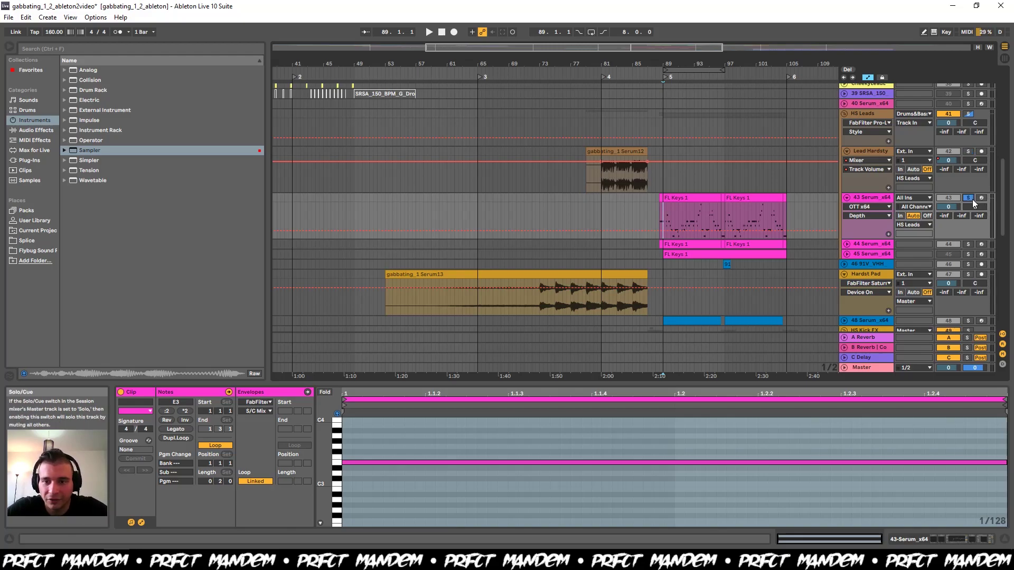
pyautogui.press('space')
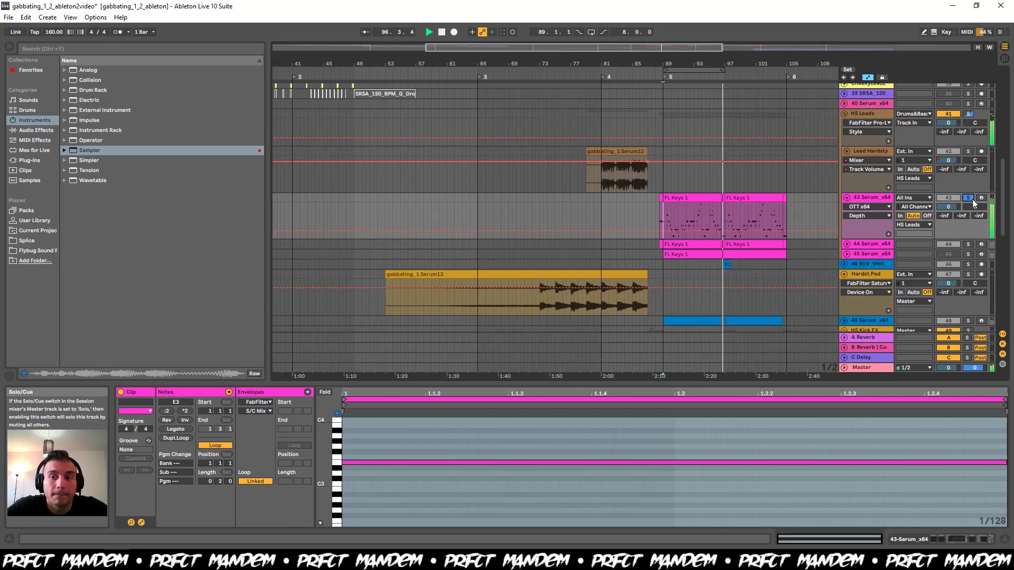
pyautogui.press('space')
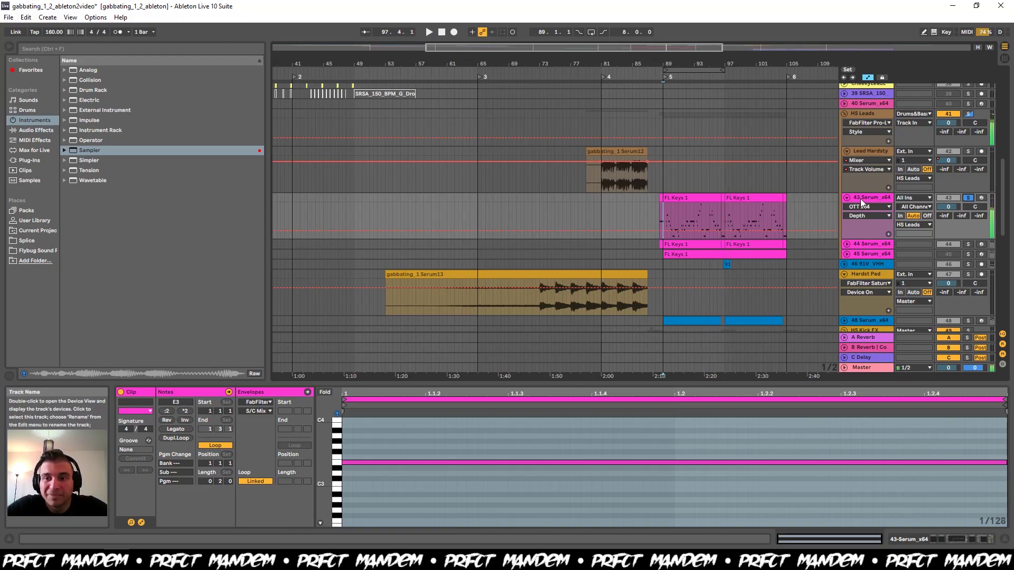
# - Audition the soloed 44 Serum_x64 lead and review the oscillator and effects settings of its Serum synth
pyautogui.doubleClick(863, 243)
pyautogui.press('space')
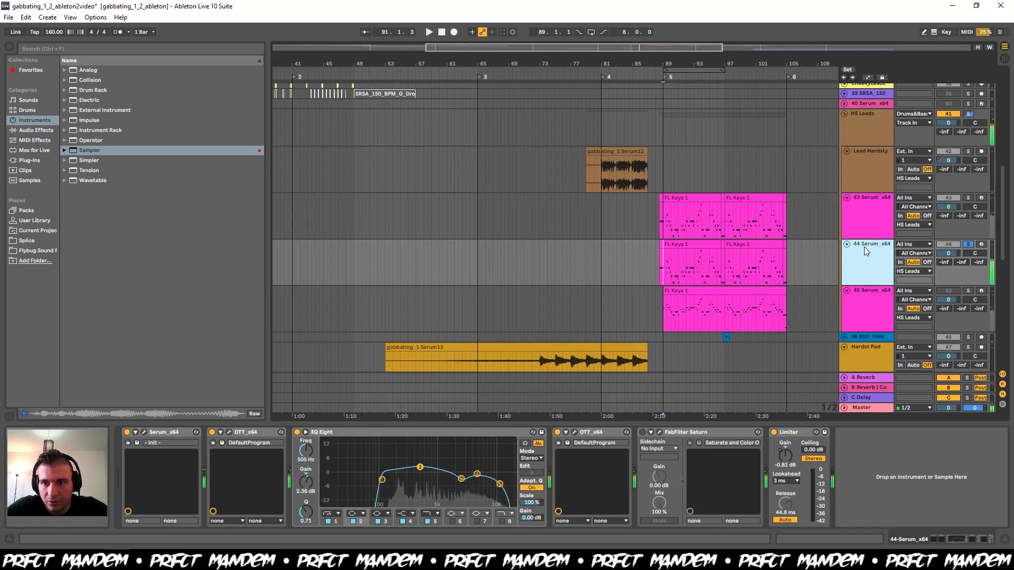
pyautogui.click(144, 431)
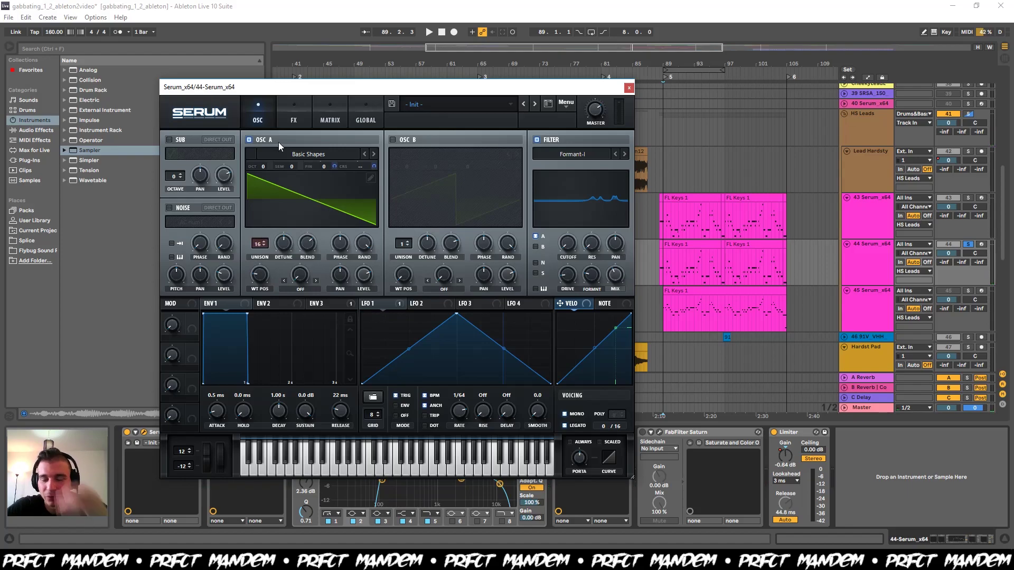
pyautogui.click(284, 114)
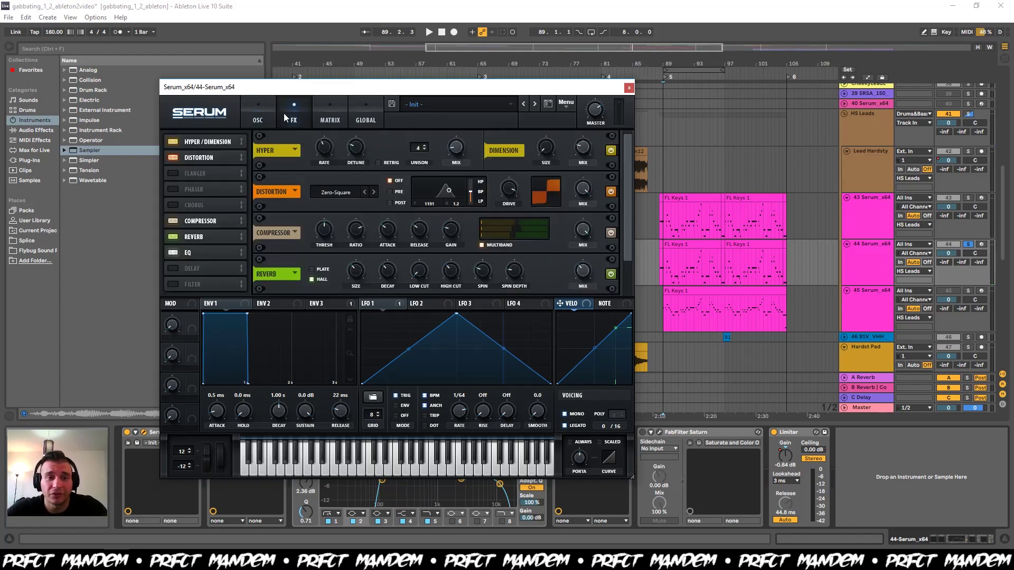
pyautogui.click(269, 104)
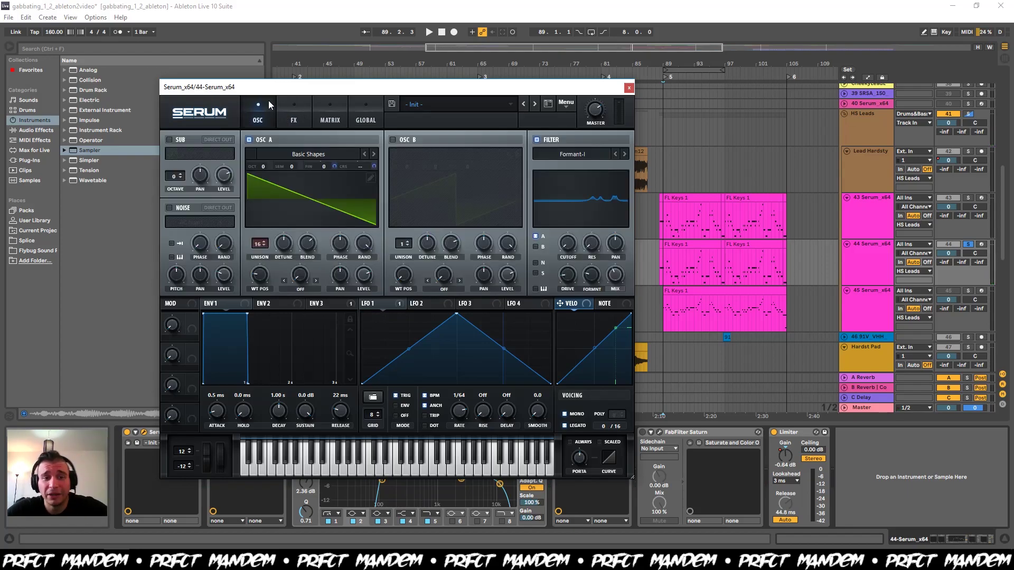
pyautogui.click(628, 87)
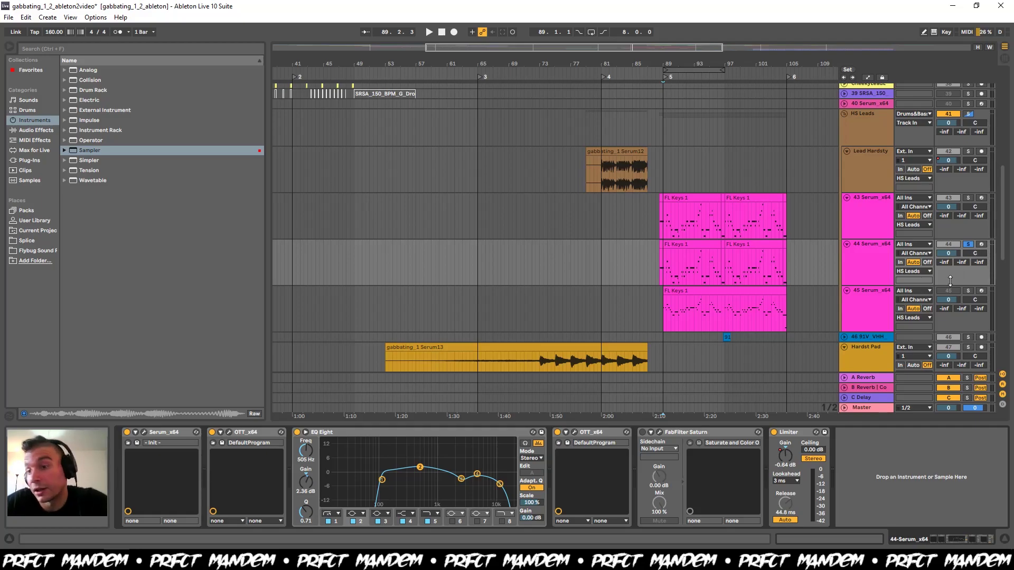
# - Solo 43 Serum_x64 again, play it from bar 89, and open its Serum synth for inspection
pyautogui.click(970, 291)
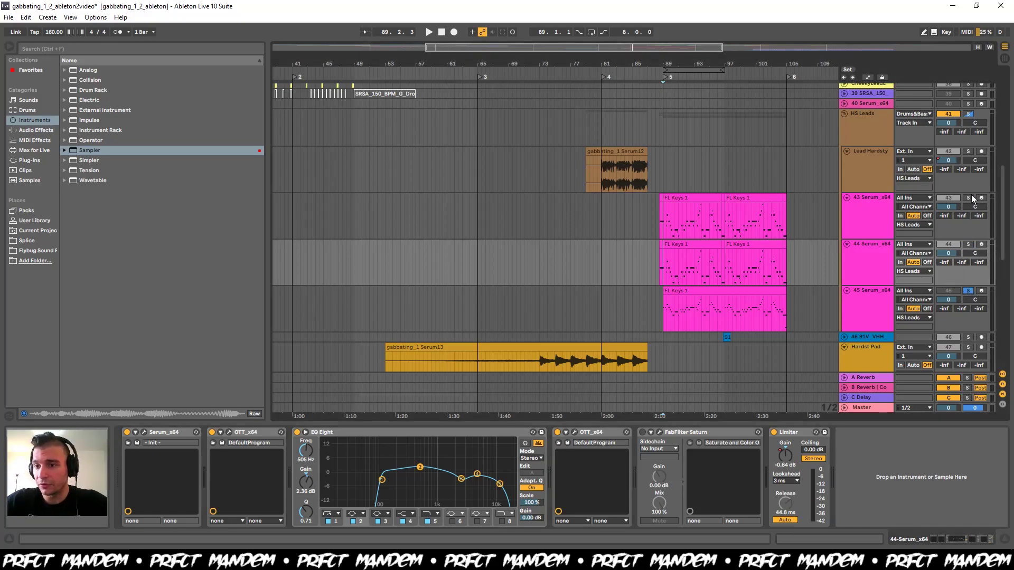
pyautogui.press('space')
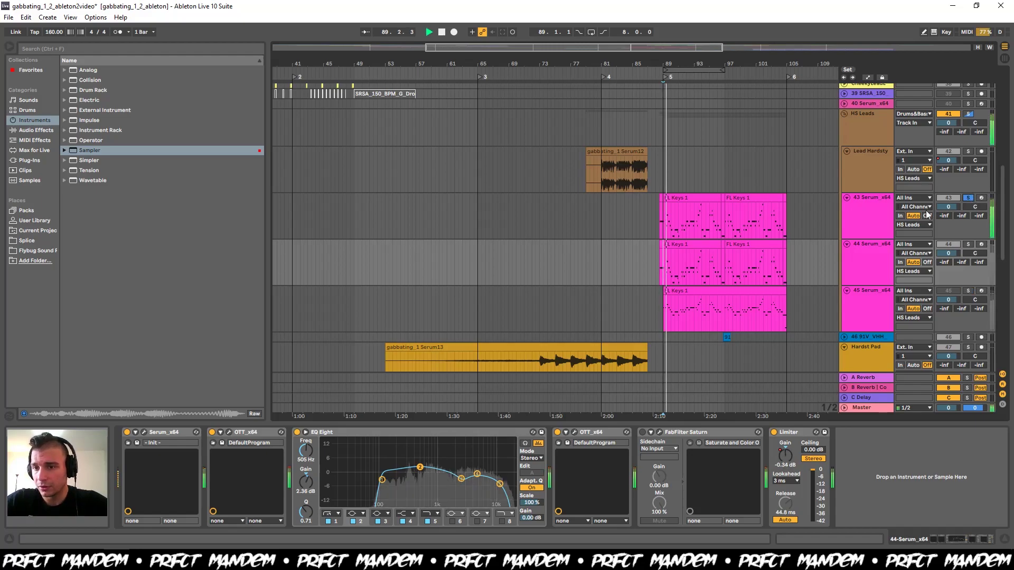
pyautogui.click(891, 201)
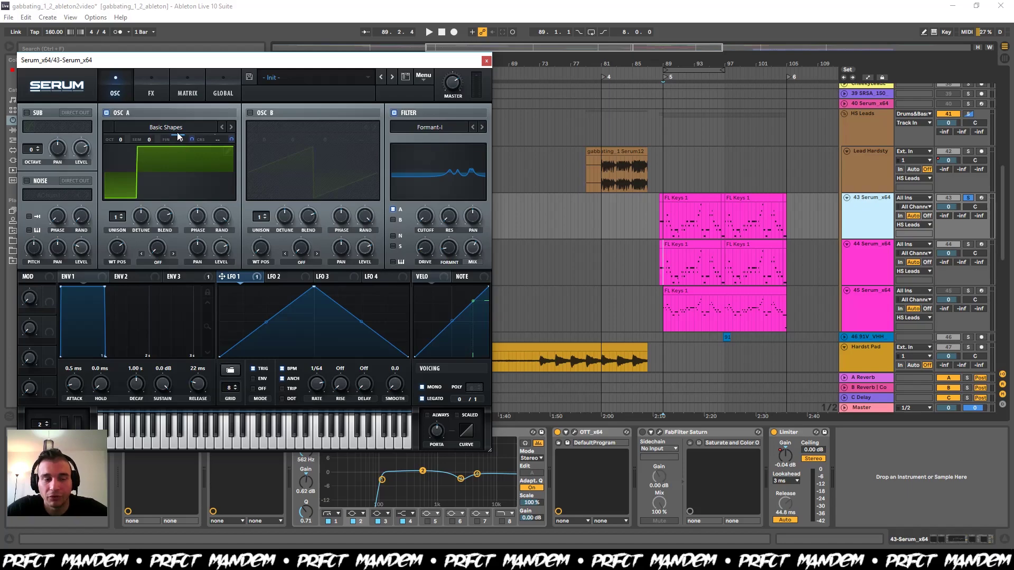
pyautogui.moveTo(219, 63); pyautogui.dragTo(247, 60)
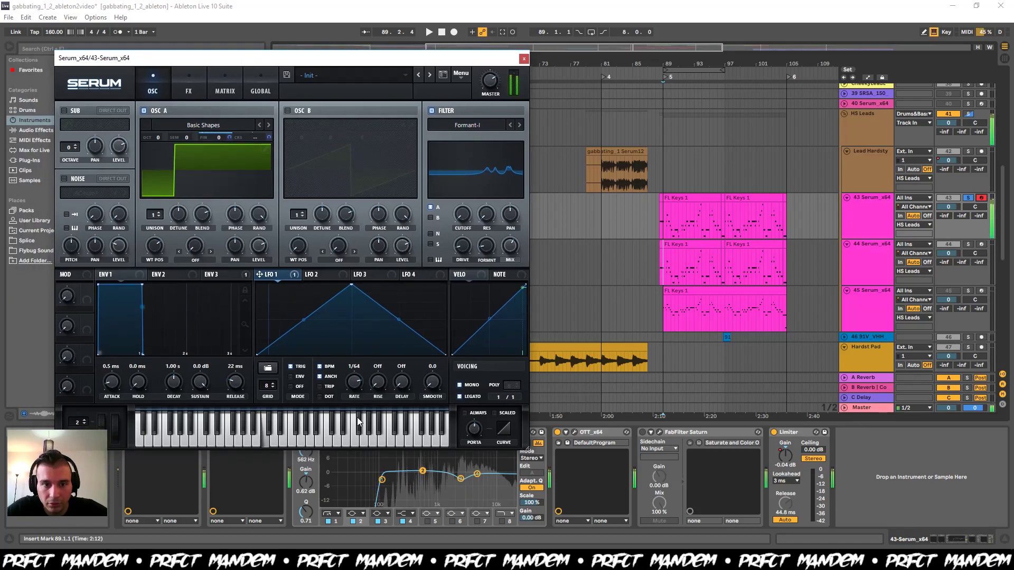
# - Try LFO 1's rate at one bar while a note sounds, and set it back to 1/64
pyautogui.moveTo(355, 379); pyautogui.dragTo(364, 440)
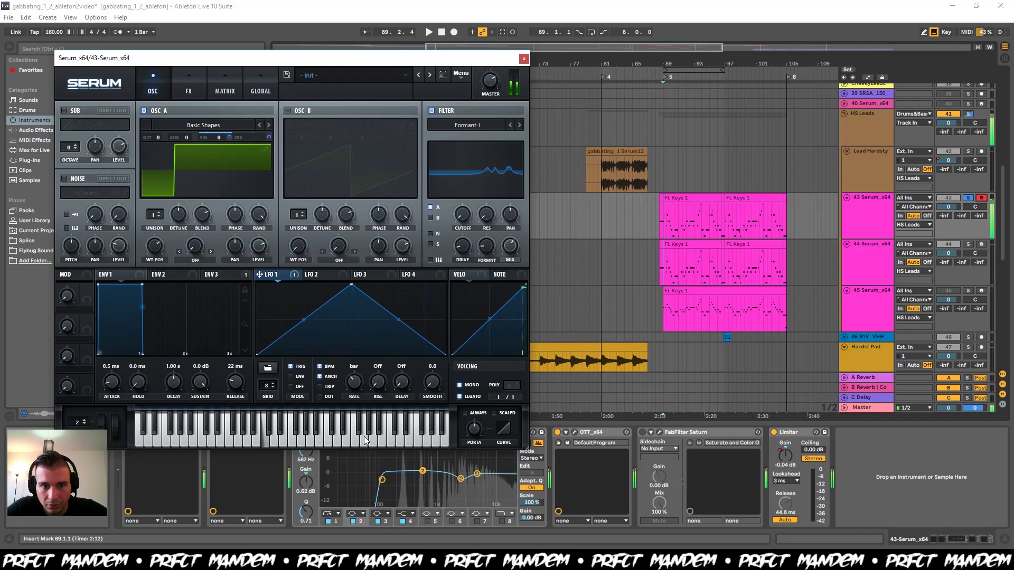
pyautogui.moveTo(366, 441); pyautogui.dragTo(373, 391)
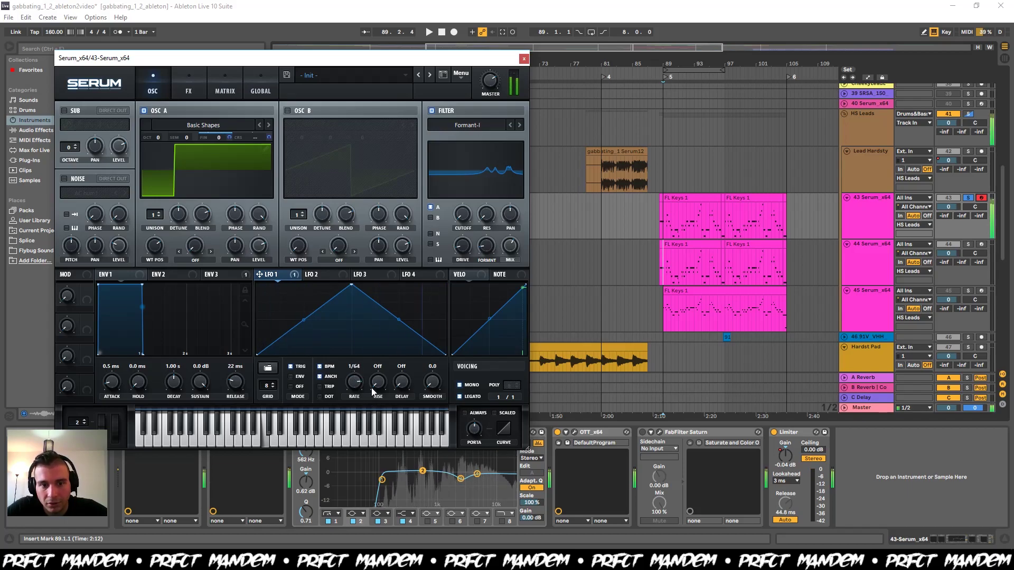
# - Sound notes with LFO 1's modulation of oscillator A's fine tuning bypassed and enabled, and test its modulation amount
pyautogui.rightClick(231, 141)
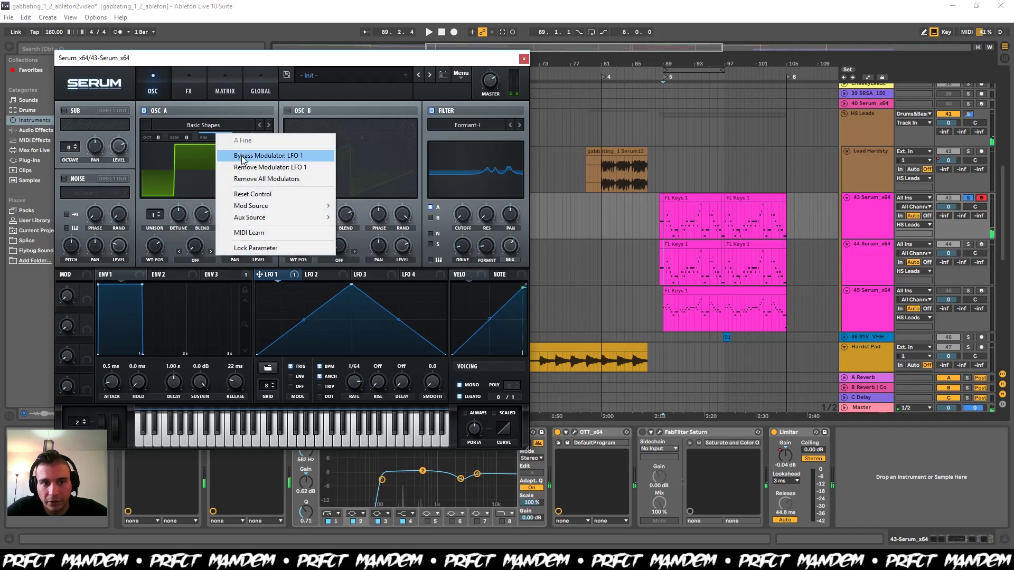
pyautogui.click(242, 156)
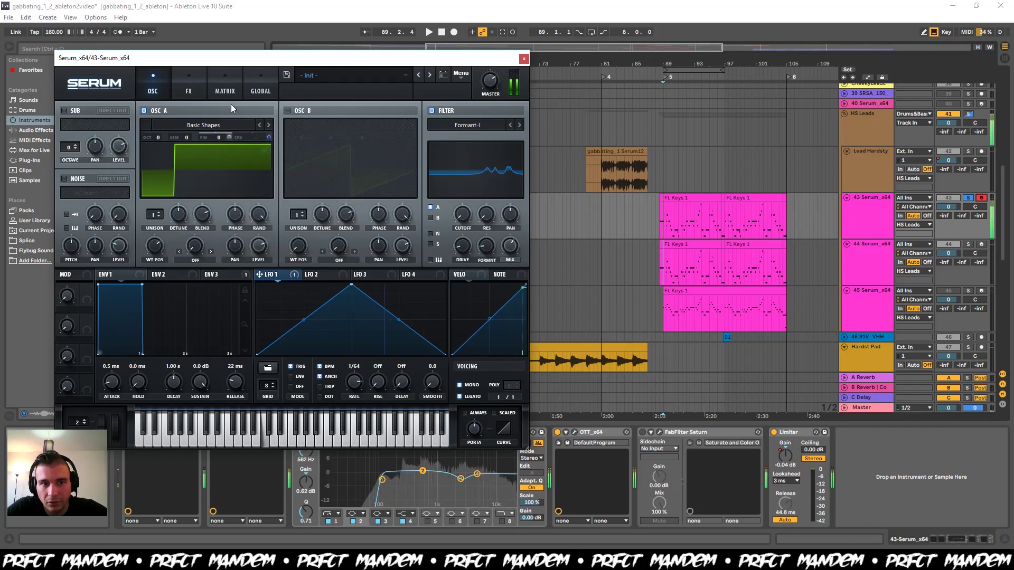
pyautogui.rightClick(230, 139)
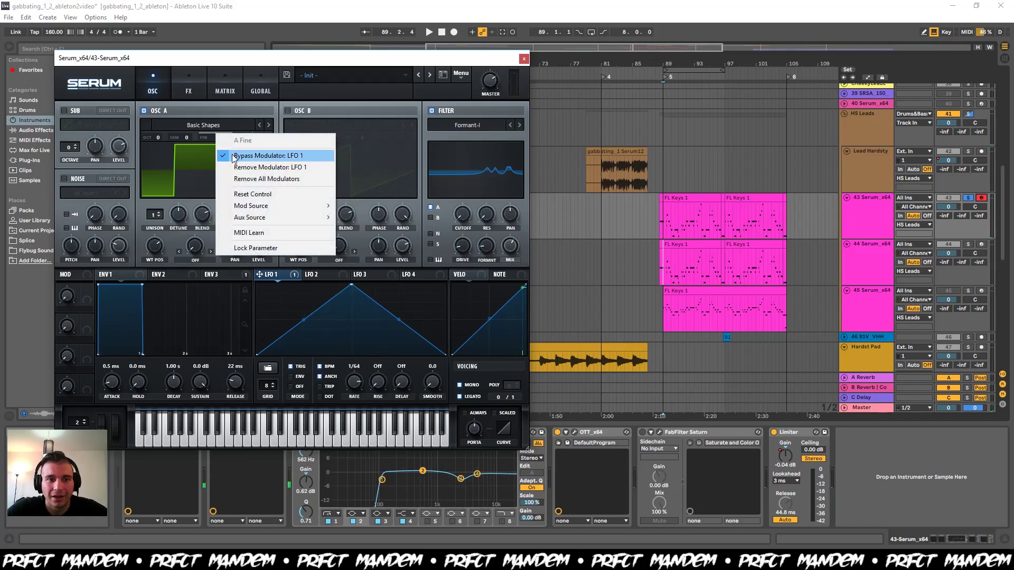
pyautogui.click(234, 156)
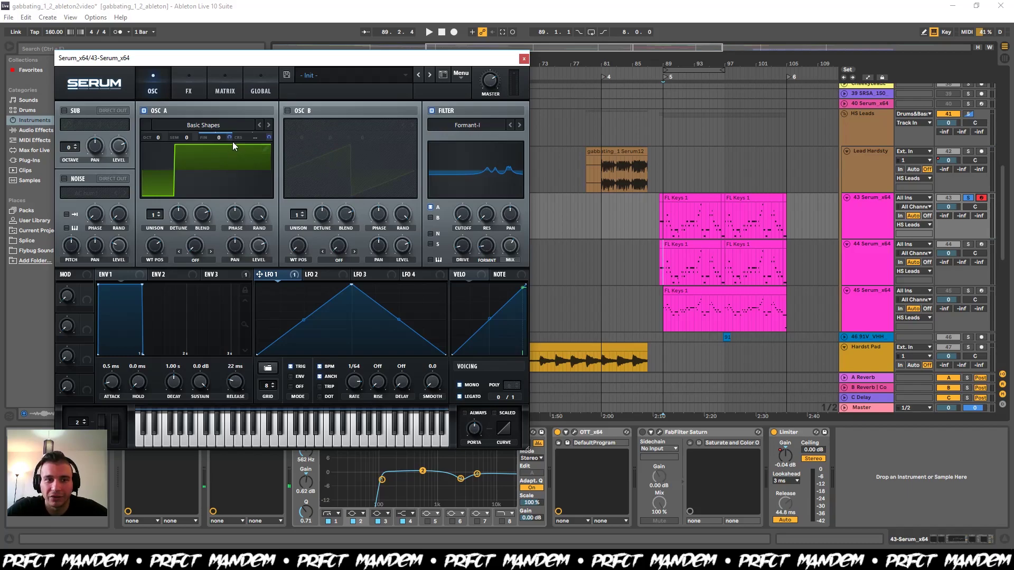
pyautogui.moveTo(229, 139); pyautogui.dragTo(242, 170)
pyautogui.press('a')
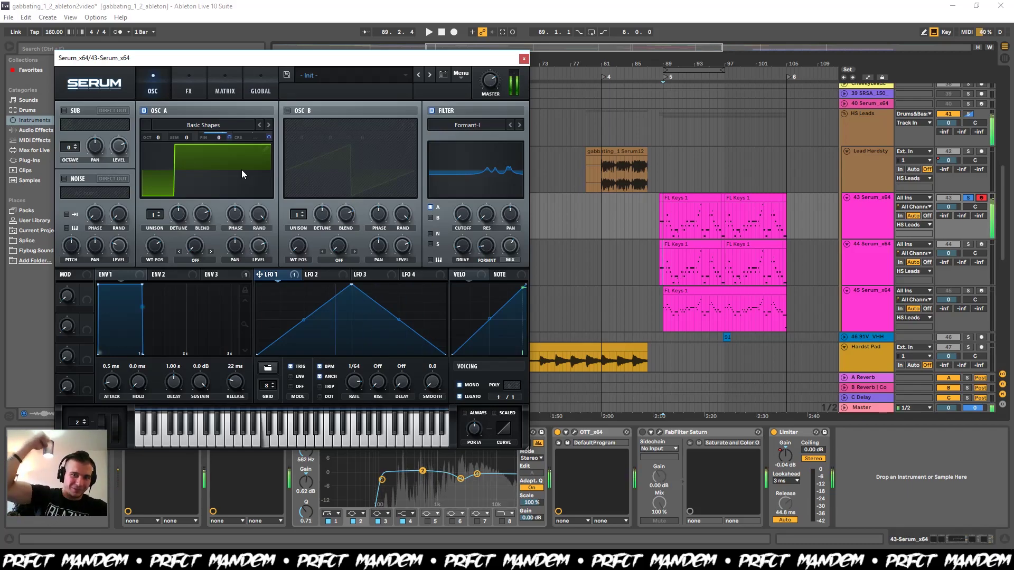
# - Switch to the 45 Serum_x64 track and play the unsoloed arrangement briefly from bar 89
pyautogui.click(983, 291)
pyautogui.press('space')
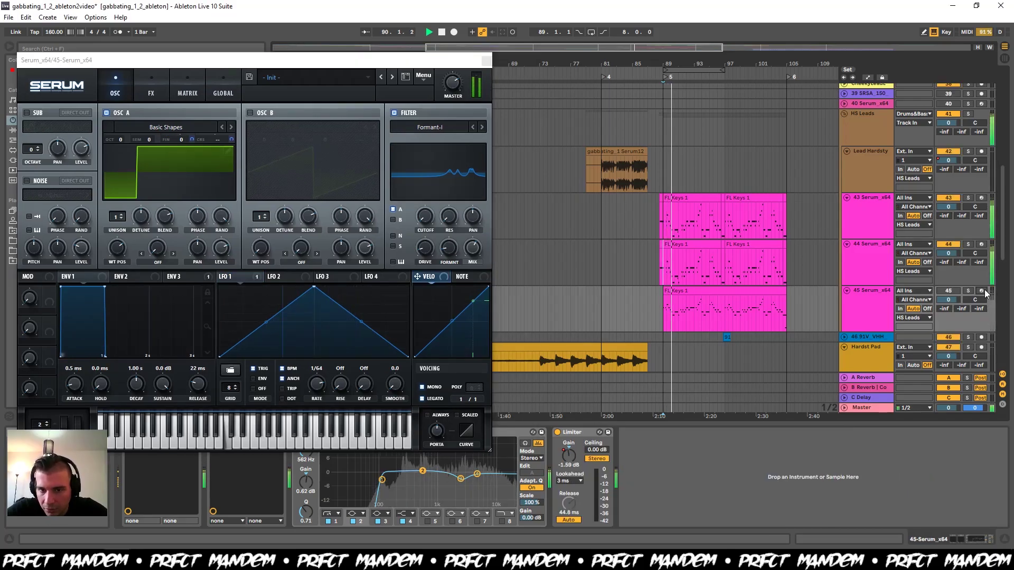
pyautogui.press('space')
# - Solo 43 and 44 Serum_x64 together and play them from bar 89, comparing each lead soloed on its own
pyautogui.click(968, 198)
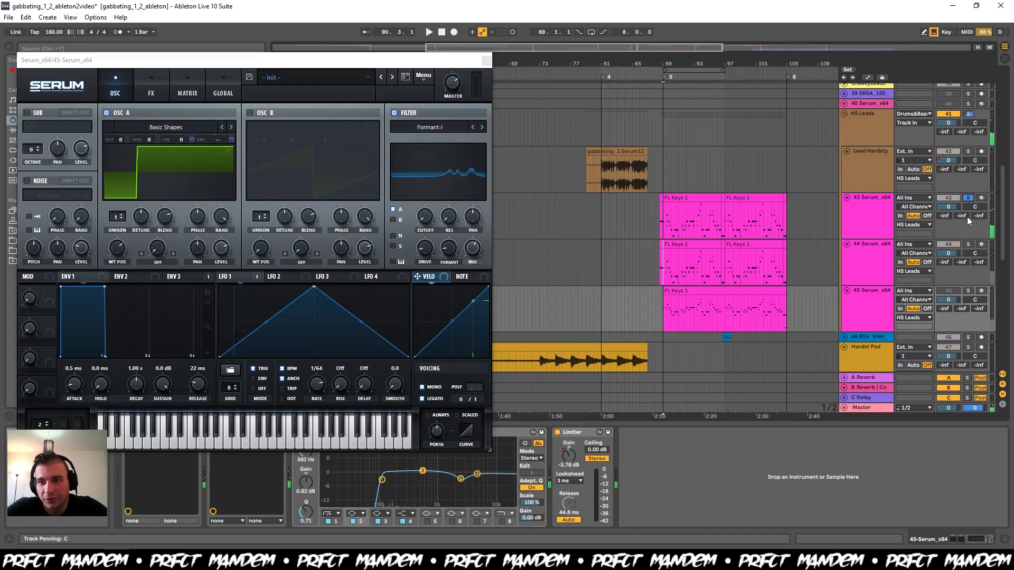
pyautogui.keyDown('ctrl'); pyautogui.click(967, 243); pyautogui.keyUp('ctrl')
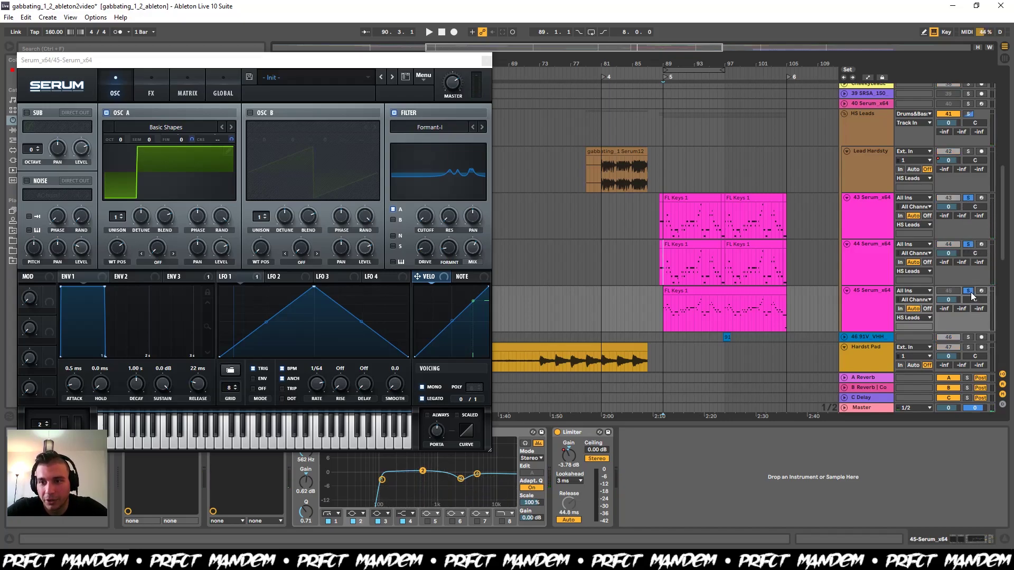
pyautogui.press('space')
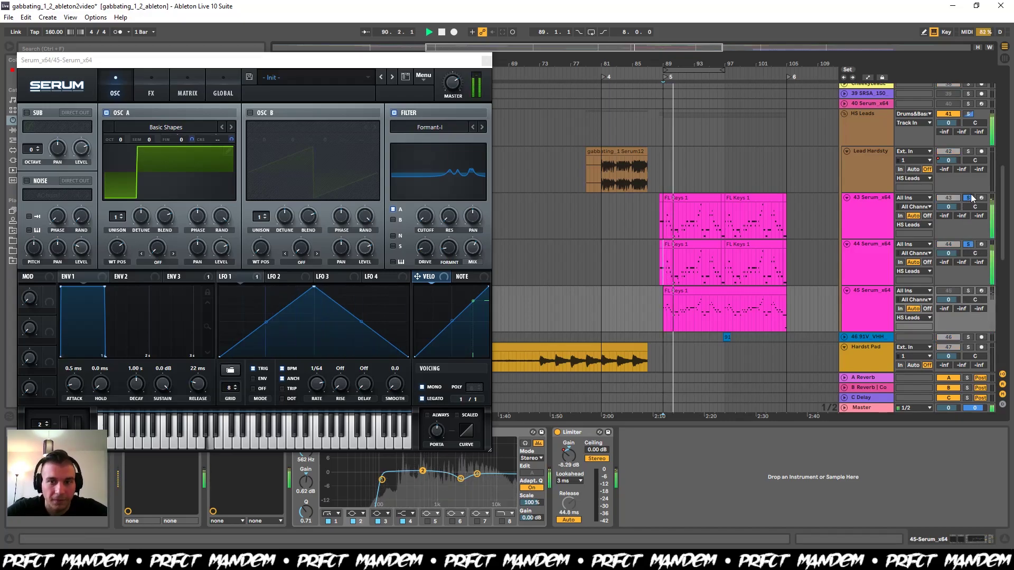
pyautogui.click(967, 198)
pyautogui.click(969, 244)
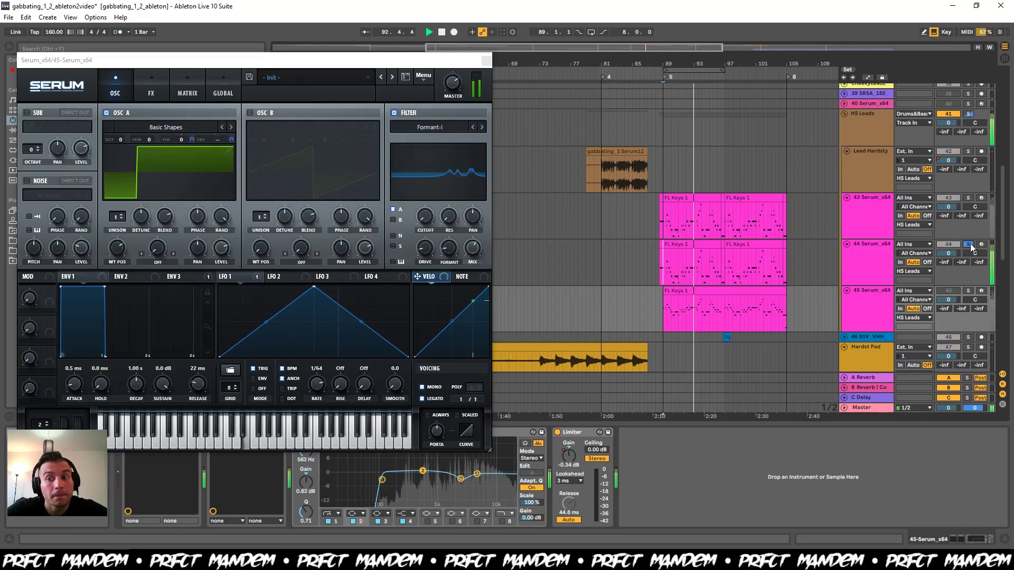
pyautogui.press('space')
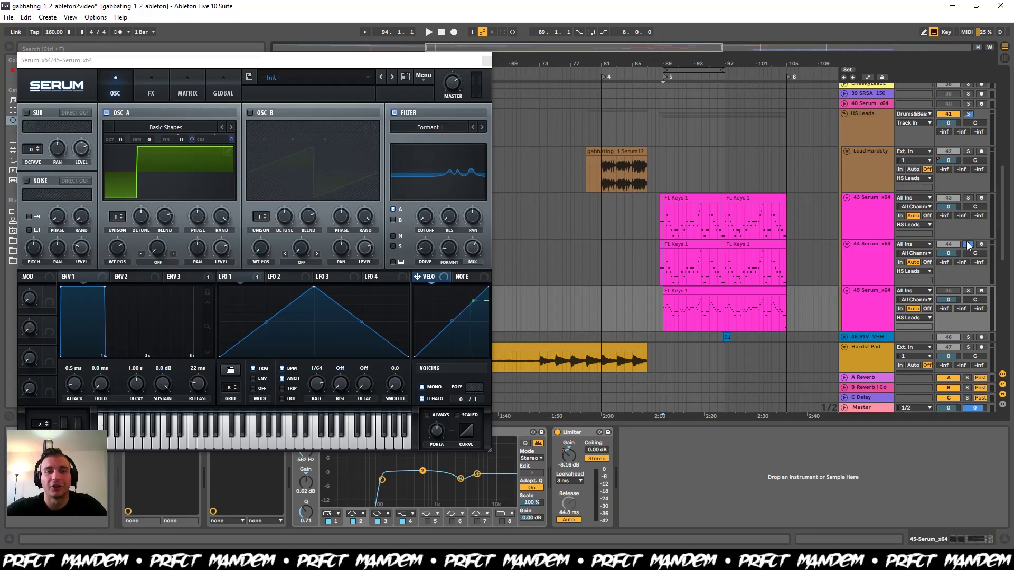
# - Clear the lead solos, play the full arrangement from bar 89, and close the 45 Serum_x64 synth window
pyautogui.doubleClick(969, 198)
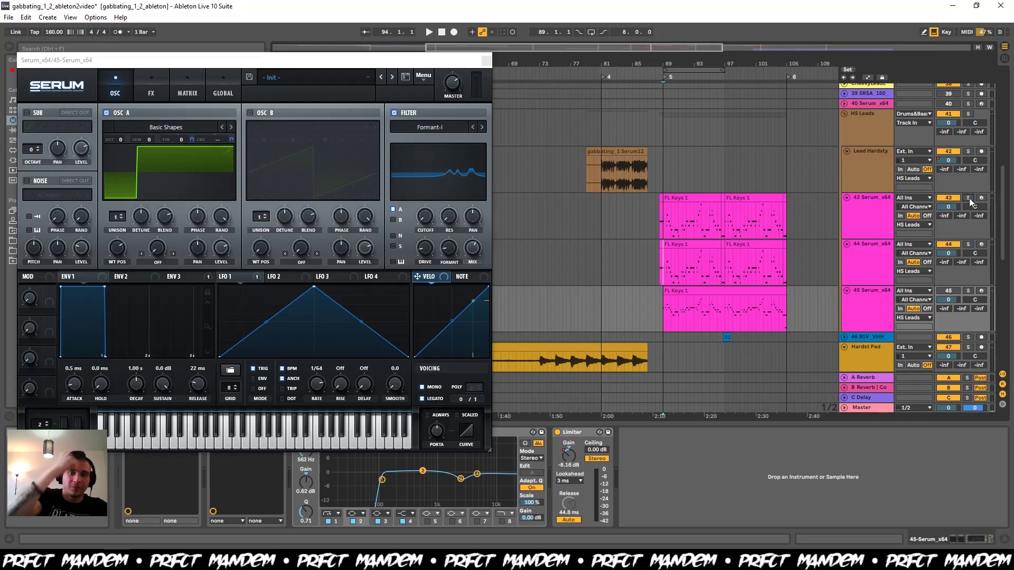
pyautogui.press('space')
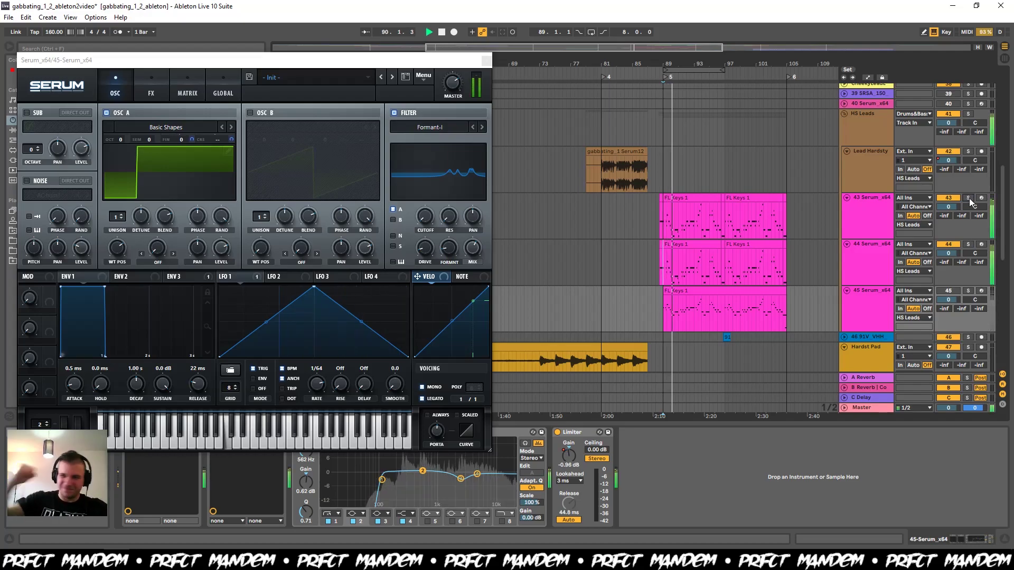
pyautogui.press('space')
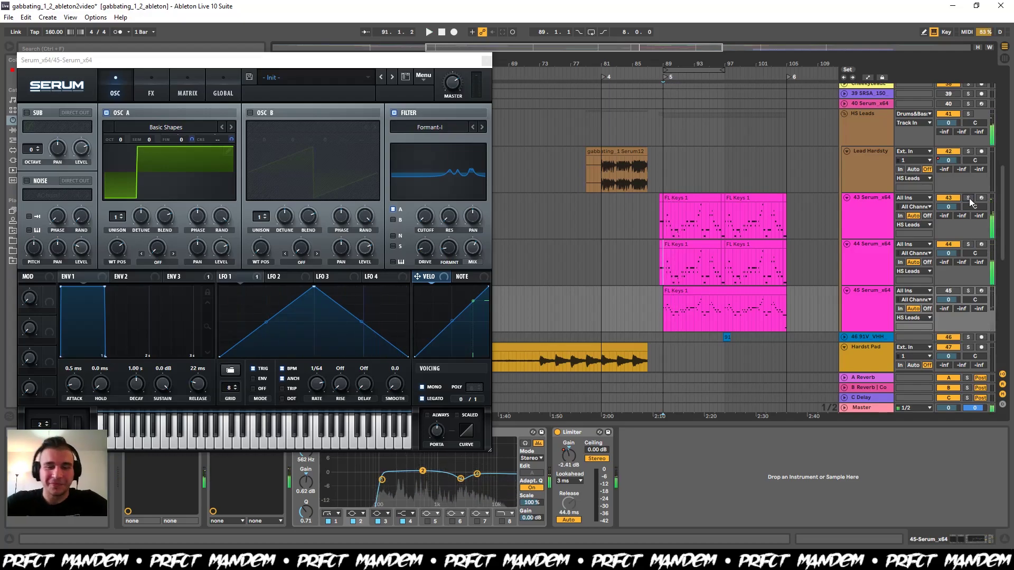
pyautogui.click(485, 60)
# - Solo the HS Kick 2 group and place the insert marker on it at bar 89
pyautogui.scroll(-3, 735, 230)
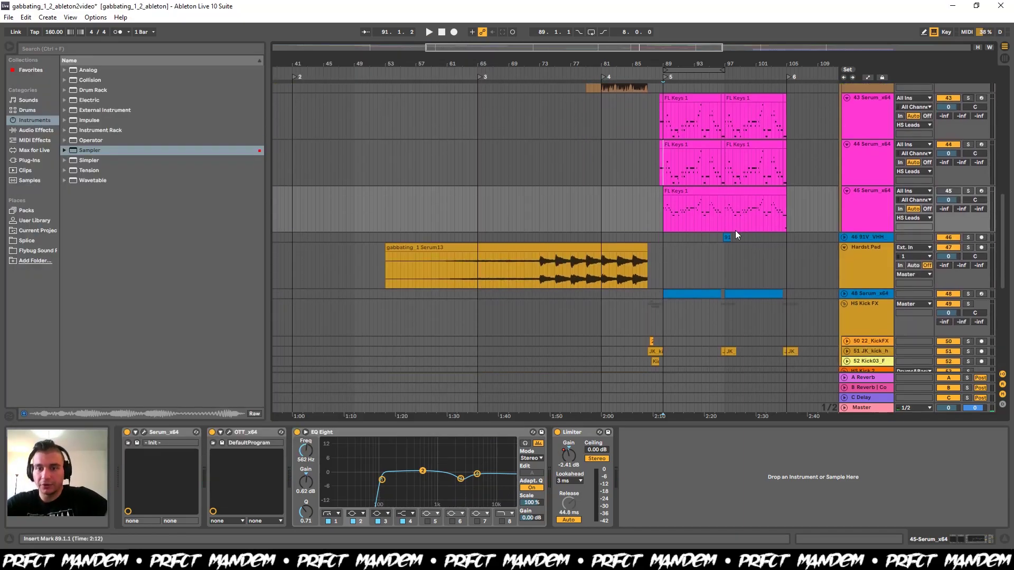
pyautogui.scroll(-3, 735, 230)
pyautogui.scroll(-3, 735, 230)
pyautogui.click(968, 182)
pyautogui.click(964, 203)
pyautogui.click(968, 192)
pyautogui.click(660, 218)
pyautogui.press('Right')
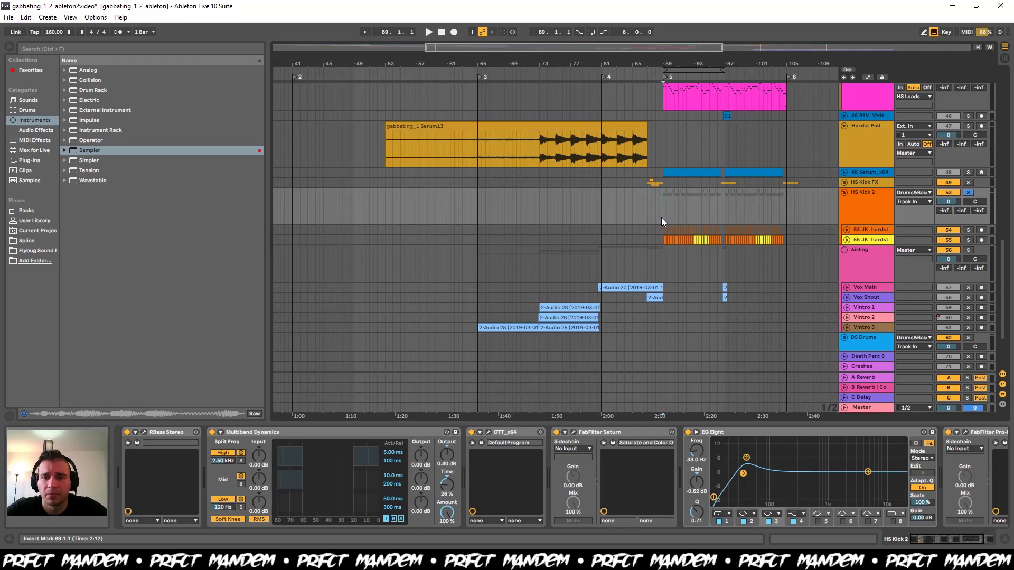
# - Unfold the 54 and 55 JK_hardstyle kick tracks and audition the soloed HS Kick 2 group from bar 89
pyautogui.press('+')
pyautogui.press('+')
pyautogui.press('+')
pyautogui.press('+')
pyautogui.press('+')
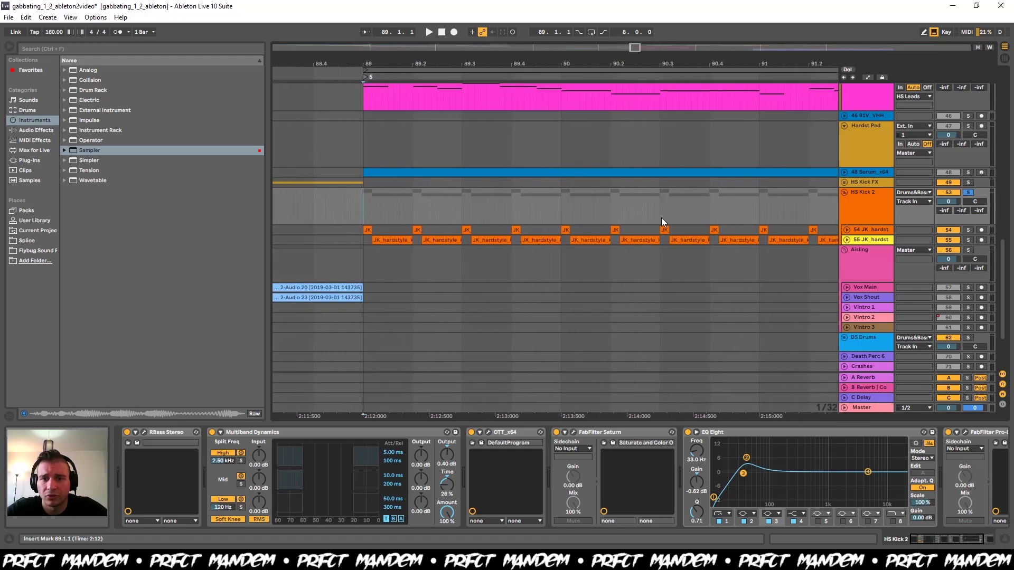
pyautogui.click(847, 232)
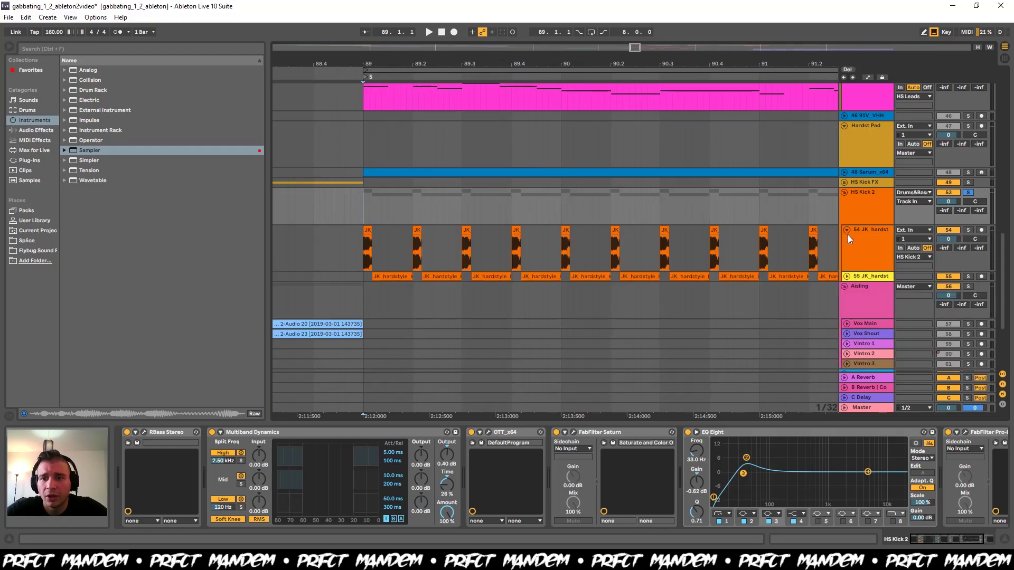
pyautogui.click(845, 275)
pyautogui.press('-')
pyautogui.press('-')
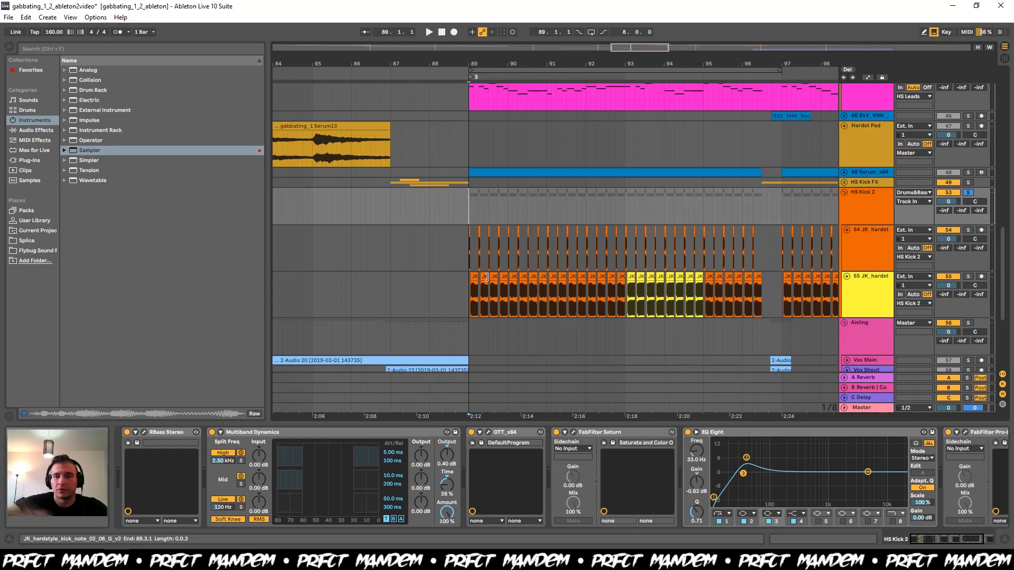
pyautogui.press('space')
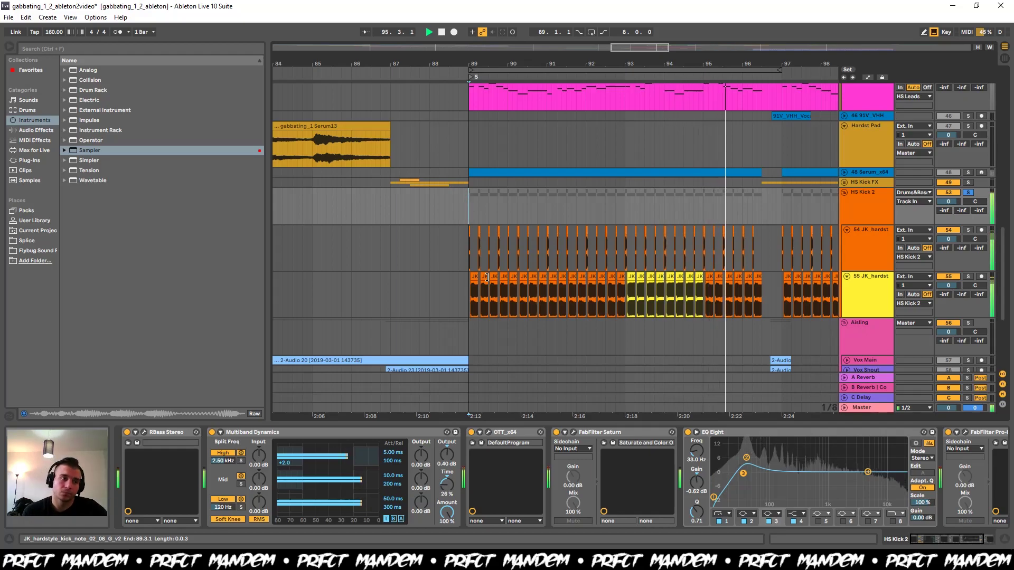
pyautogui.press('space')
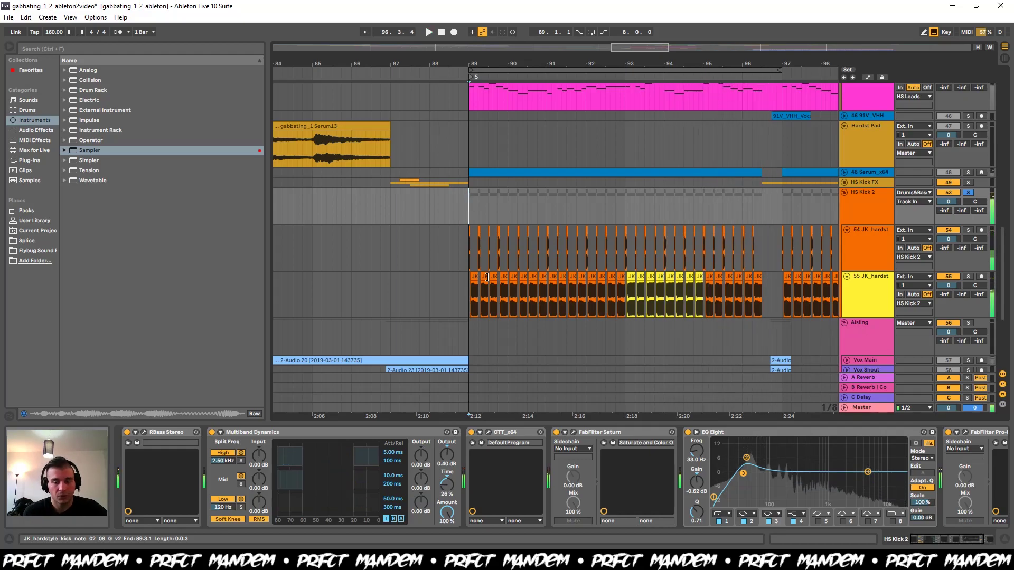
# - Inspect the kick clips at bar 89 up close and audition track 54 JK_hardstyle soloed
pyautogui.click(469, 264)
pyautogui.press('z')
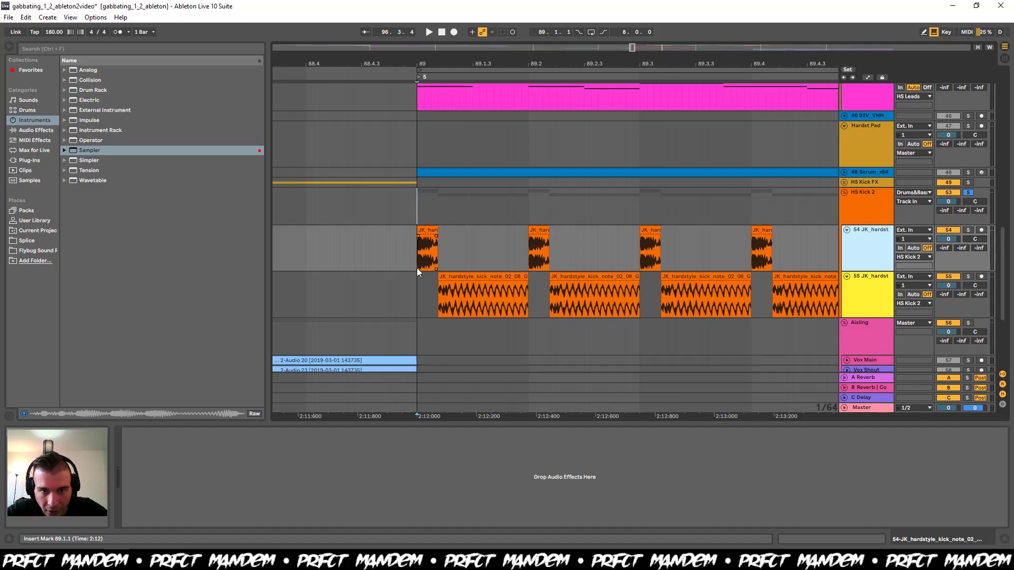
pyautogui.hscroll(3, 471, 258)
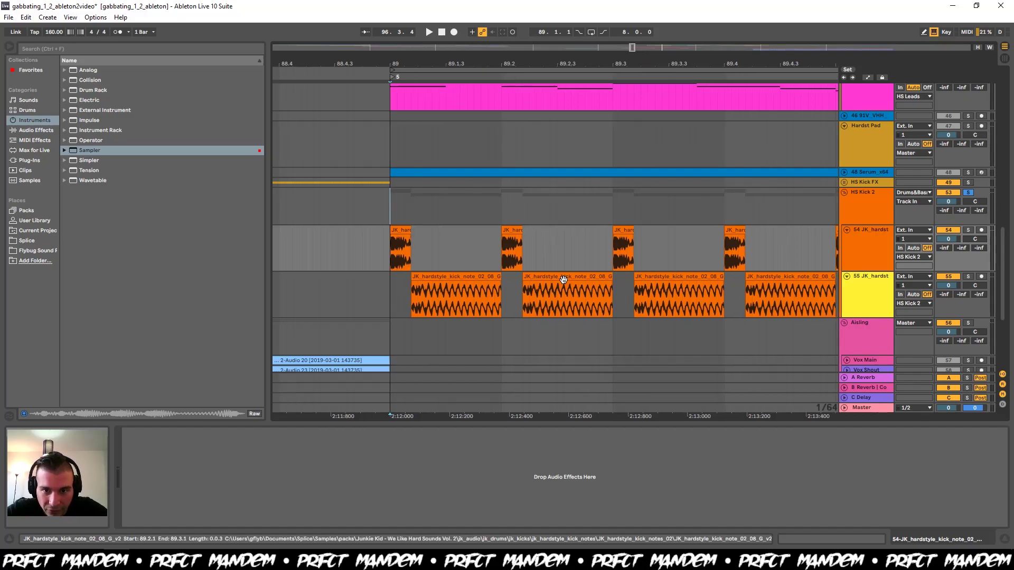
pyautogui.click(968, 230)
pyautogui.press('space')
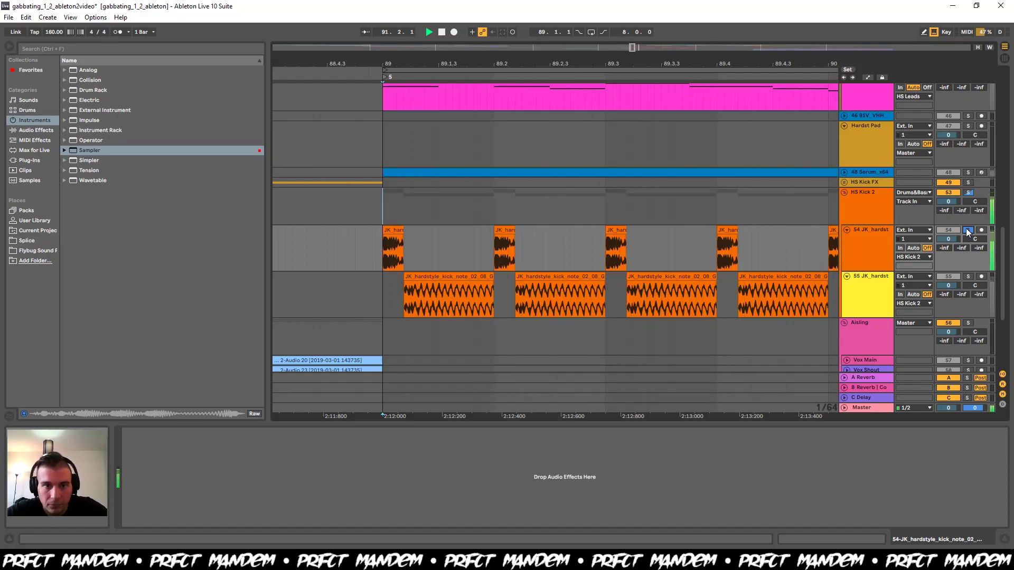
pyautogui.press('space')
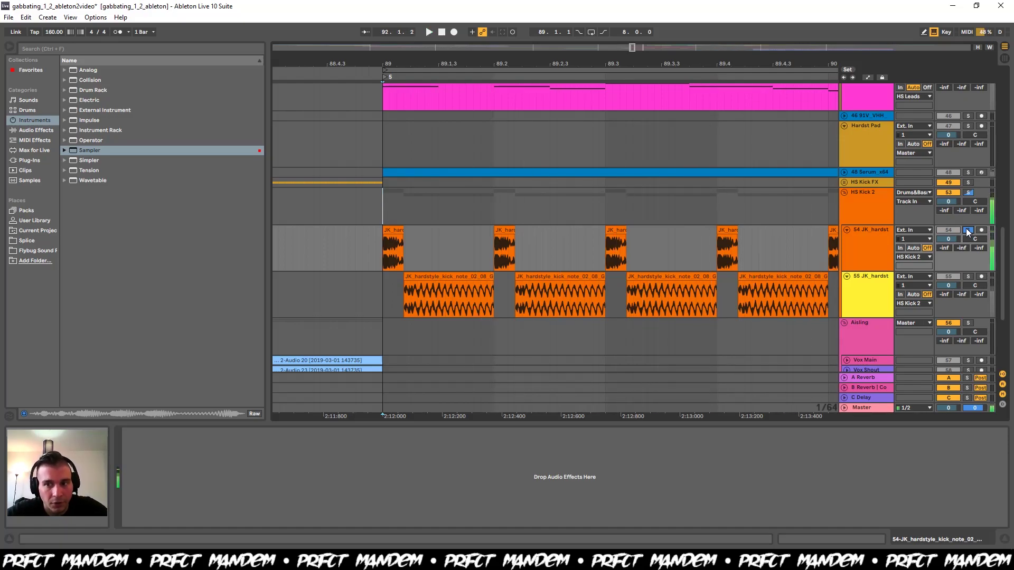
# - Solo track 55 JK_hardstyle and audition its kick notes from bar 89
pyautogui.click(969, 277)
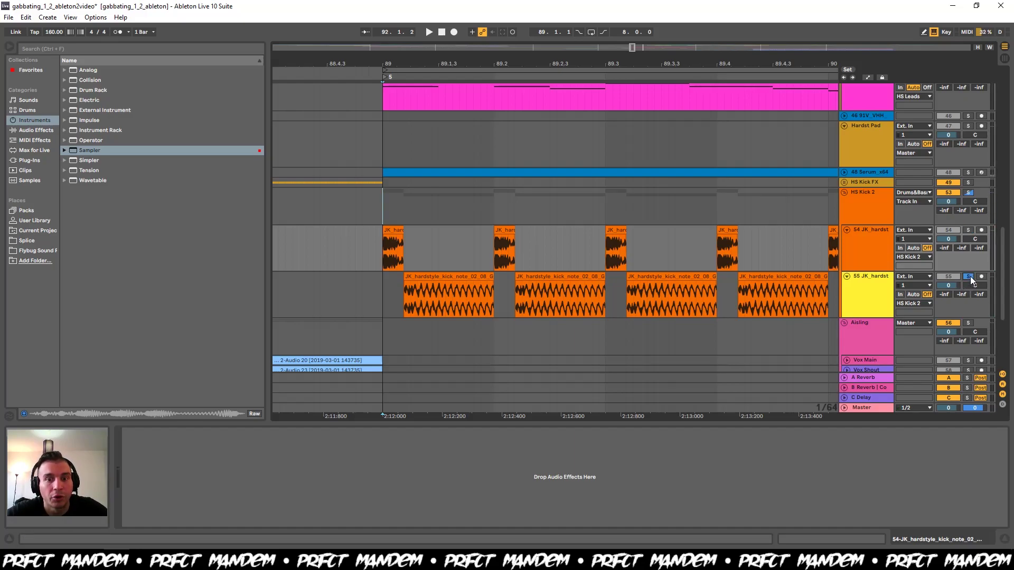
pyautogui.press('space')
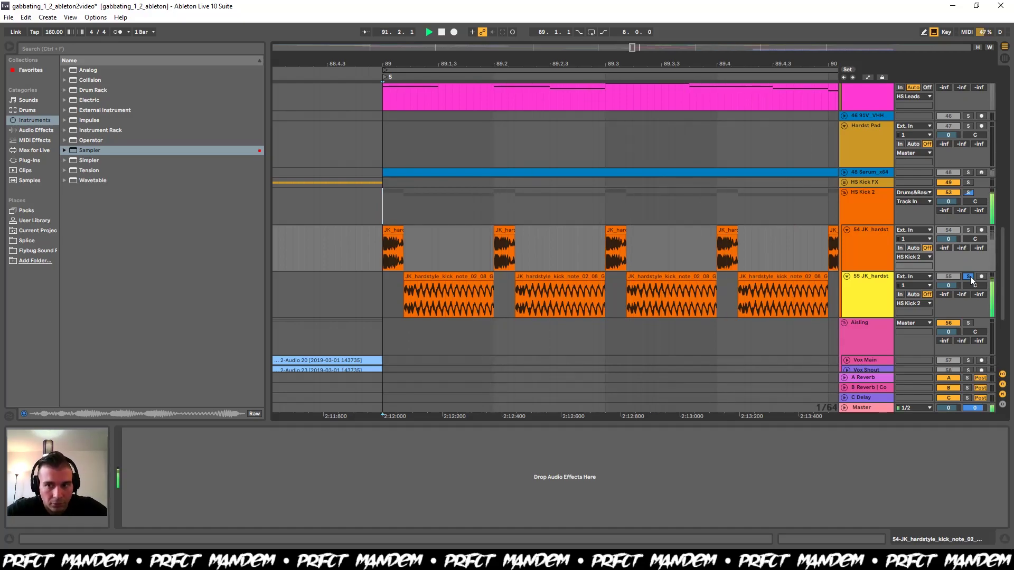
pyautogui.press('space')
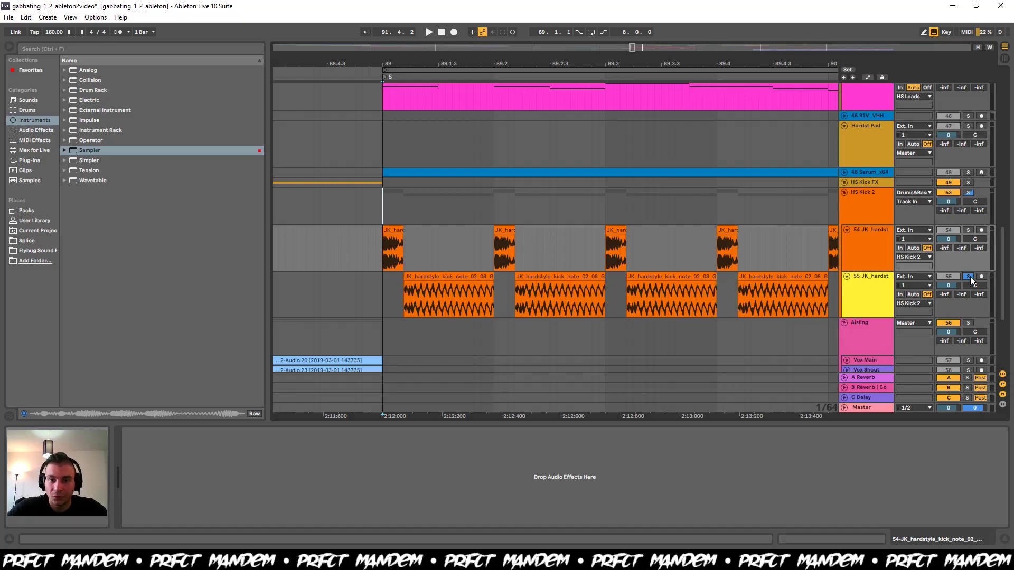
# - Show the HS Kick 2 group's effect chain, solo the whole group, and play it from bar 89
pyautogui.click(880, 208)
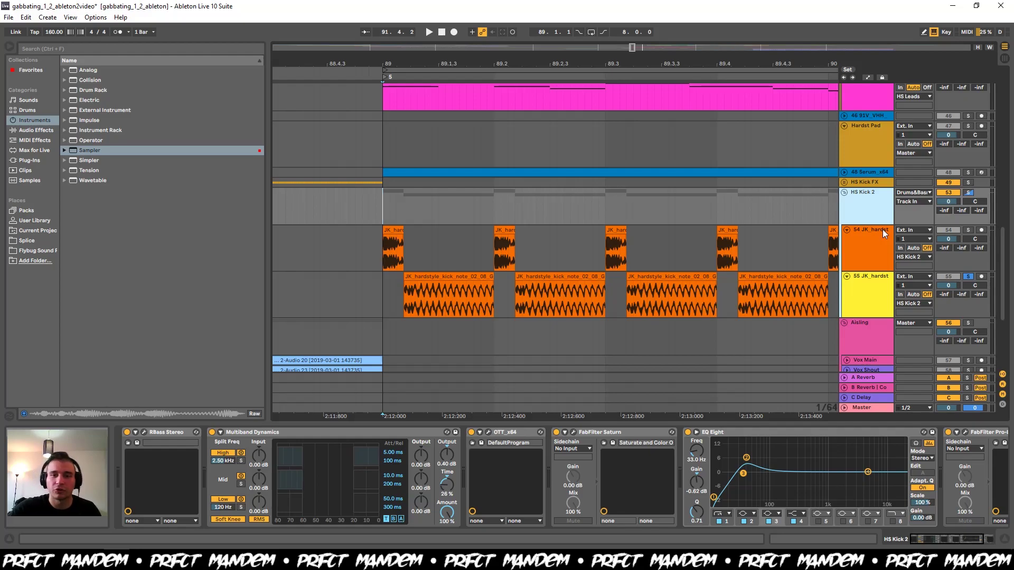
pyautogui.click(968, 193)
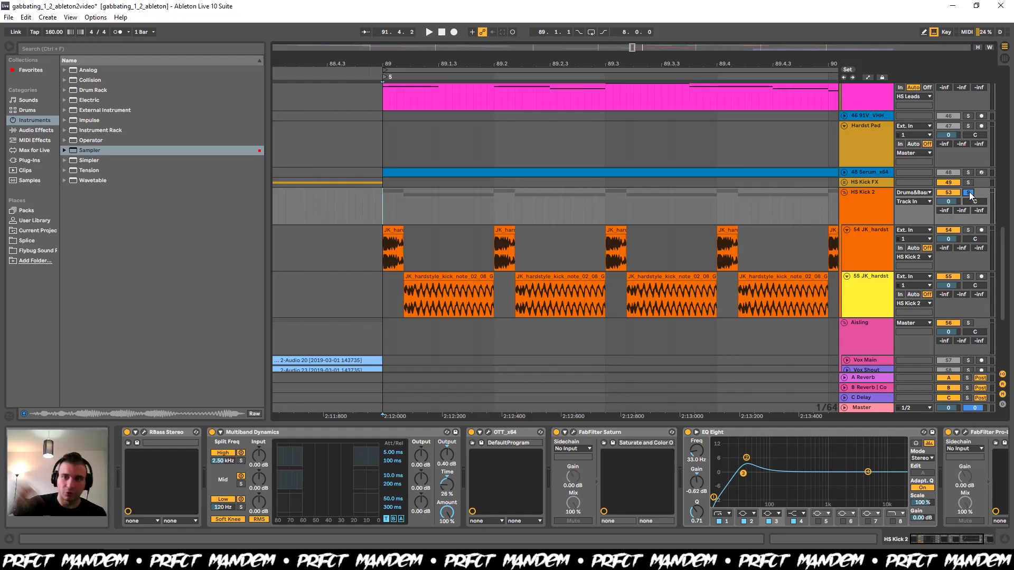
pyautogui.press('space')
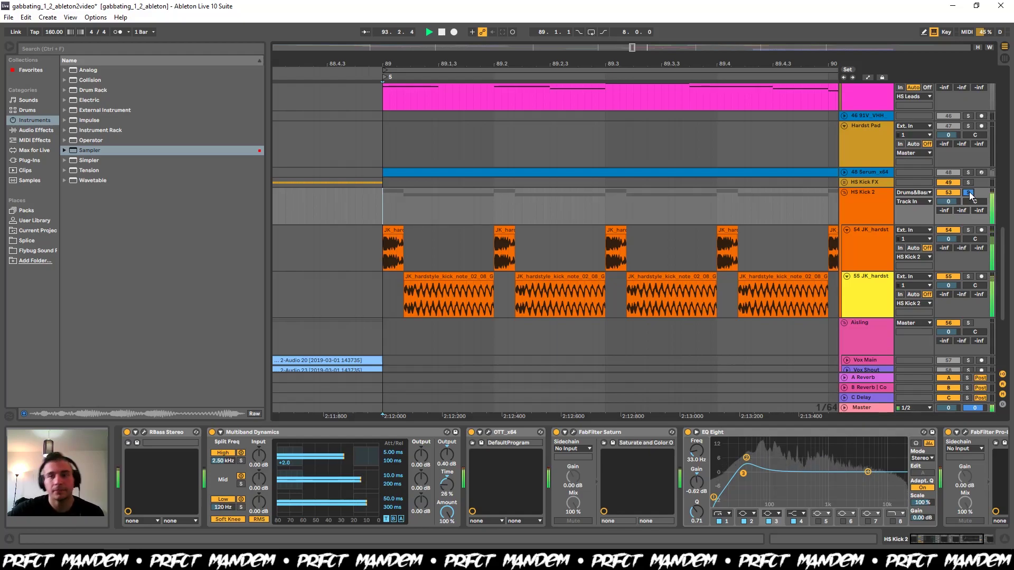
pyautogui.press('space')
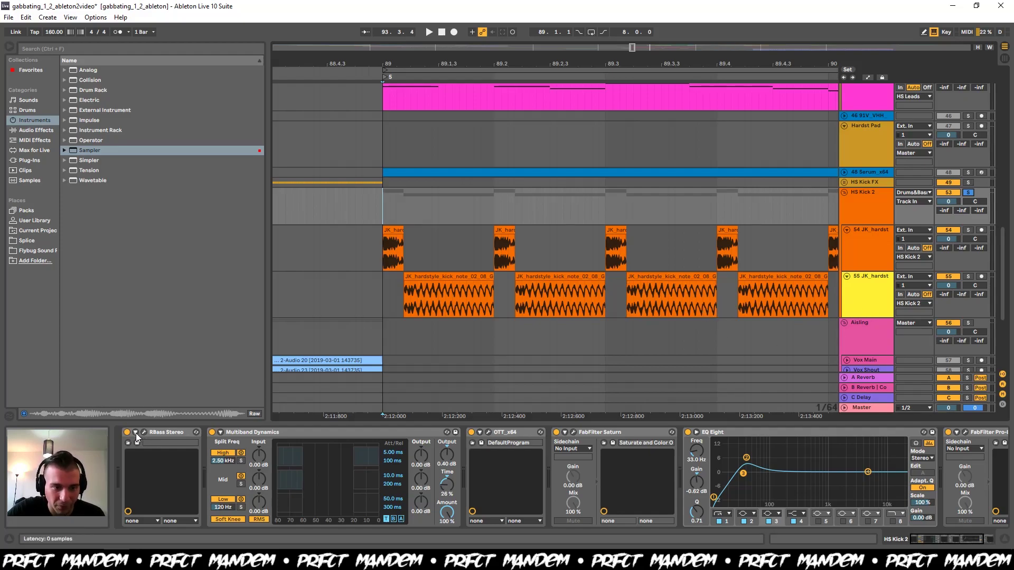
# - Play the HS Kick 2 group from bar 89 with RBass Stereo bypassed and re-enabled
pyautogui.click(167, 451)
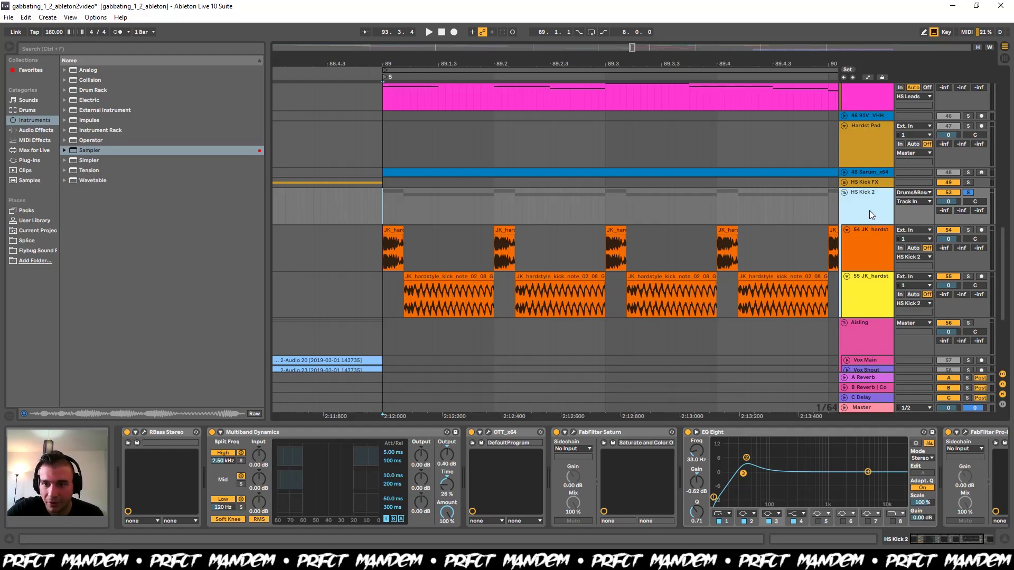
pyautogui.press('space')
pyautogui.click(128, 431)
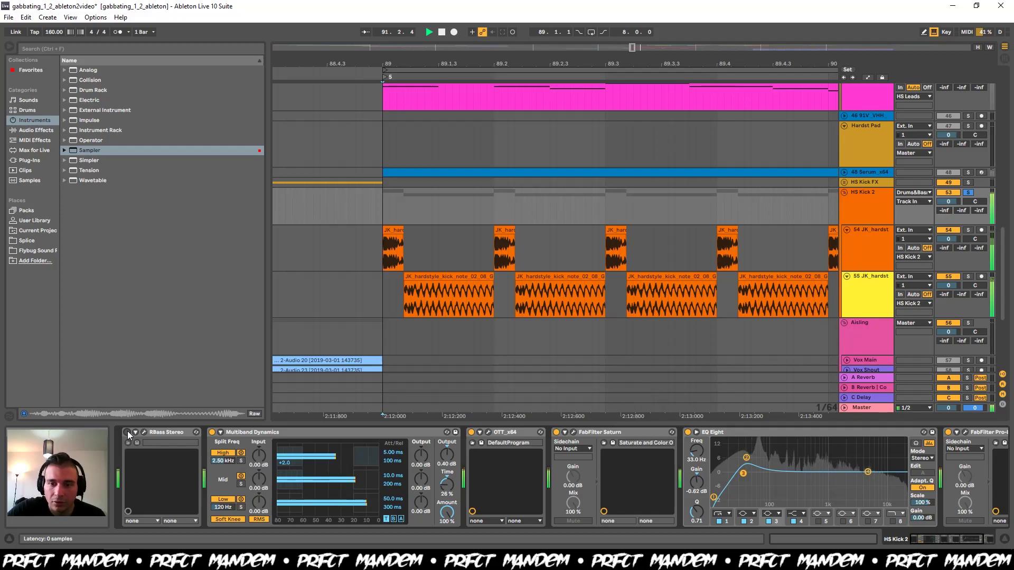
pyautogui.click(128, 432)
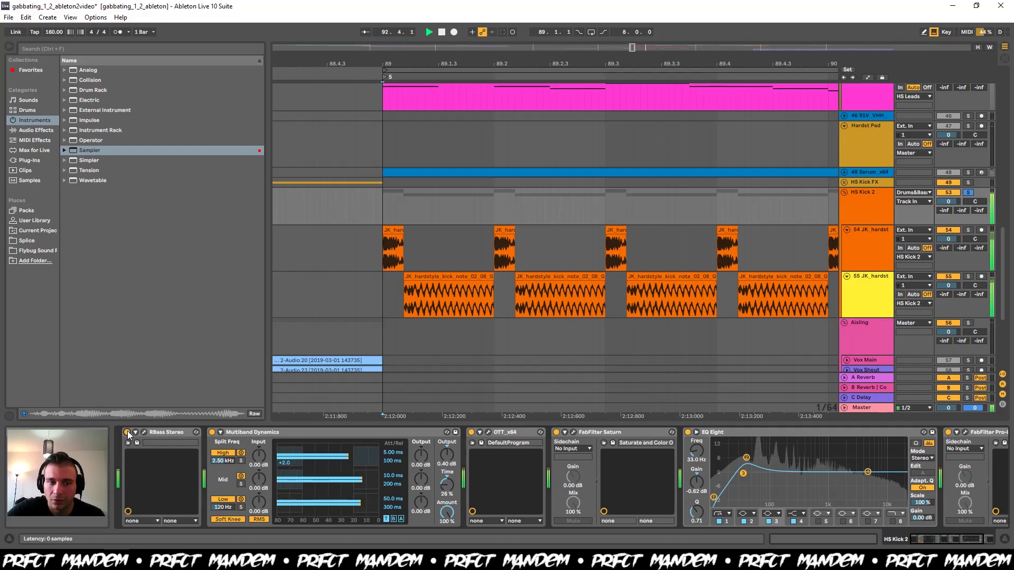
# - Compare the playing HS Kick 2 group with RBass Stereo, and separately Multiband Dynamics, bypassed and re-enabled
pyautogui.click(128, 432)
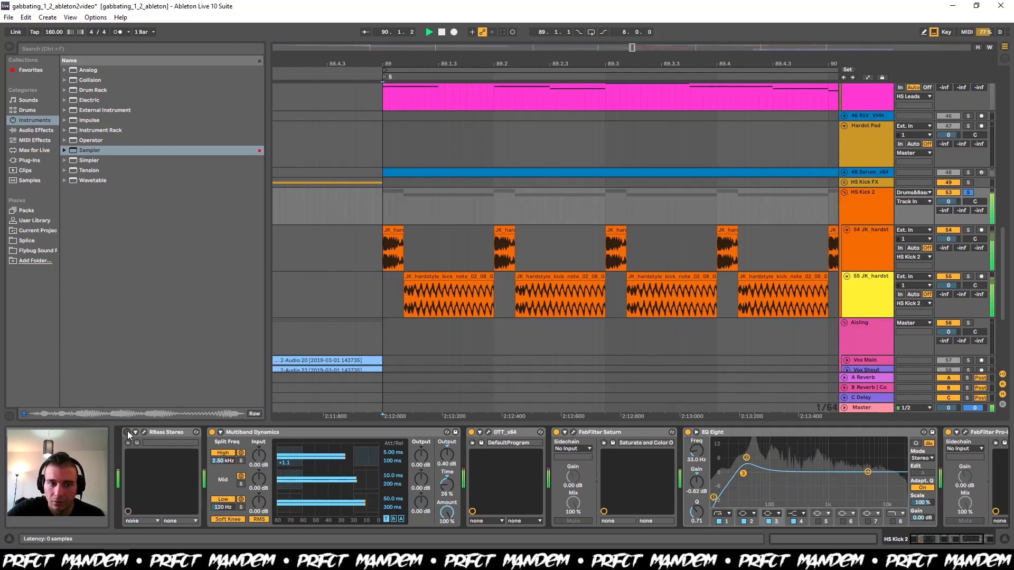
pyautogui.click(127, 432)
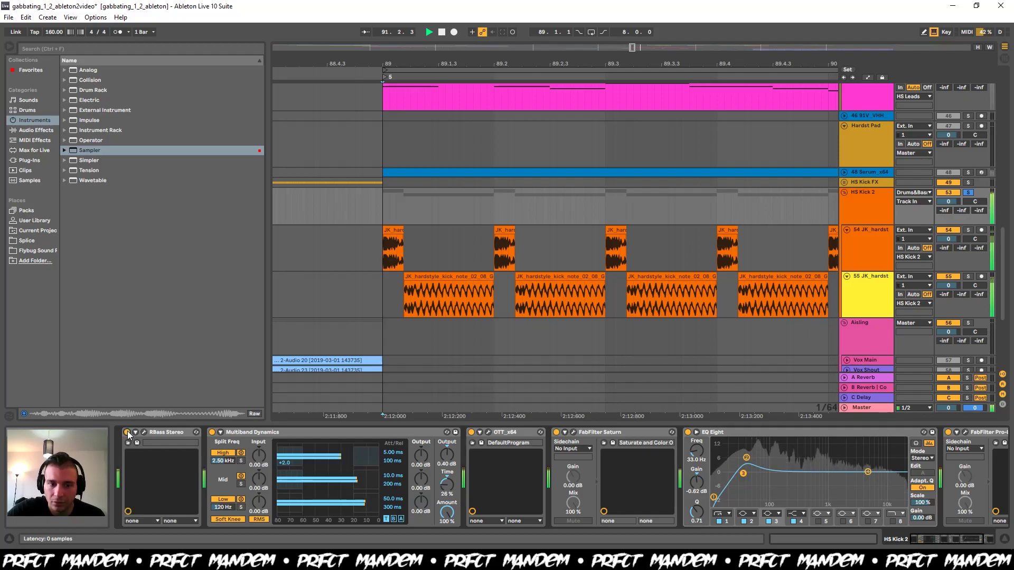
pyautogui.press('space')
pyautogui.scroll(-2, 153, 438)
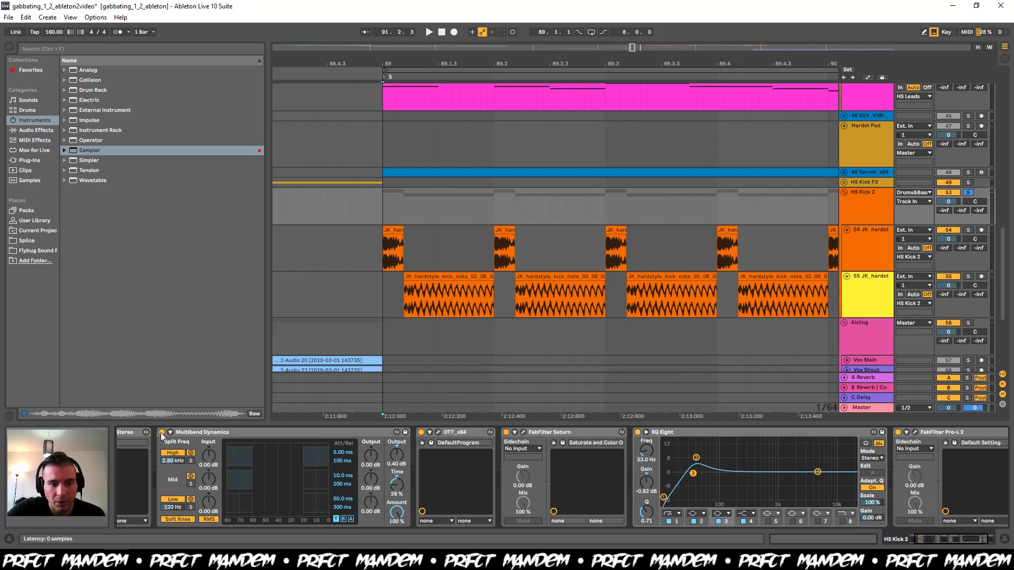
pyautogui.press('space')
pyautogui.click(162, 431)
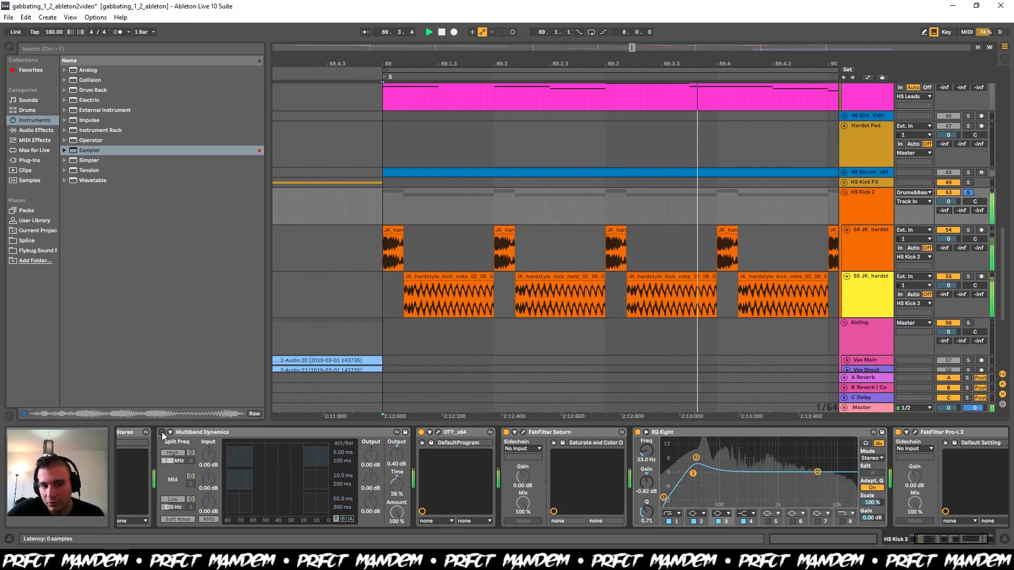
pyautogui.click(162, 432)
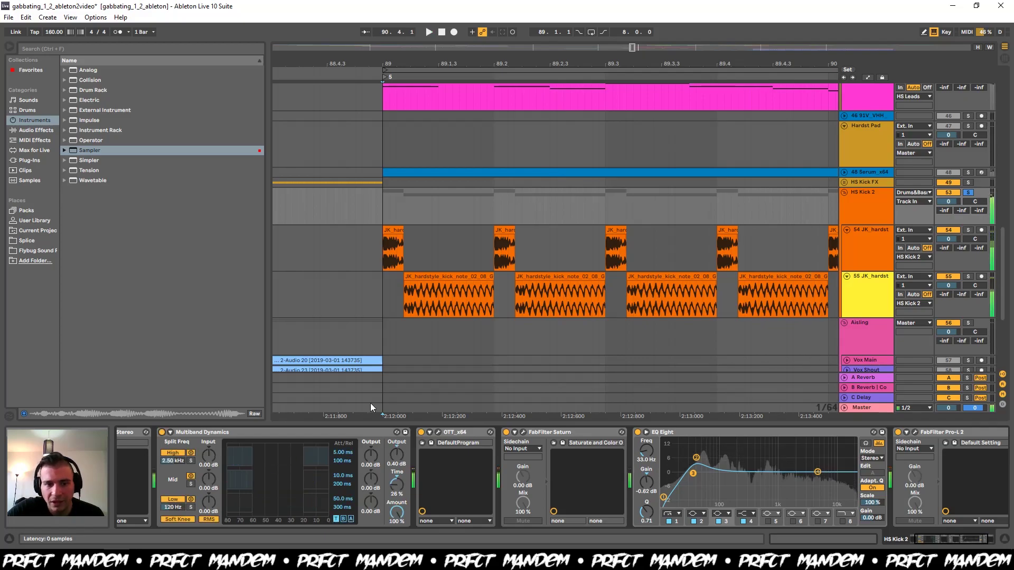
# - Play the HS Kick 2 group from bar 89 with OTT_x64 and FabFilter Saturn each briefly bypassed and re-enabled
pyautogui.press('space')
pyautogui.click(421, 432)
pyautogui.click(421, 432)
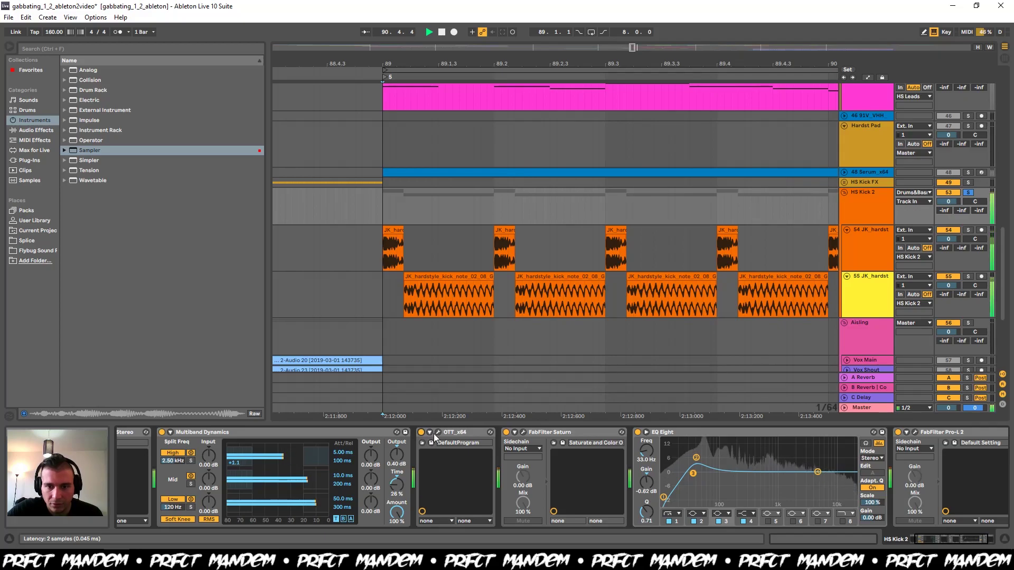
pyautogui.click(506, 432)
pyautogui.click(506, 432)
# - Compare the HS Kick 2 group with EQ Eight and FabFilter Pro-L 2 each bypassed and re-enabled
pyautogui.scroll(-2, 543, 432)
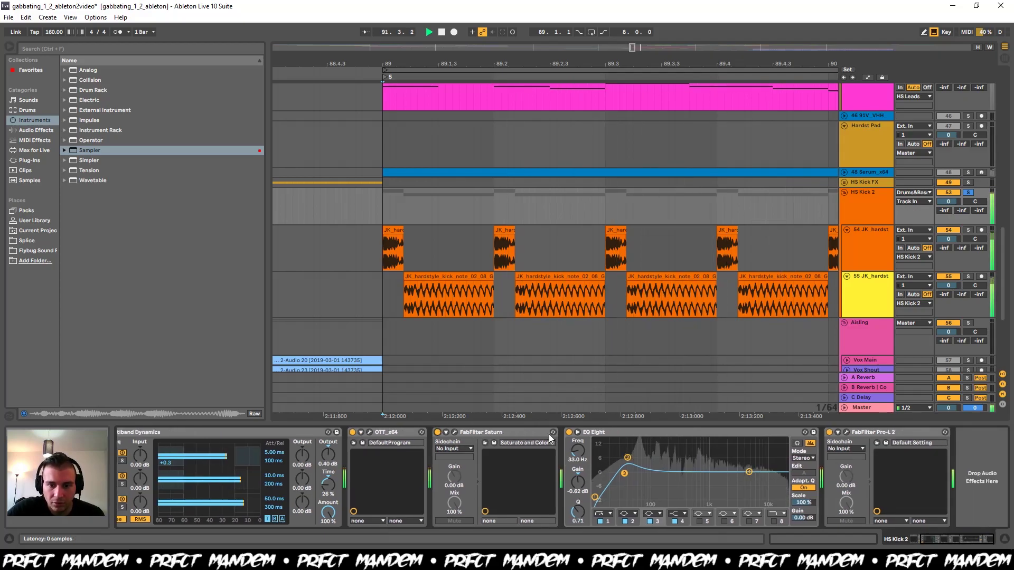
pyautogui.click(568, 432)
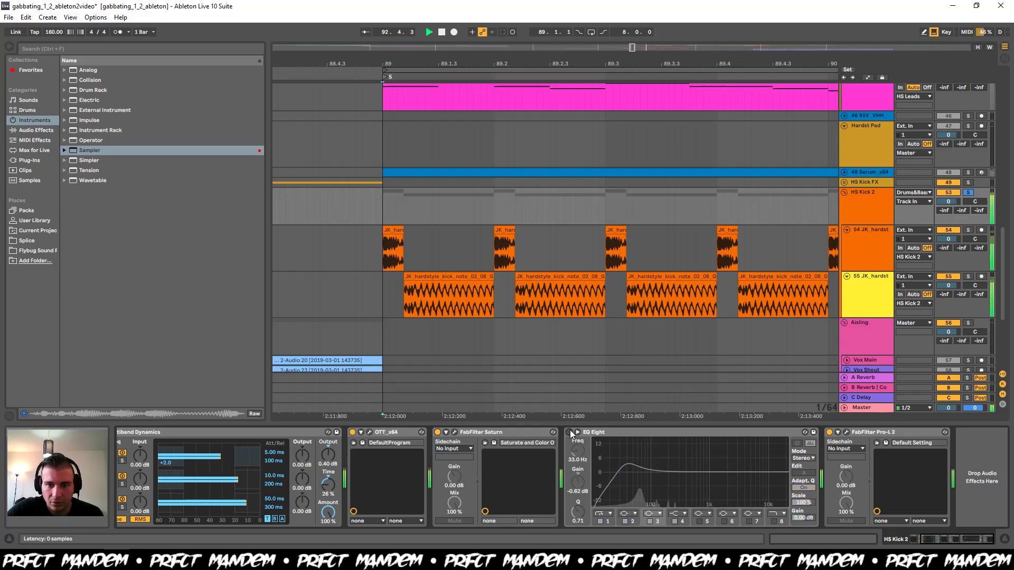
pyautogui.click(569, 432)
pyautogui.click(829, 433)
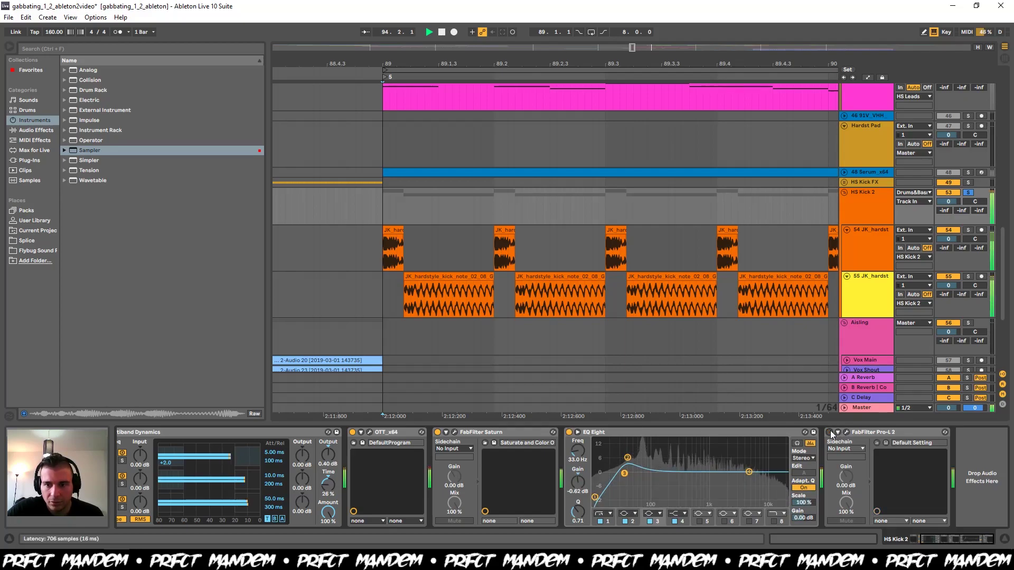
pyautogui.click(830, 433)
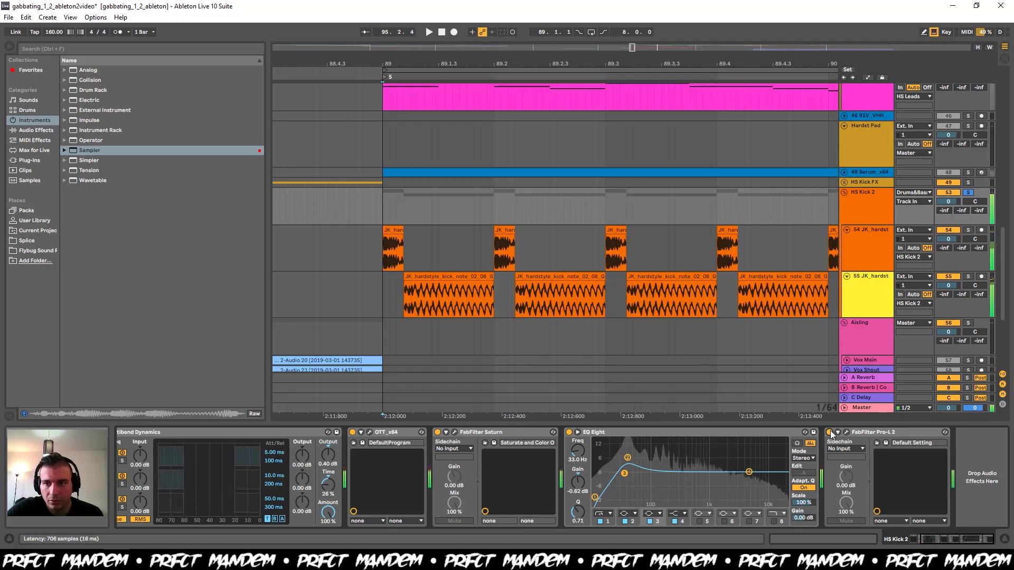
# - Unsolo the HS Kick 2 group and play the full arrangement from 104.3, near the end of its kick clips
pyautogui.scroll(-5, 656, 211)
pyautogui.click(657, 211)
pyautogui.hscroll(4, 791, 224)
pyautogui.hscroll(1, 791, 224)
pyautogui.press('space')
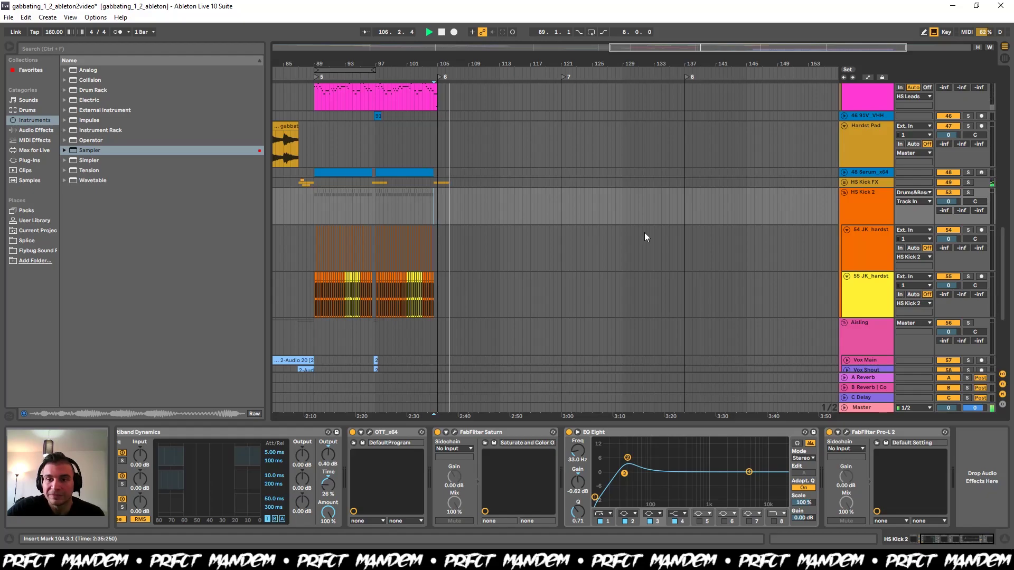
# - Collapse the HS Kick 2 group, the Hardst Pad track and the HS Leads group
pyautogui.click(843, 193)
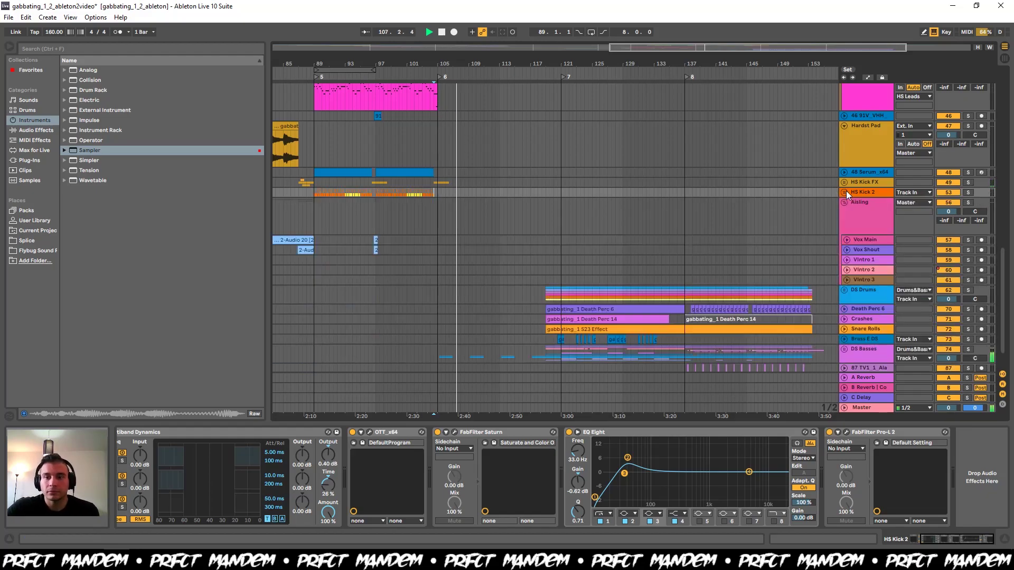
pyautogui.click(844, 126)
pyautogui.scroll(6, 841, 161)
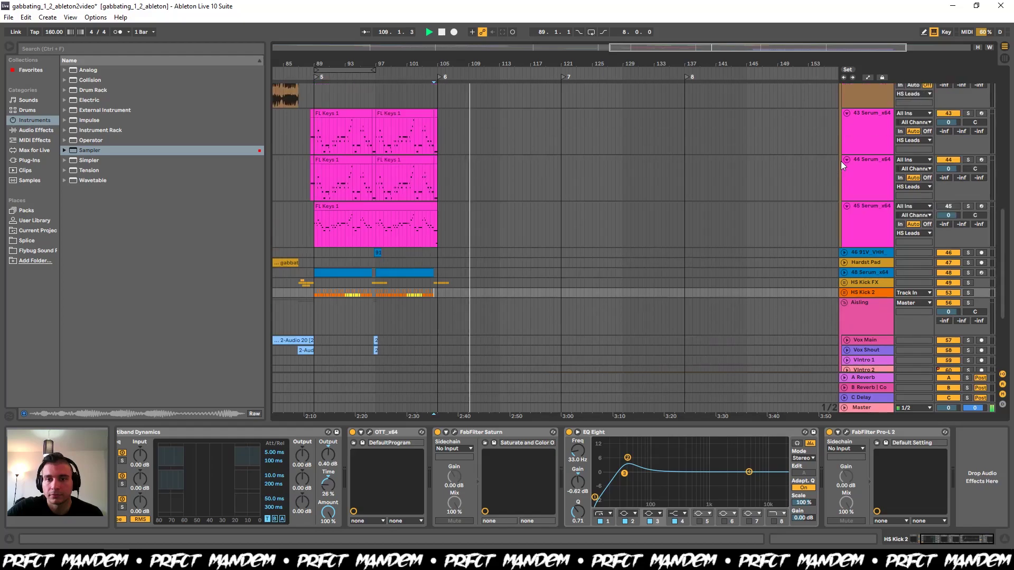
pyautogui.click(847, 151)
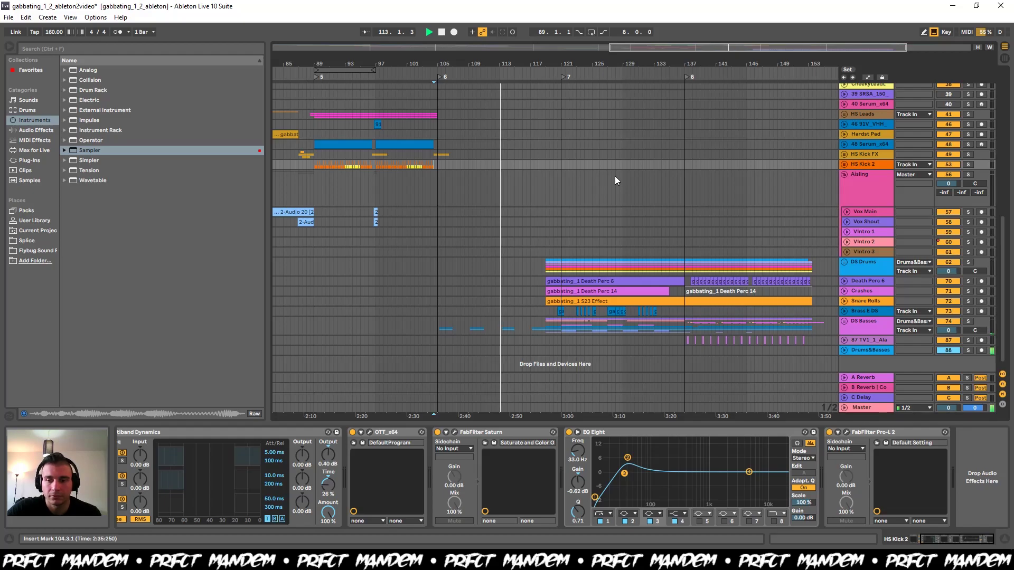
pyautogui.scroll(-1, 614, 177)
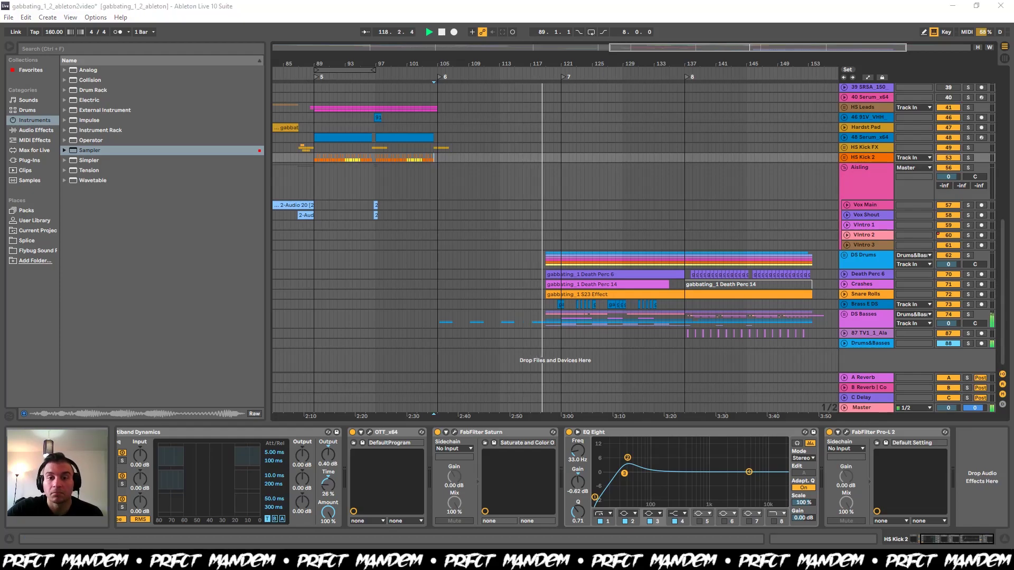
pyautogui.hotkey('alt', 'Tab')
pyautogui.hotkey('alt', 'Tab')
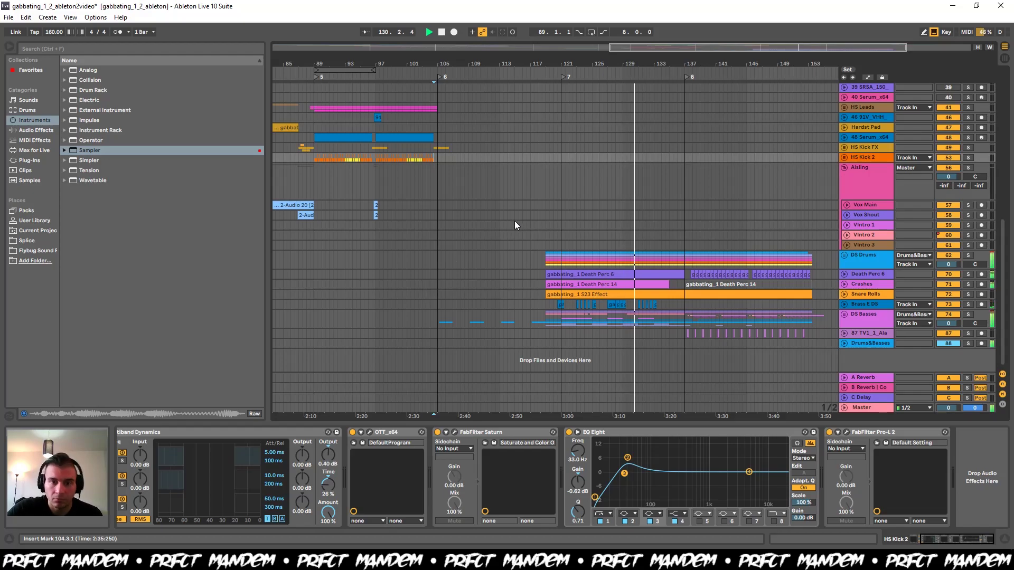
# - Play the breakdown from the marker at bar 105
pyautogui.hscroll(5, 514, 221)
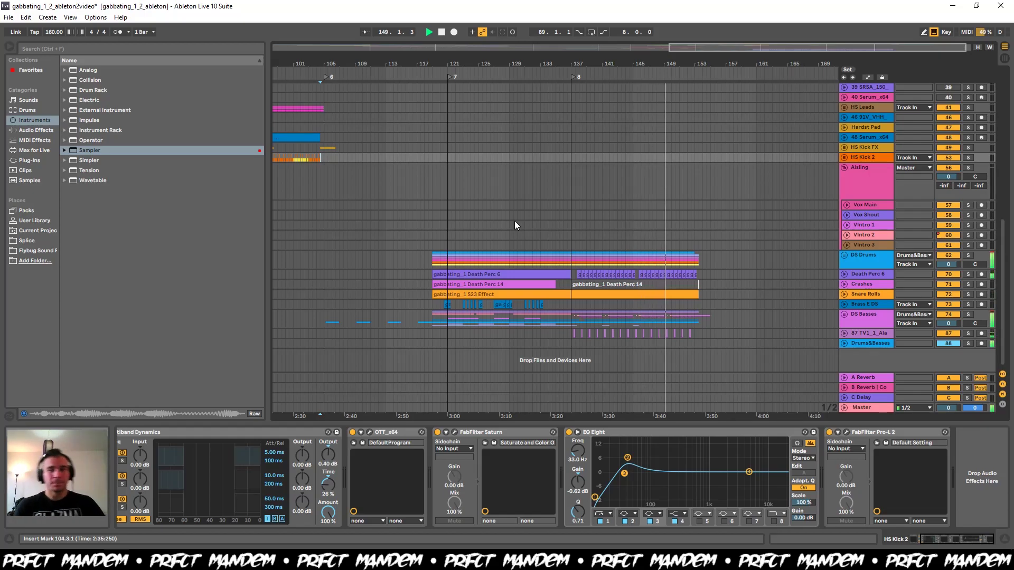
pyautogui.click(429, 217)
pyautogui.press('space')
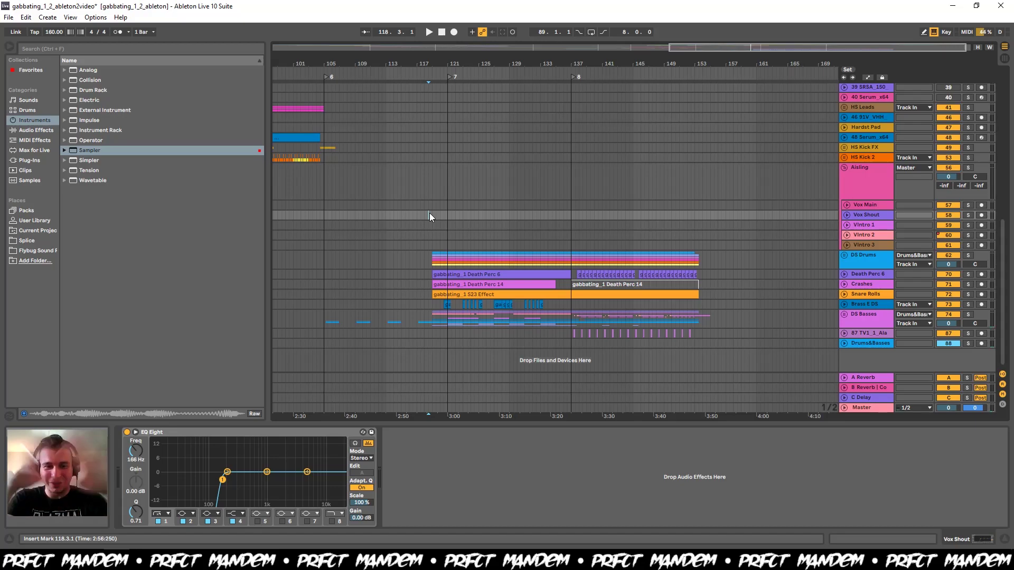
pyautogui.click(324, 217)
pyautogui.press('space')
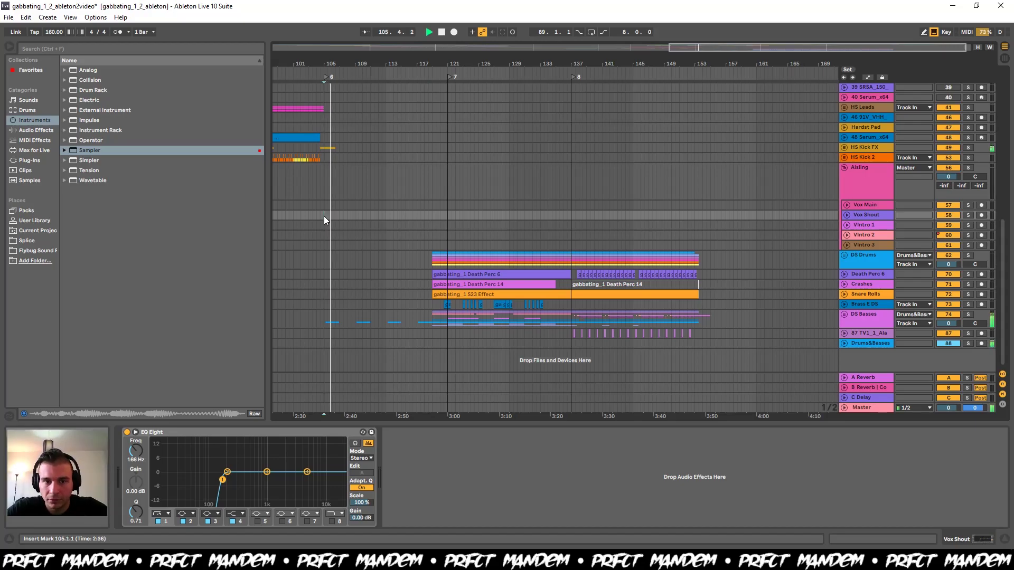
pyautogui.press('space')
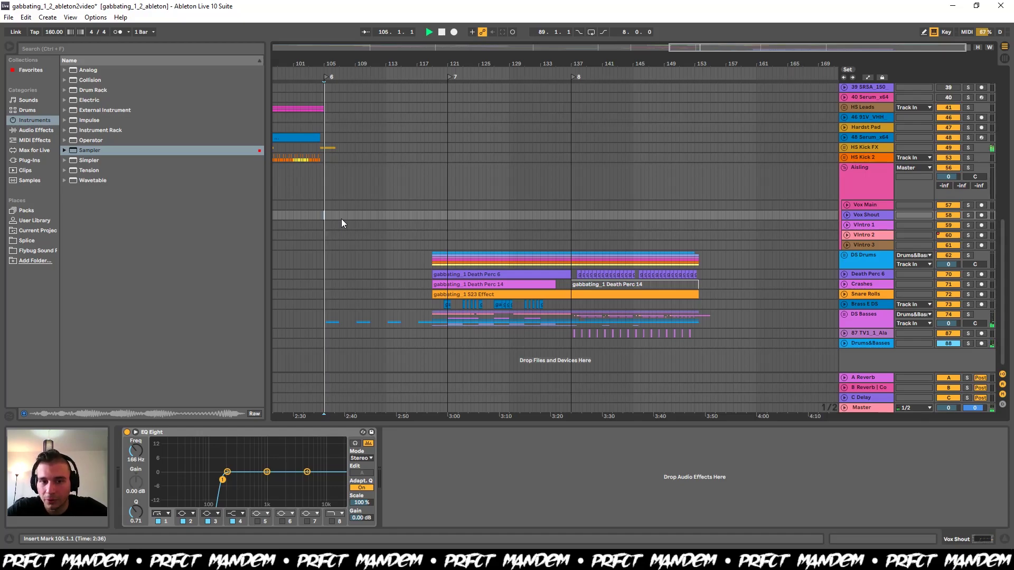
pyautogui.press('space')
# - Play the build-up from bar 113 and again from bar 119, where the DS Drums clips start
pyautogui.click(386, 216)
pyautogui.press('space')
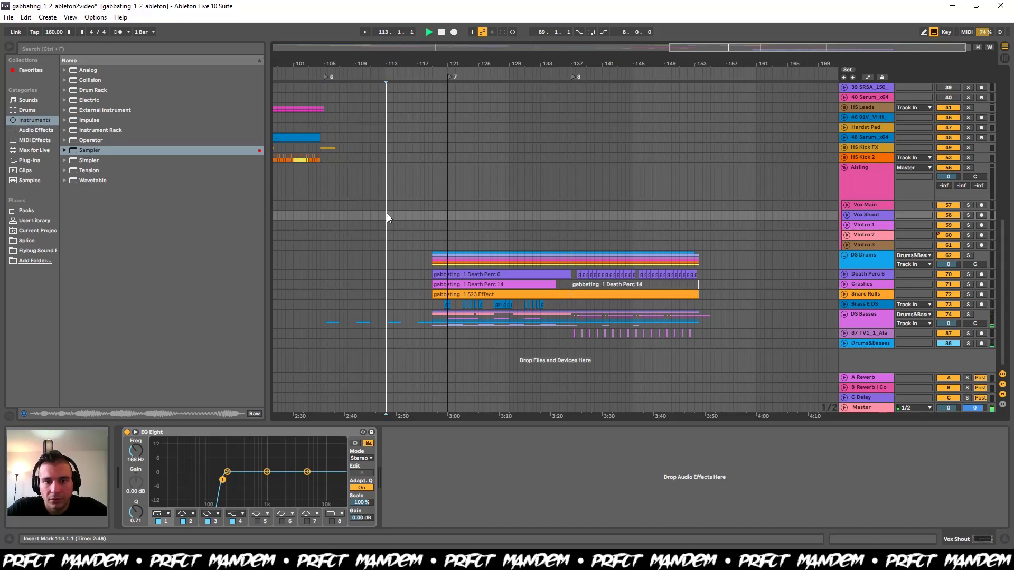
pyautogui.click(432, 212)
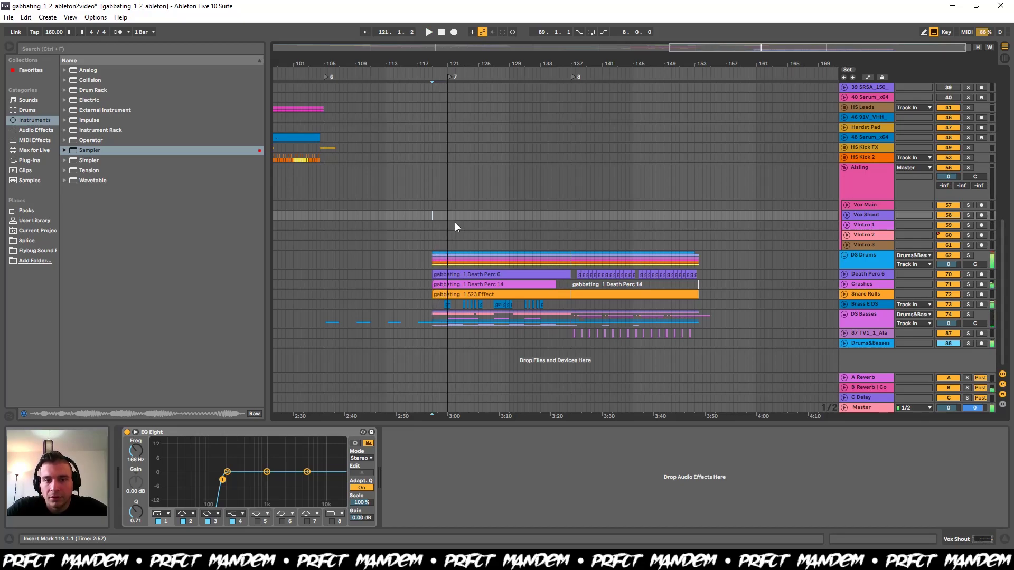
# - Play the drop from bar 121 with all tracks audible, restarting it from the same bar
pyautogui.click(446, 218)
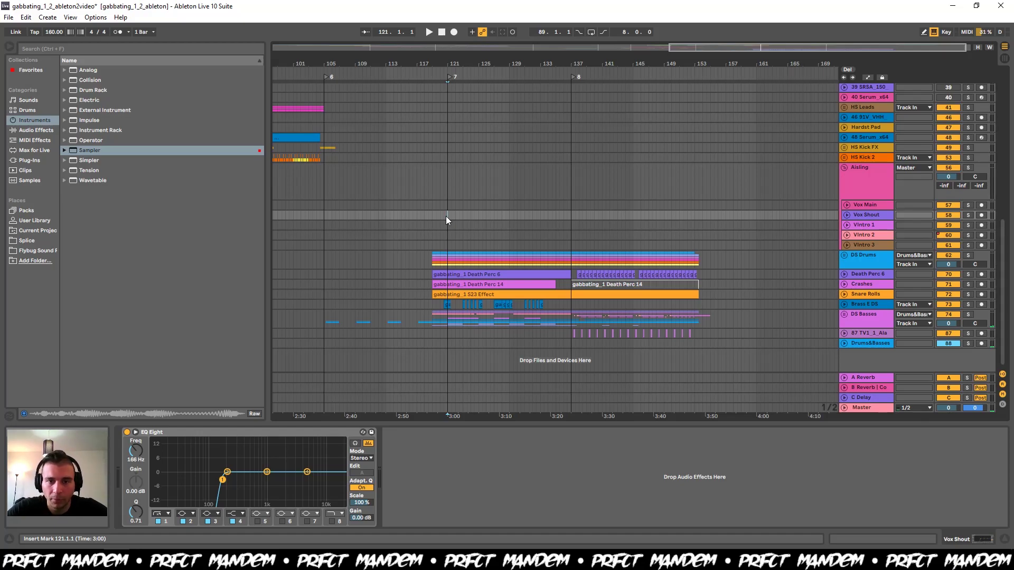
pyautogui.press('space')
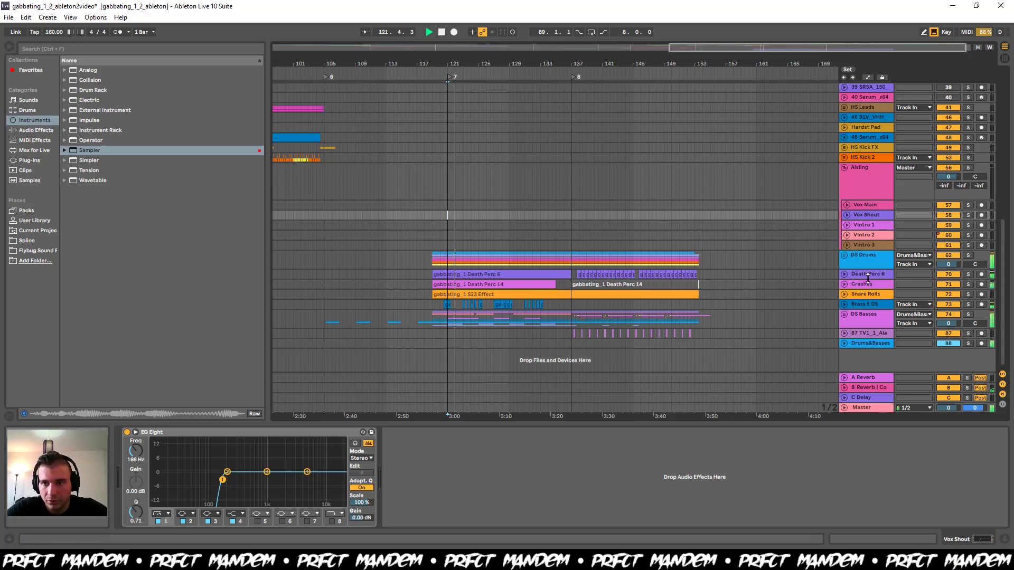
pyautogui.press('space')
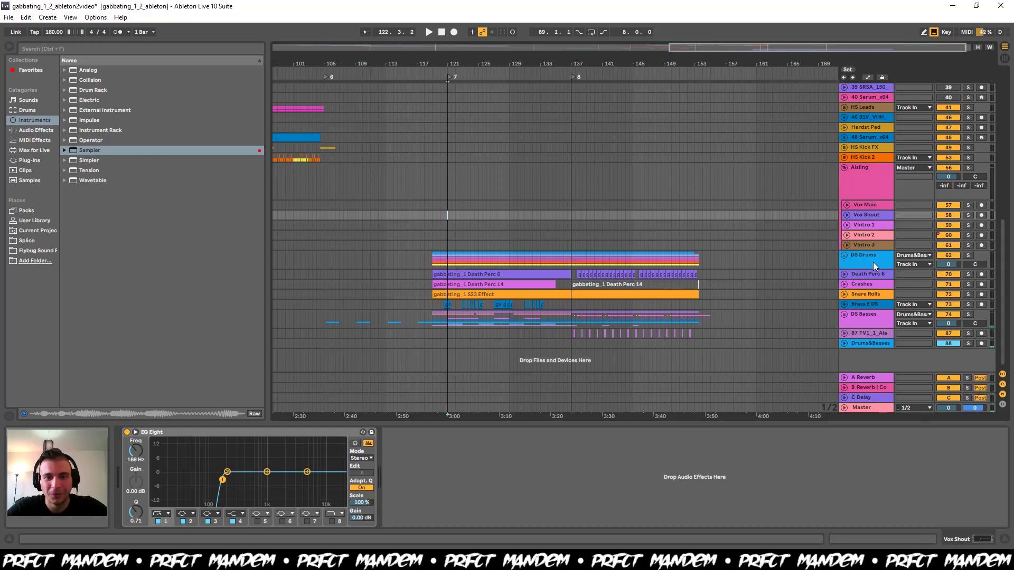
pyautogui.press('space')
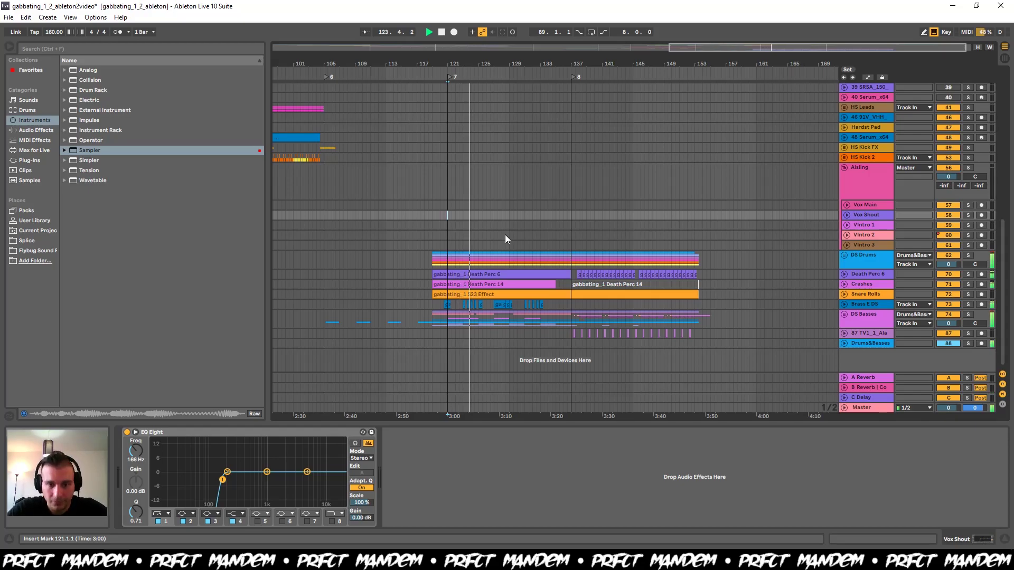
pyautogui.press('space')
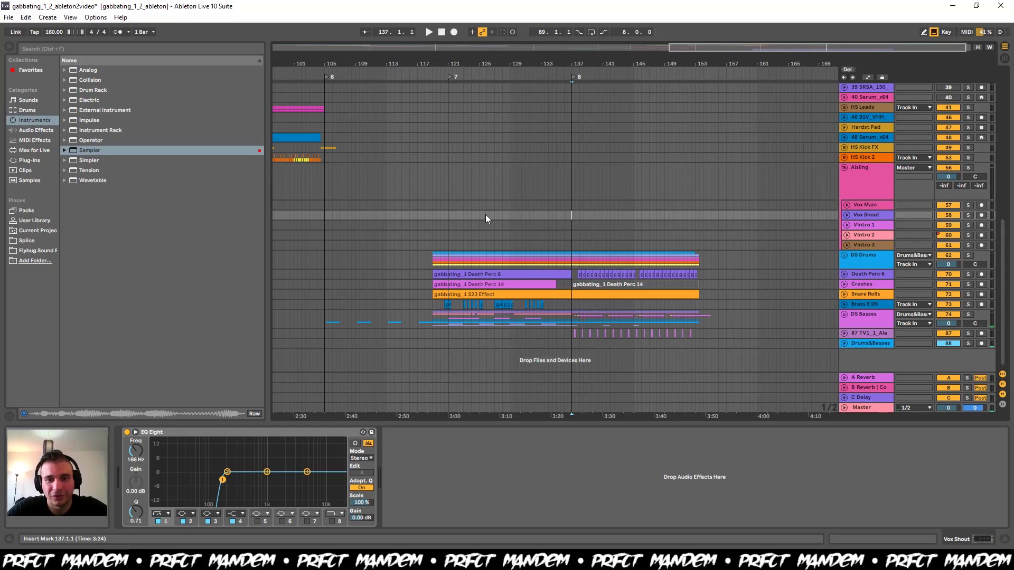
# - Play the second half of the drop from bar 137 and the drop's opening from 120.3
pyautogui.press('space')
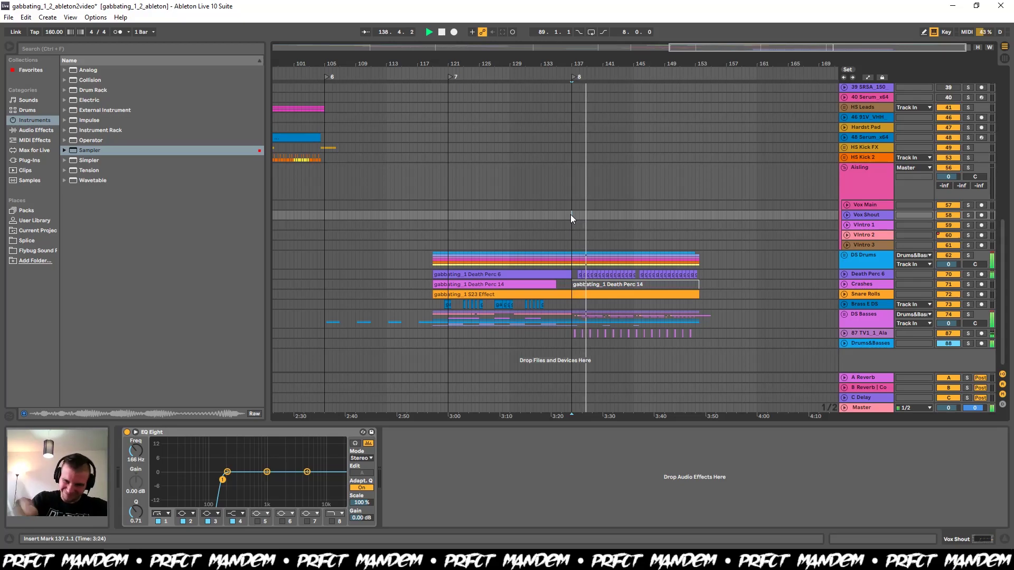
pyautogui.press('space')
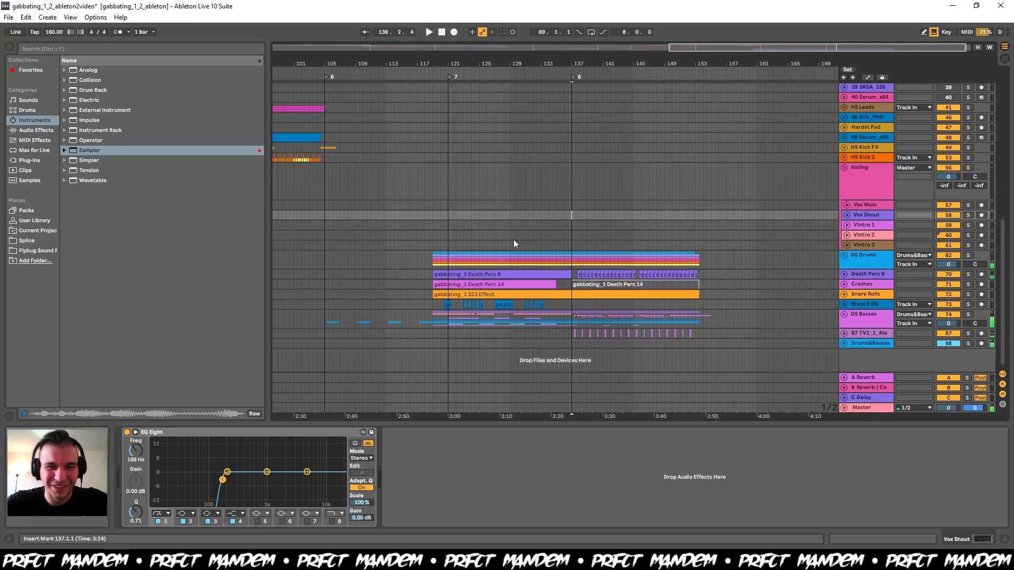
pyautogui.click(444, 216)
pyautogui.press('space')
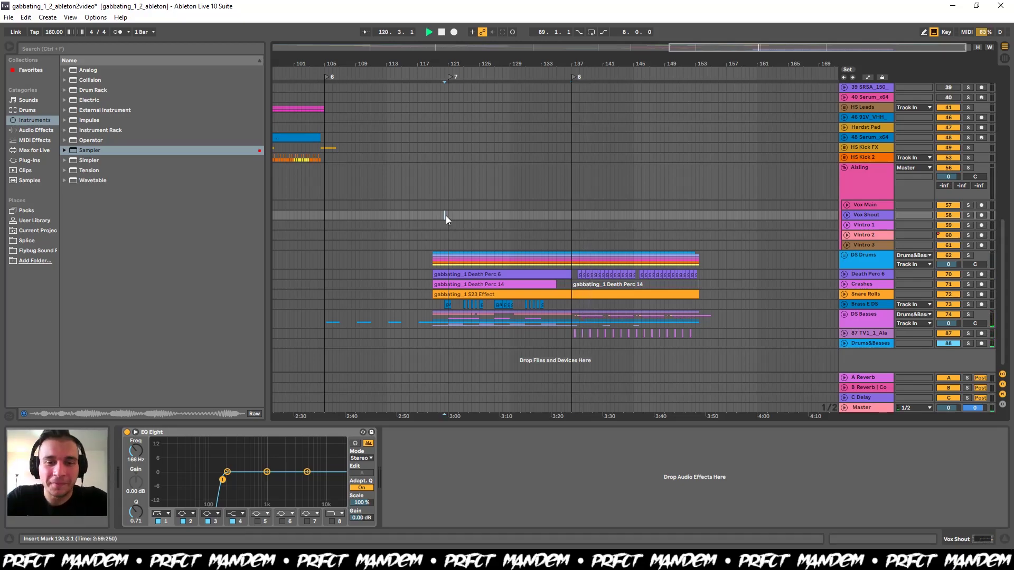
pyautogui.press('space')
# - Expand the DS Drums group and unfold its DS Kick track to show the waveform
pyautogui.click(843, 255)
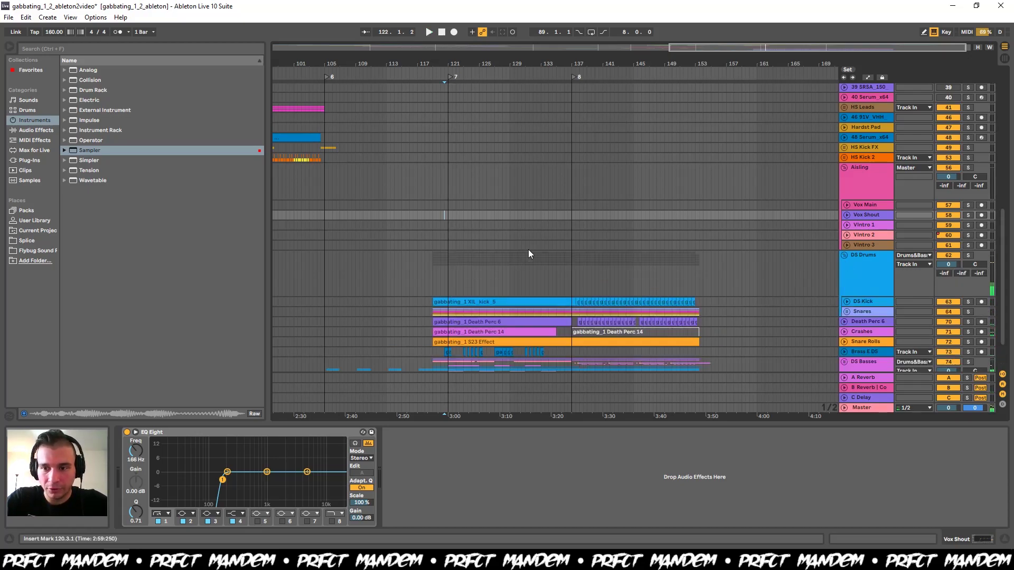
pyautogui.scroll(-5, 560, 146)
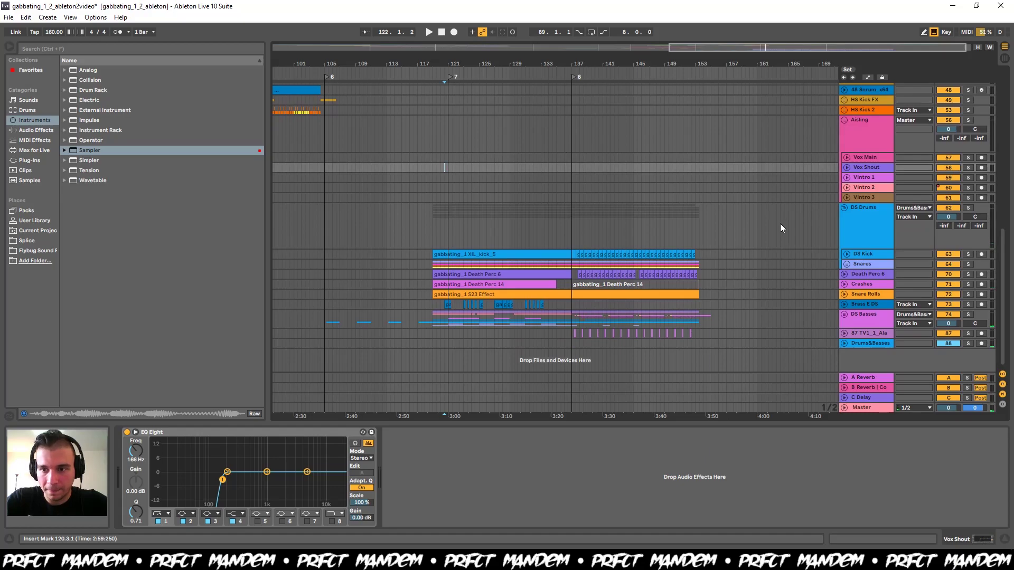
pyautogui.click(847, 255)
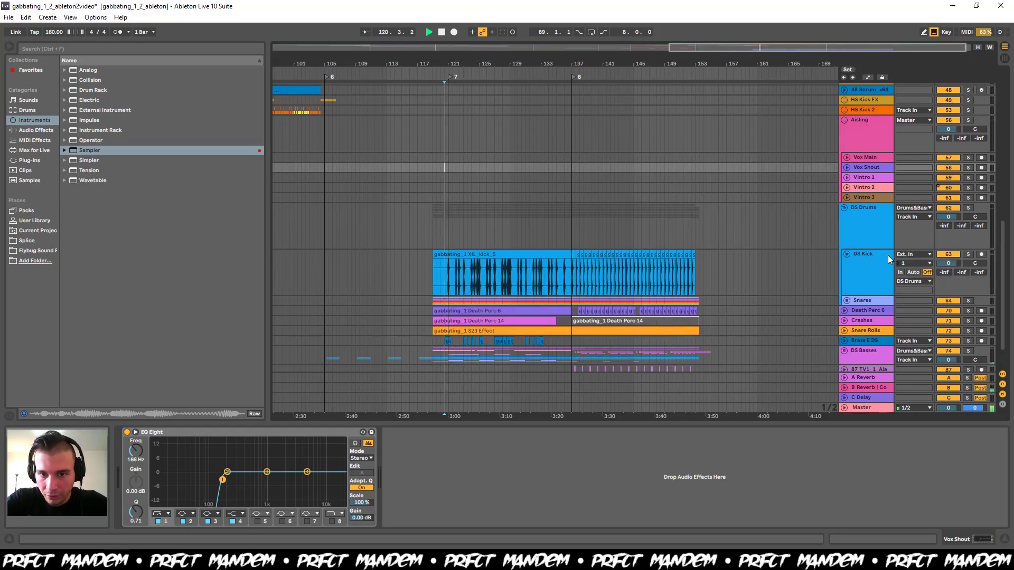
# - Solo the DS Kick track, audition it from 120.3, and unsolo it again
pyautogui.click(969, 254)
pyautogui.press('space')
pyautogui.press('space')
pyautogui.click(969, 254)
# - Check the effect chains of the DS Kick track and the DS Drums group, and collapse the group
pyautogui.click(865, 255)
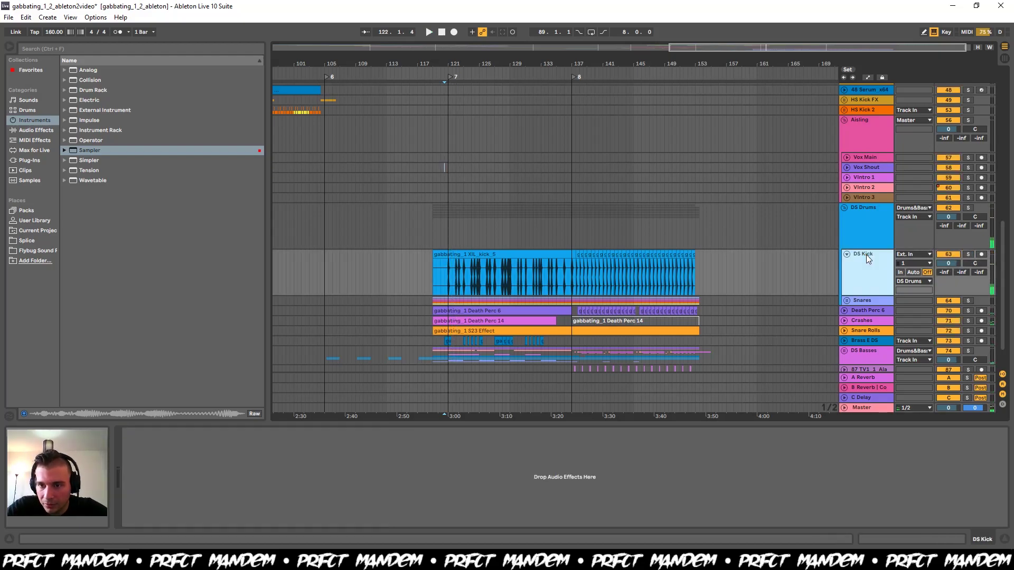
pyautogui.click(870, 235)
pyautogui.click(844, 208)
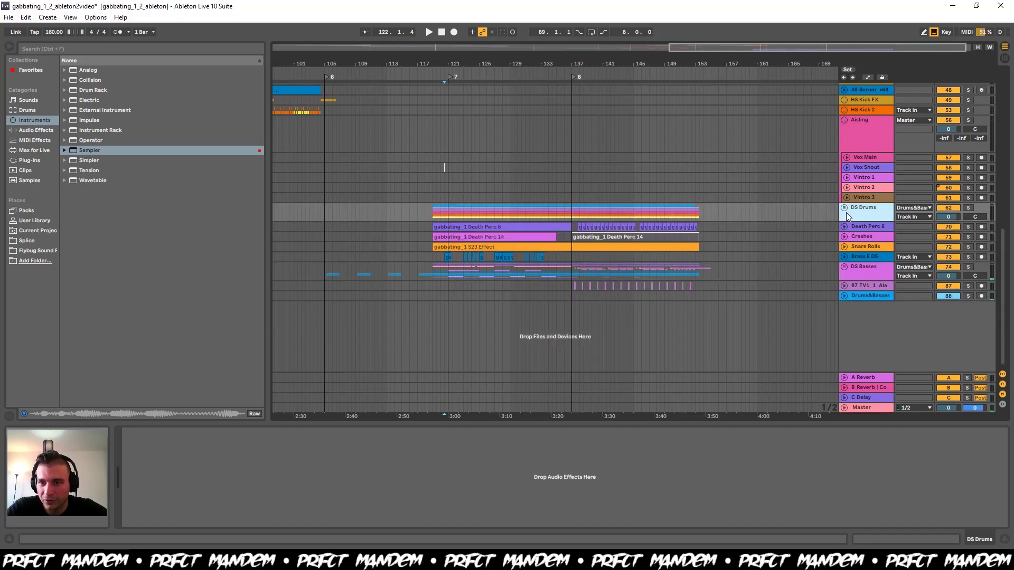
# - Expand the DS Drums group and the Snares group nested inside it to show the individual snare tracks
pyautogui.click(846, 211)
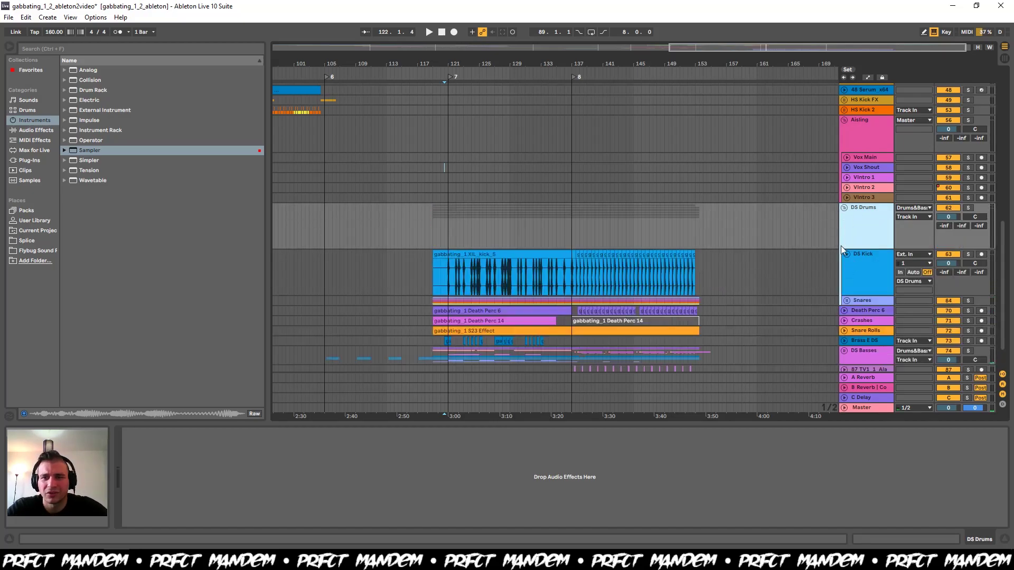
pyautogui.click(845, 301)
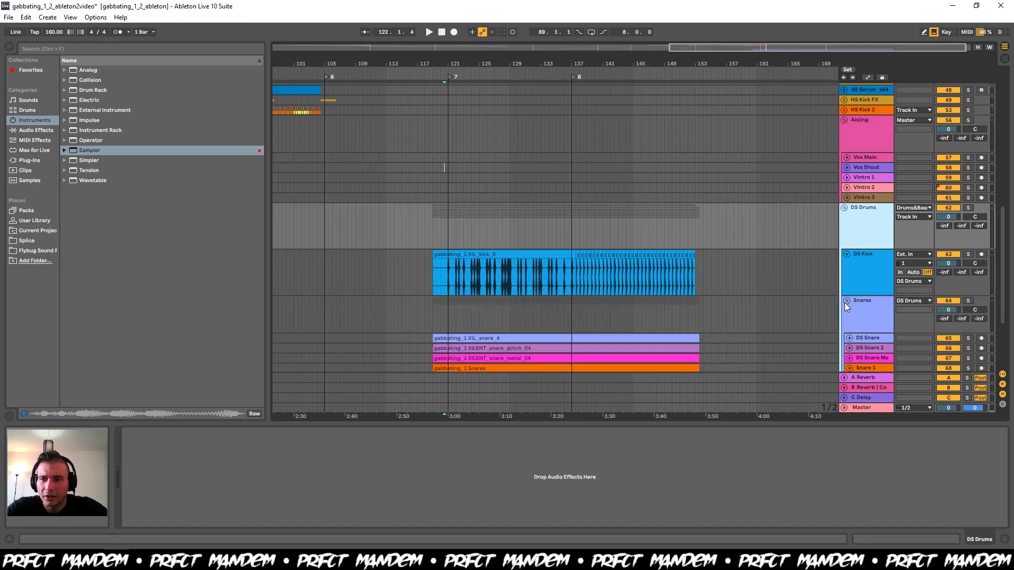
pyautogui.scroll(-3, 698, 296)
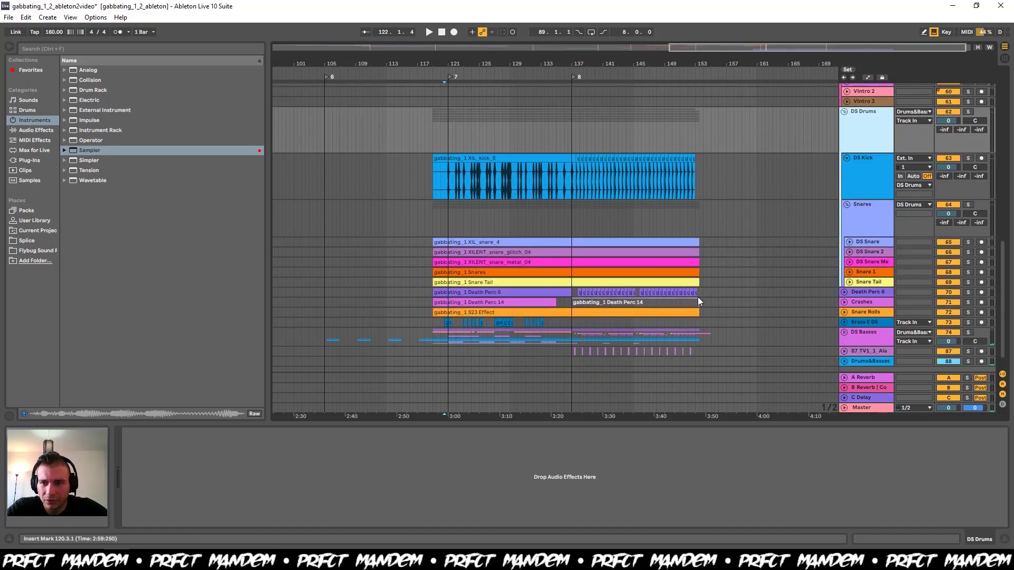
# - Unfold the DS Snare, DS Snare 2, DS Snare Metal, Snare 1 and Snare Tail tracks to show their waveforms
pyautogui.click(877, 242)
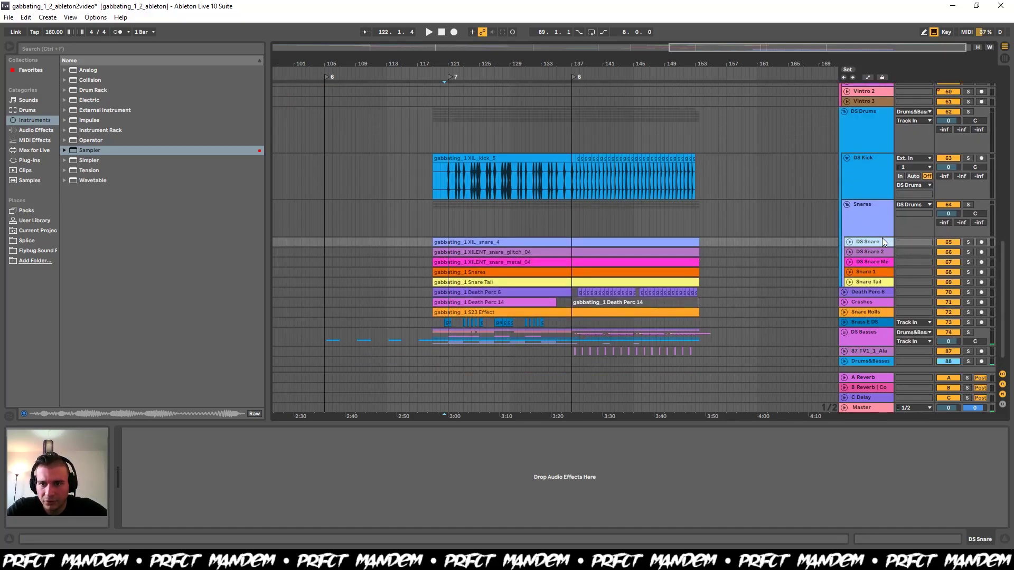
pyautogui.click(850, 242)
pyautogui.click(856, 298)
pyautogui.click(849, 288)
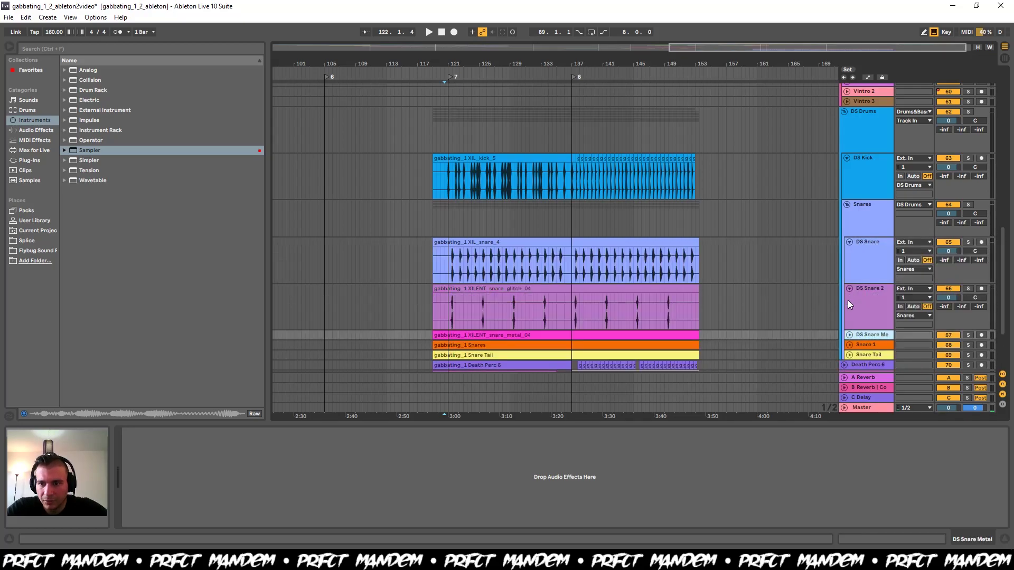
pyautogui.click(849, 334)
pyautogui.scroll(-2, 848, 331)
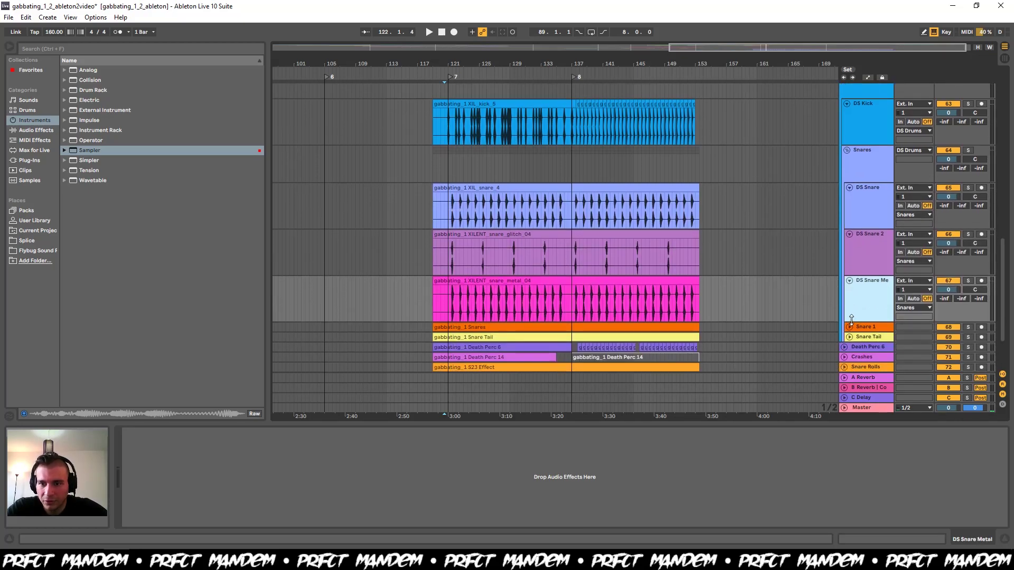
pyautogui.click(849, 327)
pyautogui.click(850, 373)
pyautogui.scroll(-2, 849, 374)
# - Audition the snare layers soloed one after another and the whole Snares group together, and collapse the group
pyautogui.click(968, 138)
pyautogui.press('space')
pyautogui.click(968, 183)
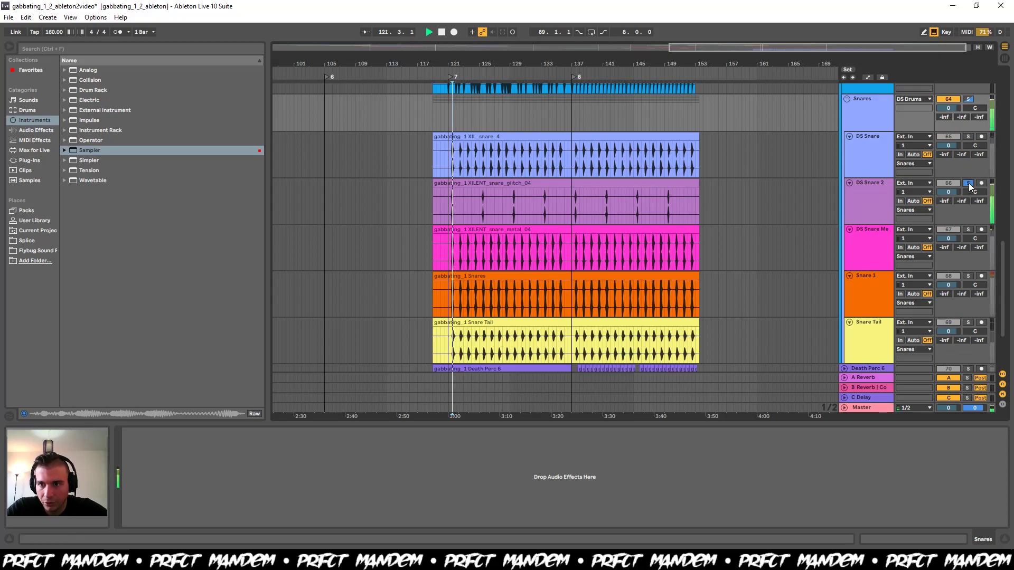
pyautogui.click(450, 205)
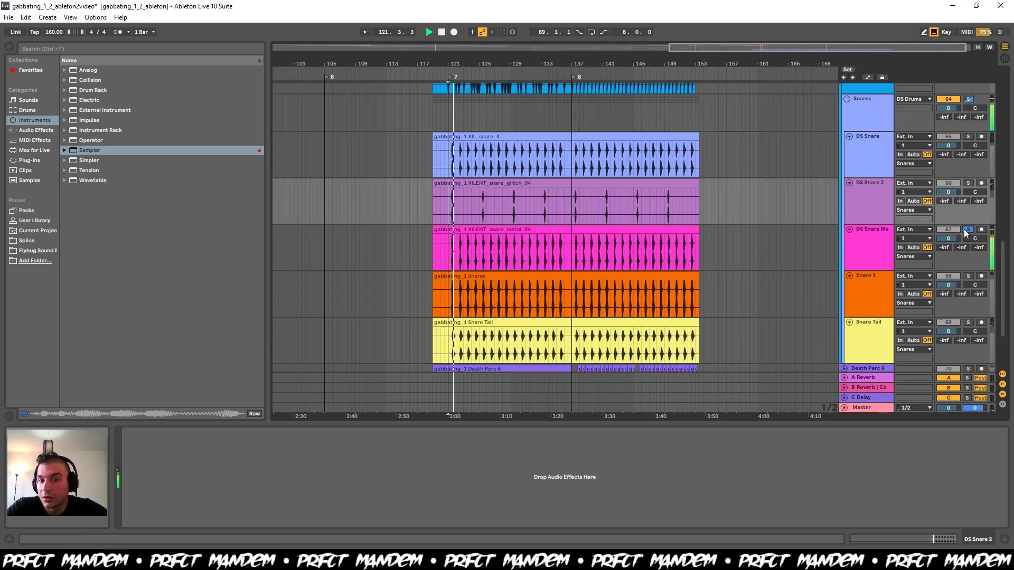
pyautogui.click(967, 275)
pyautogui.press('space')
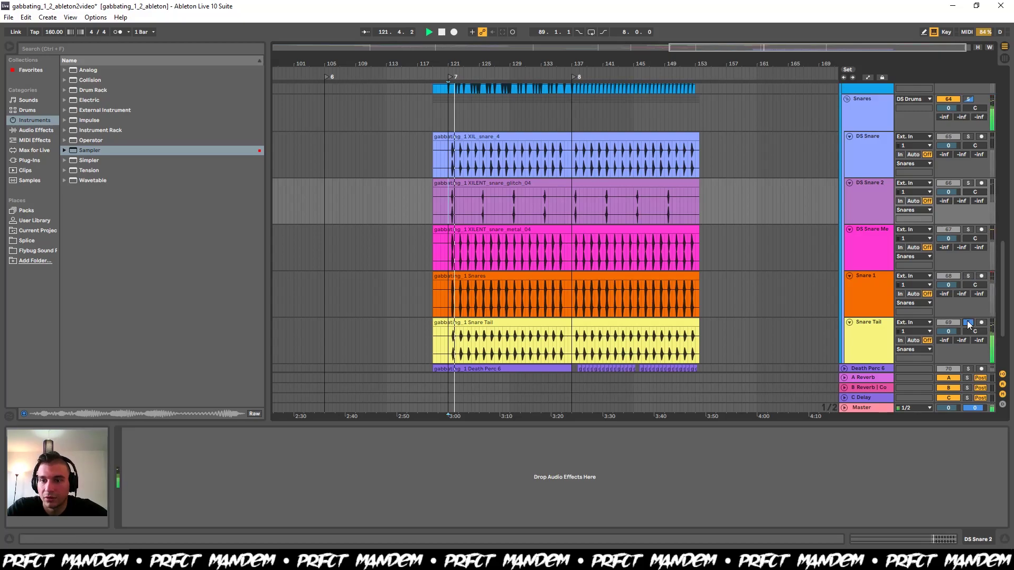
pyautogui.click(968, 98)
pyautogui.press('space')
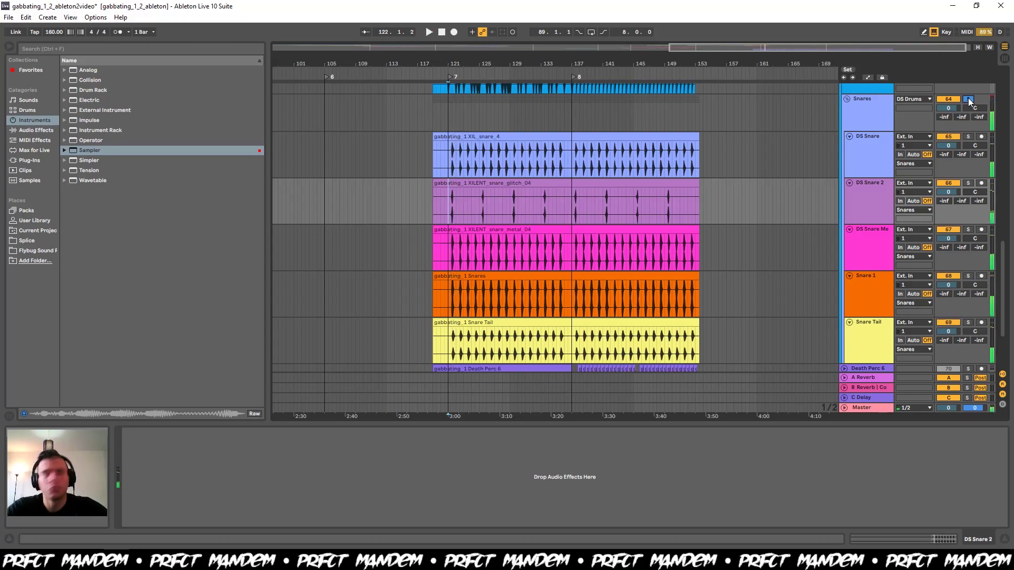
pyautogui.click(846, 99)
# - Solo the unfolded Crashes track, audition it from bar 121, and unsolo it again
pyautogui.scroll(3, 962, 298)
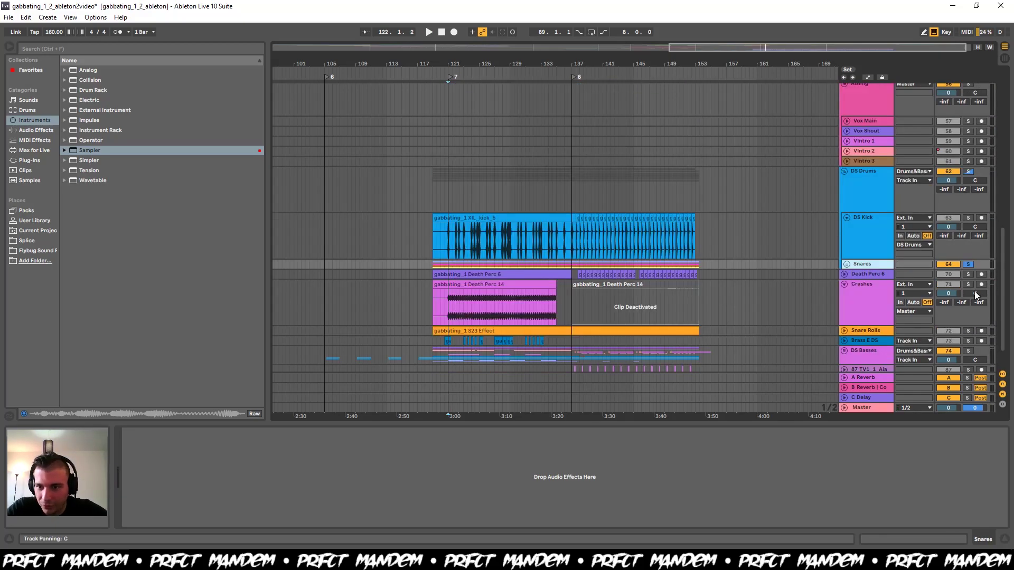
pyautogui.click(967, 284)
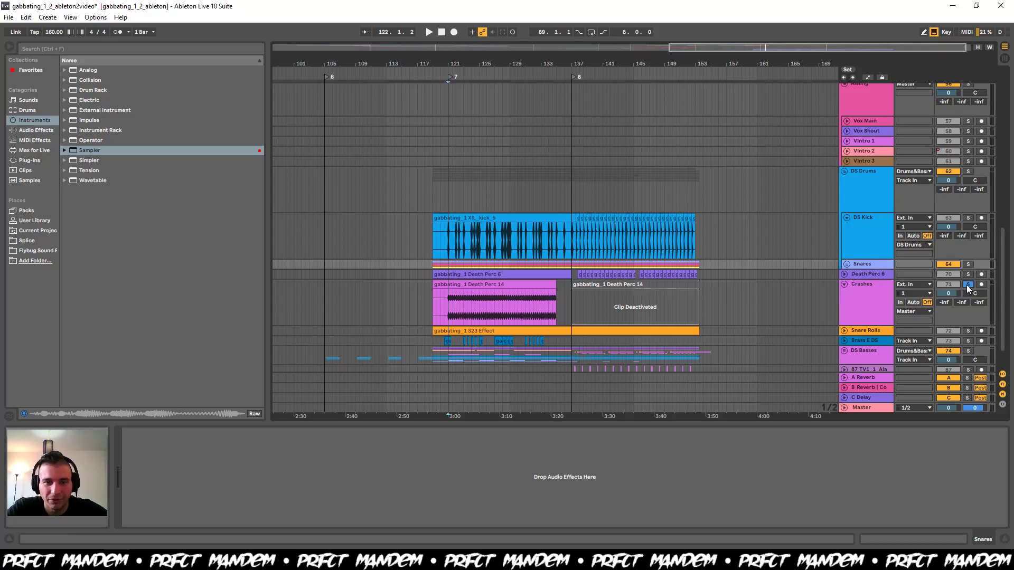
pyautogui.press('space')
pyautogui.press('space')
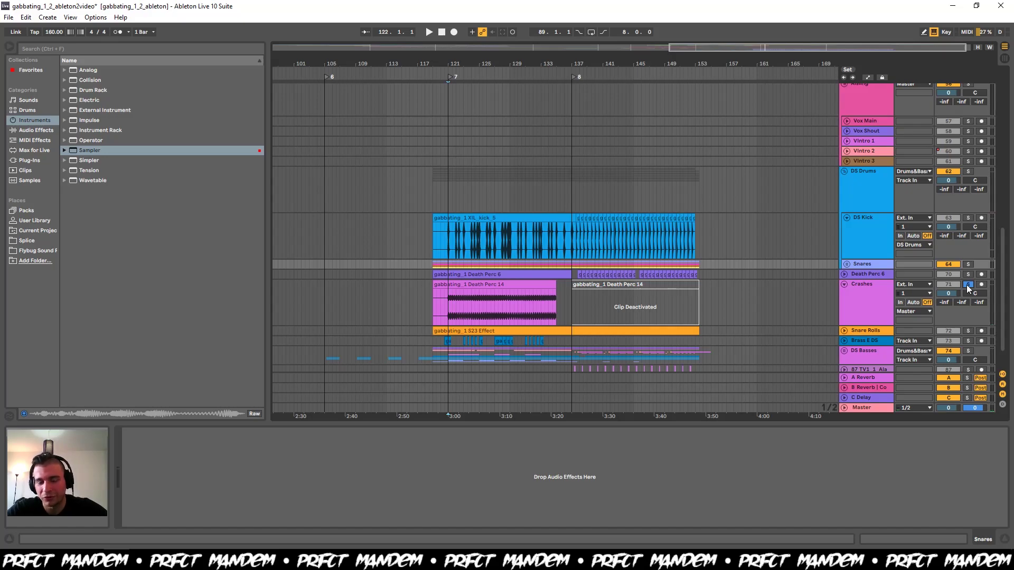
pyautogui.press('space')
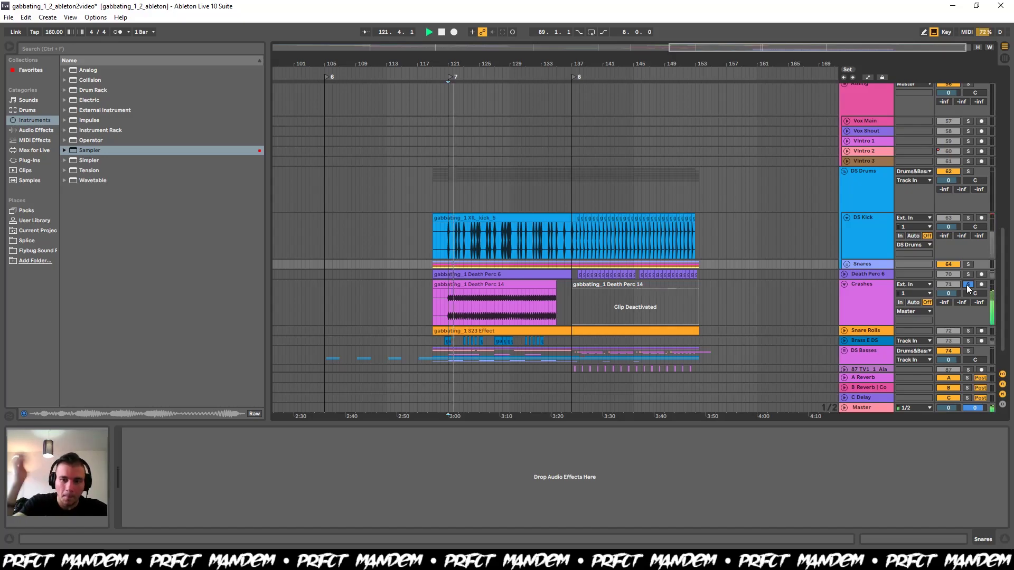
pyautogui.press('space')
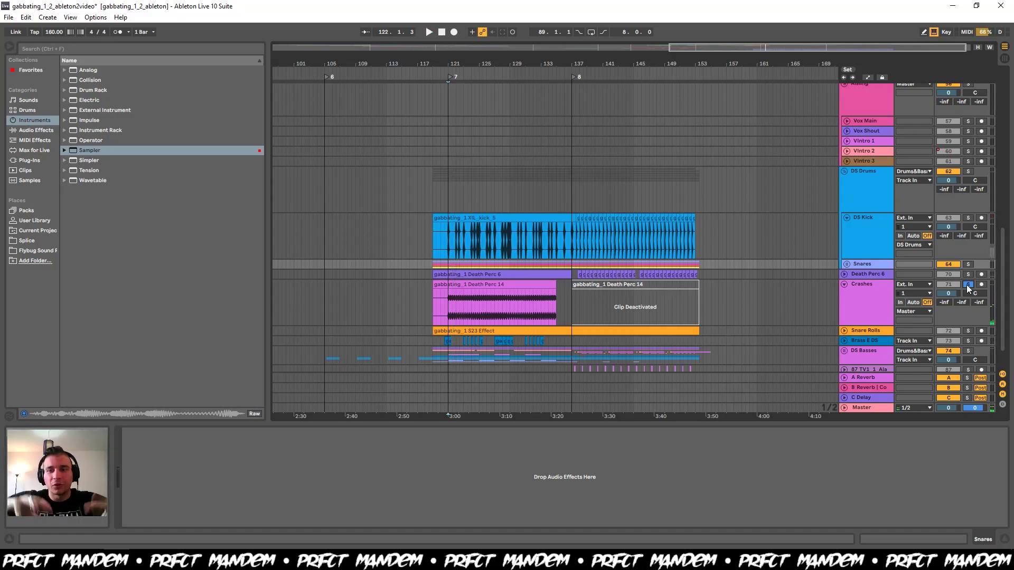
pyautogui.click(966, 284)
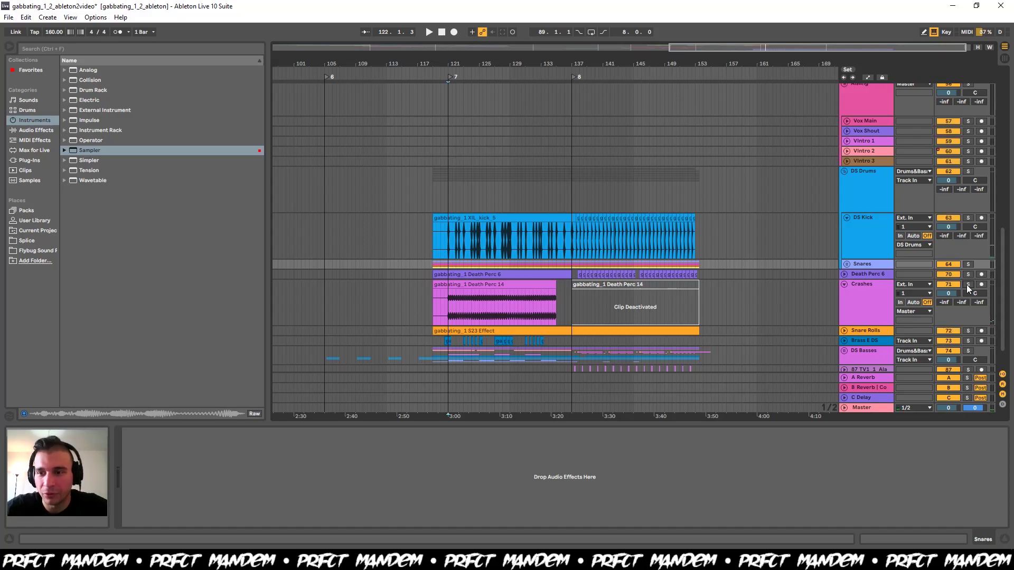
# - Fold the Crashes track, unfold Snare Rolls, play its first roll in the mix from 135.1.1, and fold it again
pyautogui.click(845, 284)
pyautogui.click(851, 277)
pyautogui.click(844, 294)
pyautogui.click(558, 319)
pyautogui.press('space')
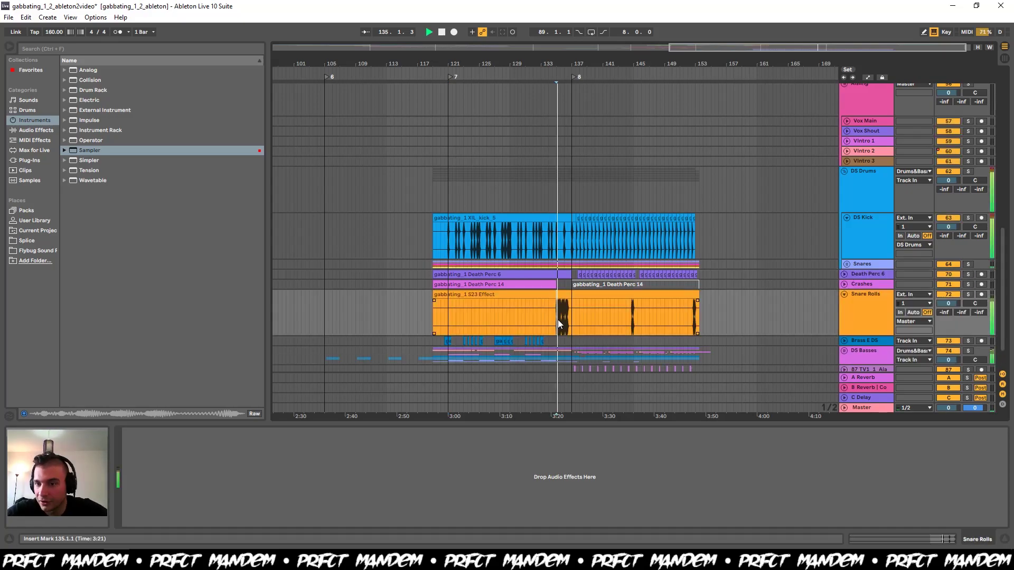
pyautogui.scroll(-1, 558, 319)
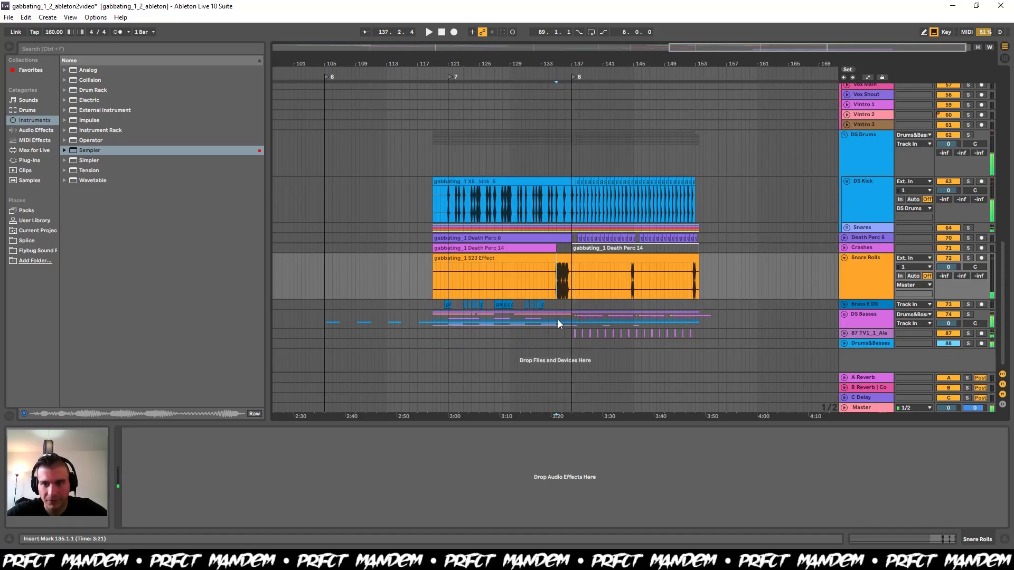
pyautogui.click(844, 258)
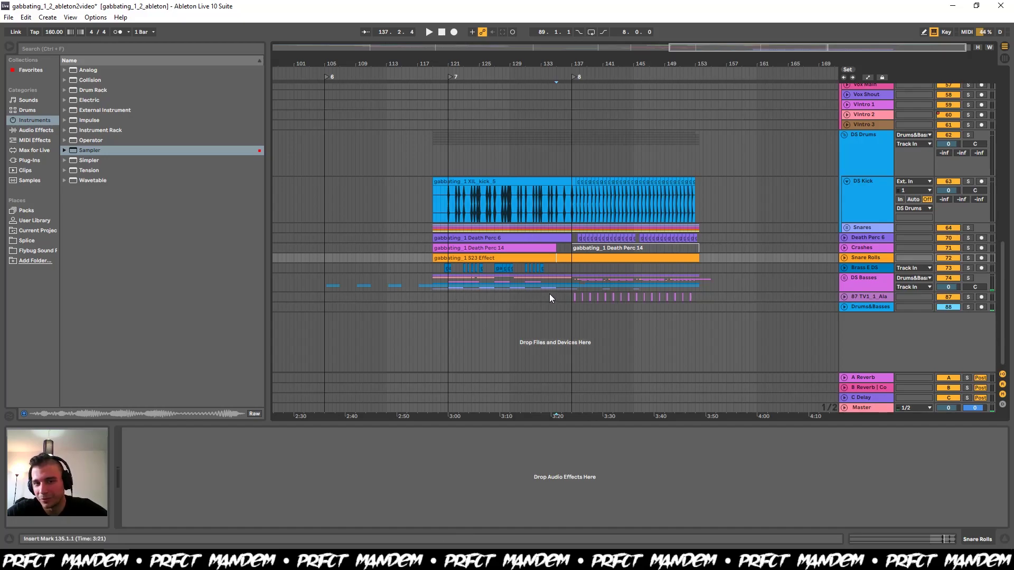
# - Unfold and solo the Brass E DS track, audition its clips from 121.1.1, and bring up its effect chain
pyautogui.click(844, 268)
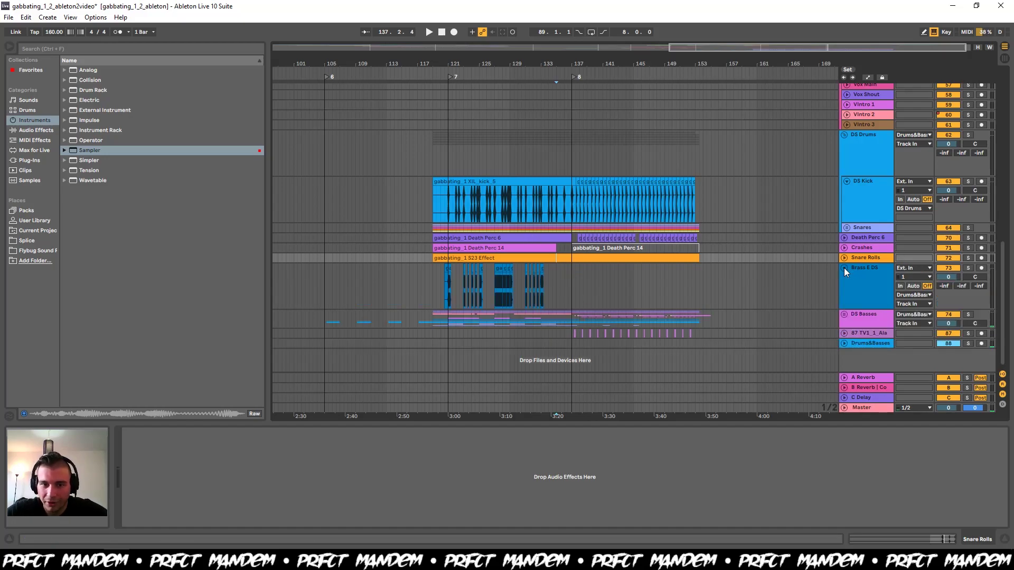
pyautogui.click(968, 269)
pyautogui.click(447, 284)
pyautogui.press('space')
pyautogui.scroll(5, 448, 284)
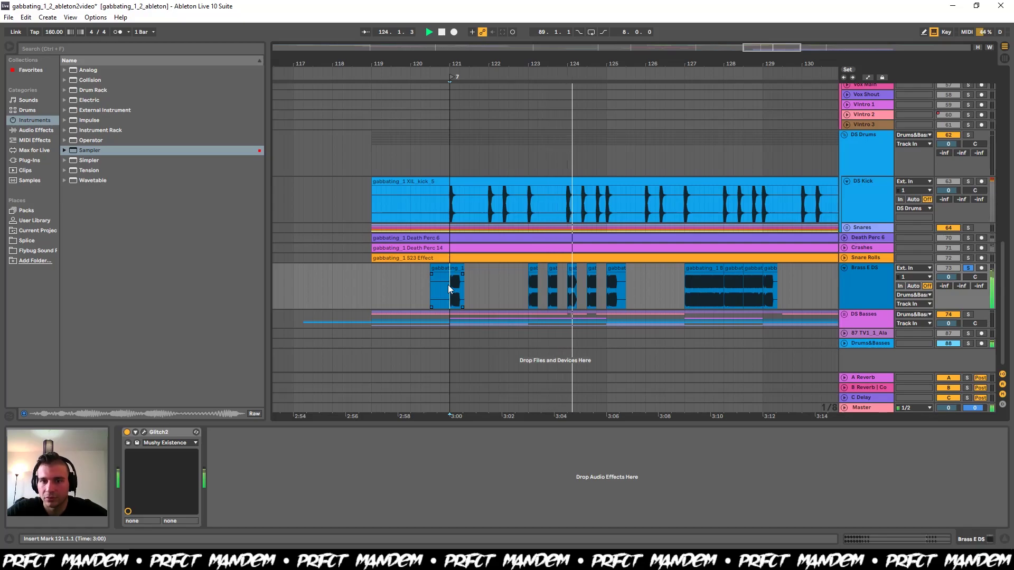
pyautogui.click(885, 283)
pyautogui.press('space')
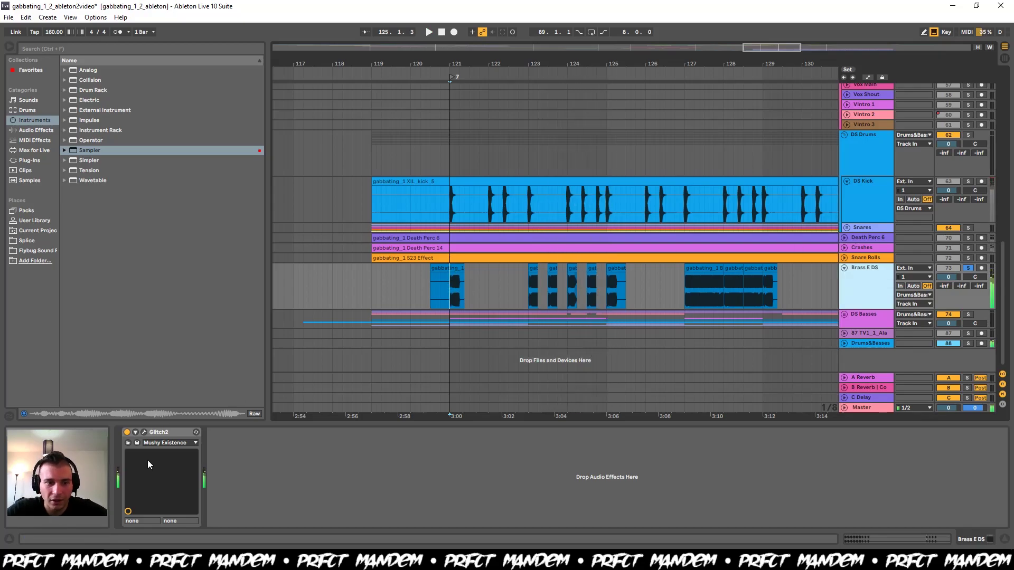
# - Examine the Tape Stop sequence in the Brass E DS track's Glitch2 plugin, audition the effect from 121.1.1, and close the plugin window
pyautogui.click(144, 432)
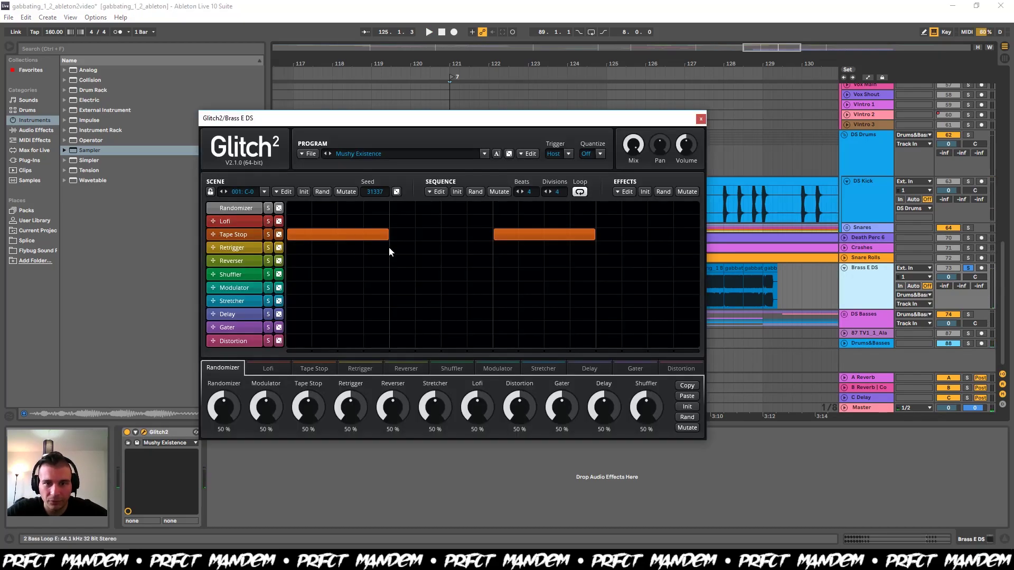
pyautogui.click(700, 121)
pyautogui.press('space')
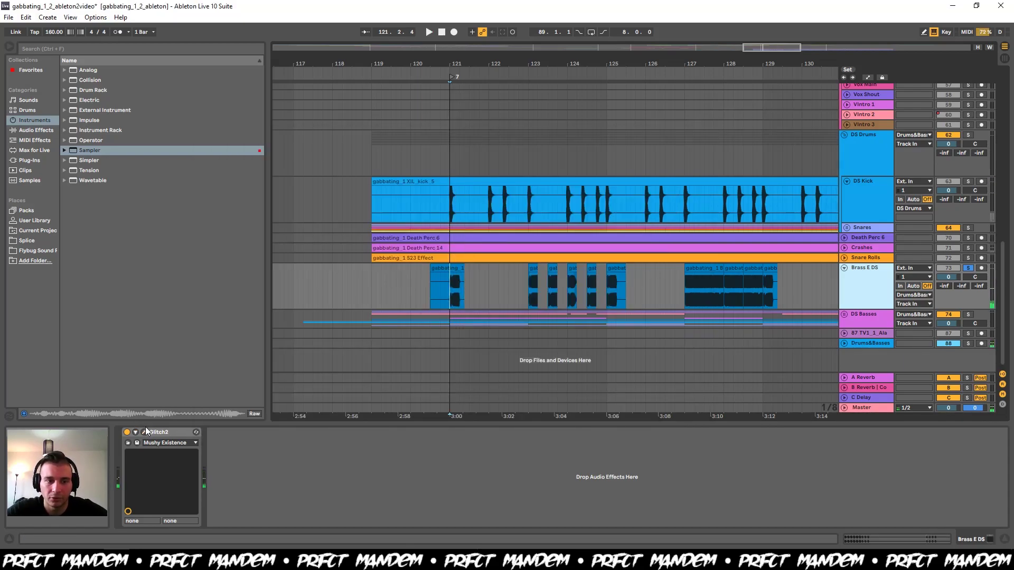
pyautogui.click(145, 432)
pyautogui.click(125, 436)
pyautogui.press('space')
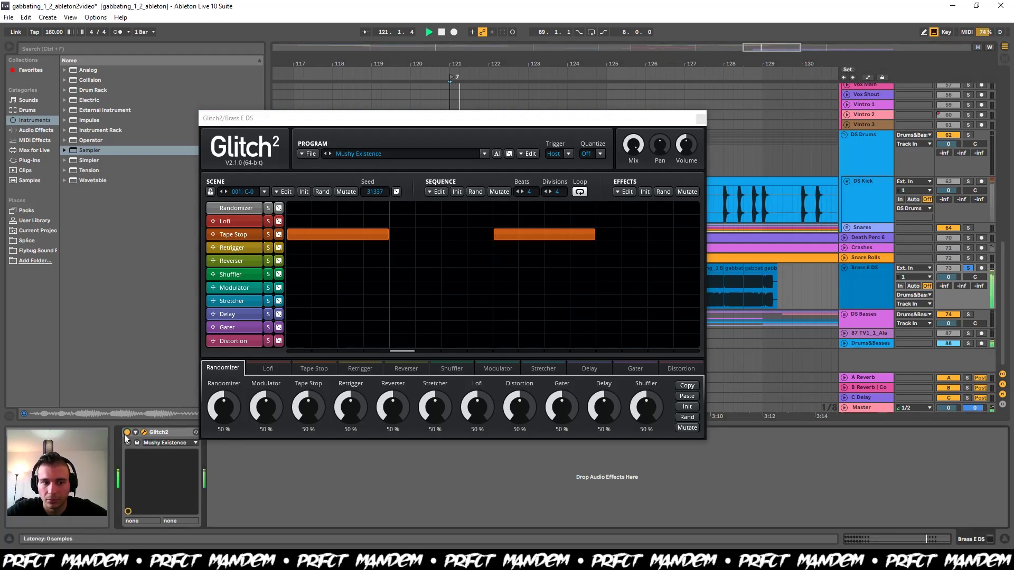
pyautogui.click(701, 119)
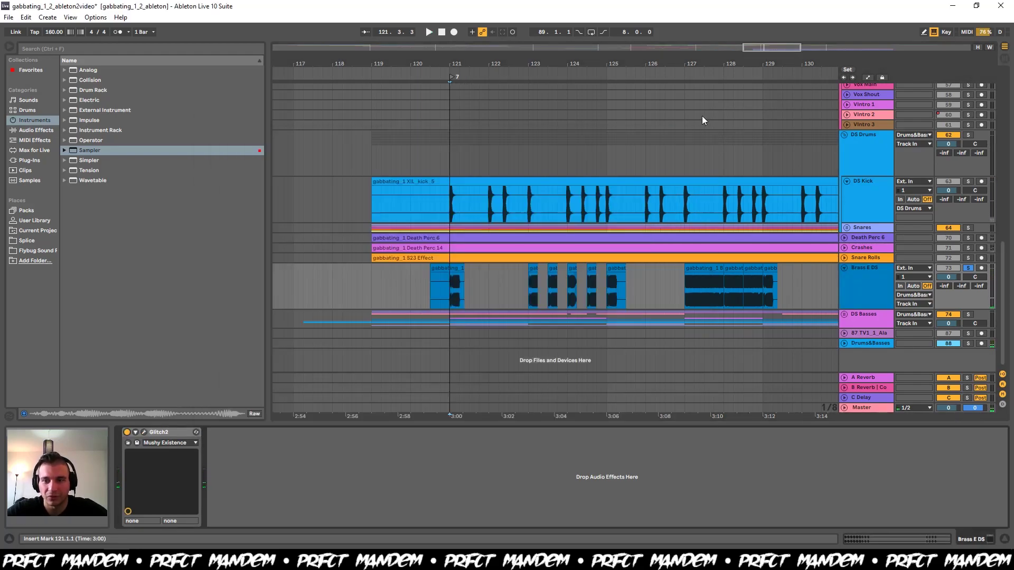
# - Unsolo Brass E DS and audition the 87 TV1_1_Ala track from bar 137, both soloed and in the full mix
pyautogui.click(971, 269)
pyautogui.press('space')
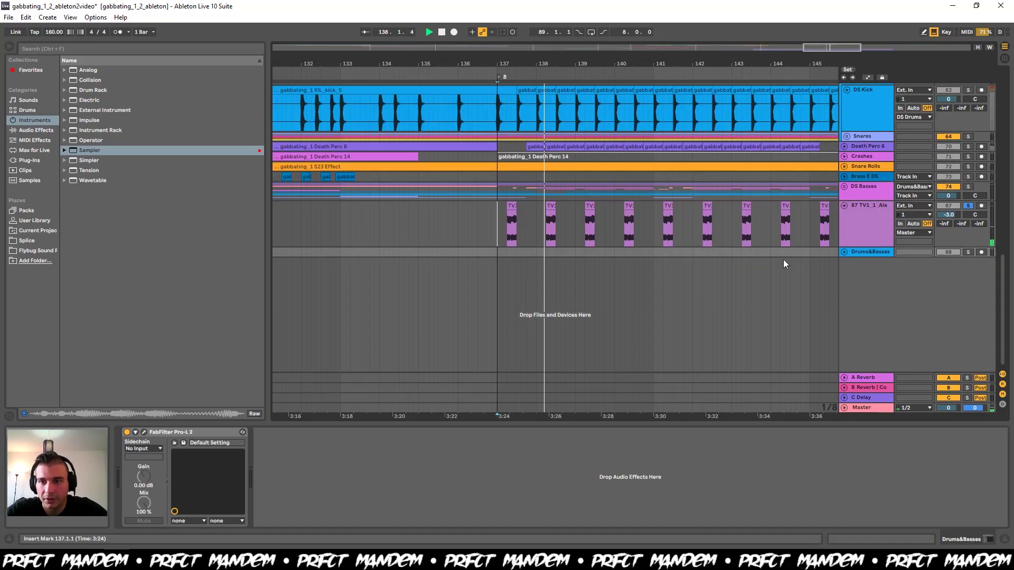
pyautogui.press('space')
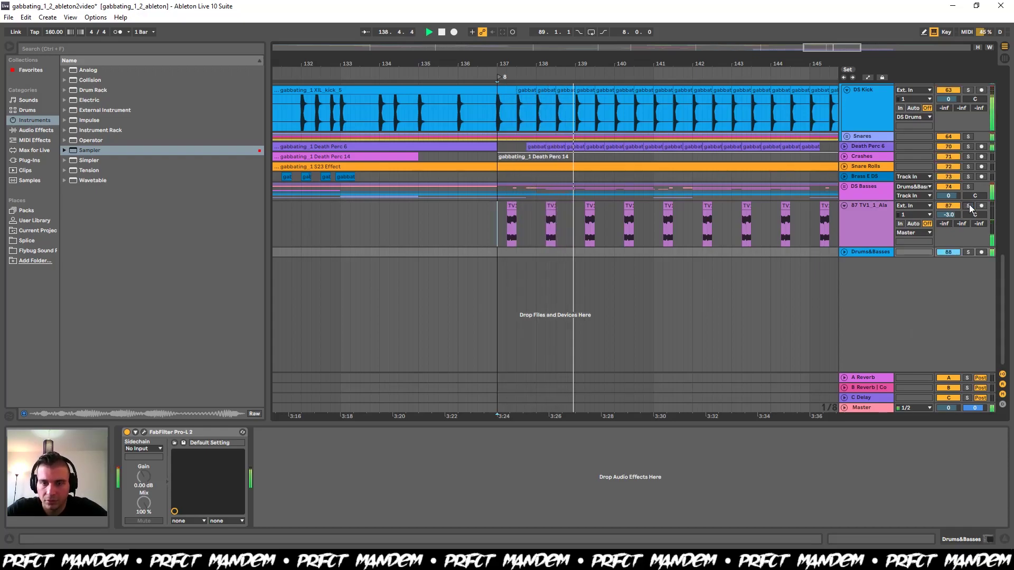
# - Play the drop from 121.1.1 with the DS Basses group expanded and look through its bass tracks
pyautogui.press('space')
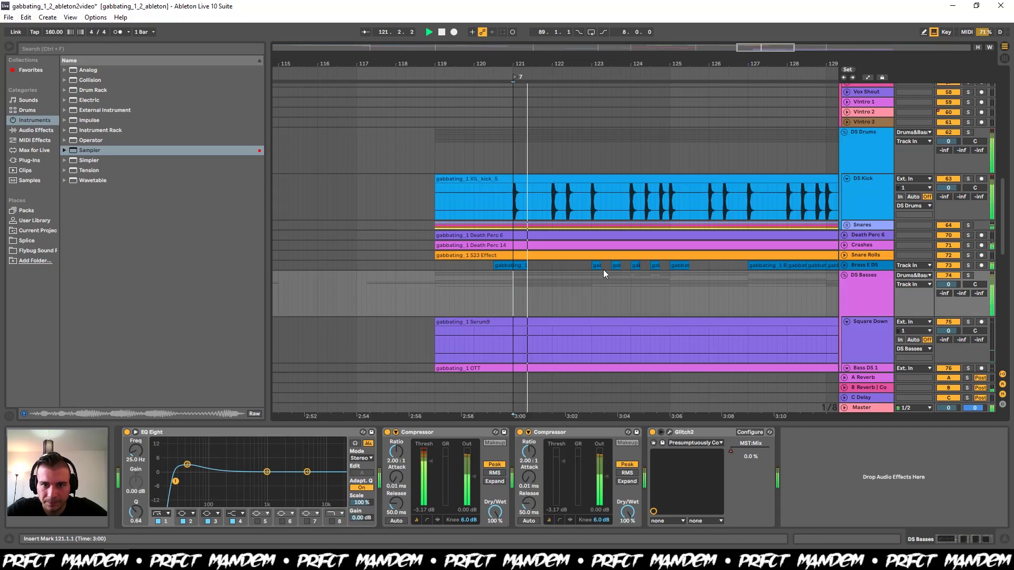
pyautogui.scroll(-3, 603, 269)
pyautogui.scroll(2, 603, 269)
# - Unfold the Psy Bass REN track and audition it soloed from bar 121
pyautogui.scroll(15, 603, 269)
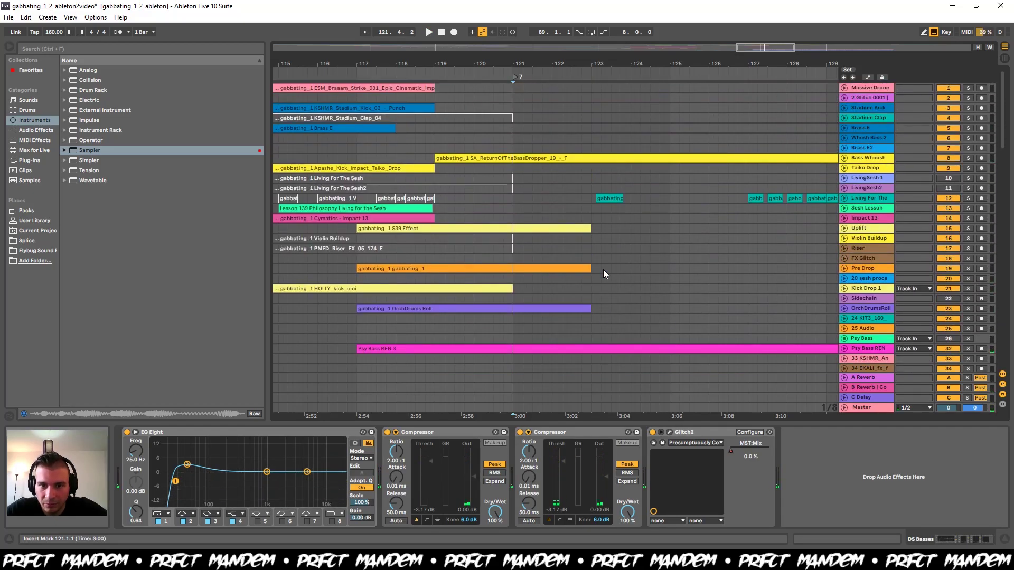
pyautogui.scroll(-3, 605, 273)
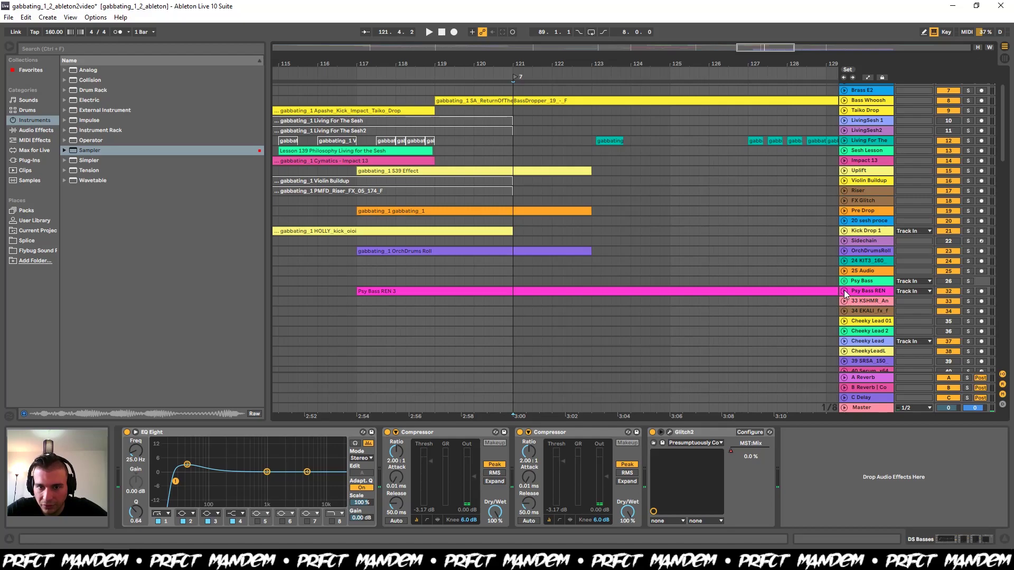
pyautogui.click(845, 291)
pyautogui.scroll(-3, 897, 264)
pyautogui.press('space')
pyautogui.click(968, 242)
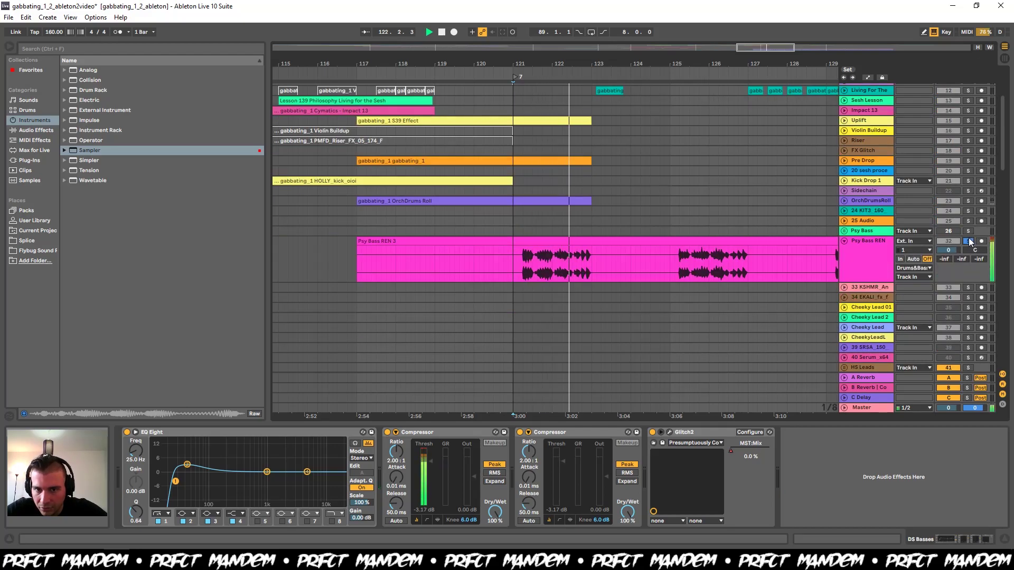
# - Solo the Bass Leads2 group inside DS Basses and audition it from bar 121
pyautogui.scroll(-15, 970, 232)
pyautogui.click(971, 217)
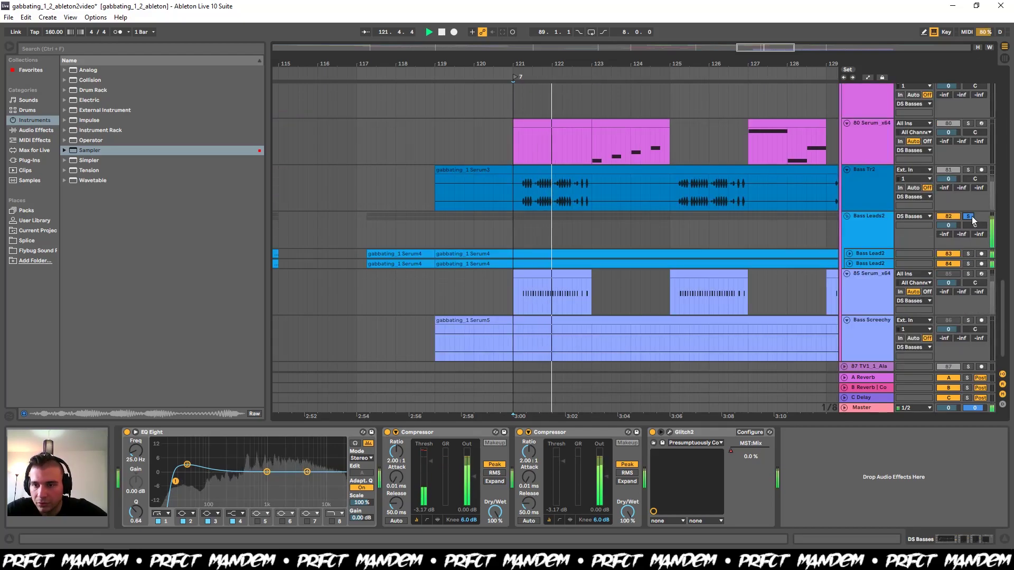
pyautogui.press('space')
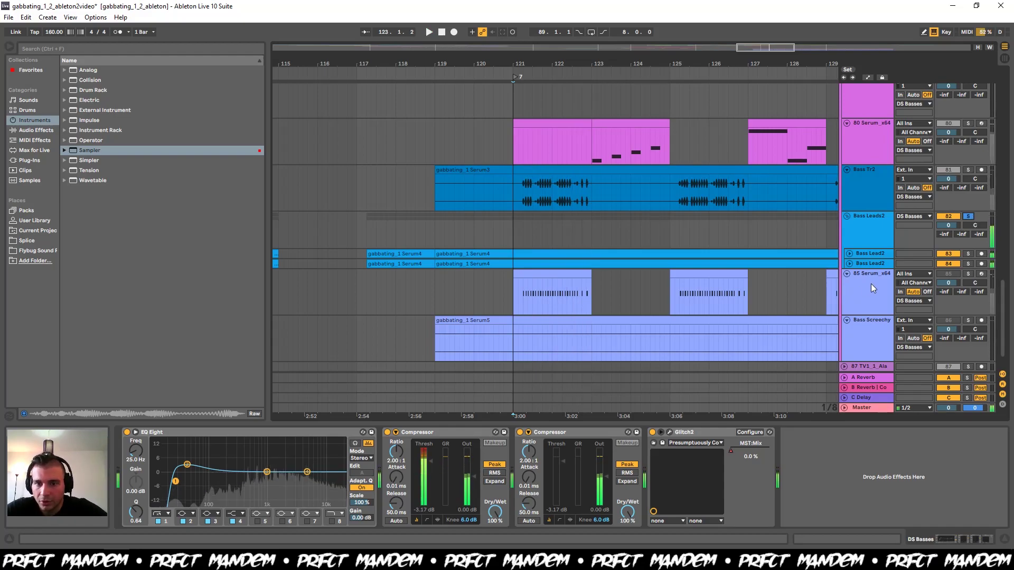
# - Audition the two Bass Lead2 tracks soloed one after the other from bar 121, then fold both tracks
pyautogui.click(870, 284)
pyautogui.press('space')
pyautogui.click(968, 253)
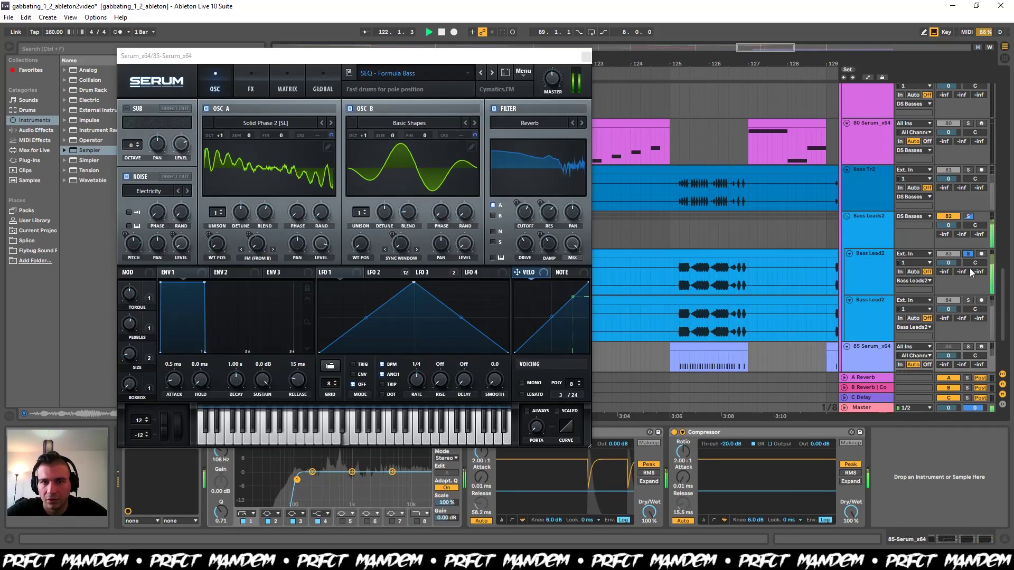
pyautogui.click(968, 300)
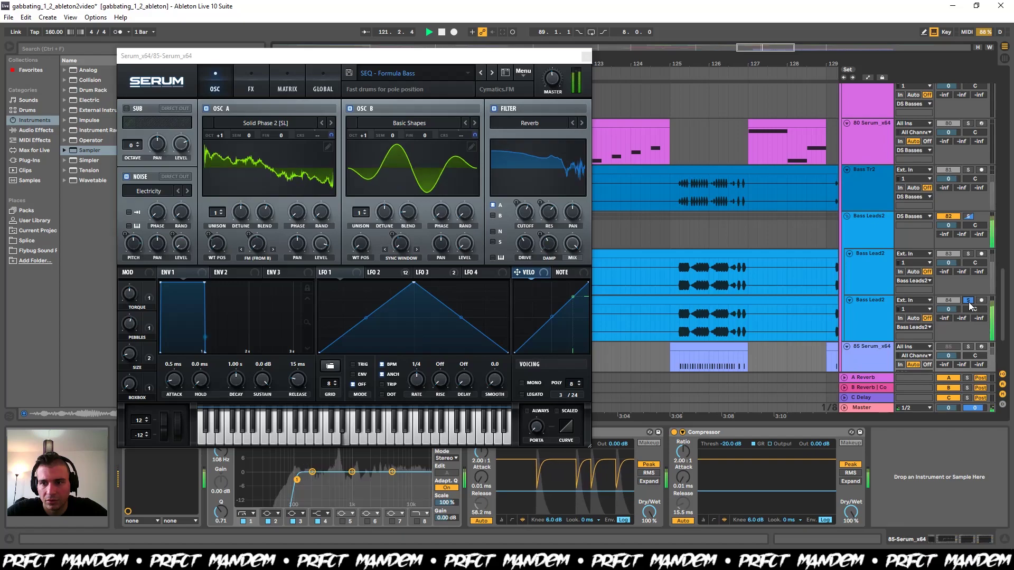
pyautogui.click(586, 56)
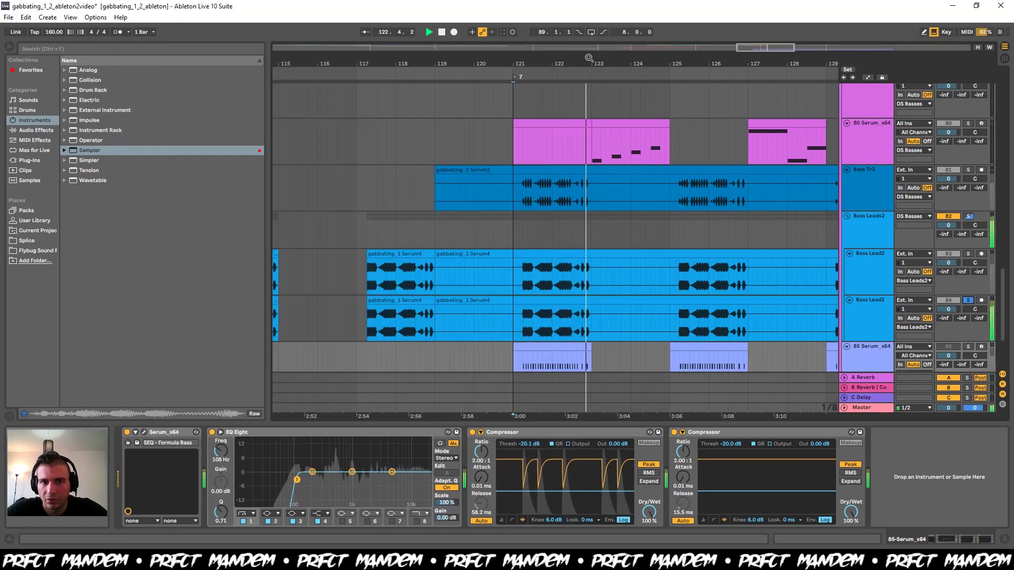
pyautogui.press('space')
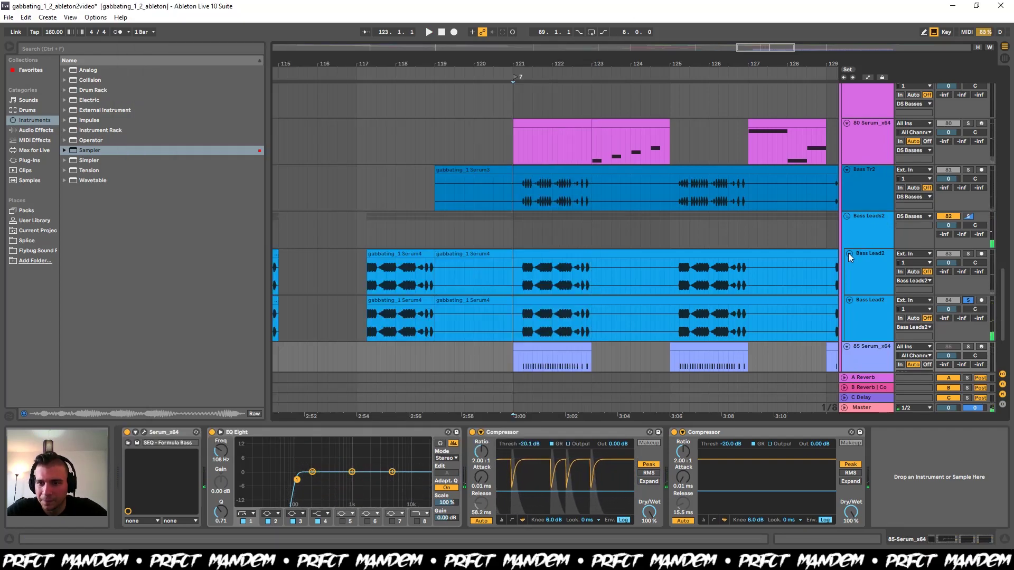
pyautogui.click(849, 256)
pyautogui.click(848, 264)
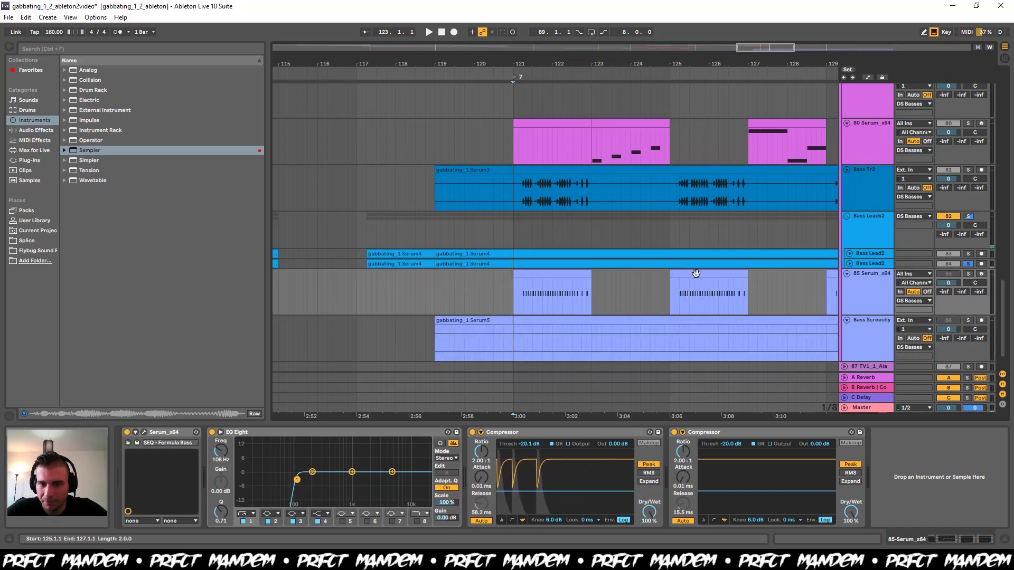
# - Solo the Bass Tr2 track and audition it from bar 121
pyautogui.scroll(-2, 696, 273)
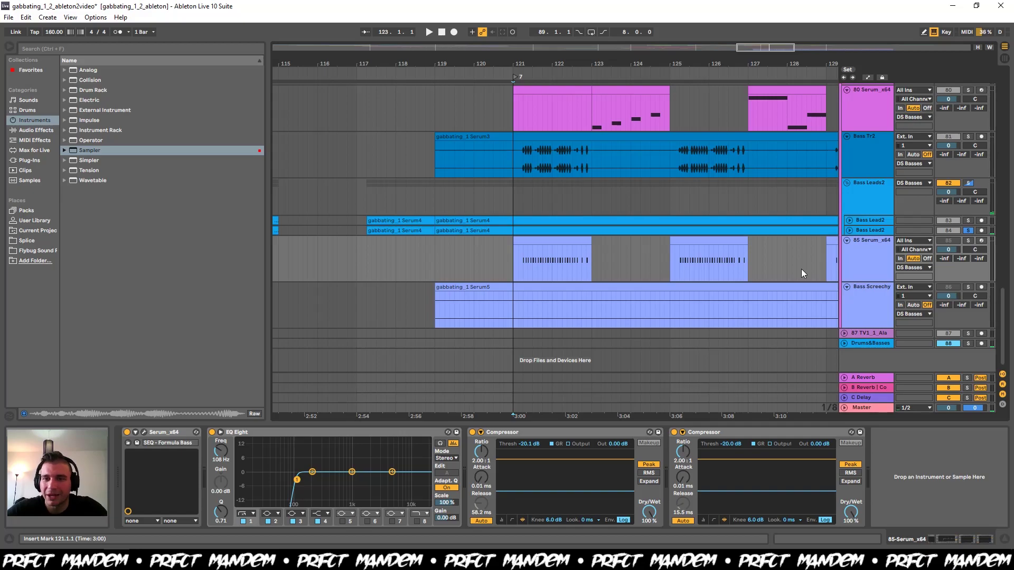
pyautogui.press('space')
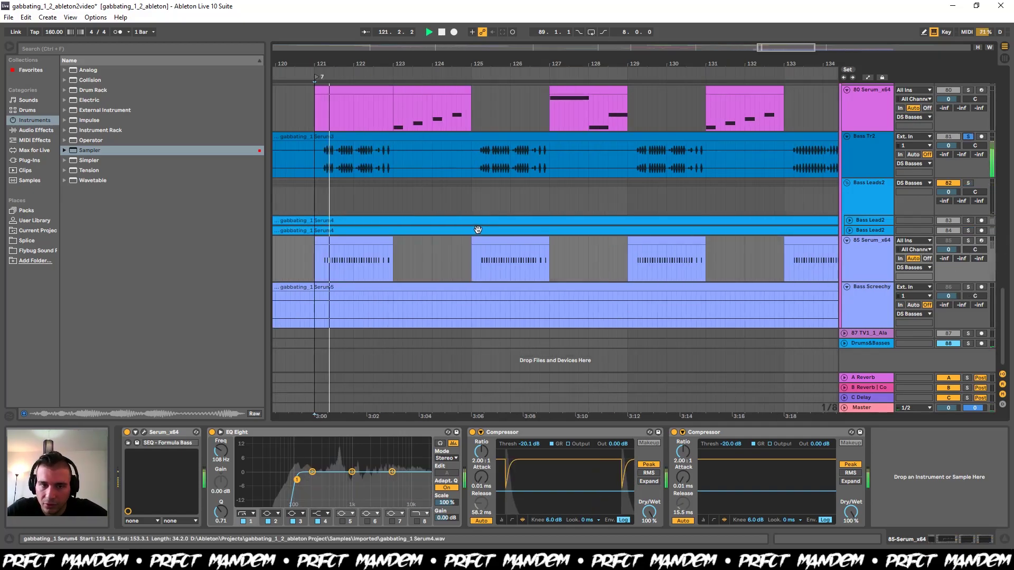
pyautogui.scroll(2, 508, 198)
pyautogui.press('space')
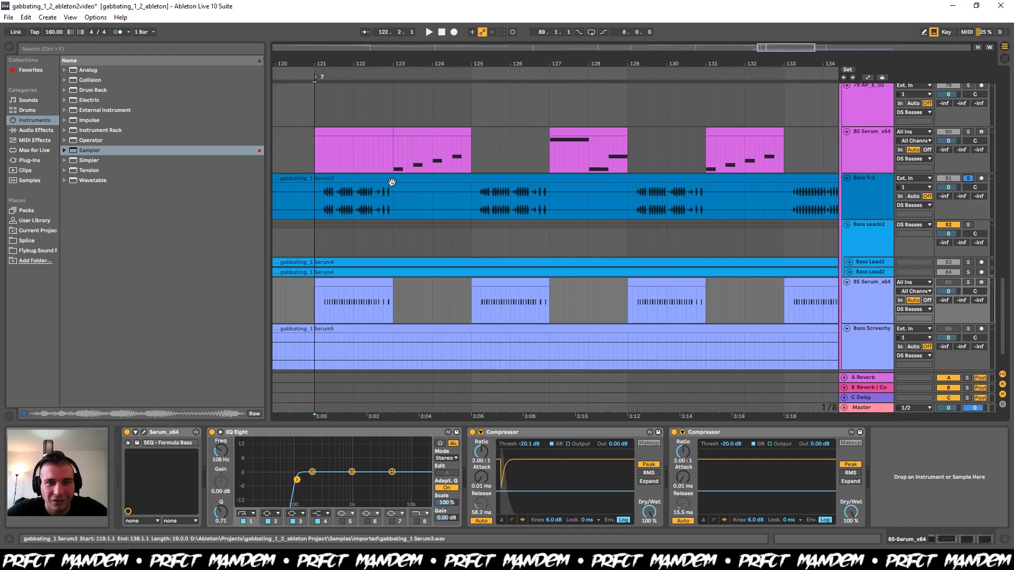
# - Audition the 80 Serum_x64 bass track from bar 123, both in the full mix and soloed
pyautogui.click(364, 217)
pyautogui.click(393, 160)
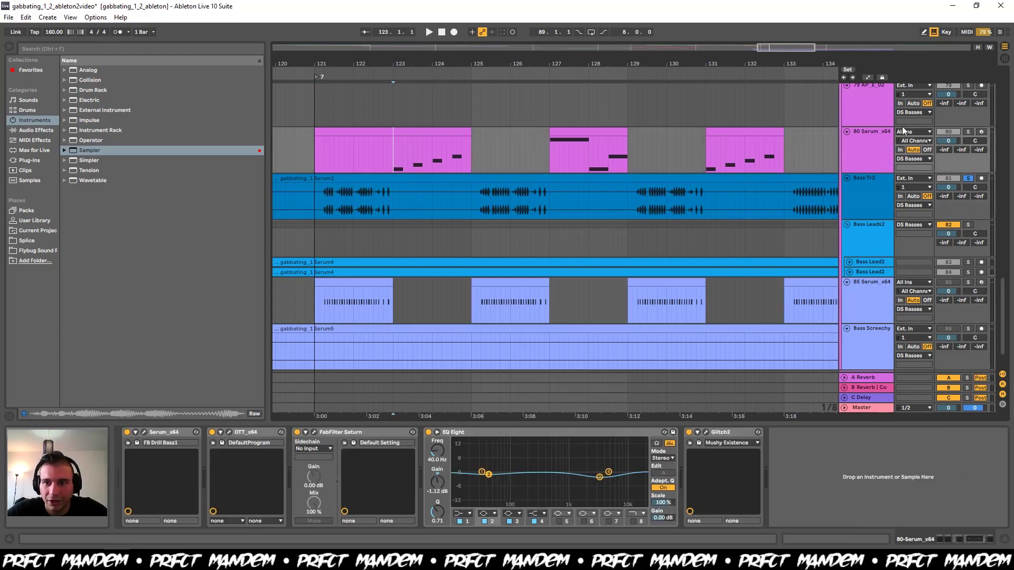
pyautogui.click(873, 142)
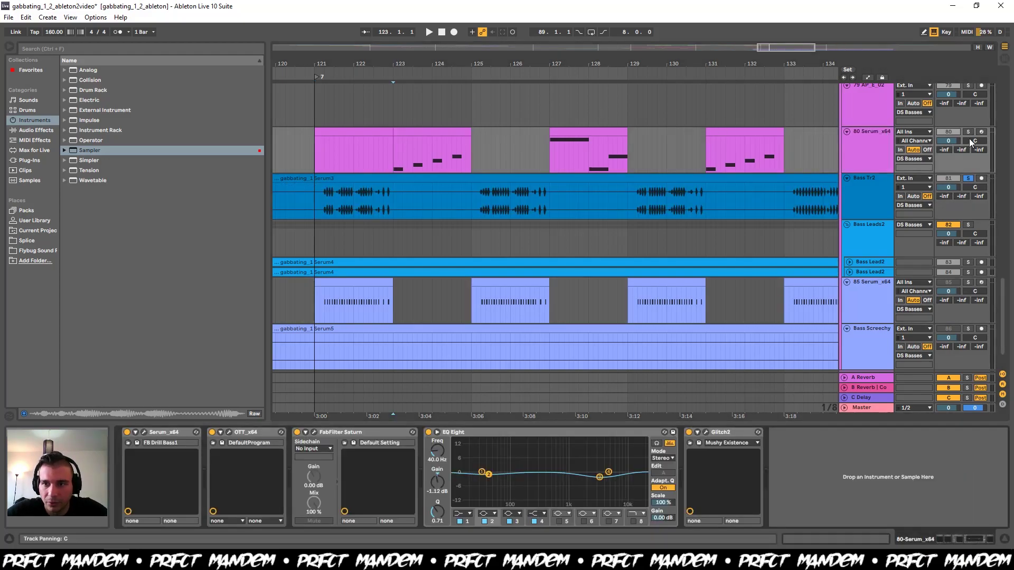
pyautogui.press('space')
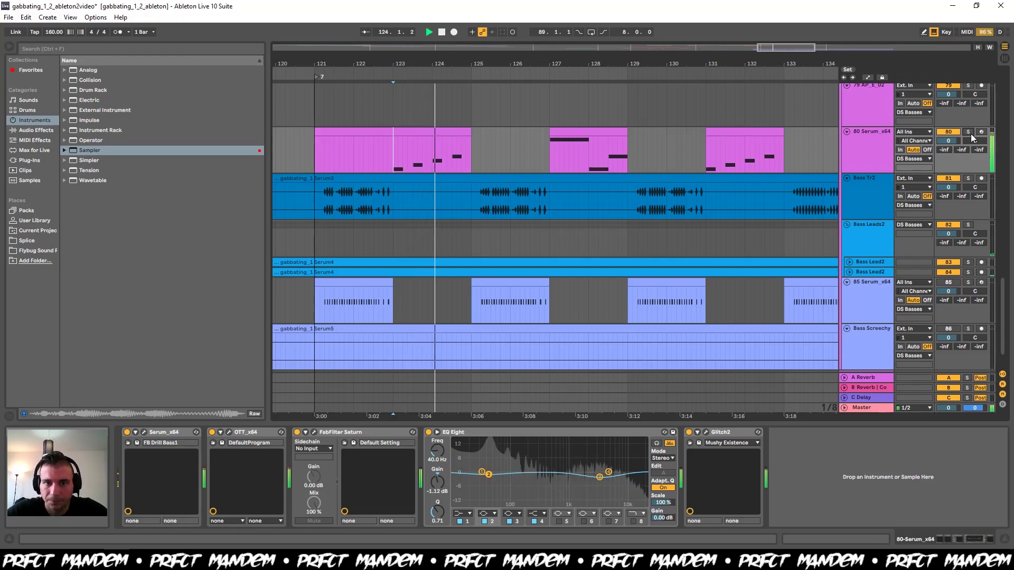
pyautogui.click(970, 134)
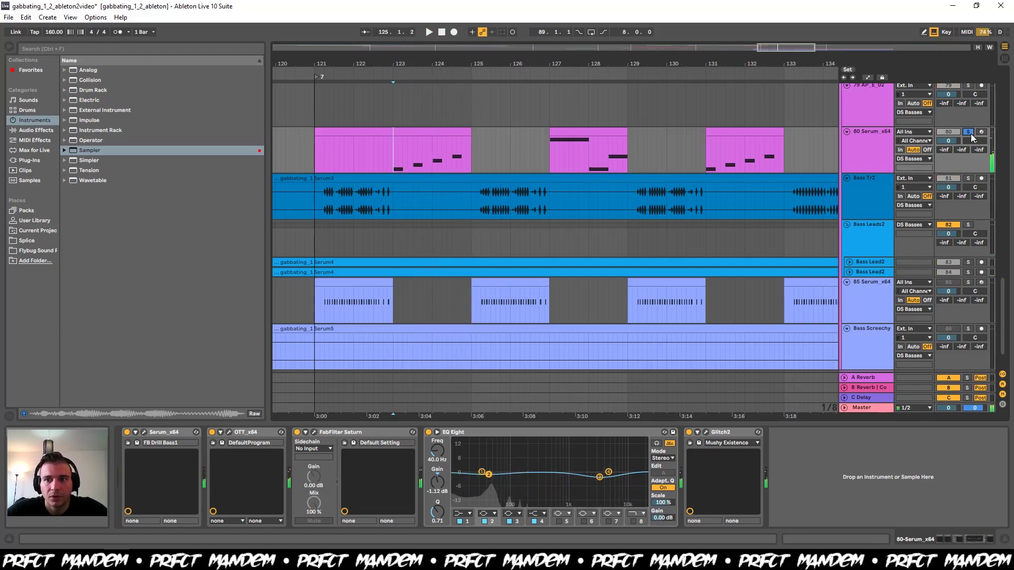
pyautogui.press('space')
pyautogui.press('space')
pyautogui.press('space')
pyautogui.press('space')
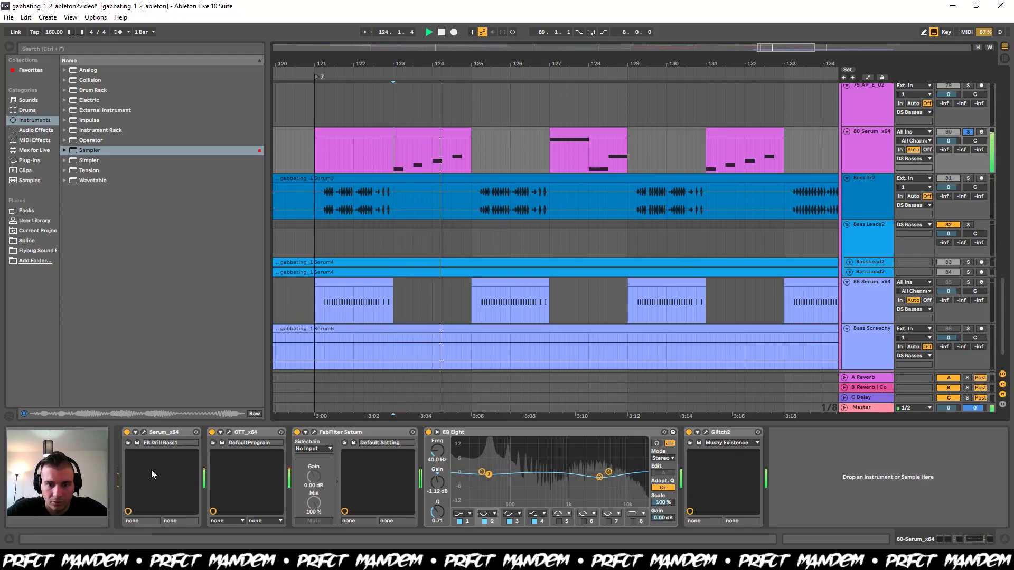
pyautogui.press('space')
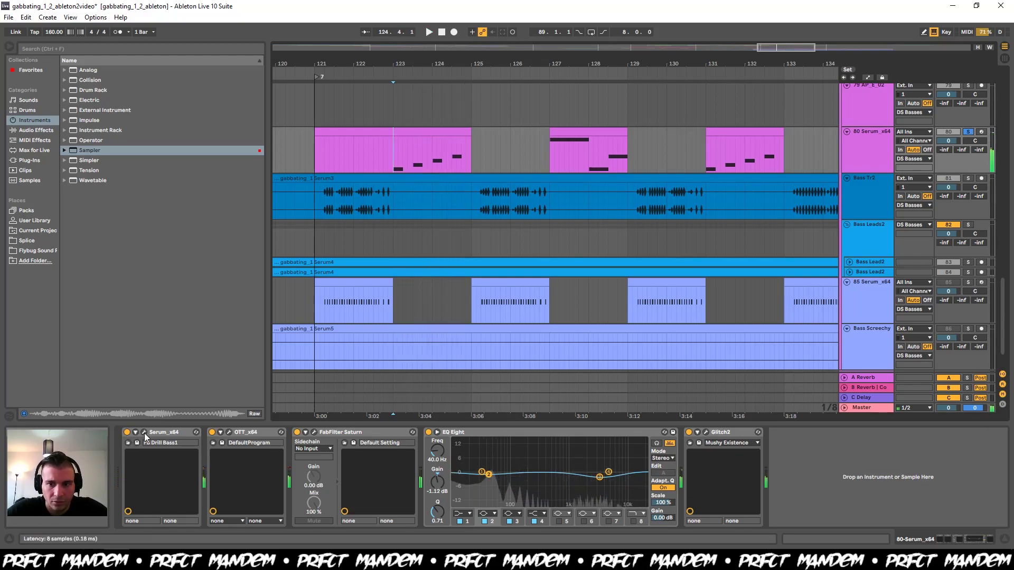
# - Inspect the FB Drill Bass1 patch in Serum on track 80, arming the track to play test notes in the C2 to D3 octave
pyautogui.click(144, 433)
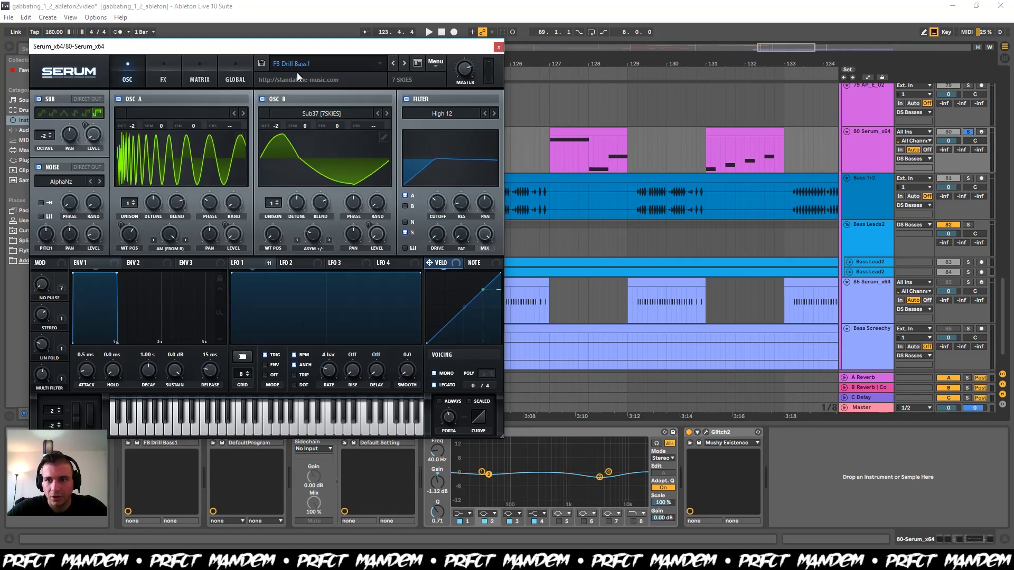
pyautogui.click(980, 132)
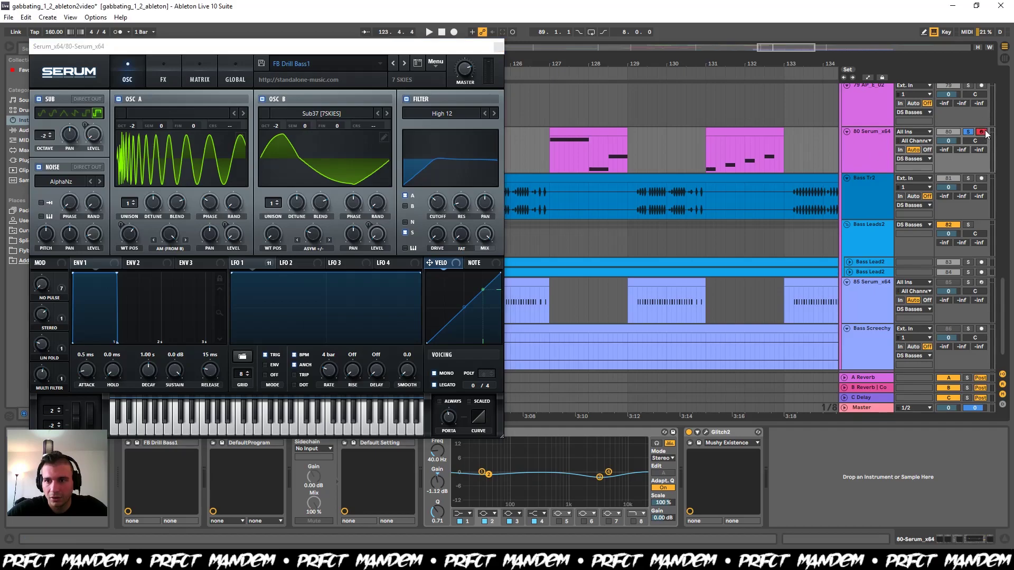
pyautogui.press('z')
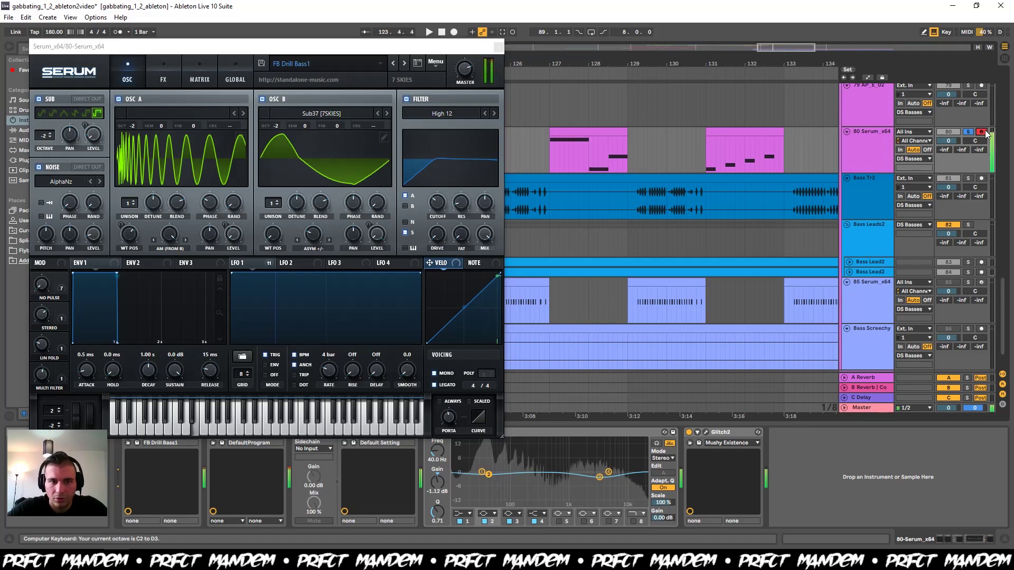
pyautogui.click(496, 46)
pyautogui.click(498, 48)
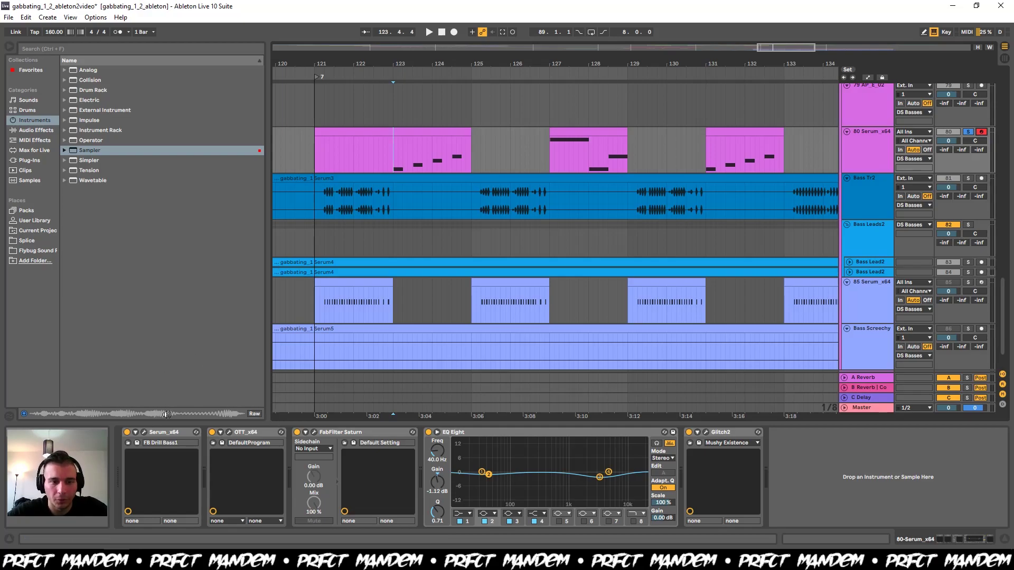
# - Check the OTT settings on 80 Serum_x64 and audition the track's soloed phrase at bar 127
pyautogui.click(229, 432)
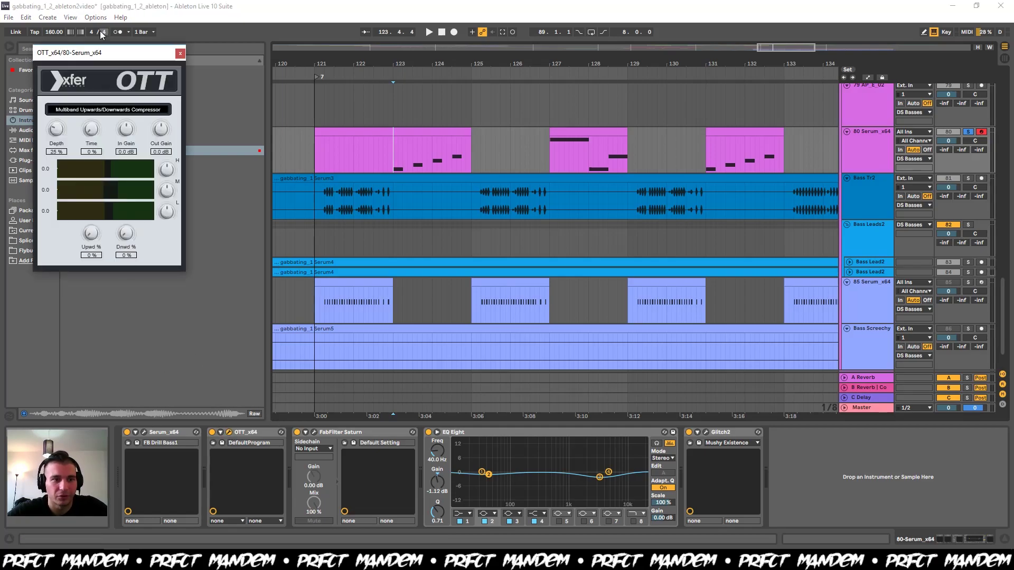
pyautogui.click(179, 54)
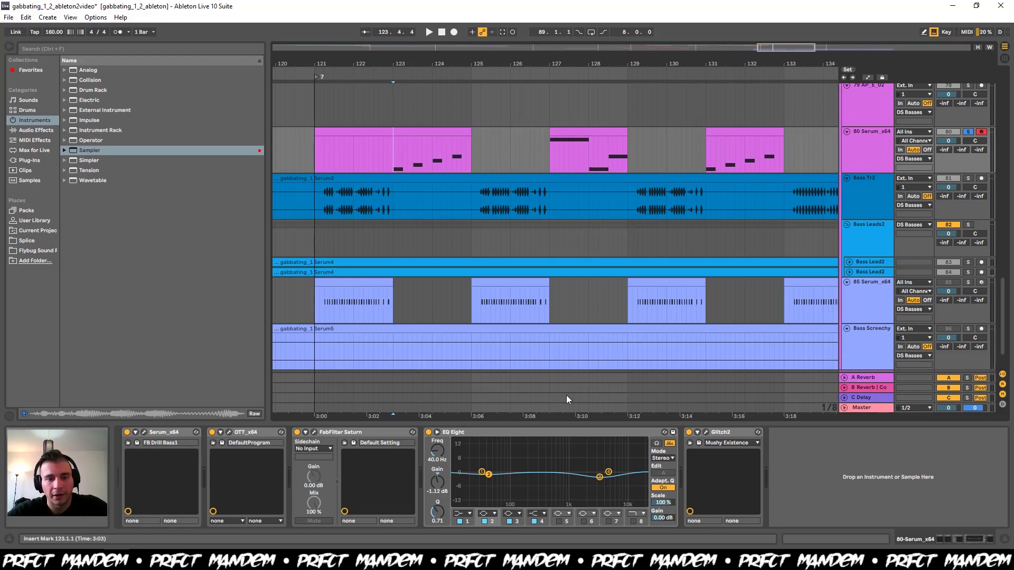
pyautogui.hscroll(3, 525, 172)
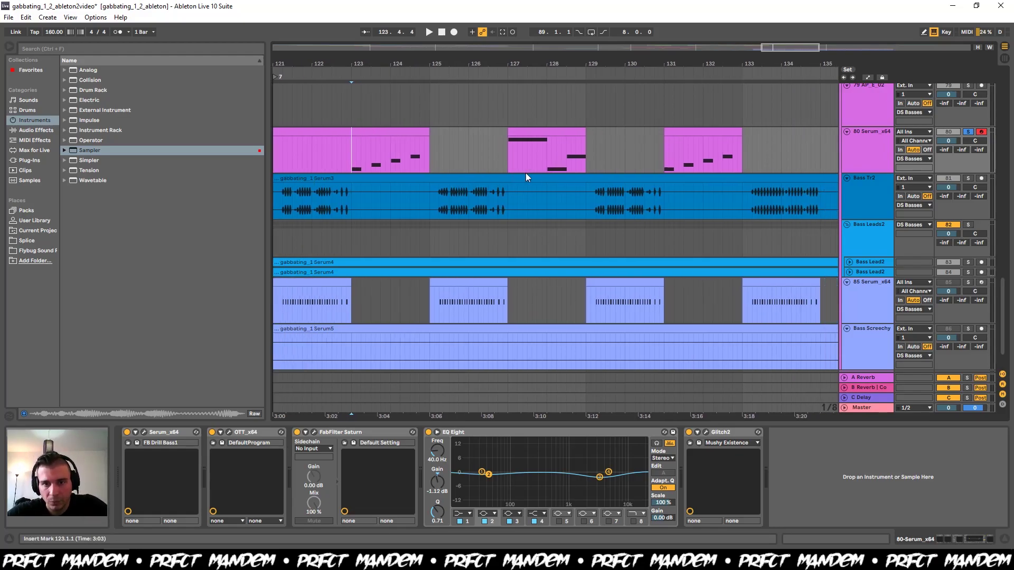
pyautogui.click(438, 161)
pyautogui.press('space')
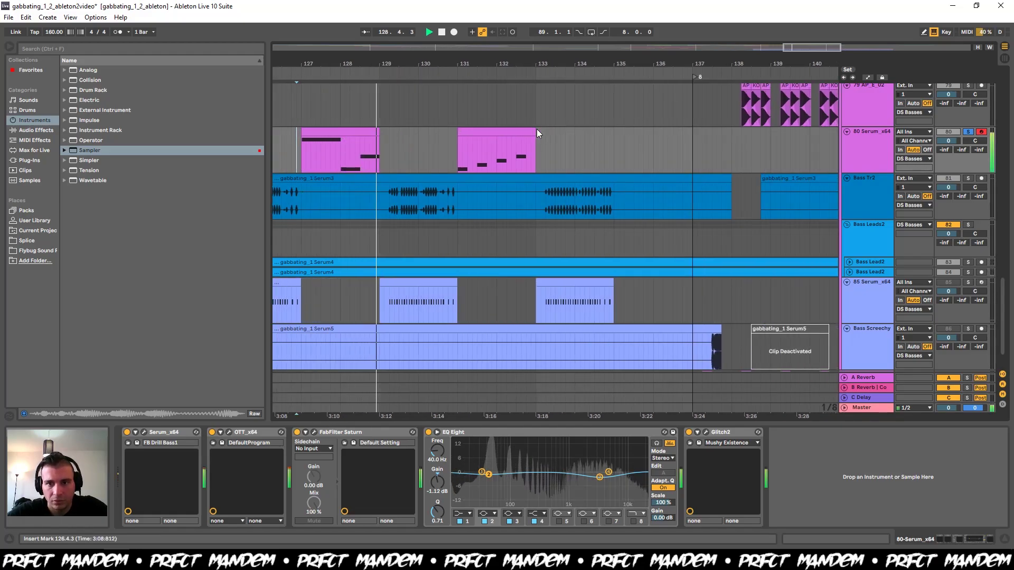
# - Audition the Bass DS 2 track from around bar 123, both in the full mix and soloed
pyautogui.hscroll(-8, 536, 133)
pyautogui.scroll(5, 516, 297)
pyautogui.click(515, 296)
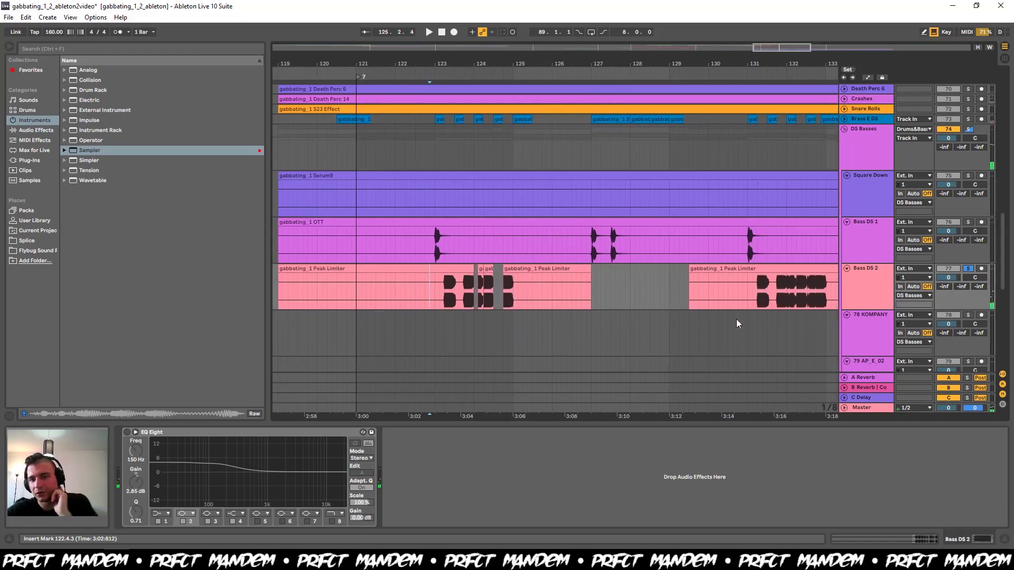
pyautogui.press('Up')
pyautogui.press('space')
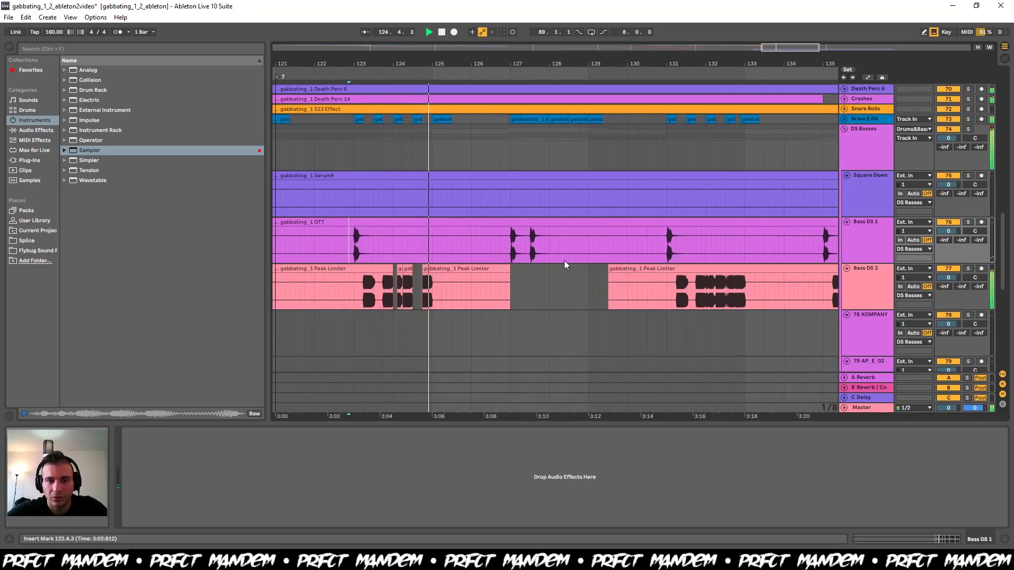
pyautogui.click(967, 269)
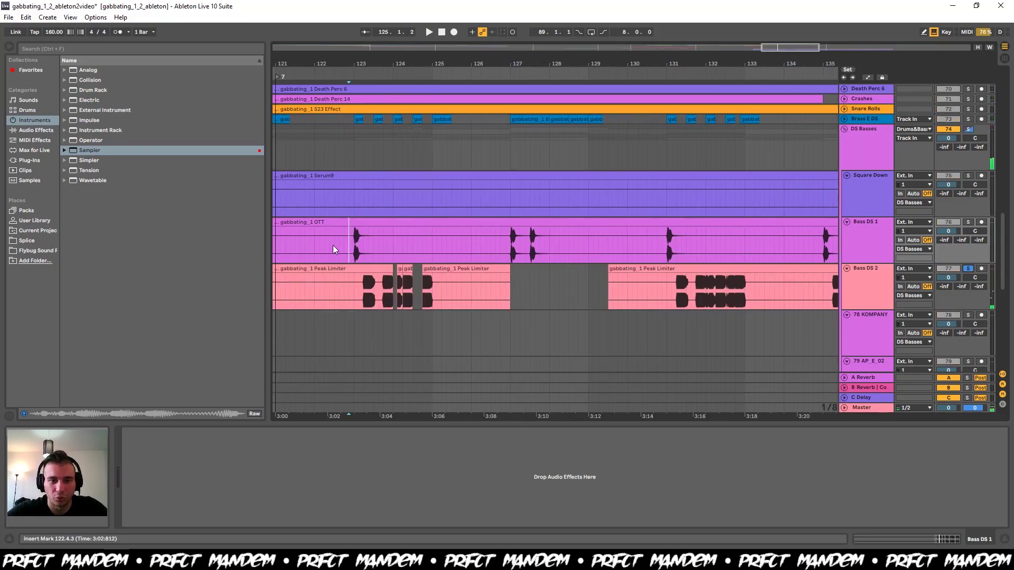
pyautogui.click(352, 302)
pyautogui.press('space')
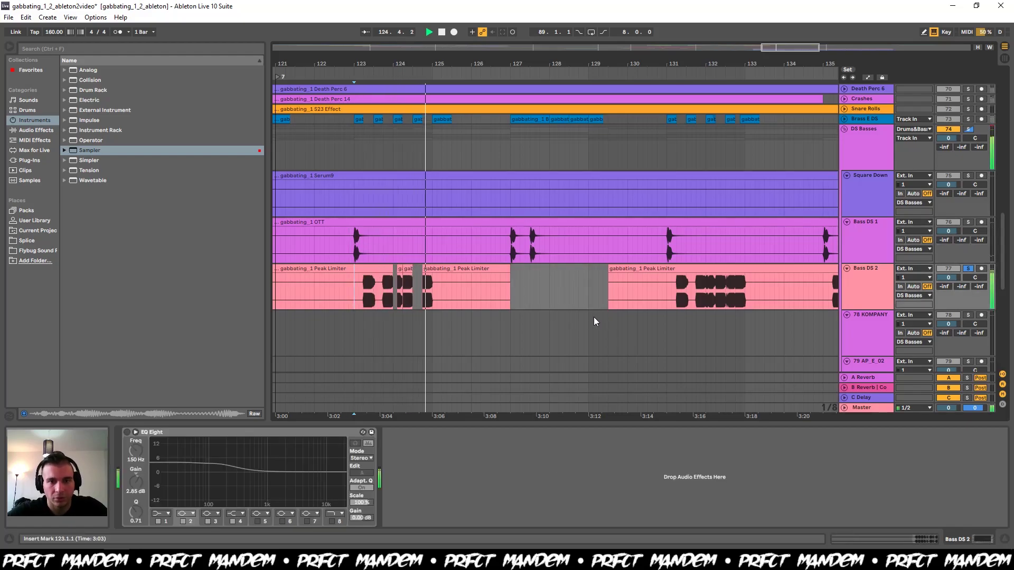
pyautogui.press('space')
# - Audition the Square Down track from 135.4.3 into bar 137, both soloed and in the full mix
pyautogui.hscroll(10, 594, 318)
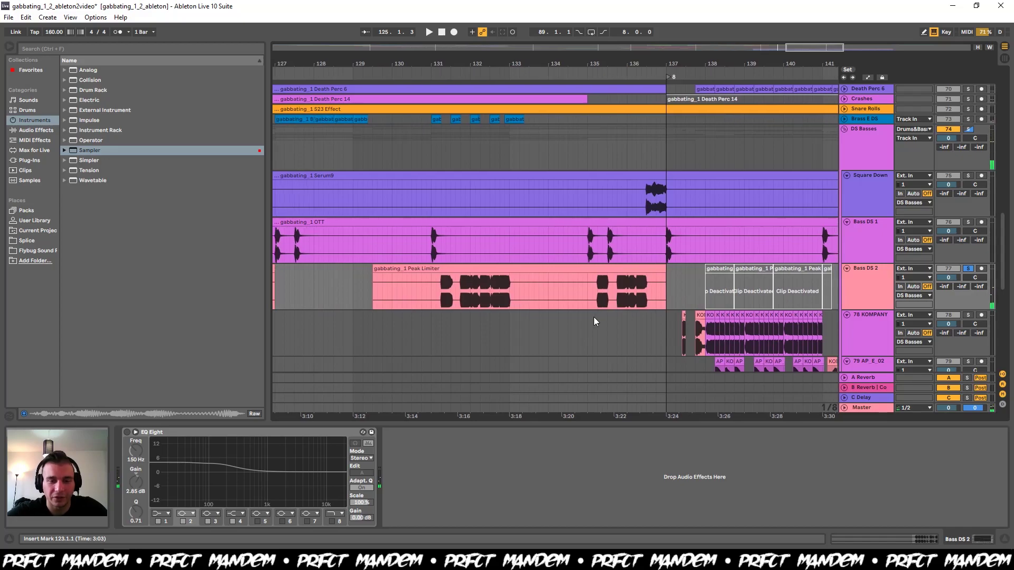
pyautogui.hscroll(5, 594, 317)
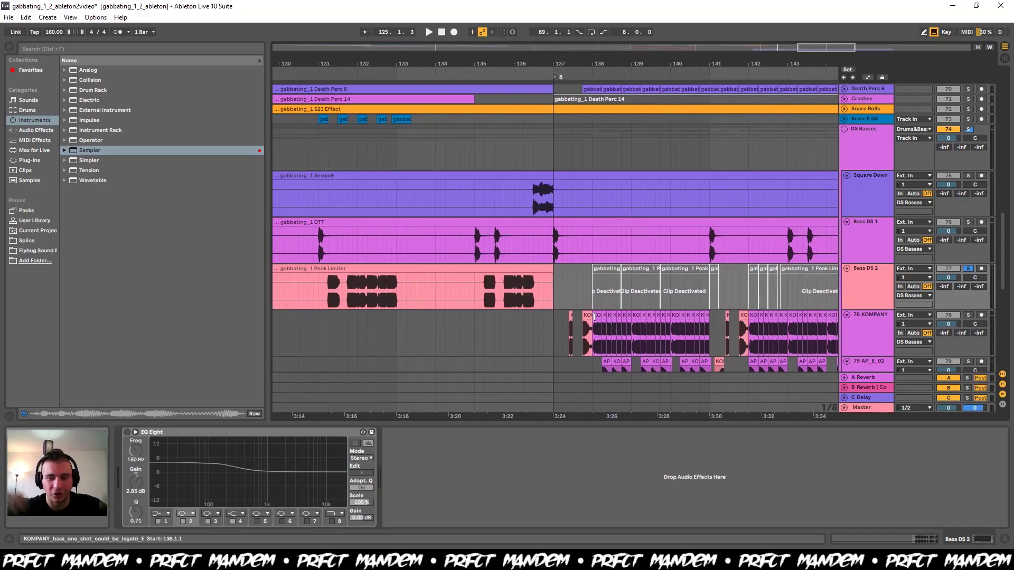
pyautogui.click(510, 207)
pyautogui.click(968, 175)
pyautogui.press('space')
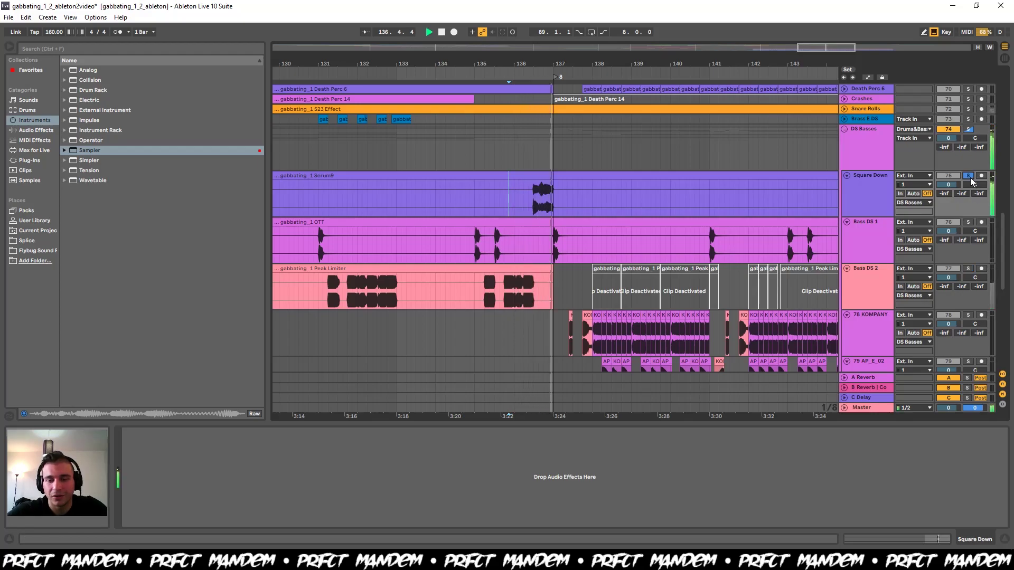
pyautogui.click(968, 176)
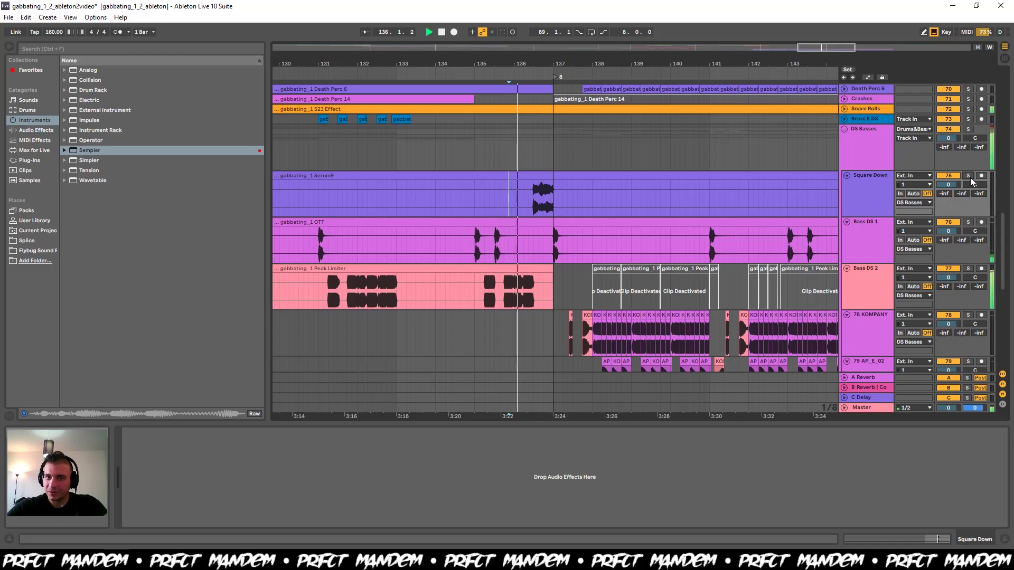
pyautogui.press('space')
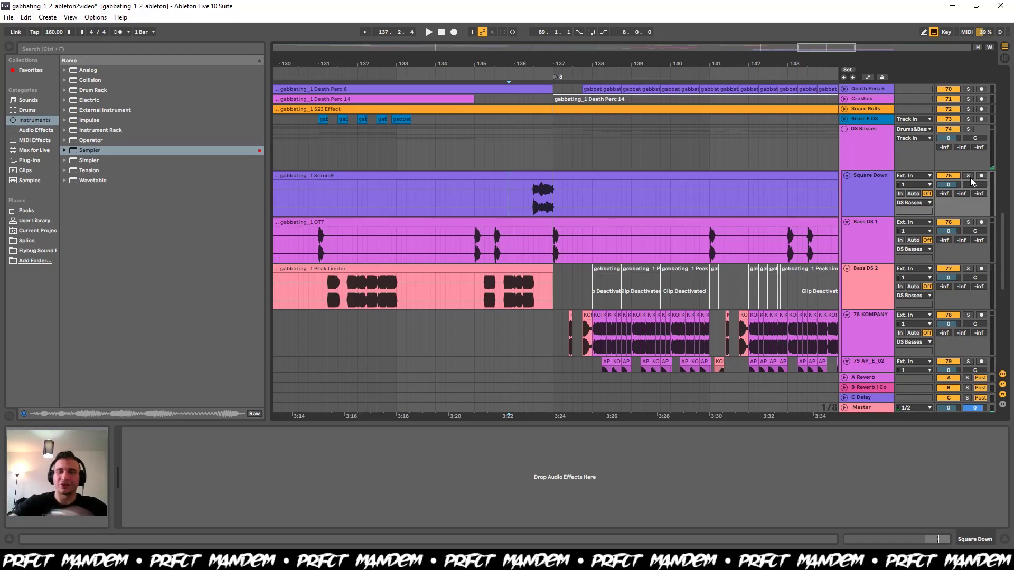
pyautogui.press('space')
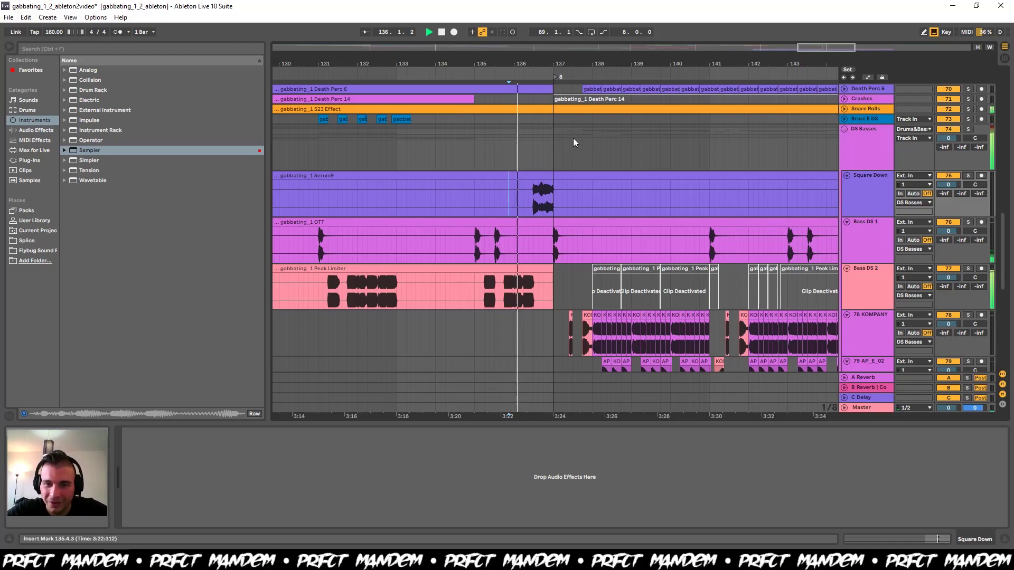
pyautogui.press('space')
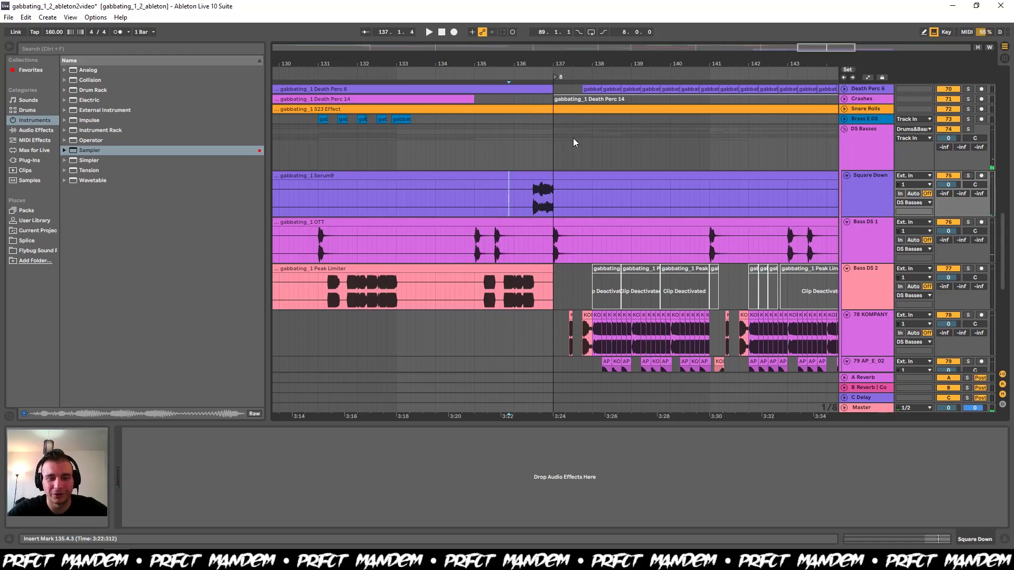
# - Audition the drop from 137.1.1 in the full mix and with the 78 KOMPANY bass track soloed
pyautogui.click(552, 159)
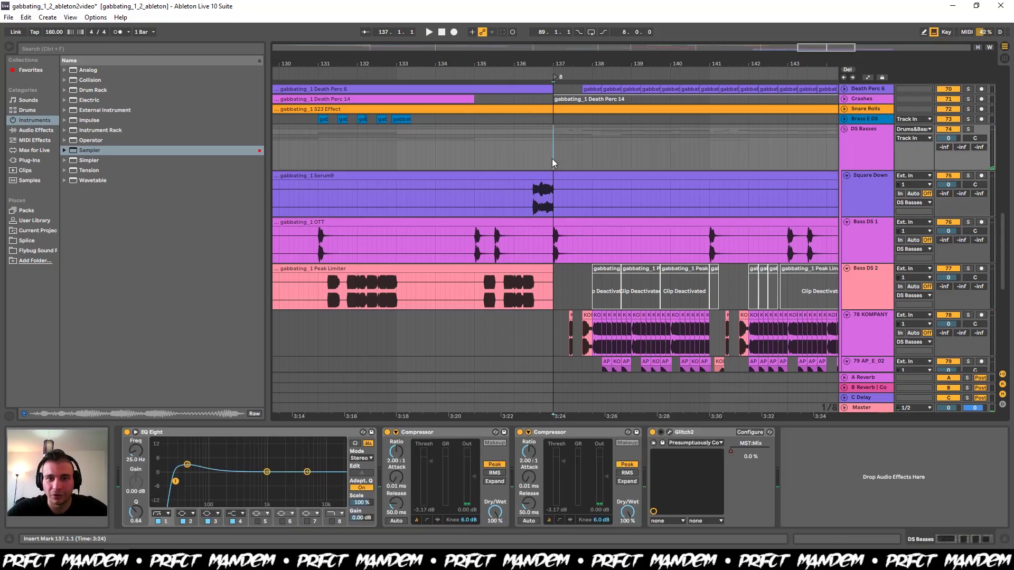
pyautogui.press('space')
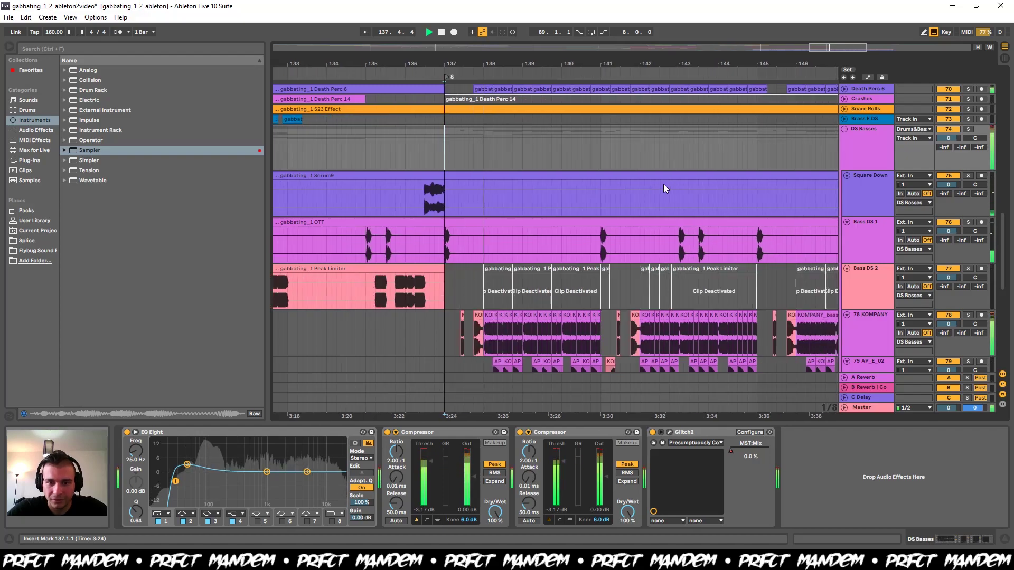
pyautogui.scroll(-4, 663, 184)
pyautogui.press('space')
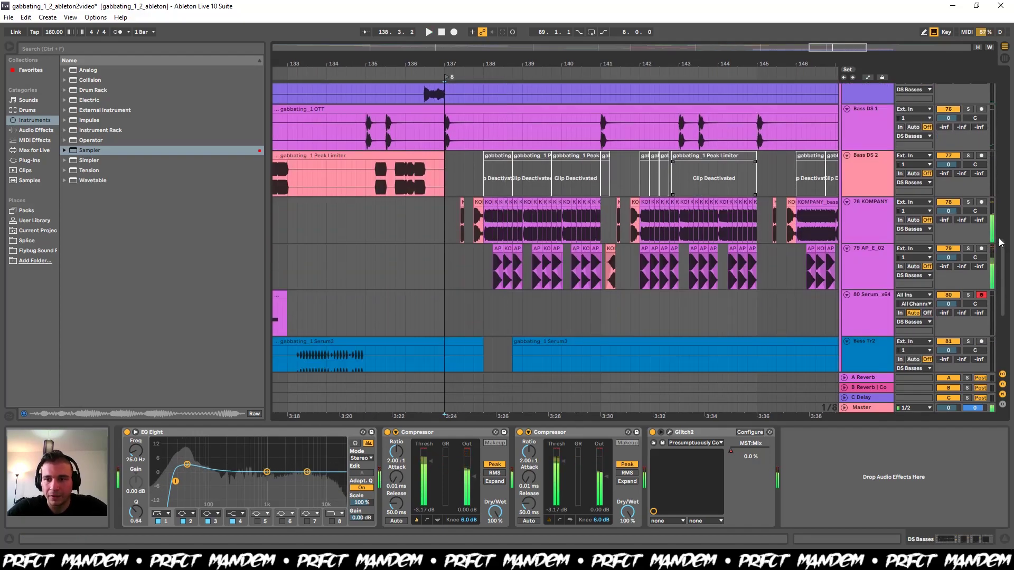
pyautogui.click(968, 201)
pyautogui.press('space')
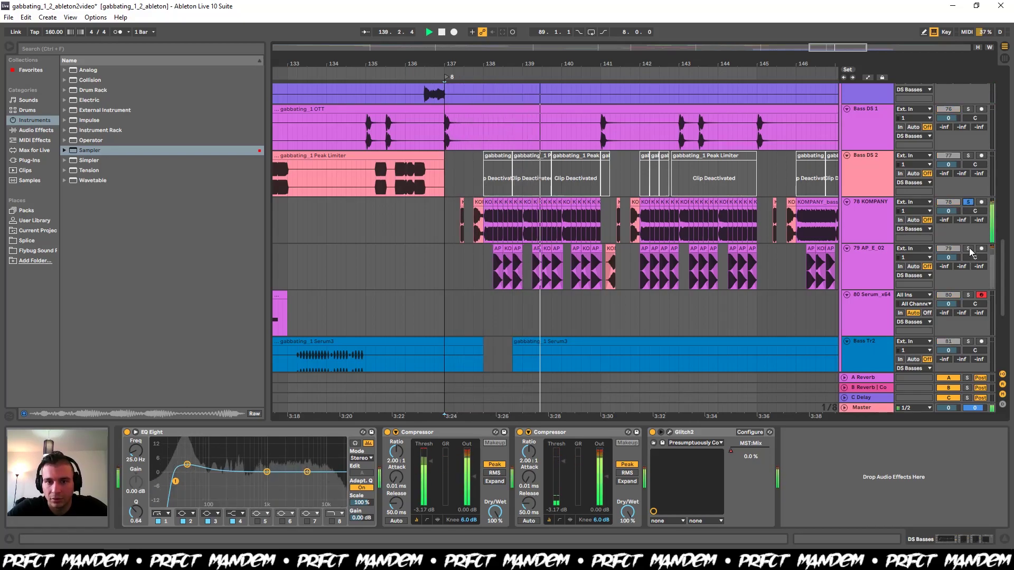
pyautogui.press('space')
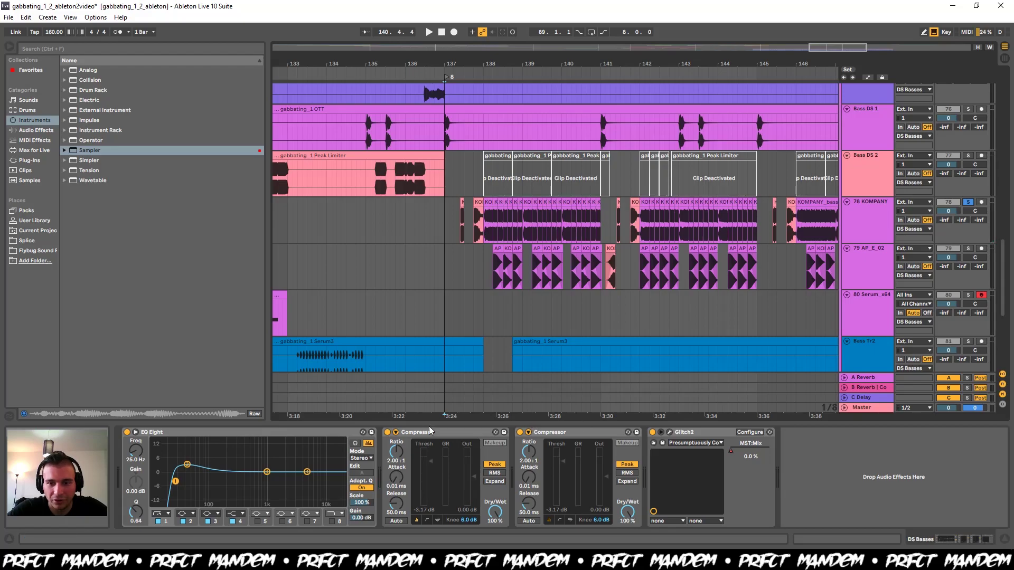
pyautogui.press('space')
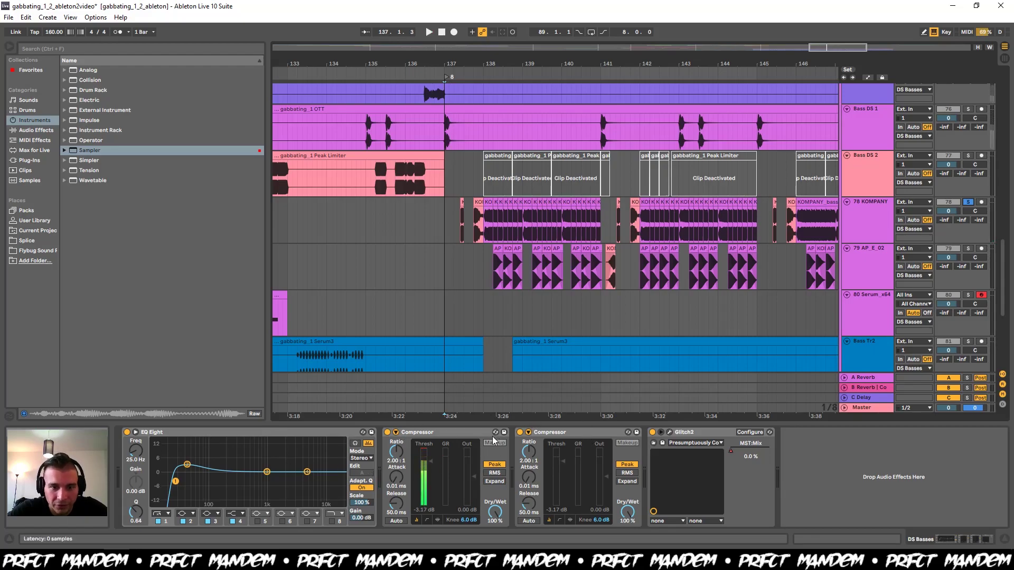
# - Check the 78 KOMPANY effects chain and audition it soloed with Frequency Shifter off and on, also playing from 142.1.1 and 146.1.3
pyautogui.scroll(5, 886, 174)
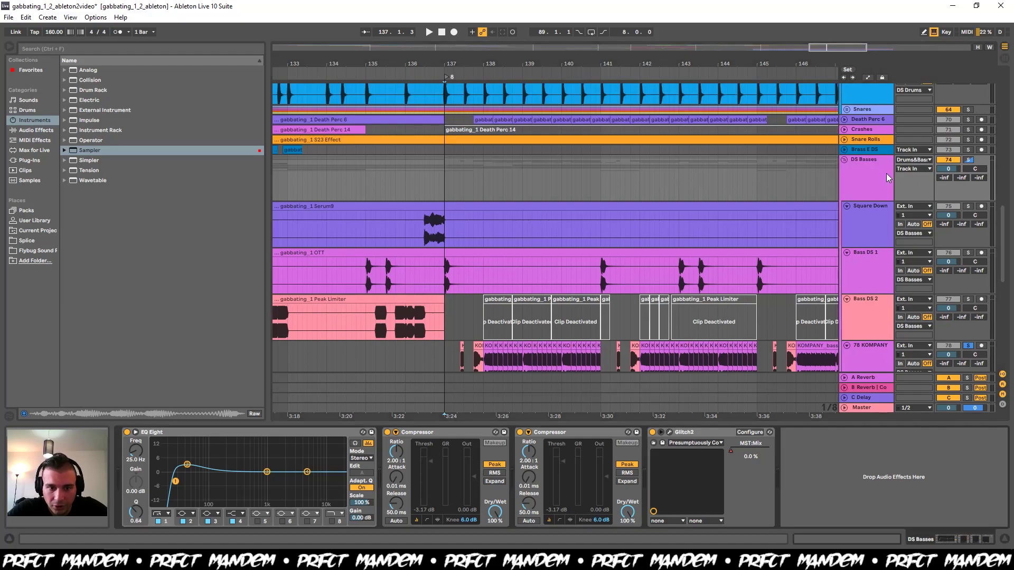
pyautogui.scroll(-5, 866, 168)
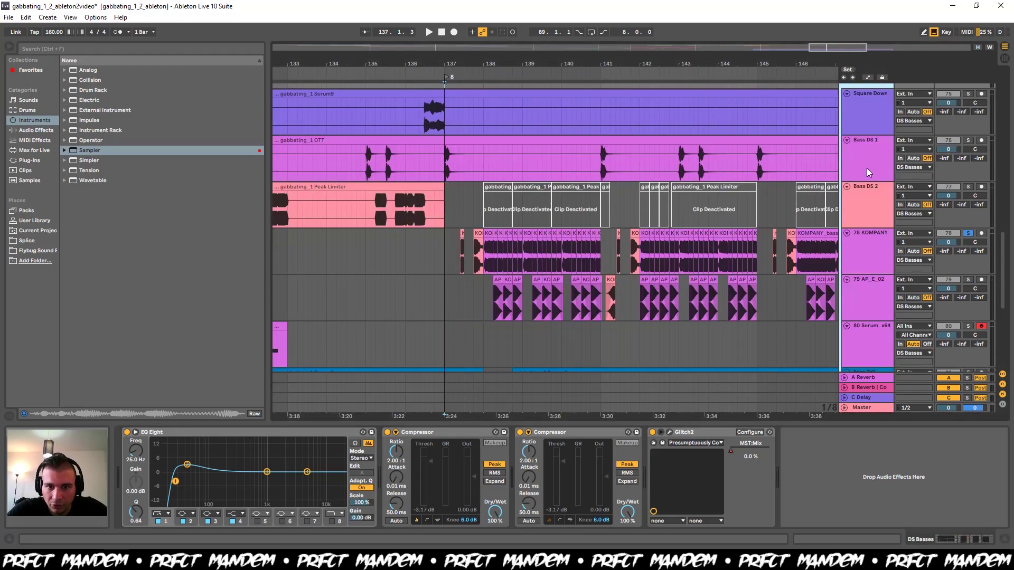
pyautogui.click(864, 234)
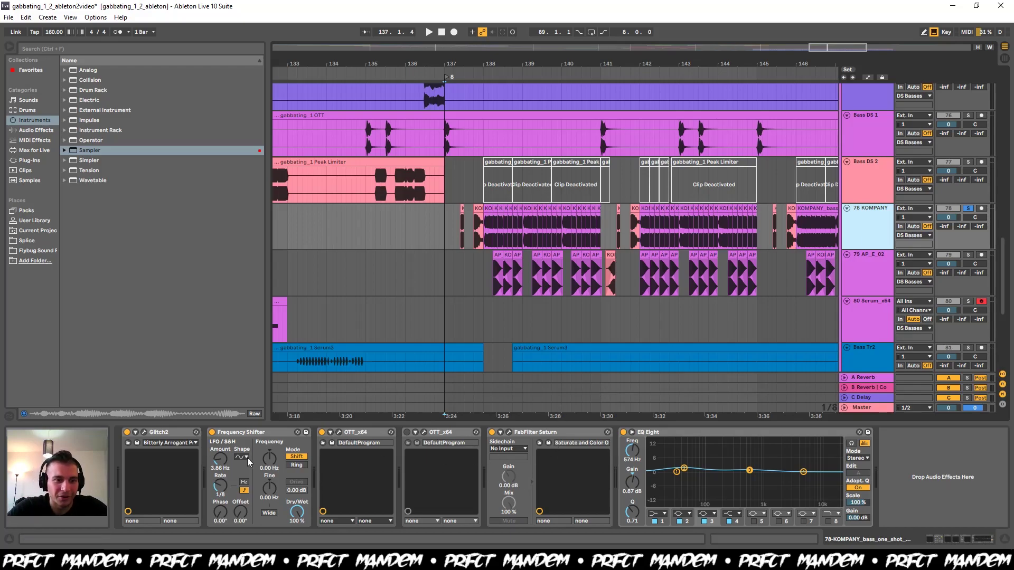
pyautogui.press('space')
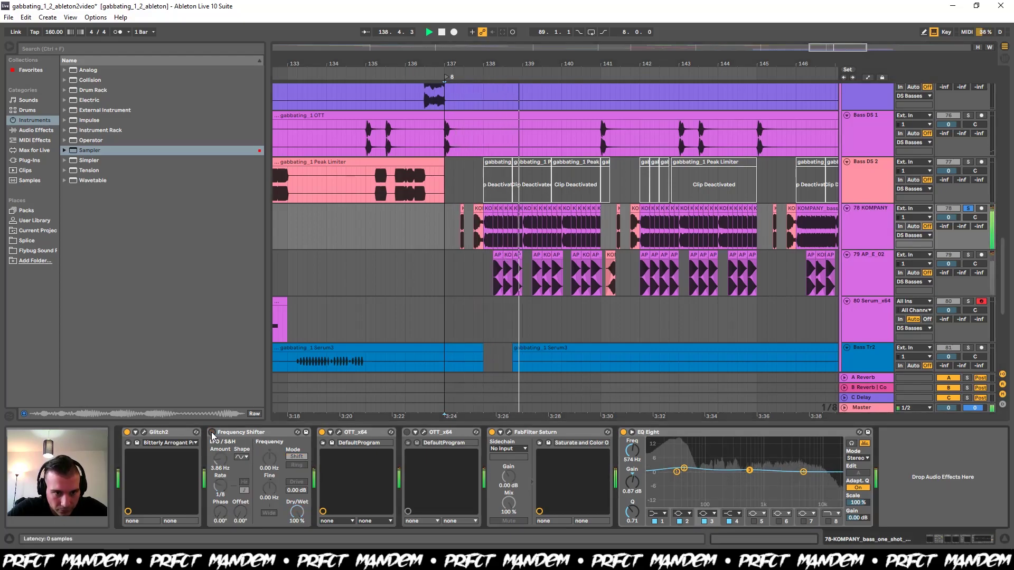
pyautogui.click(644, 238)
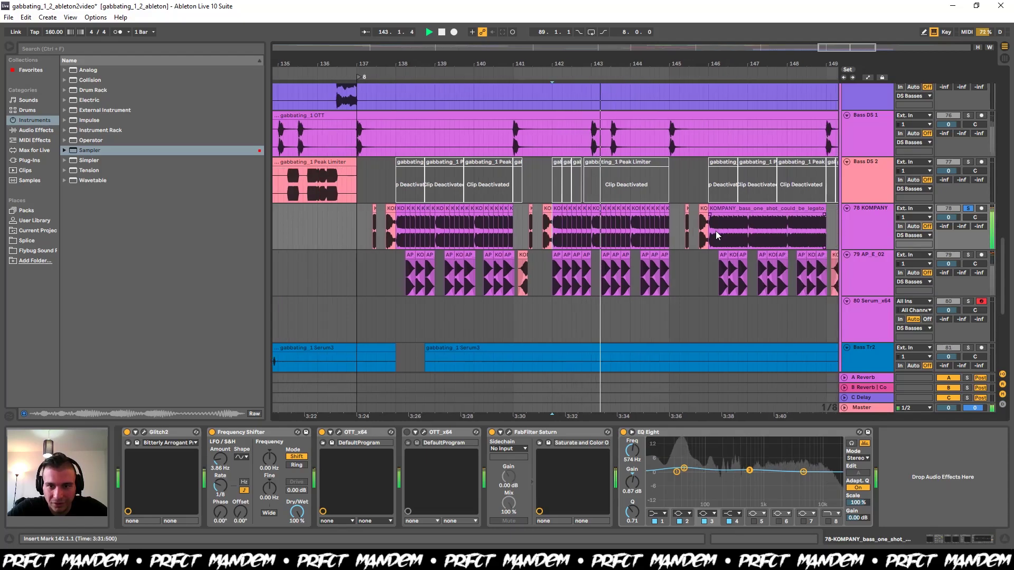
pyautogui.click(712, 236)
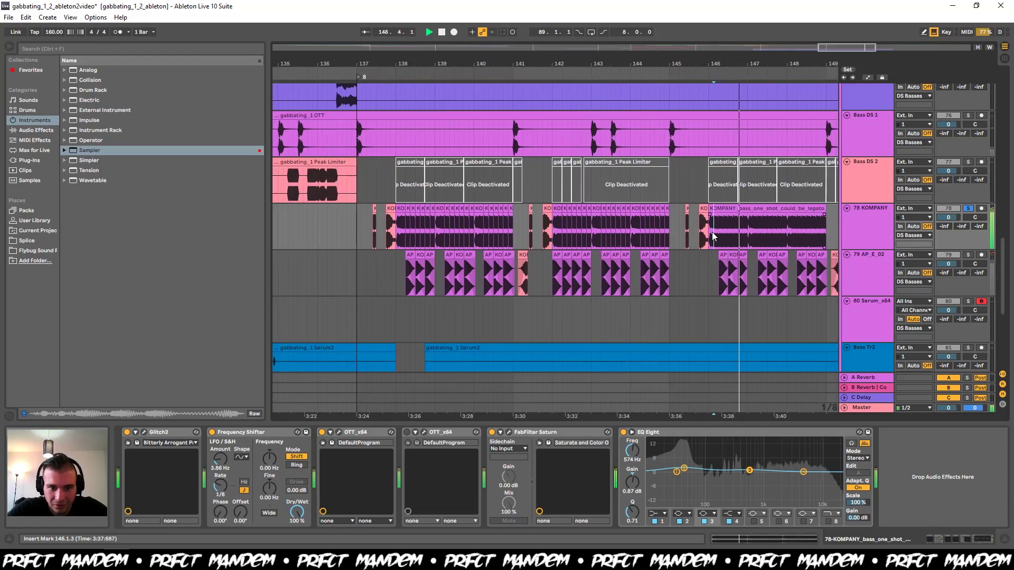
pyautogui.press('space')
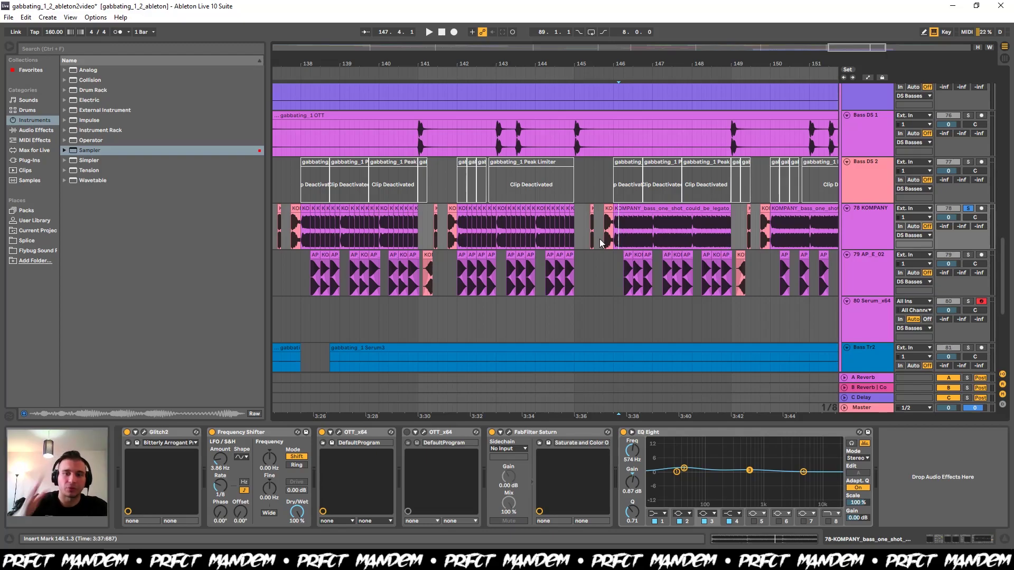
# - Audition the 79 AP_E_02 track soloed from 138.1.1 and check its clip at 138.2.1 and its playback from 137.1.1
pyautogui.click(302, 261)
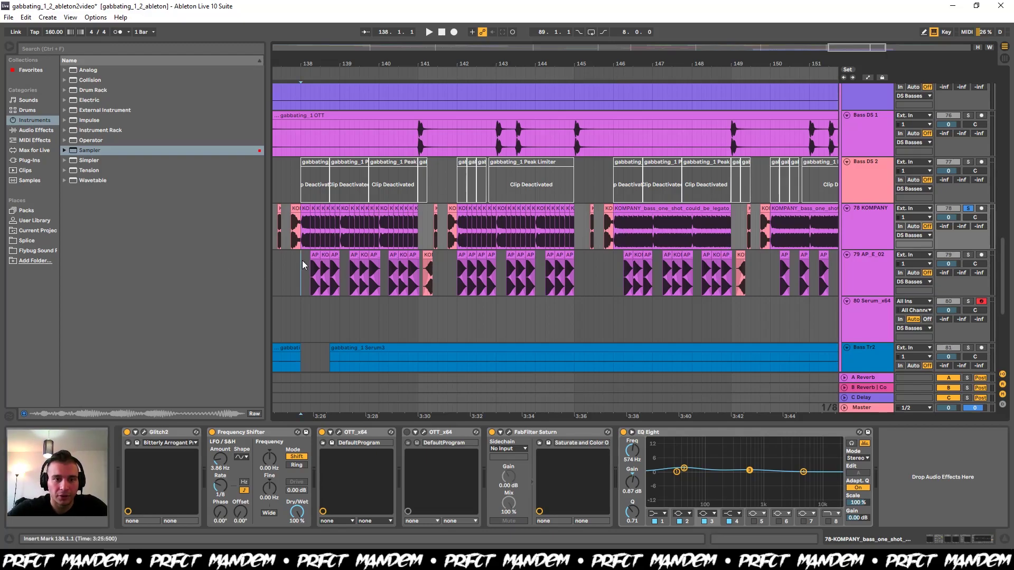
pyautogui.press('space')
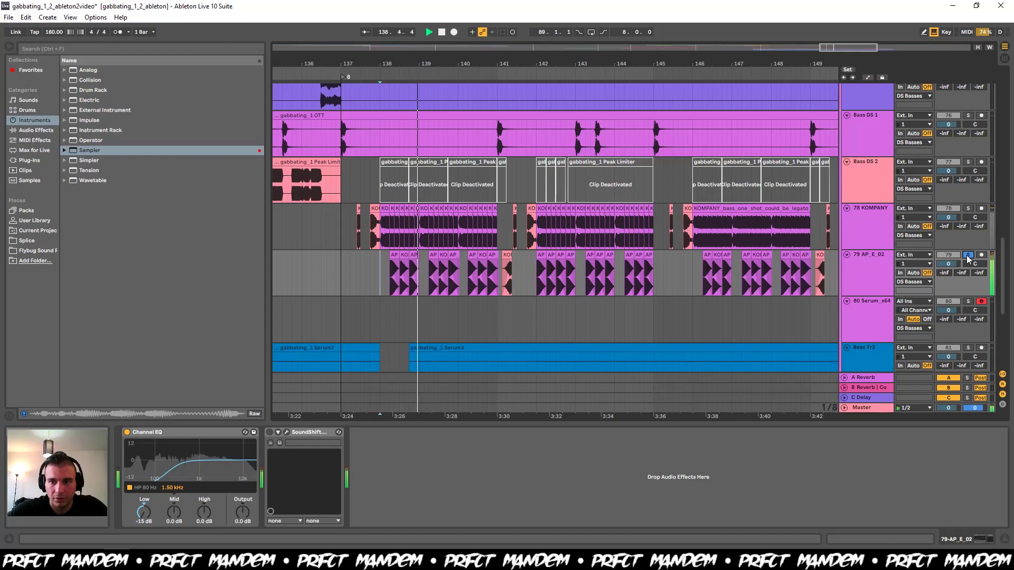
pyautogui.press('space')
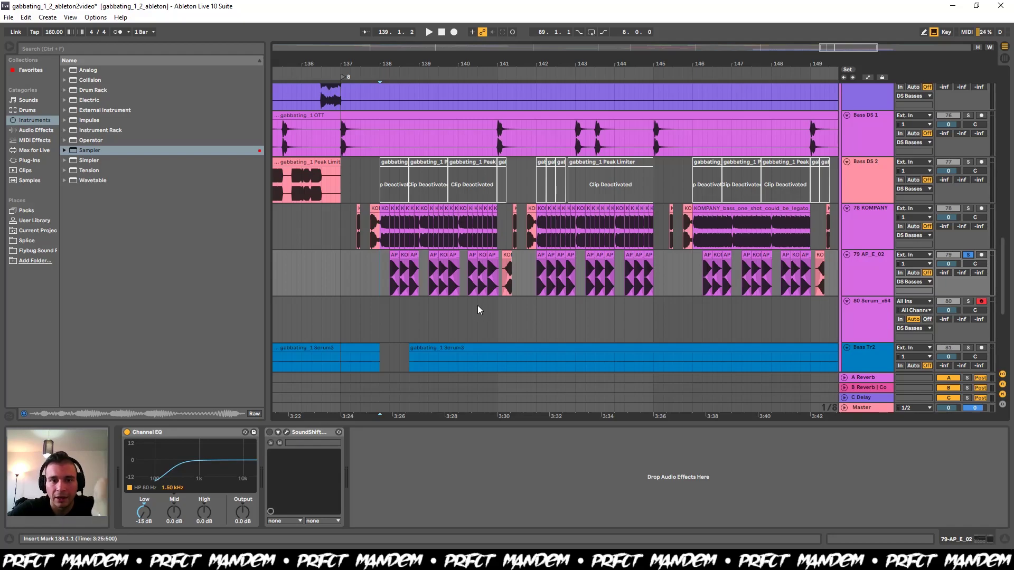
pyautogui.click(392, 253)
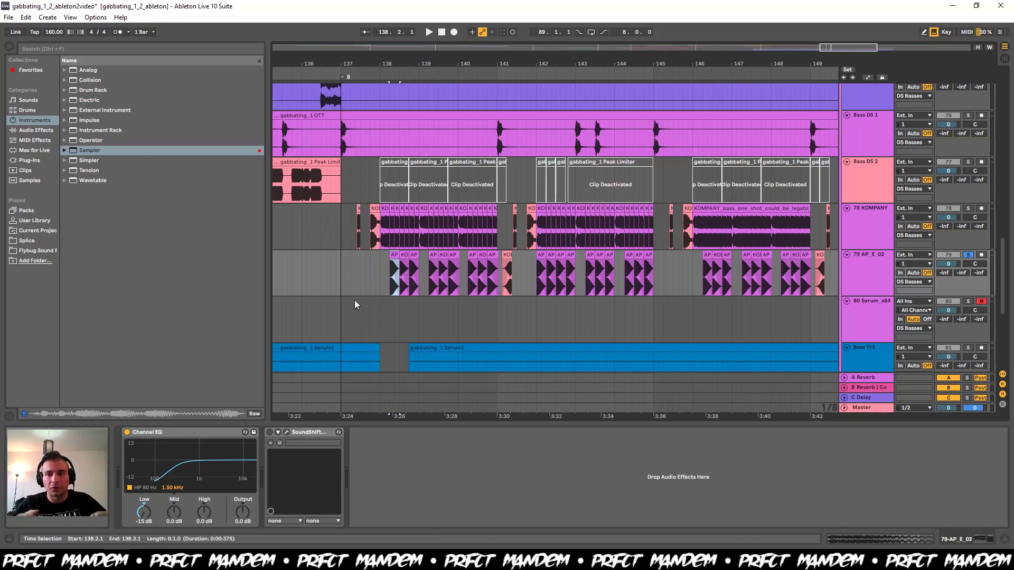
pyautogui.moveTo(350, 292); pyautogui.dragTo(341, 275)
pyautogui.click(340, 274)
pyautogui.press('space')
pyautogui.press('space')
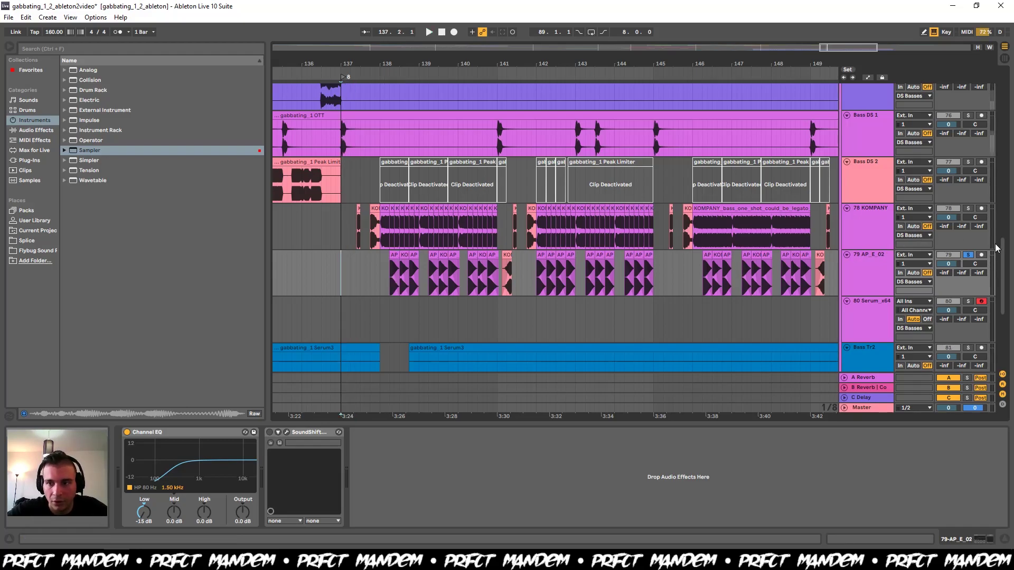
# - Unsolo 79 AP_E_02 and audition the bass layers in the full mix from 137.1.1
pyautogui.click(973, 255)
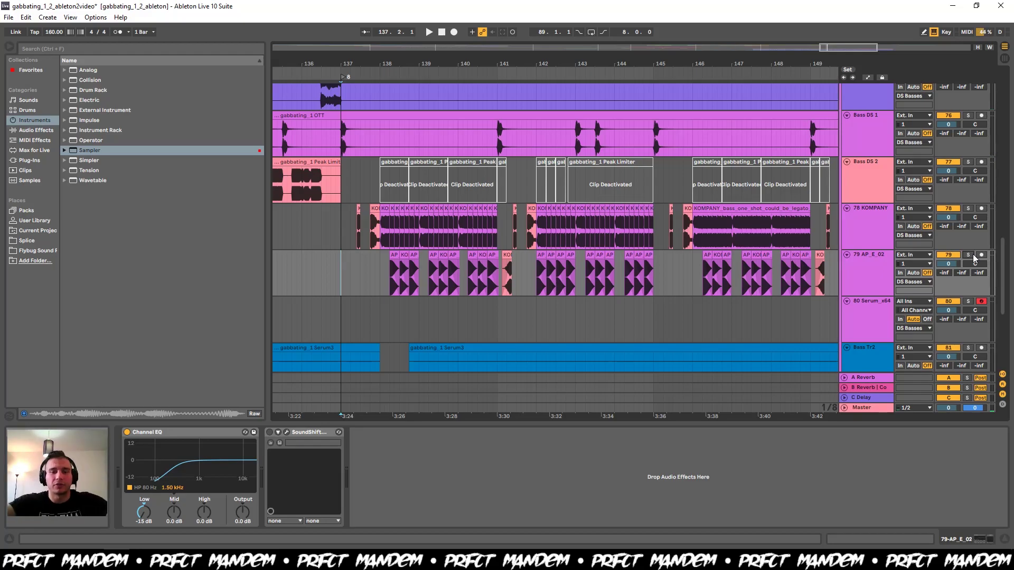
pyautogui.press('space')
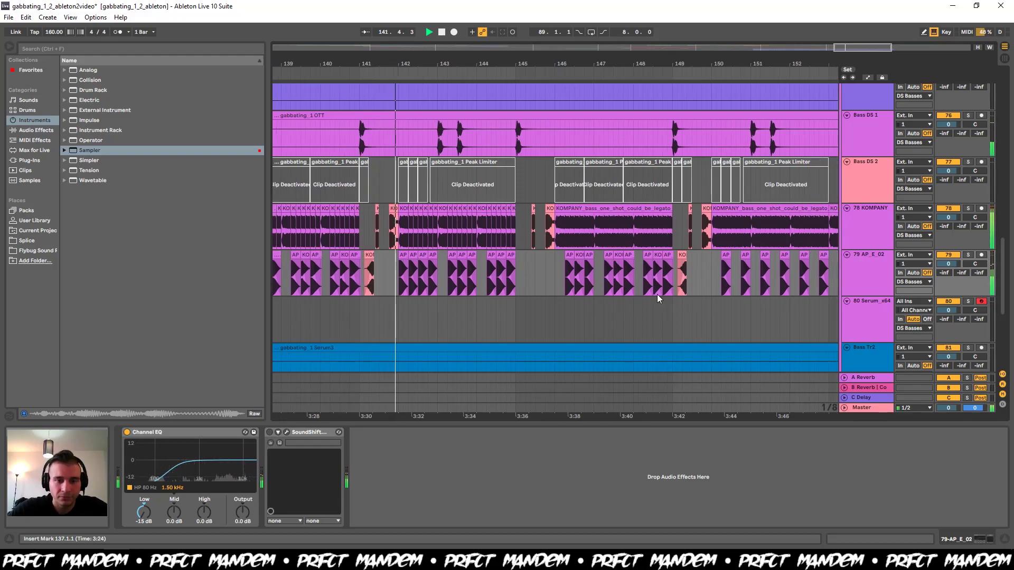
pyautogui.scroll(3, 656, 293)
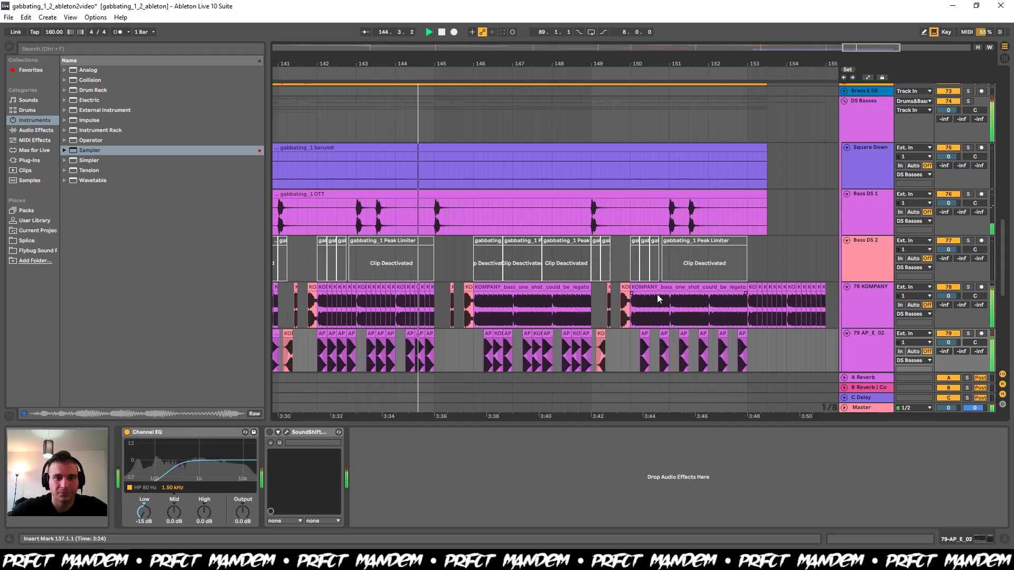
pyautogui.scroll(8, 657, 294)
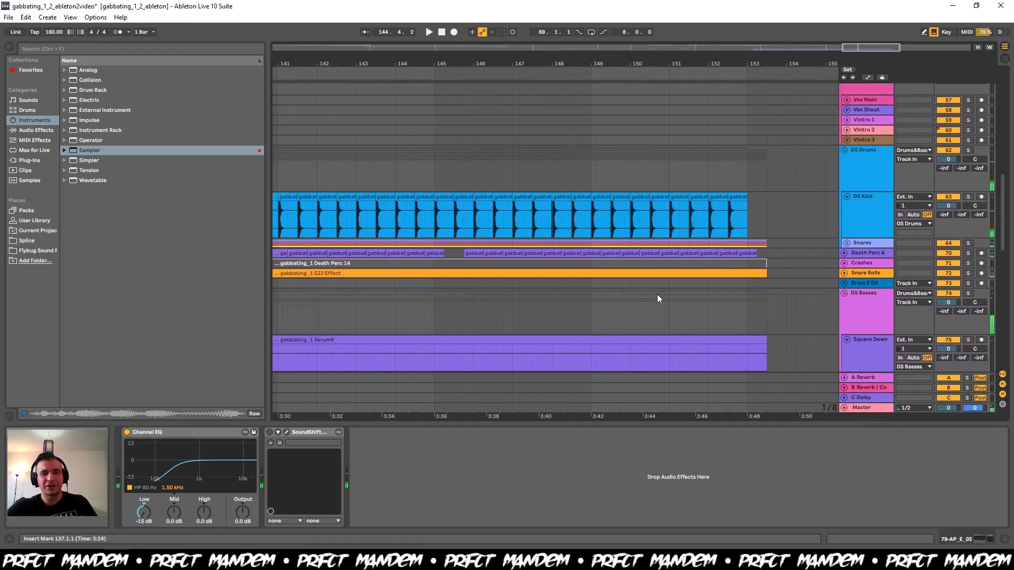
# - Expand the Snares group and audition the DS Drums group from 137.1.1, both soloed and with the basses
pyautogui.scroll(-1, 657, 294)
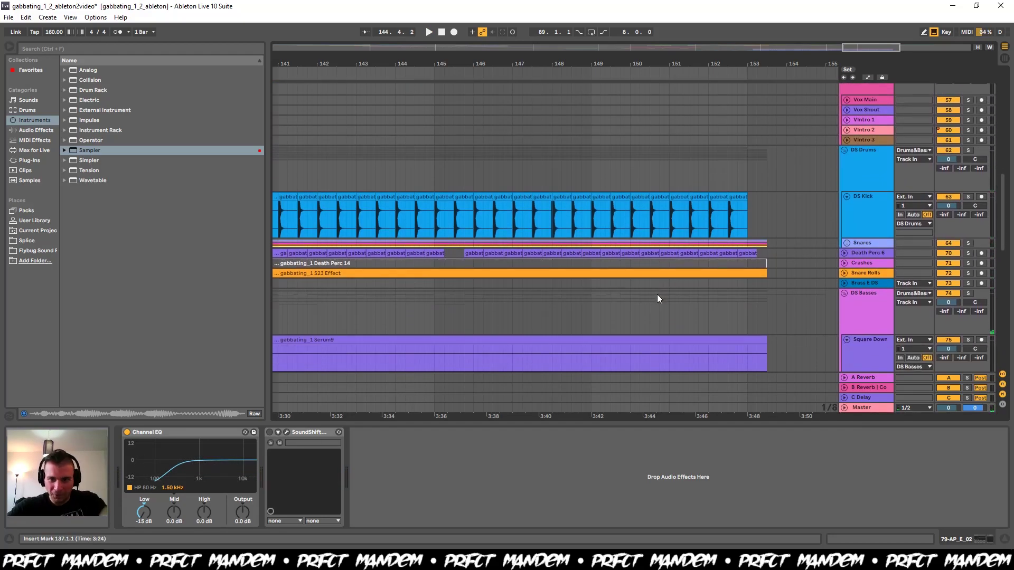
pyautogui.hscroll(-3, 657, 298)
pyautogui.scroll(1, 657, 299)
pyautogui.scroll(1, 656, 299)
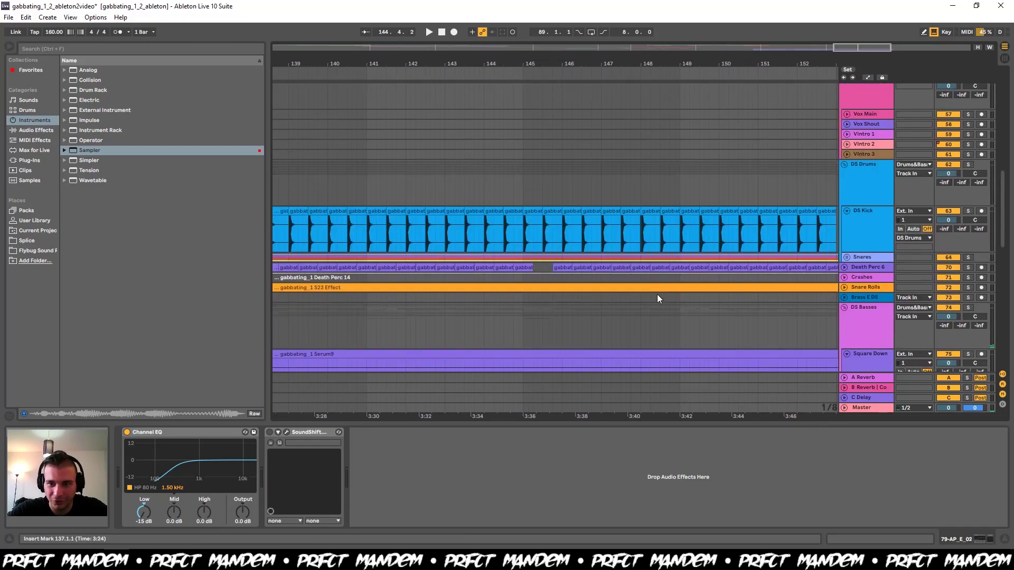
pyautogui.click(846, 257)
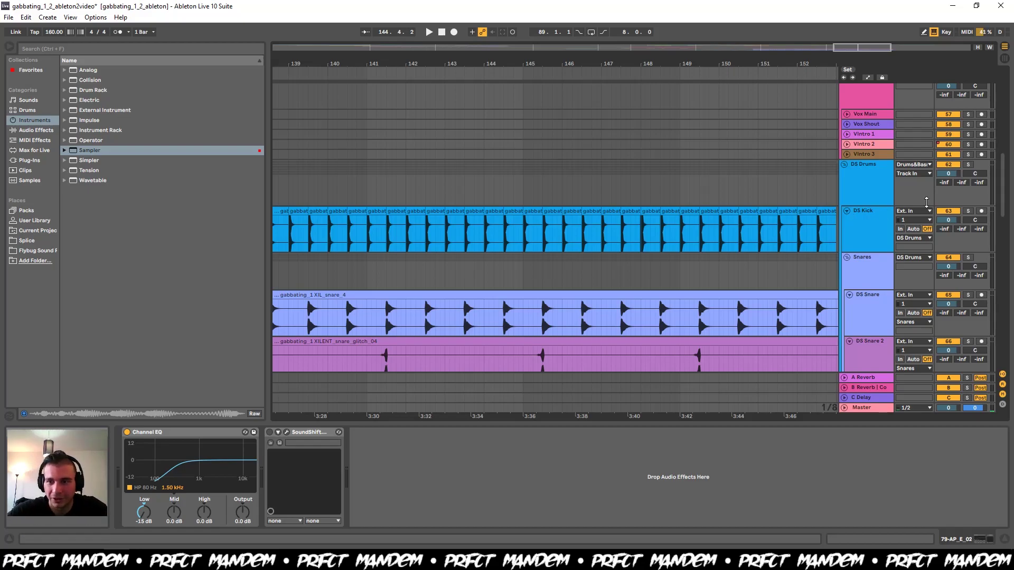
pyautogui.click(967, 165)
pyautogui.press('space')
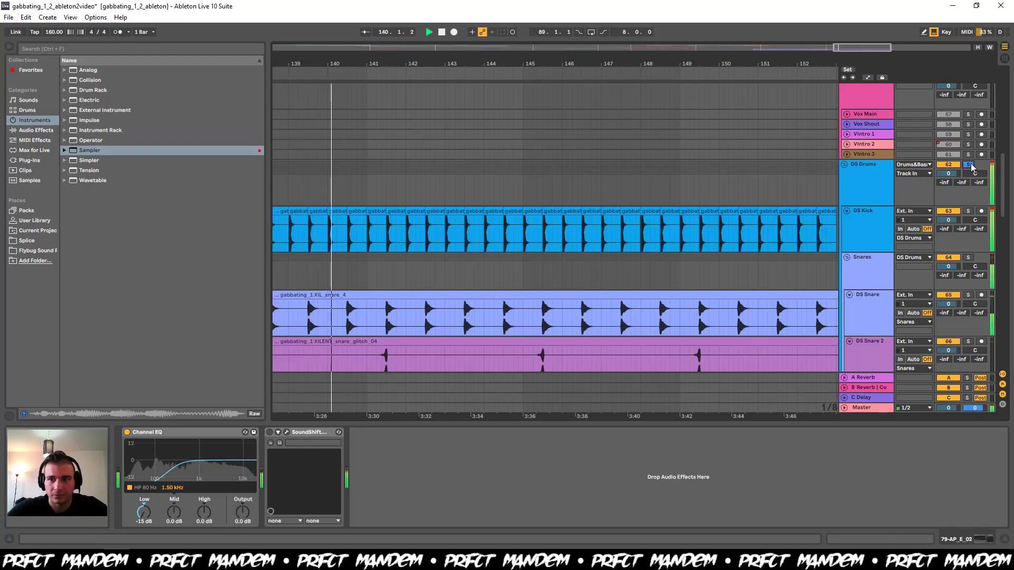
pyautogui.scroll(-2, 701, 258)
pyautogui.scroll(-10, 701, 257)
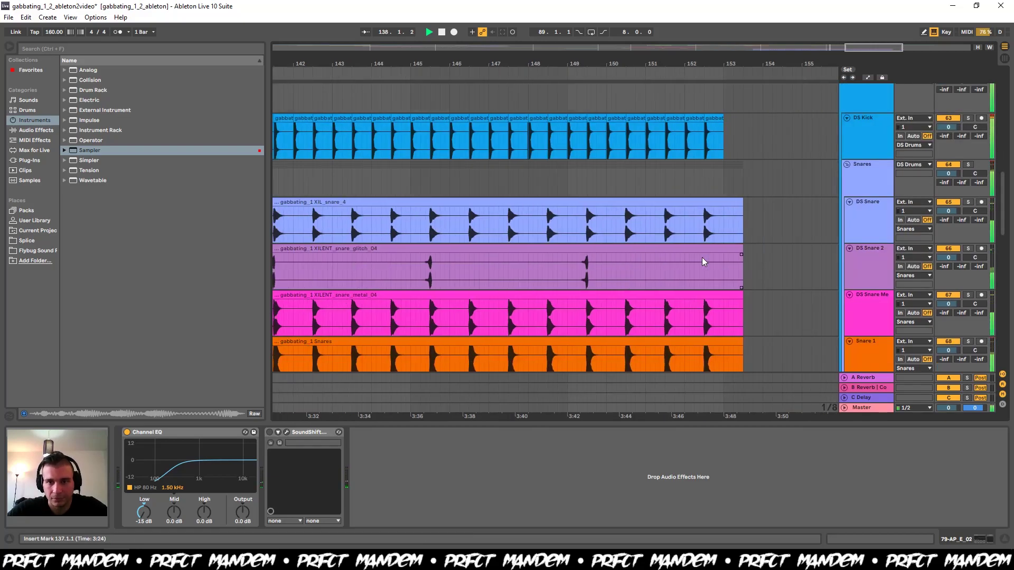
pyautogui.scroll(-4, 702, 257)
pyautogui.press('space')
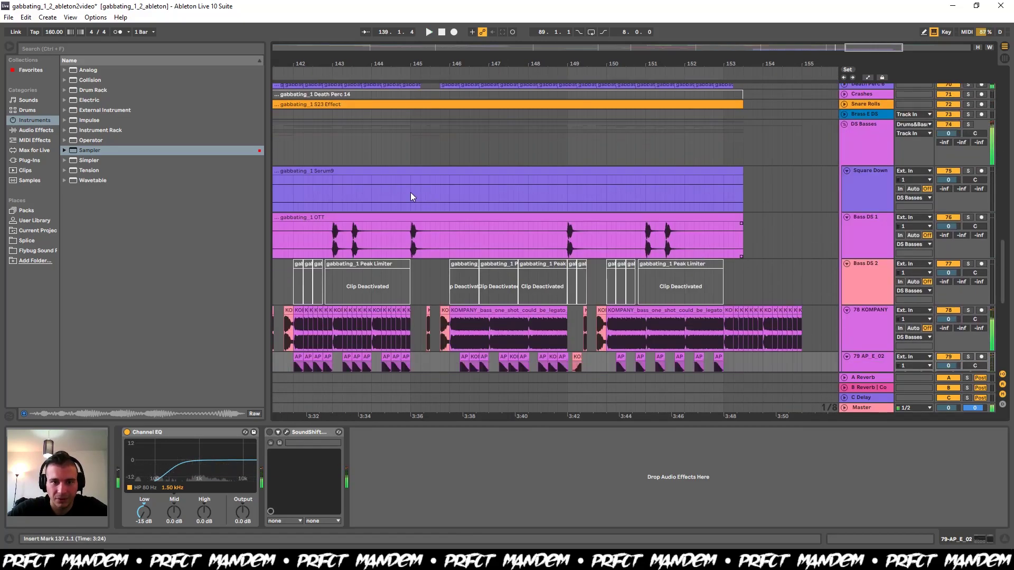
# - Audition the full mix of the drop from 145.1.1 to around bar 152
pyautogui.click(410, 148)
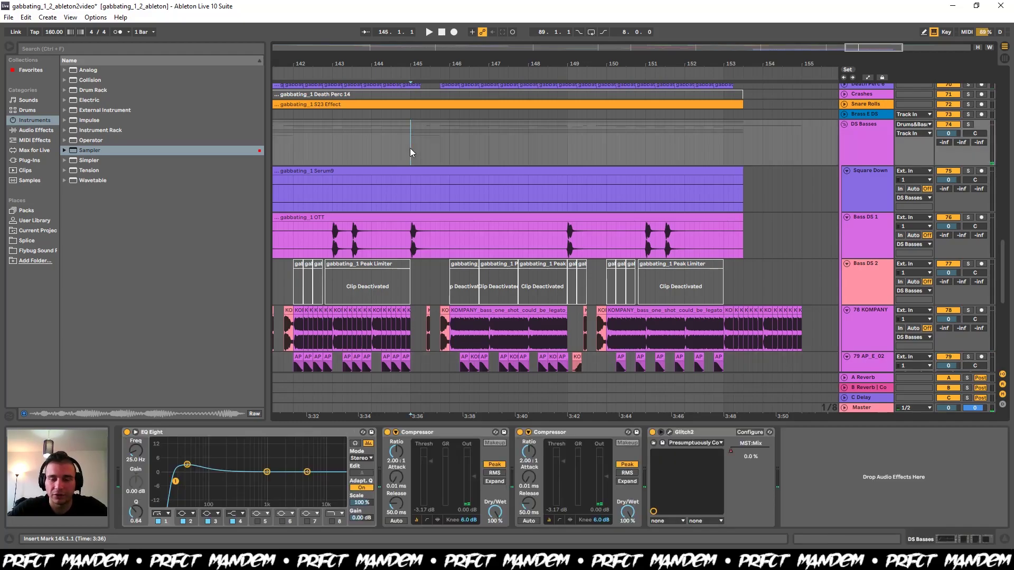
pyautogui.press('space')
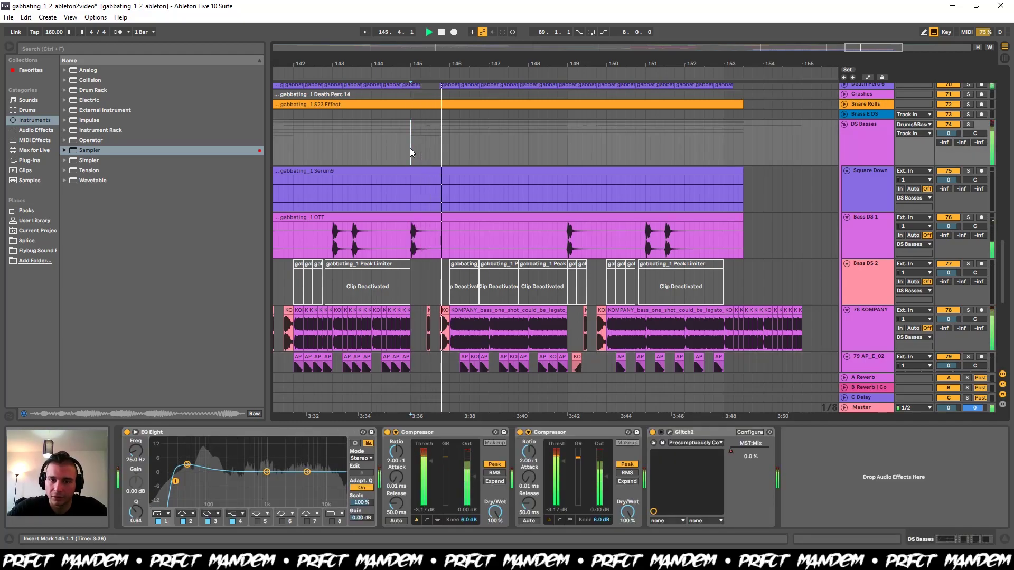
pyautogui.scroll(-3, 612, 116)
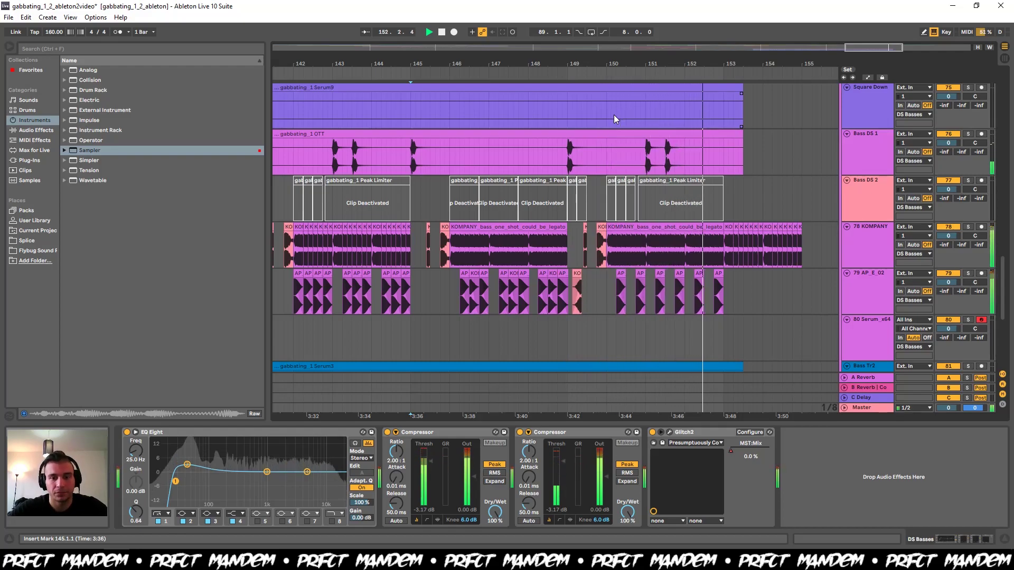
pyautogui.press('space')
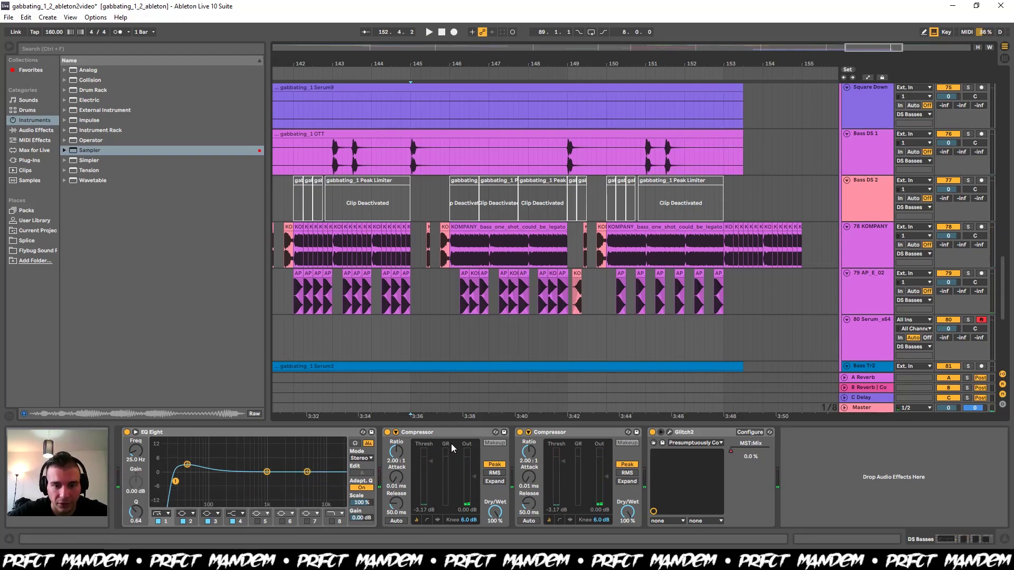
# - Show the sidechain settings of both DS Basses compressors and replay the mix from 145.1.1
pyautogui.click(397, 435)
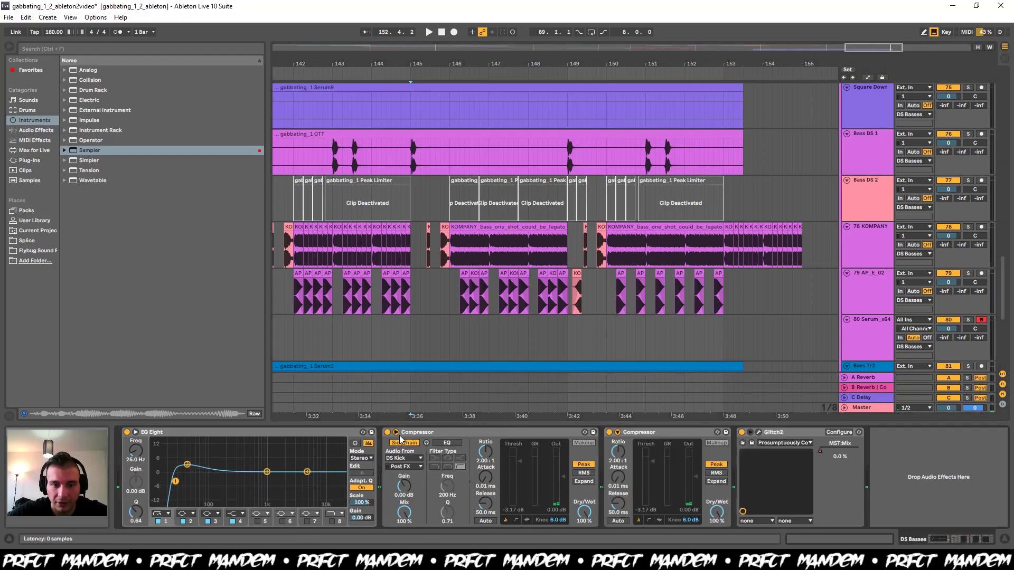
pyautogui.click(618, 432)
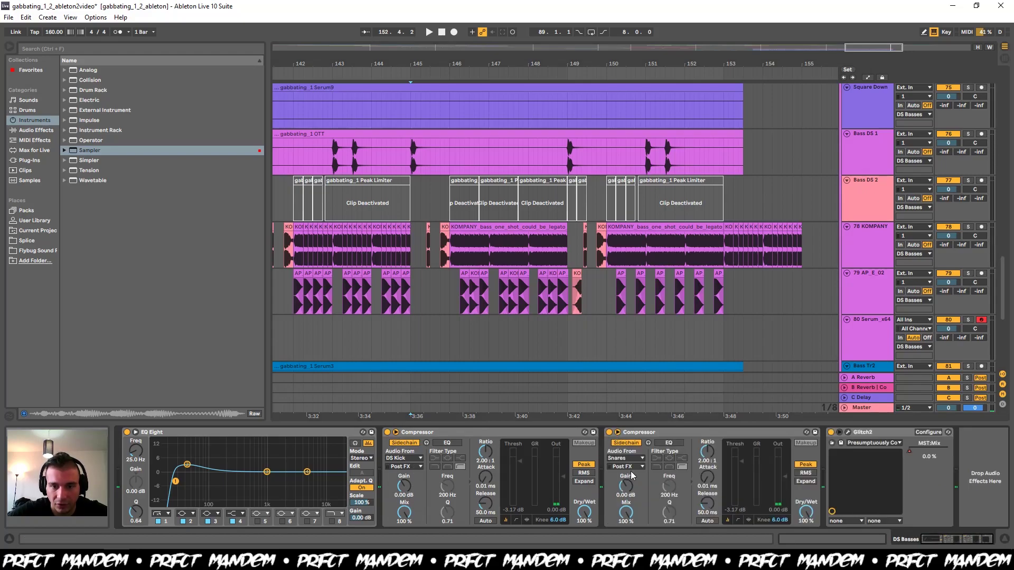
pyautogui.press('space')
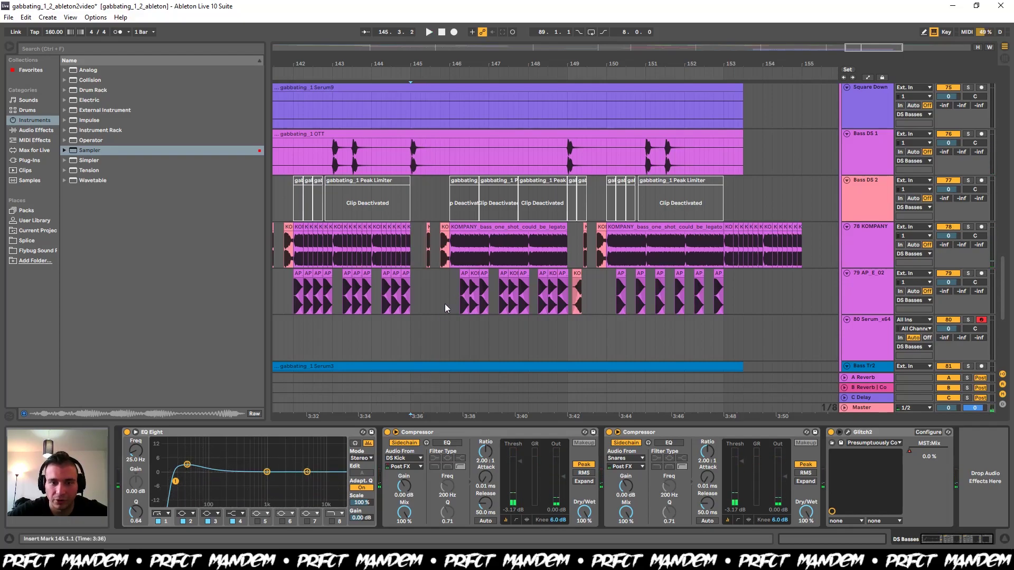
# - Audition the drop mix from 145.1.1 to around bar 148
pyautogui.hscroll(-3, 432, 315)
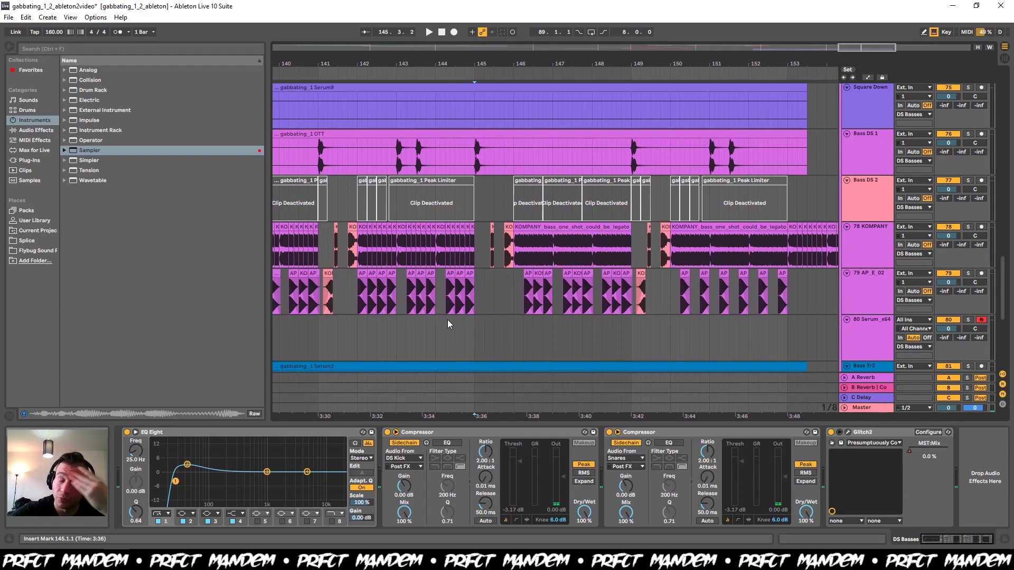
pyautogui.press('space')
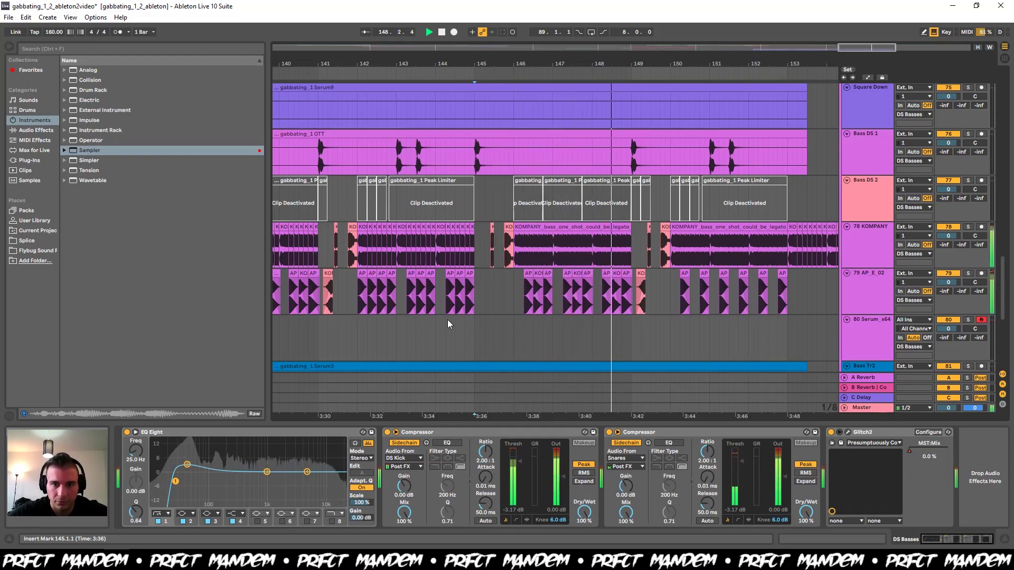
pyautogui.press('space')
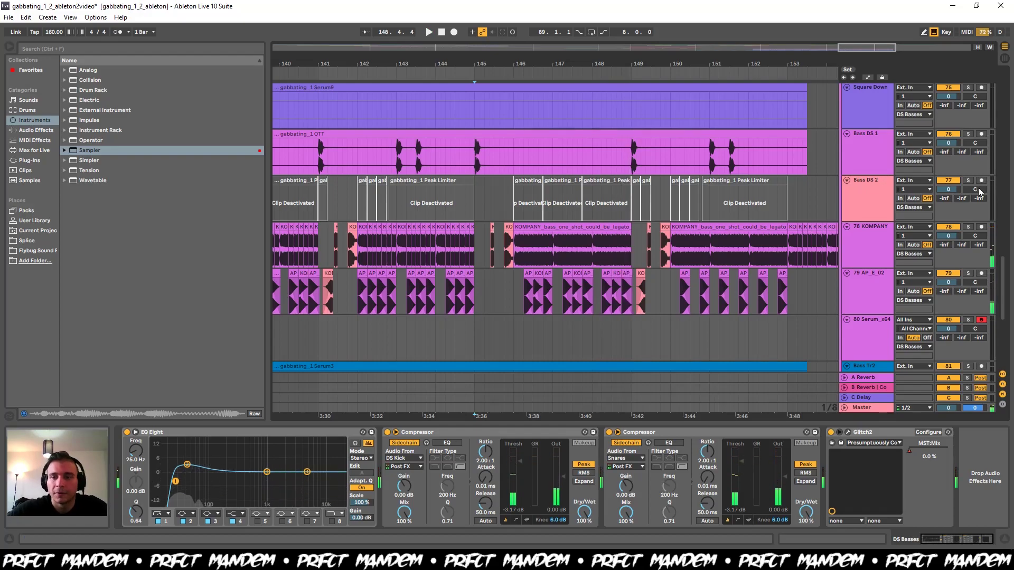
# - Place the insert marker at 145.2.3 on the 85 Serum_x64 track and audition the mix through bar 146
pyautogui.scroll(-5, 735, 292)
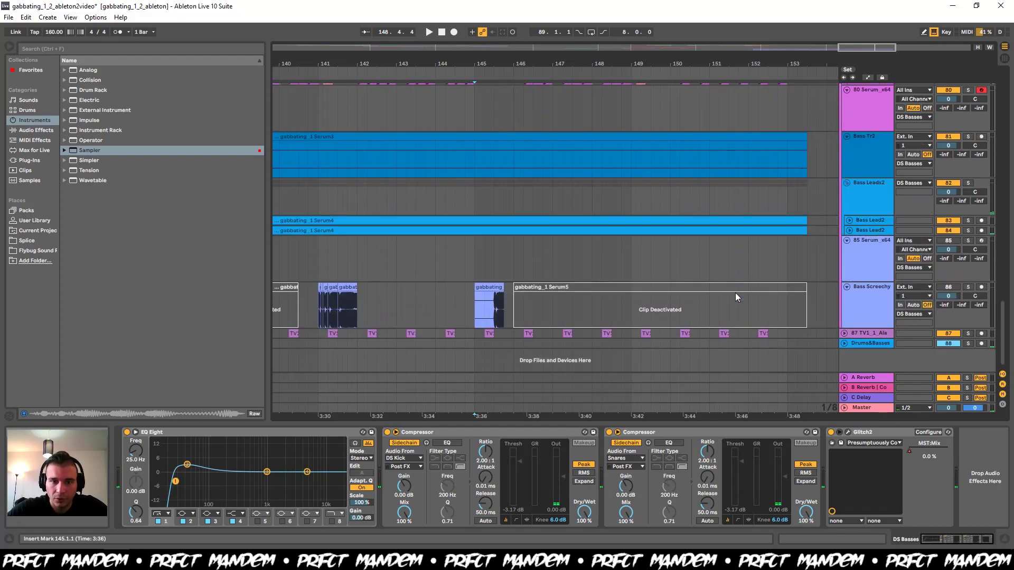
pyautogui.click(490, 265)
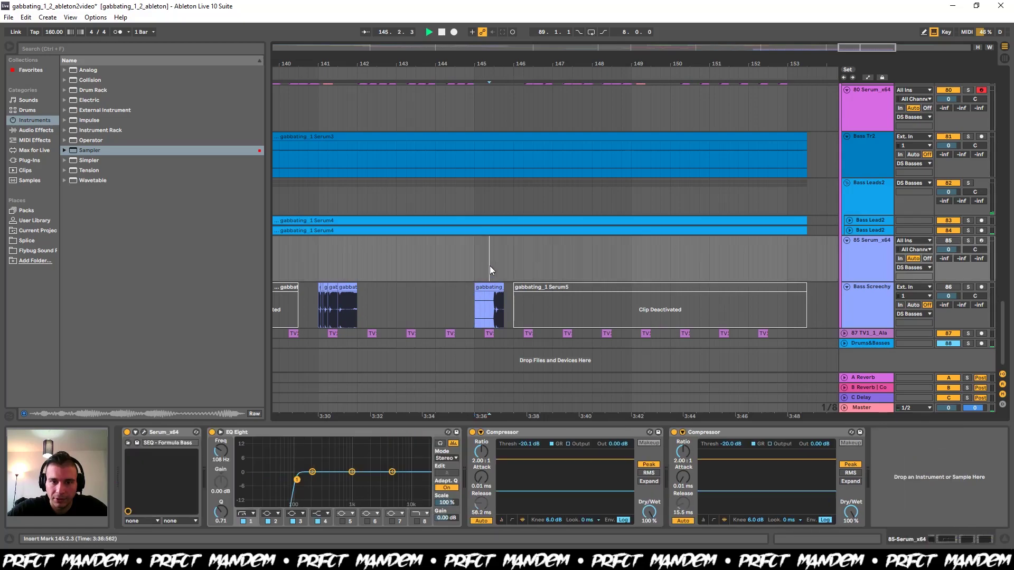
pyautogui.press('space')
pyautogui.scroll(3, 607, 267)
pyautogui.scroll(3, 607, 267)
pyautogui.press('space')
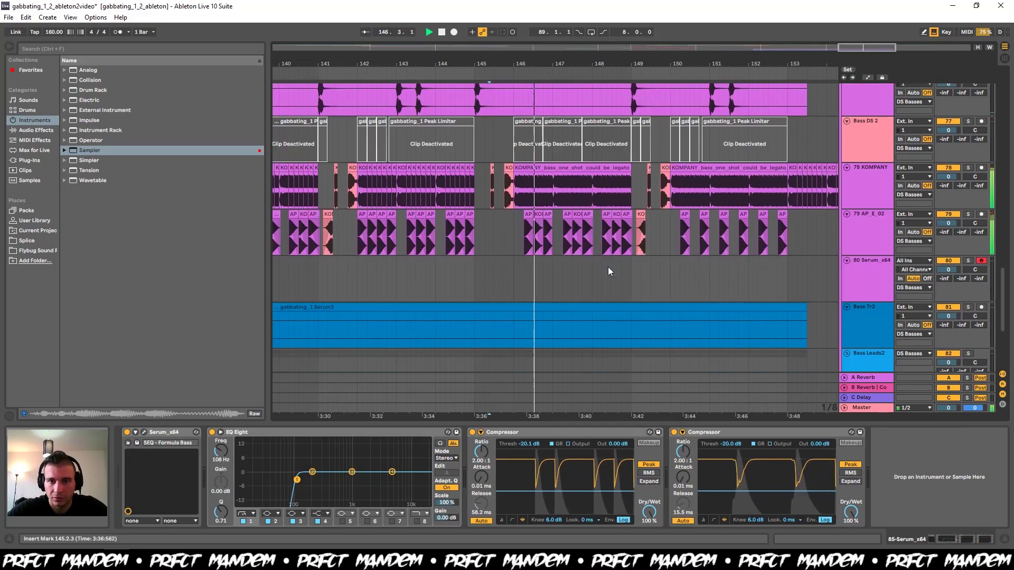
# - Audition the end of the drop from 153.1.1 and show the effects chain of track 78 KOMPANY
pyautogui.scroll(3, 690, 195)
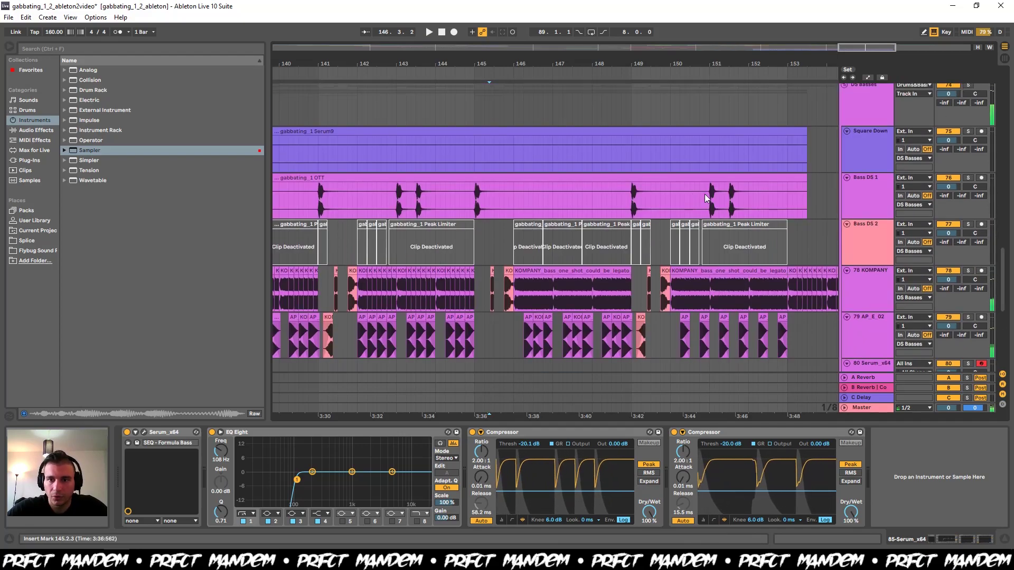
pyautogui.click(789, 116)
pyautogui.press('space')
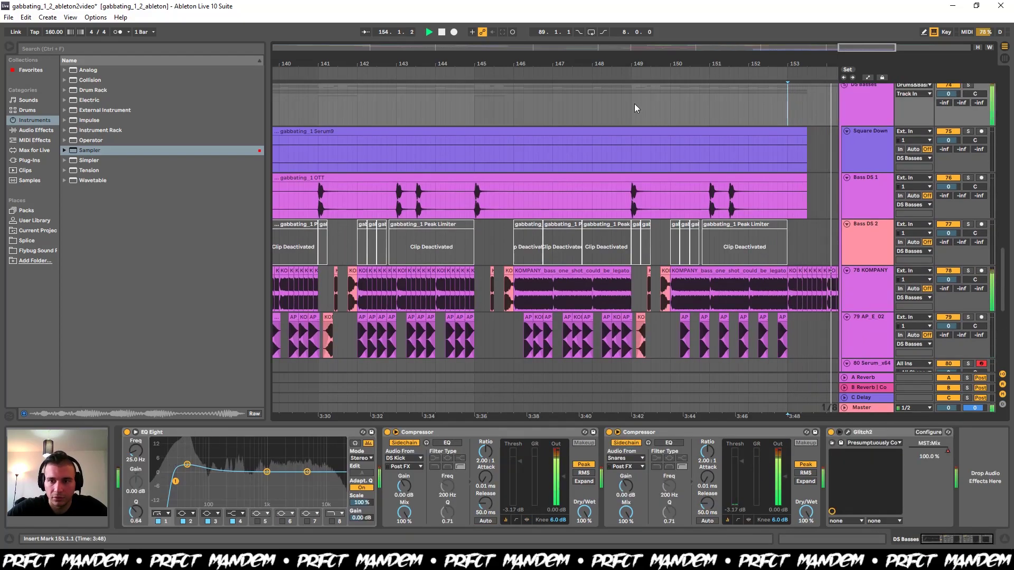
pyautogui.click(849, 278)
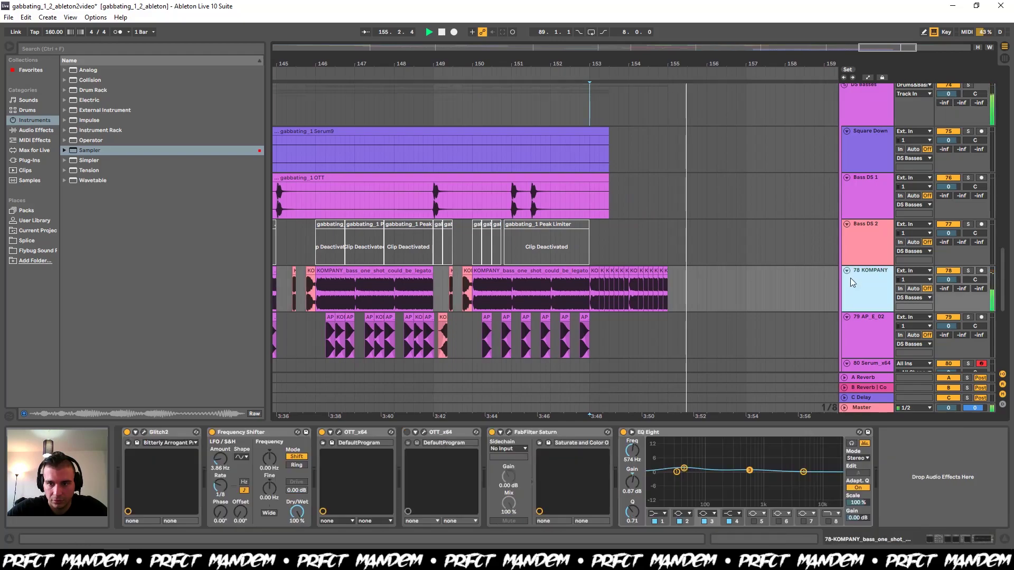
pyautogui.press('space')
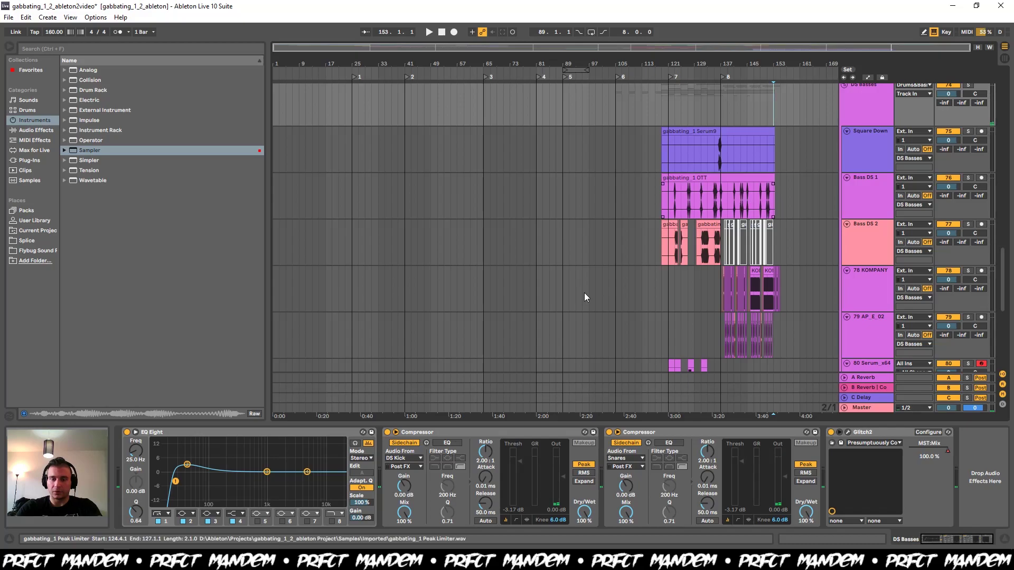
# - Select the whole arrangement, fold all its tracks, clear the selection and return to the overview from the first track
pyautogui.scroll(3, 568, 299)
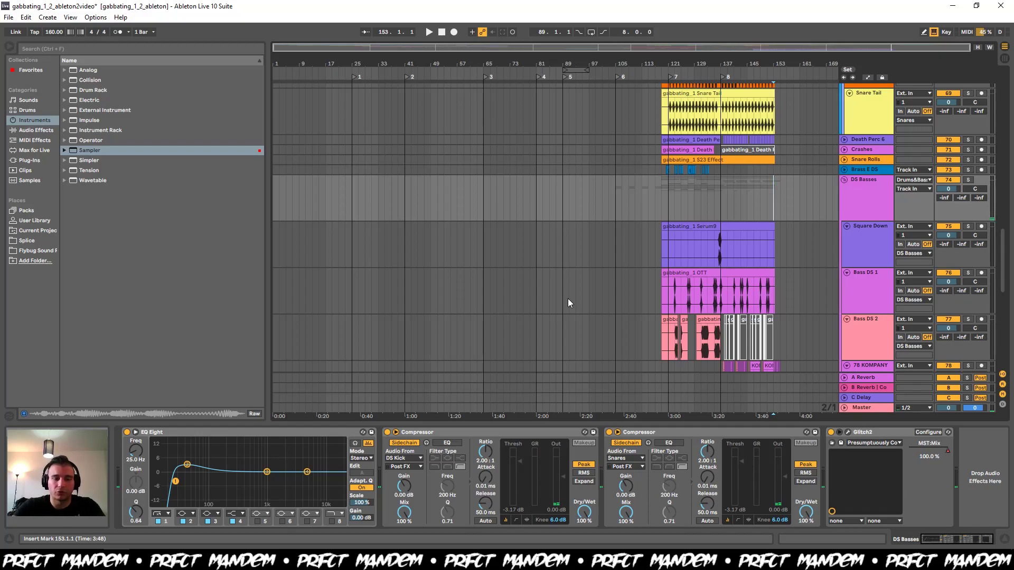
pyautogui.hotkey('ctrl', 'a')
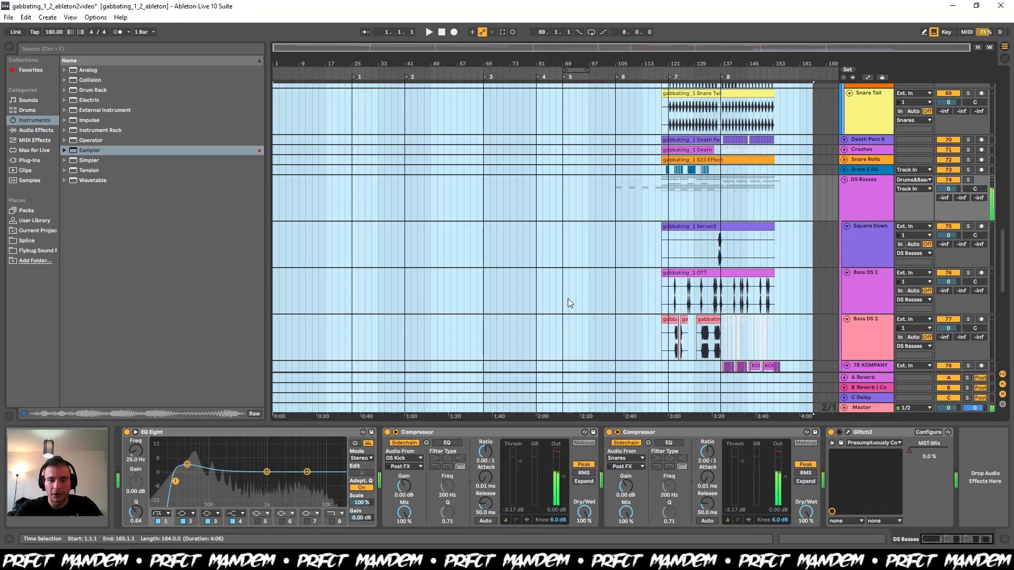
pyautogui.hotkey('alt', '+')
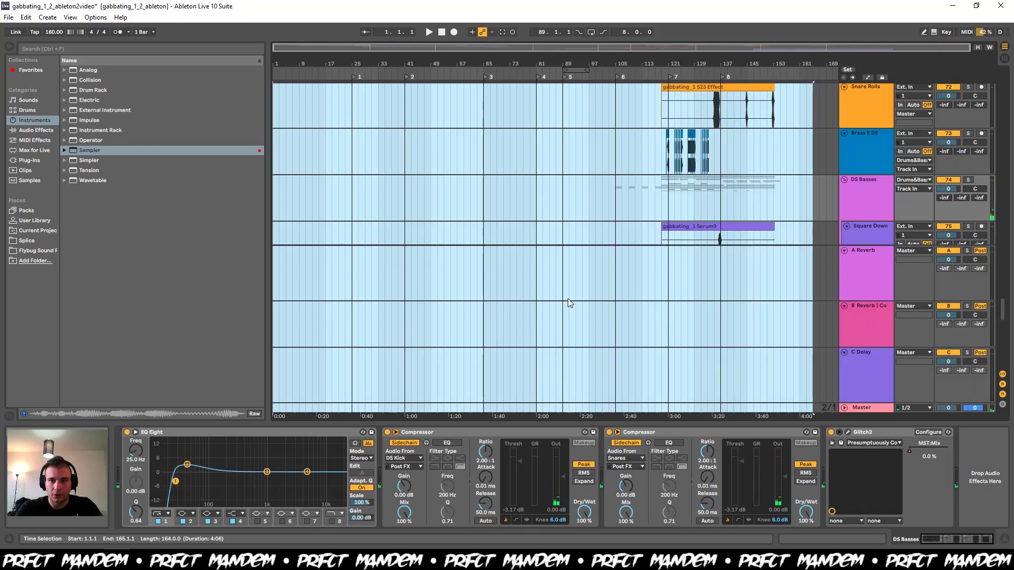
pyautogui.hotkey('alt', '-')
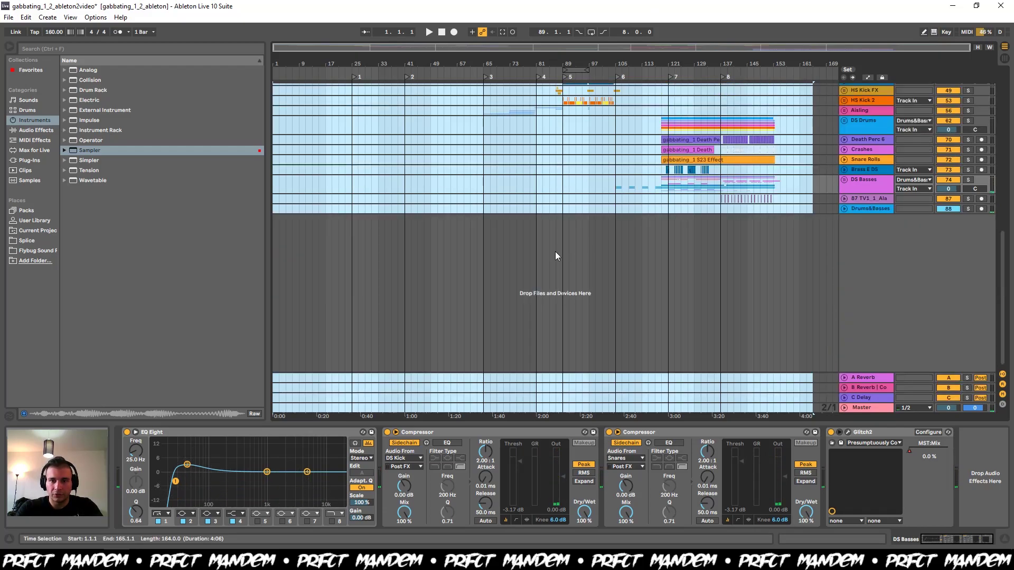
pyautogui.click(555, 256)
pyautogui.scroll(10, 555, 256)
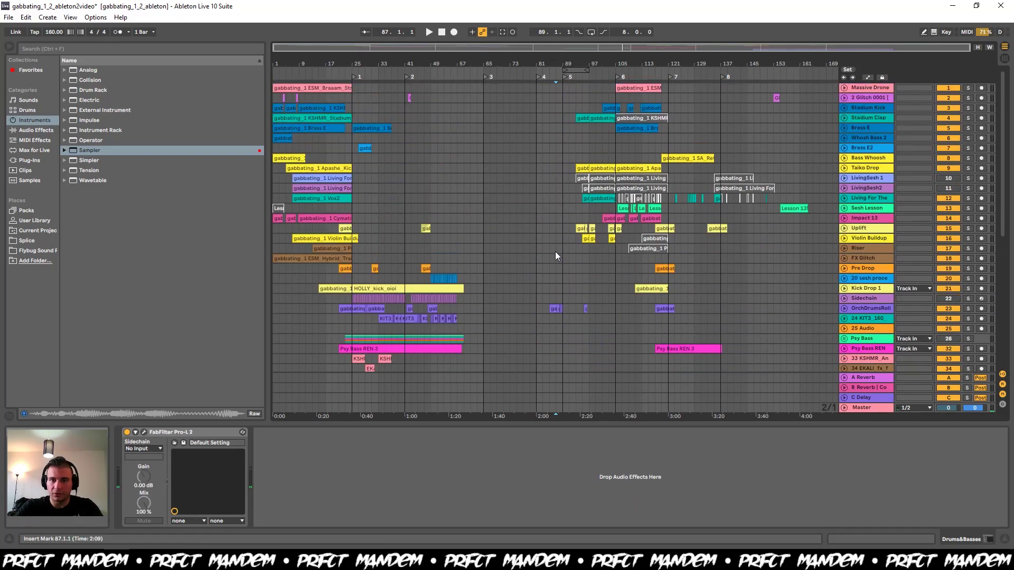